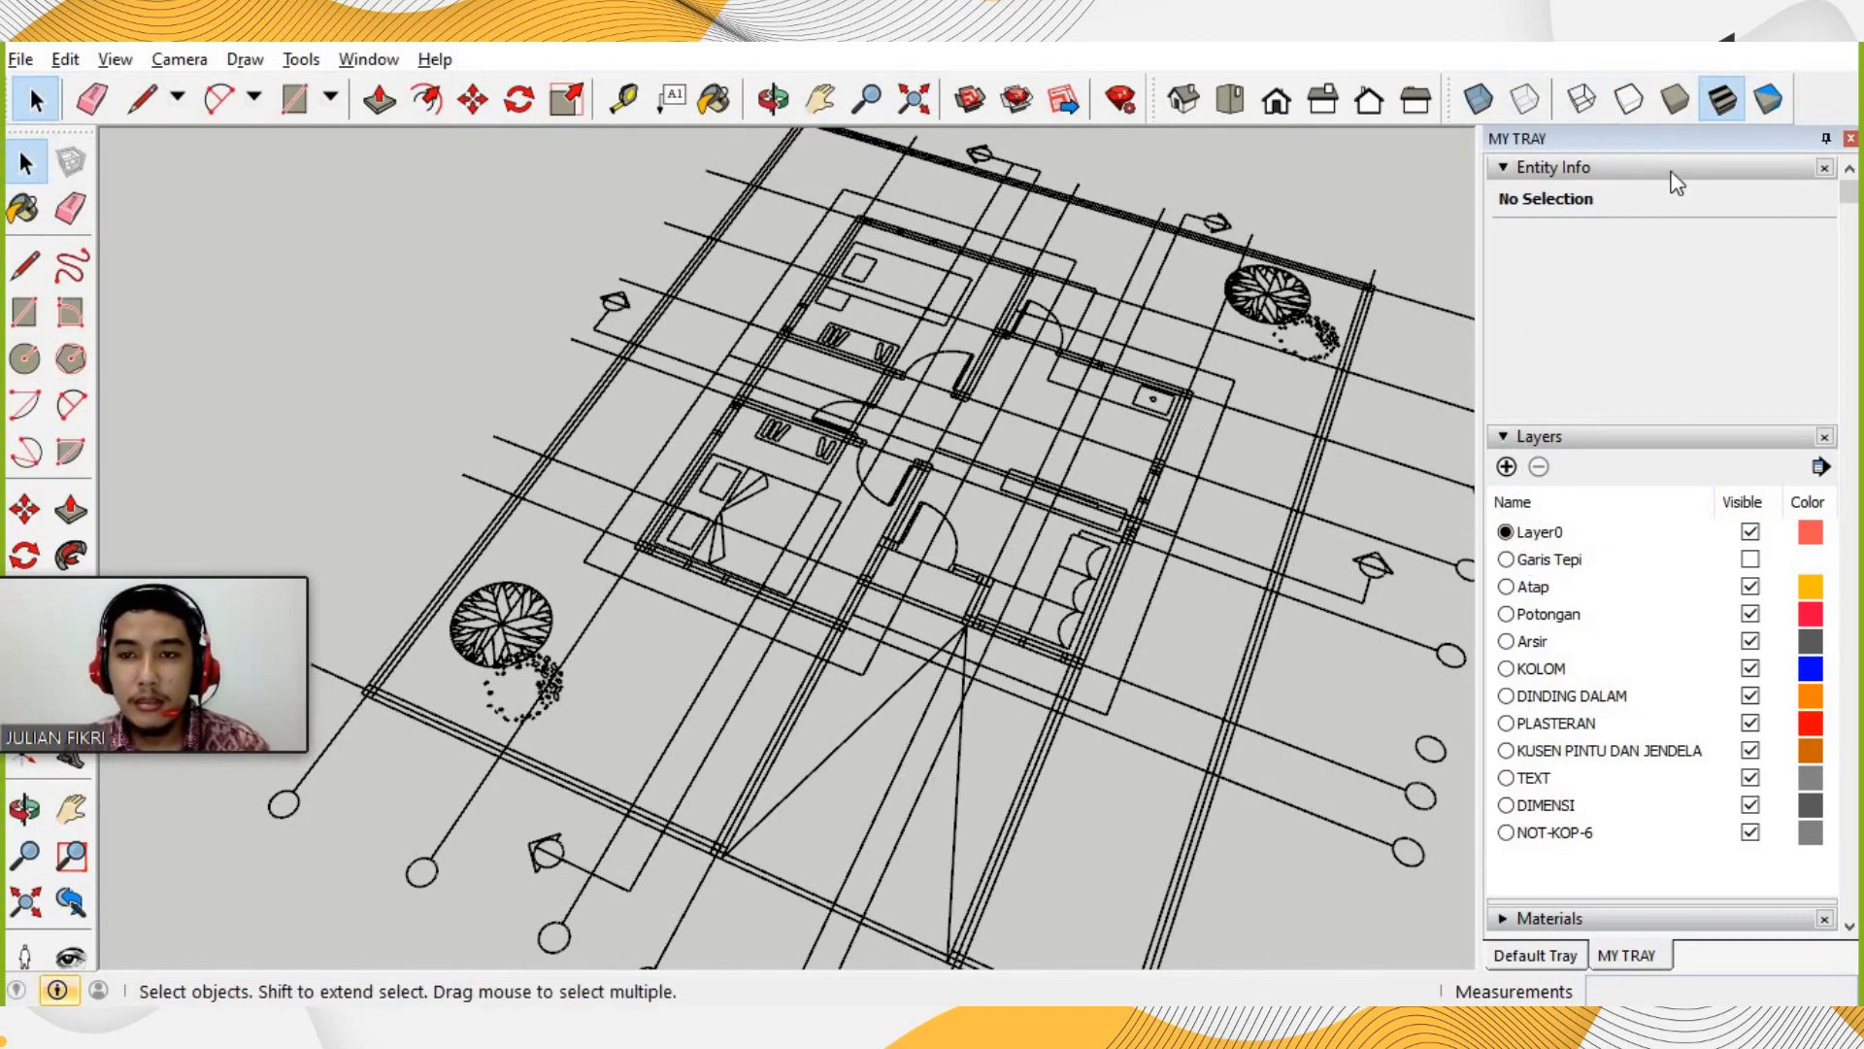
{"action": "left_click", "coordinate": [359, 64]}
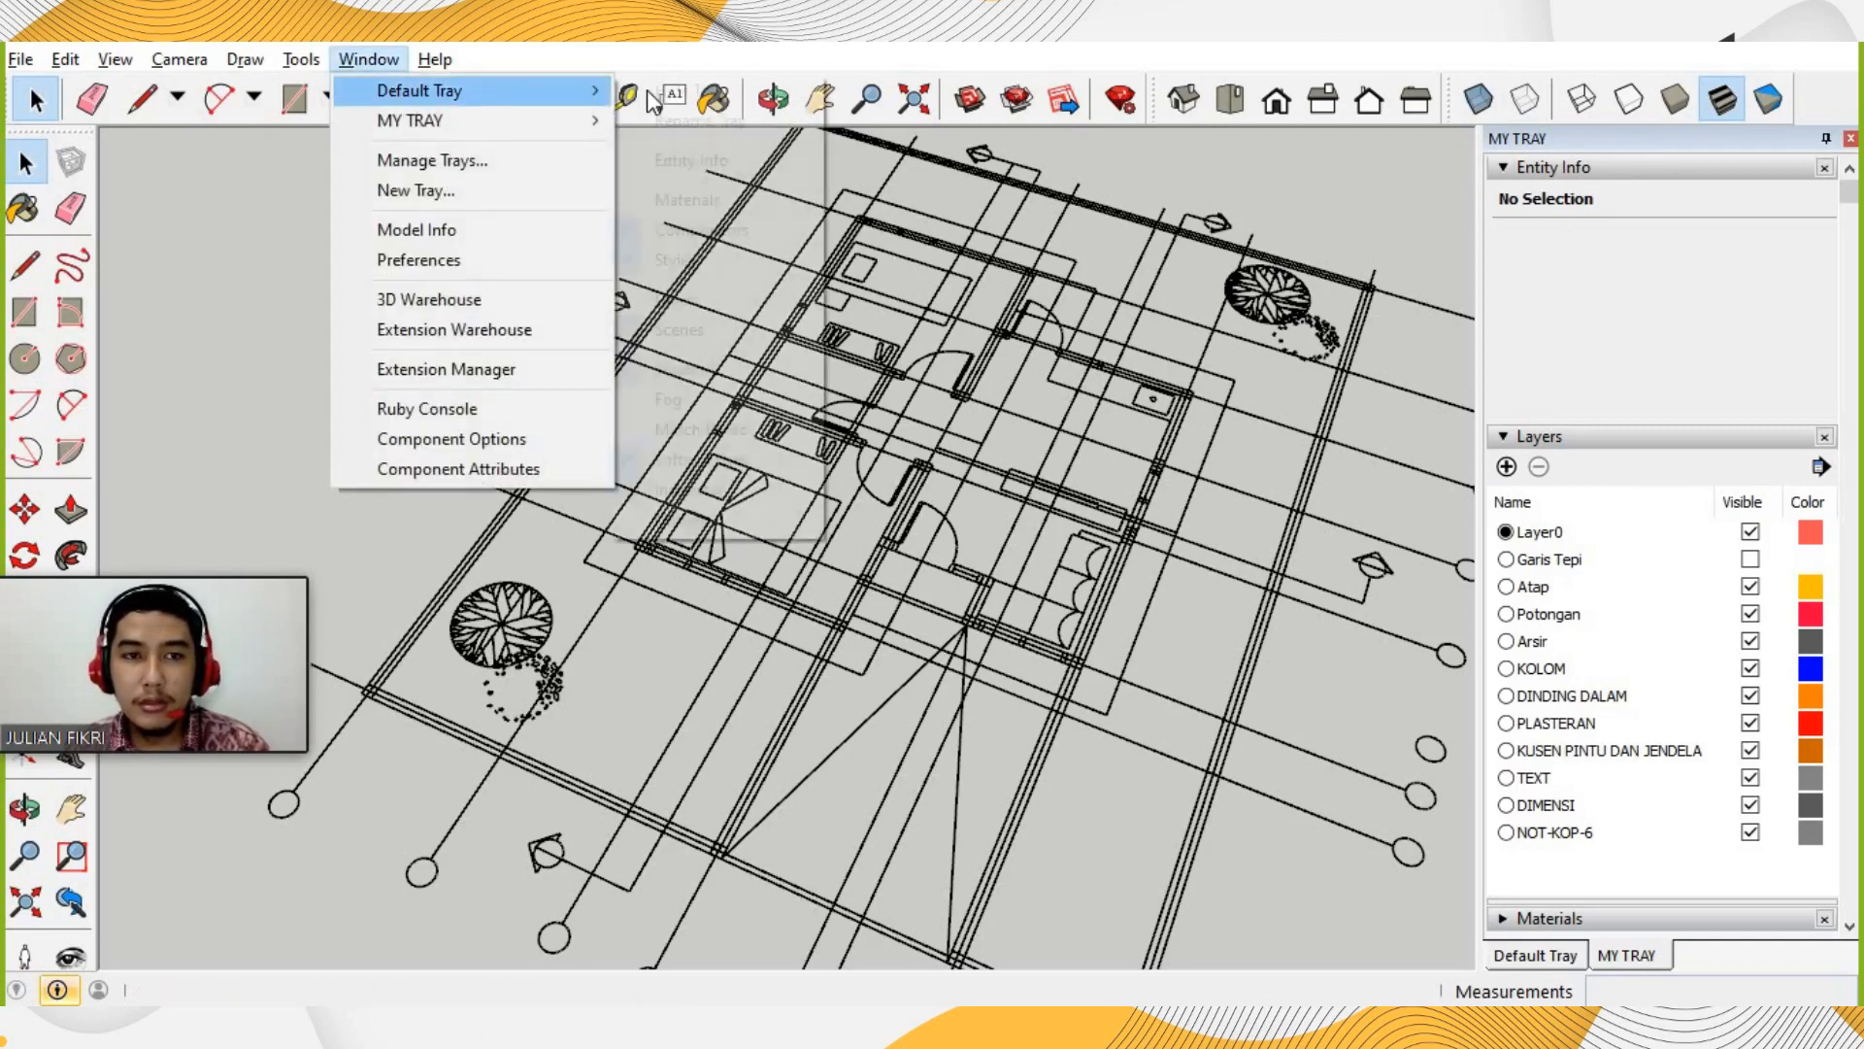
{"action": "mouse_move", "coordinate": [470, 123]}
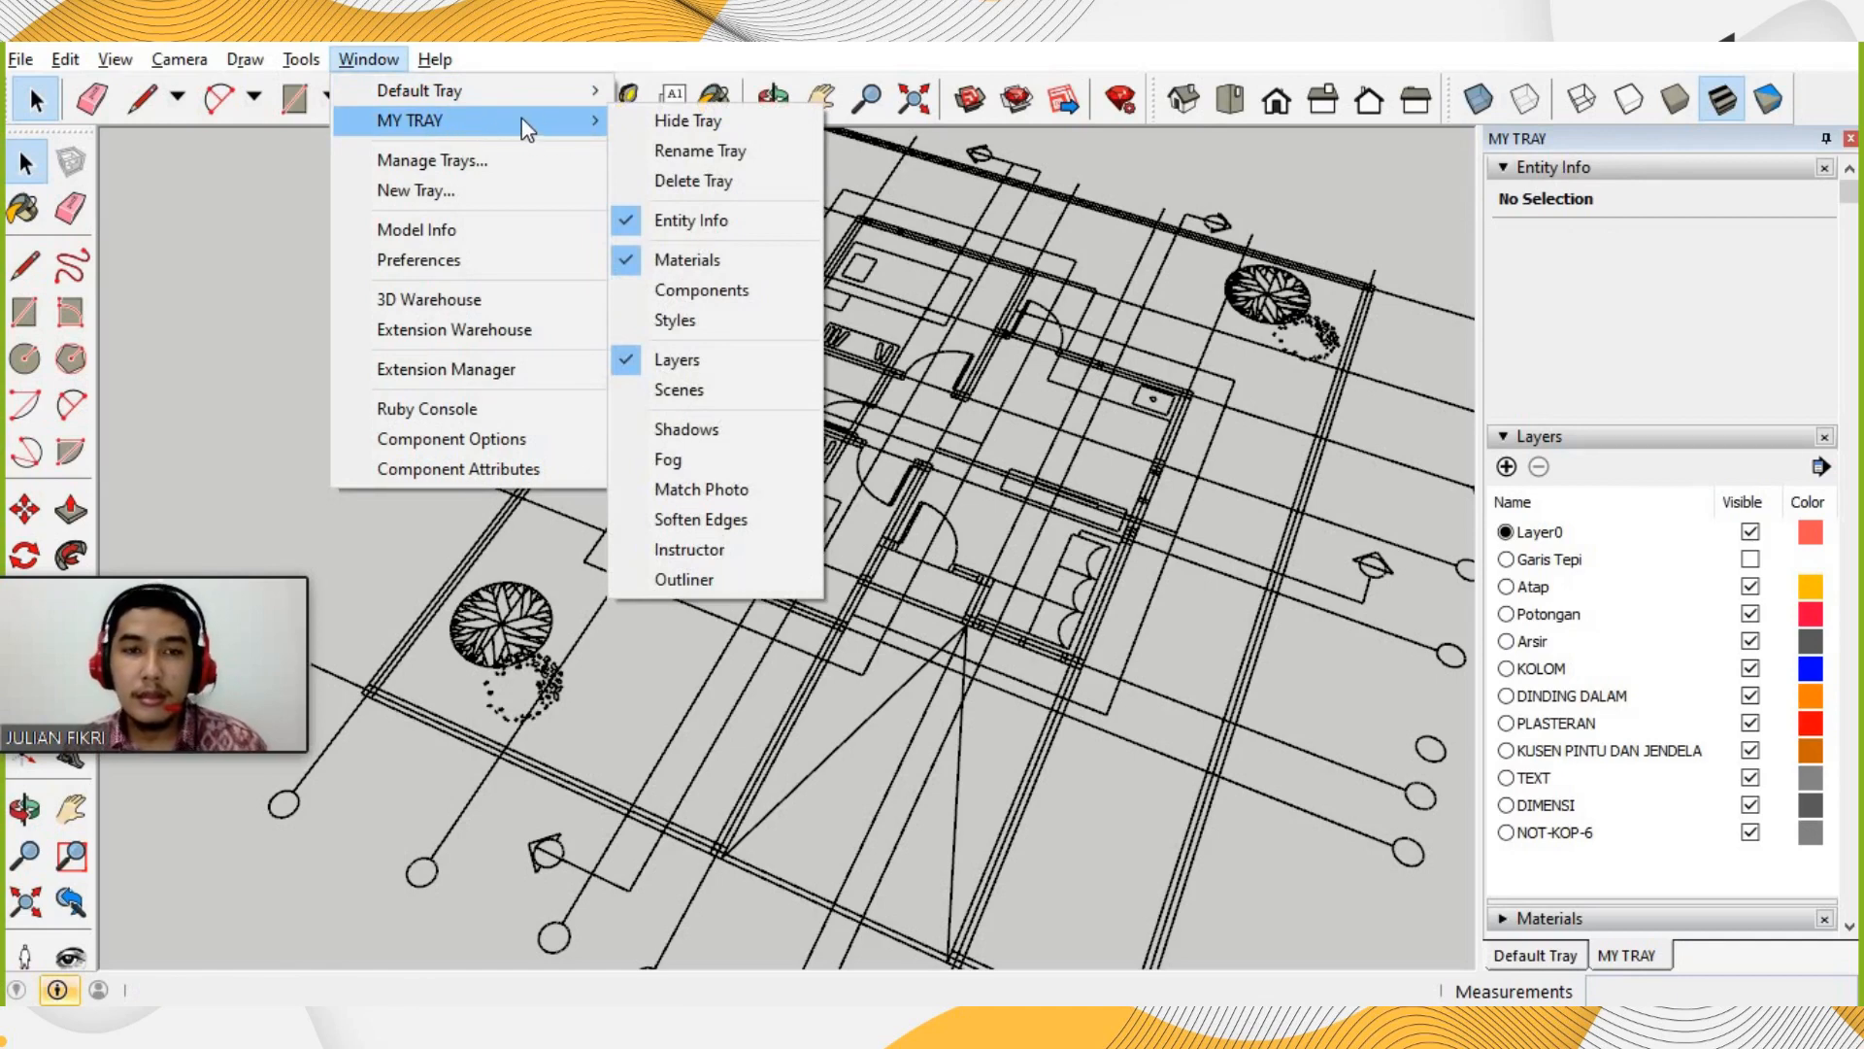
{"action": "left_click", "coordinate": [1652, 325]}
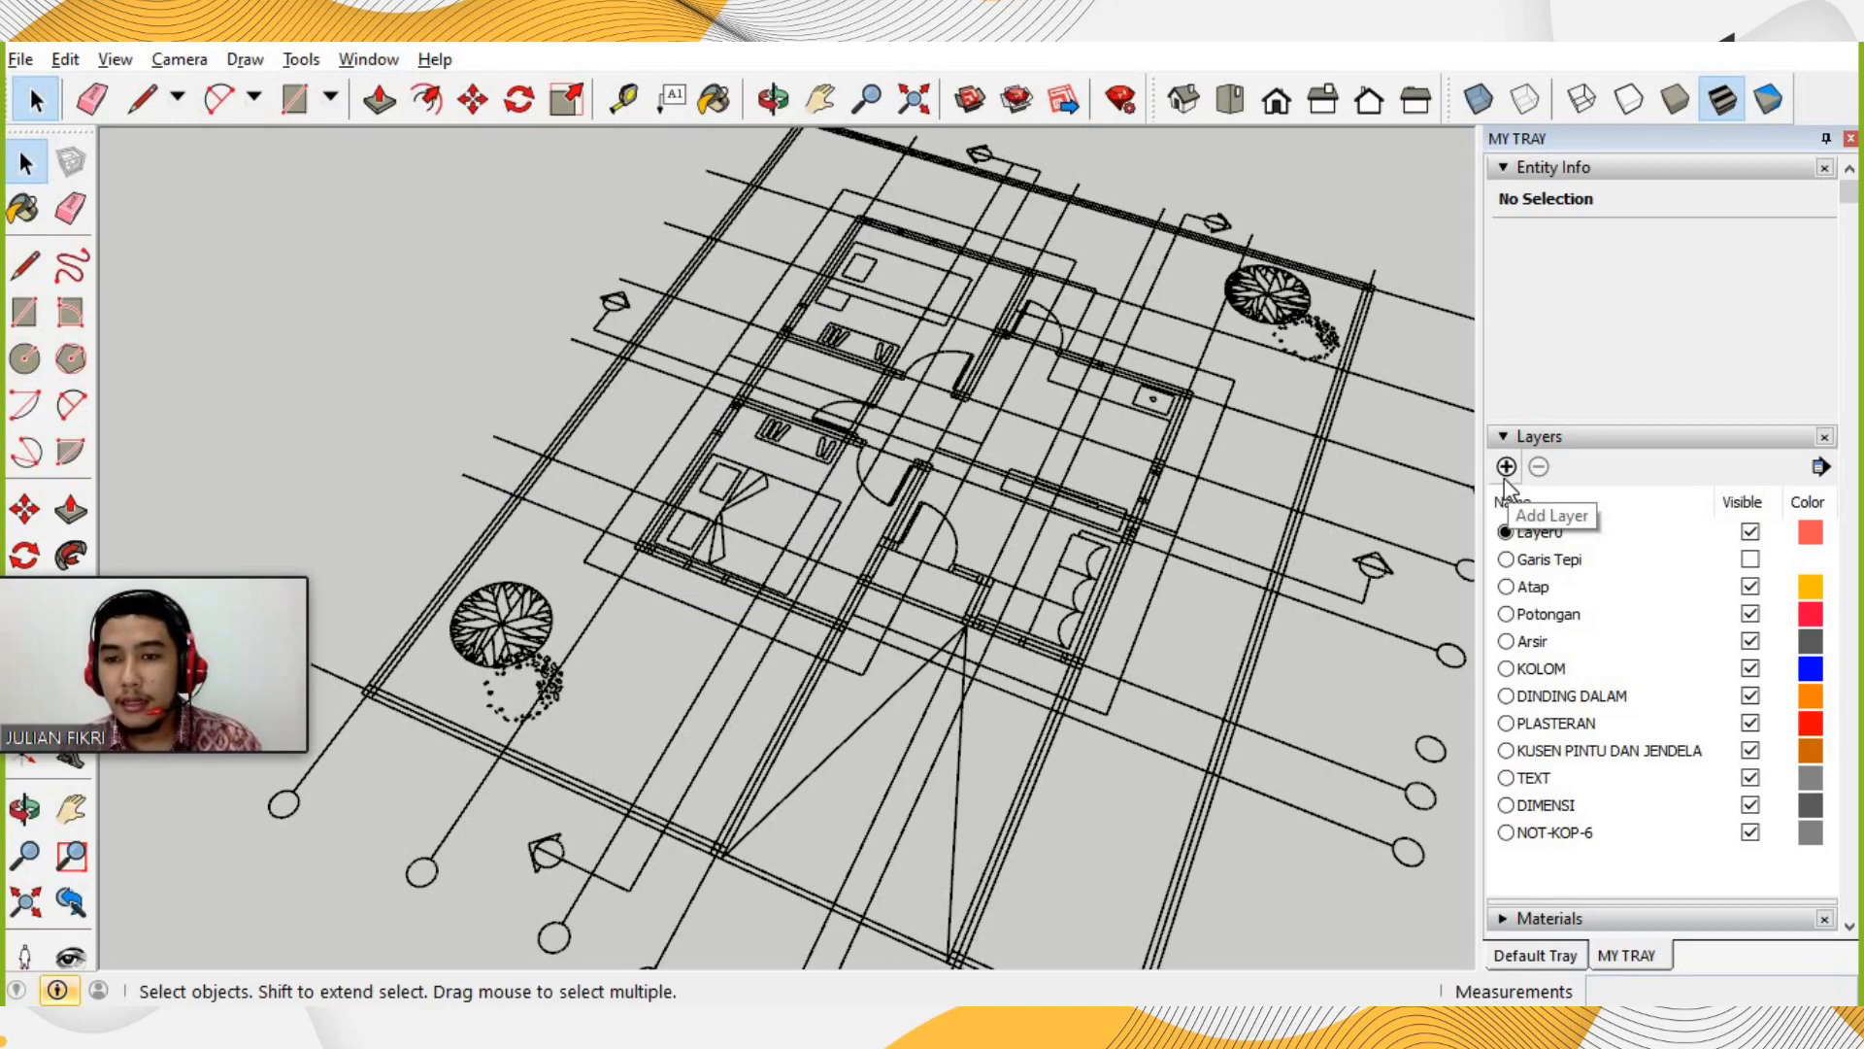
Add a new layer named "1. Kolom" and make it the active layer.
{"action": "left_click", "coordinate": [1504, 472]}
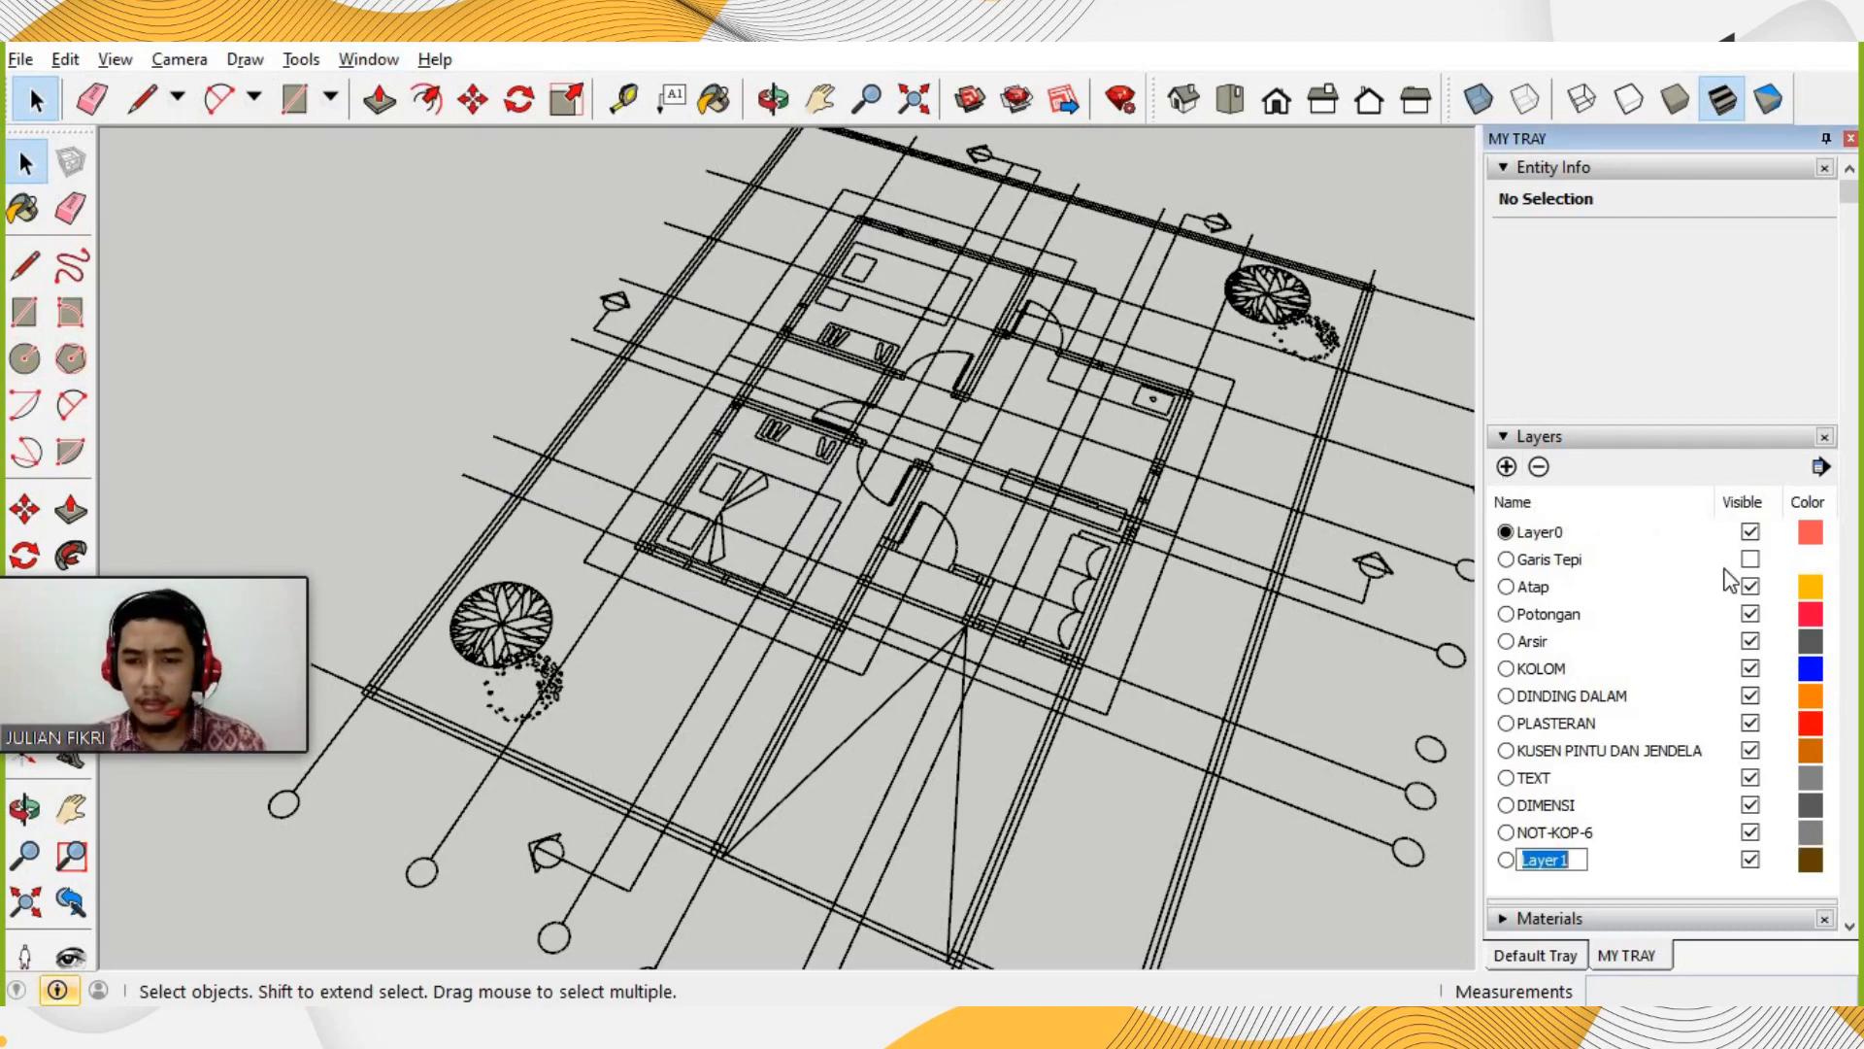
{"action": "type", "text": "1"}
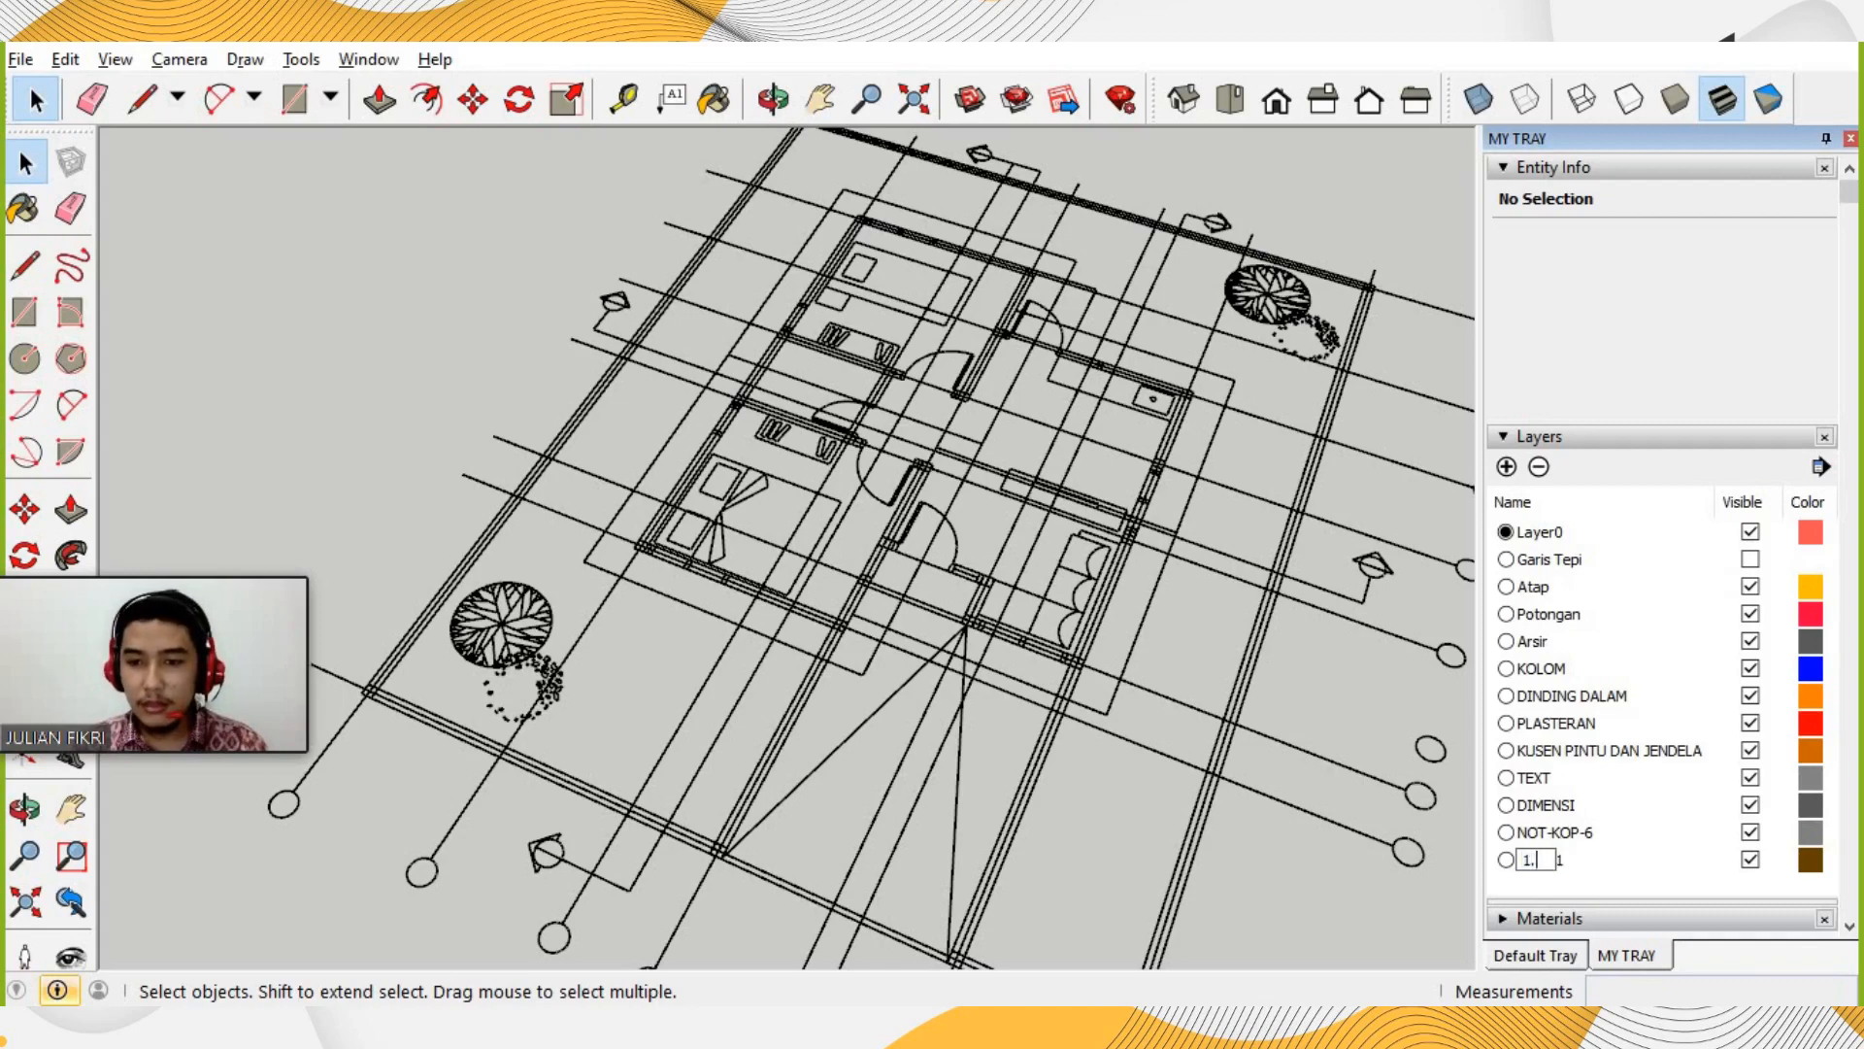
{"action": "type", "text": ". Kolom"}
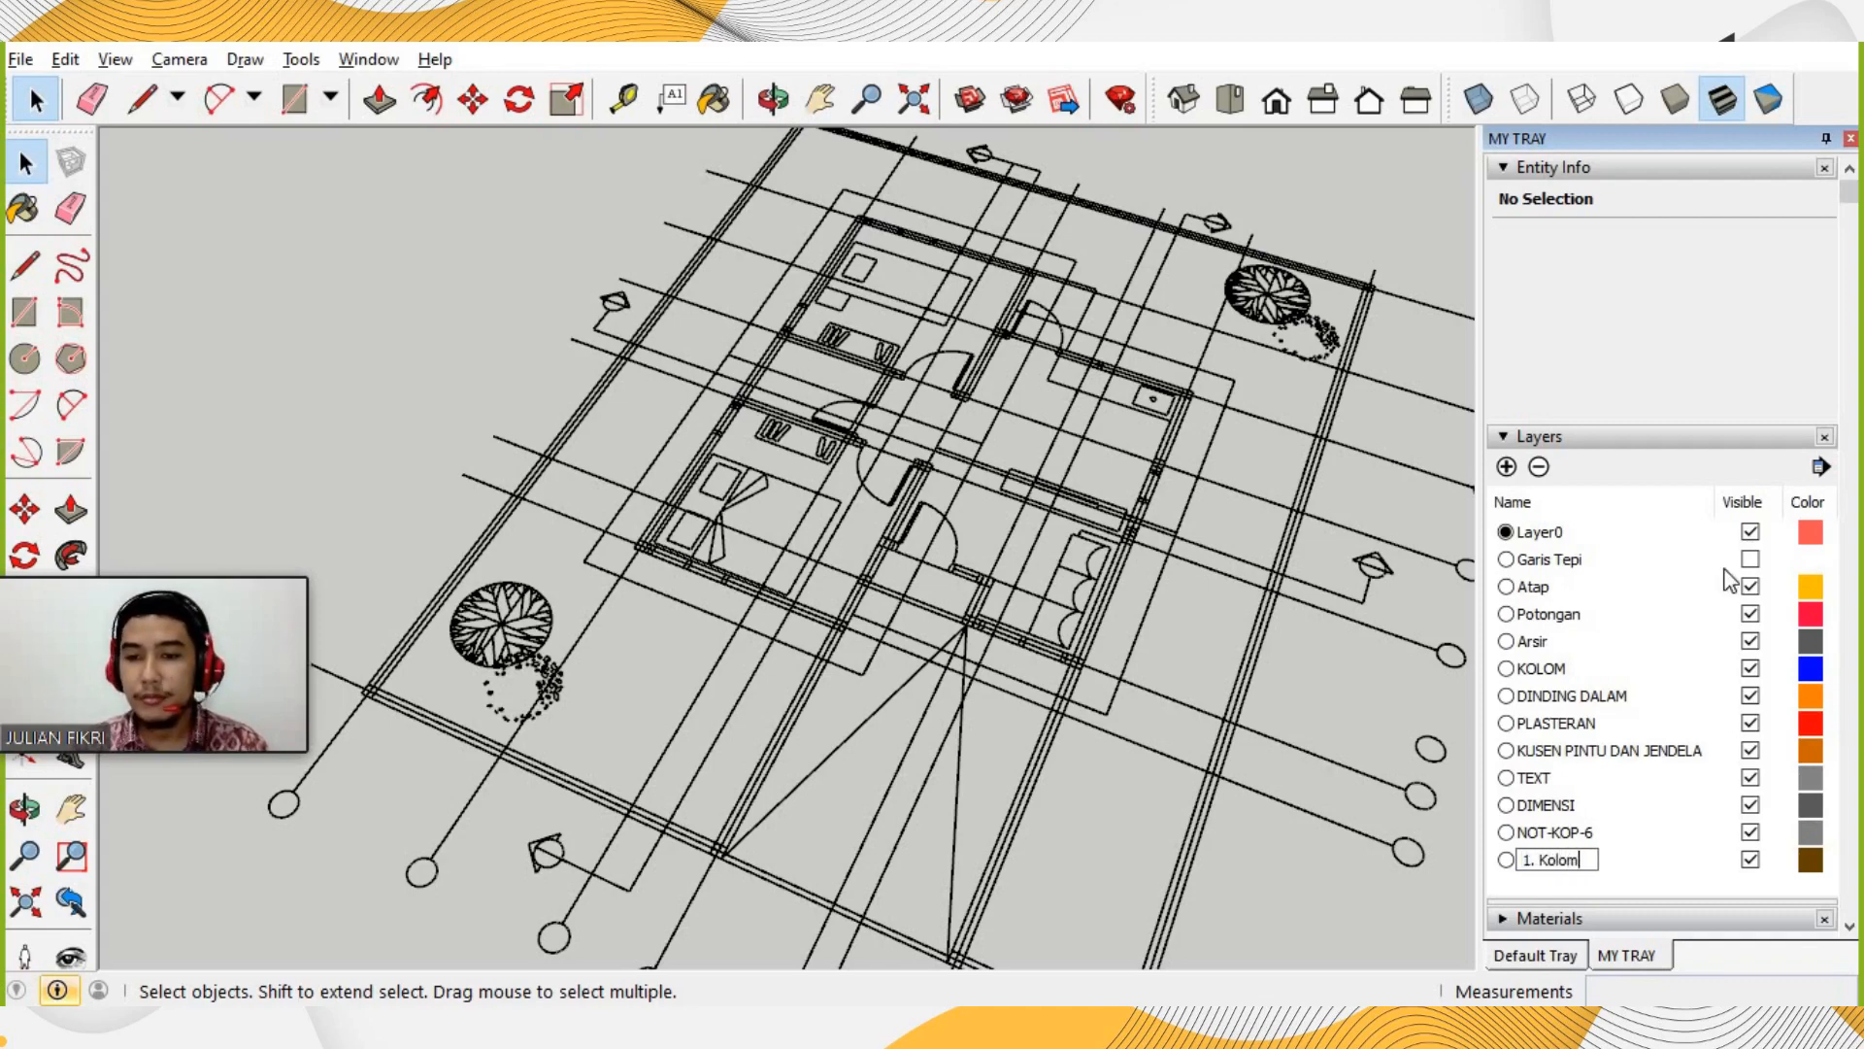
{"action": "key", "text": "Return"}
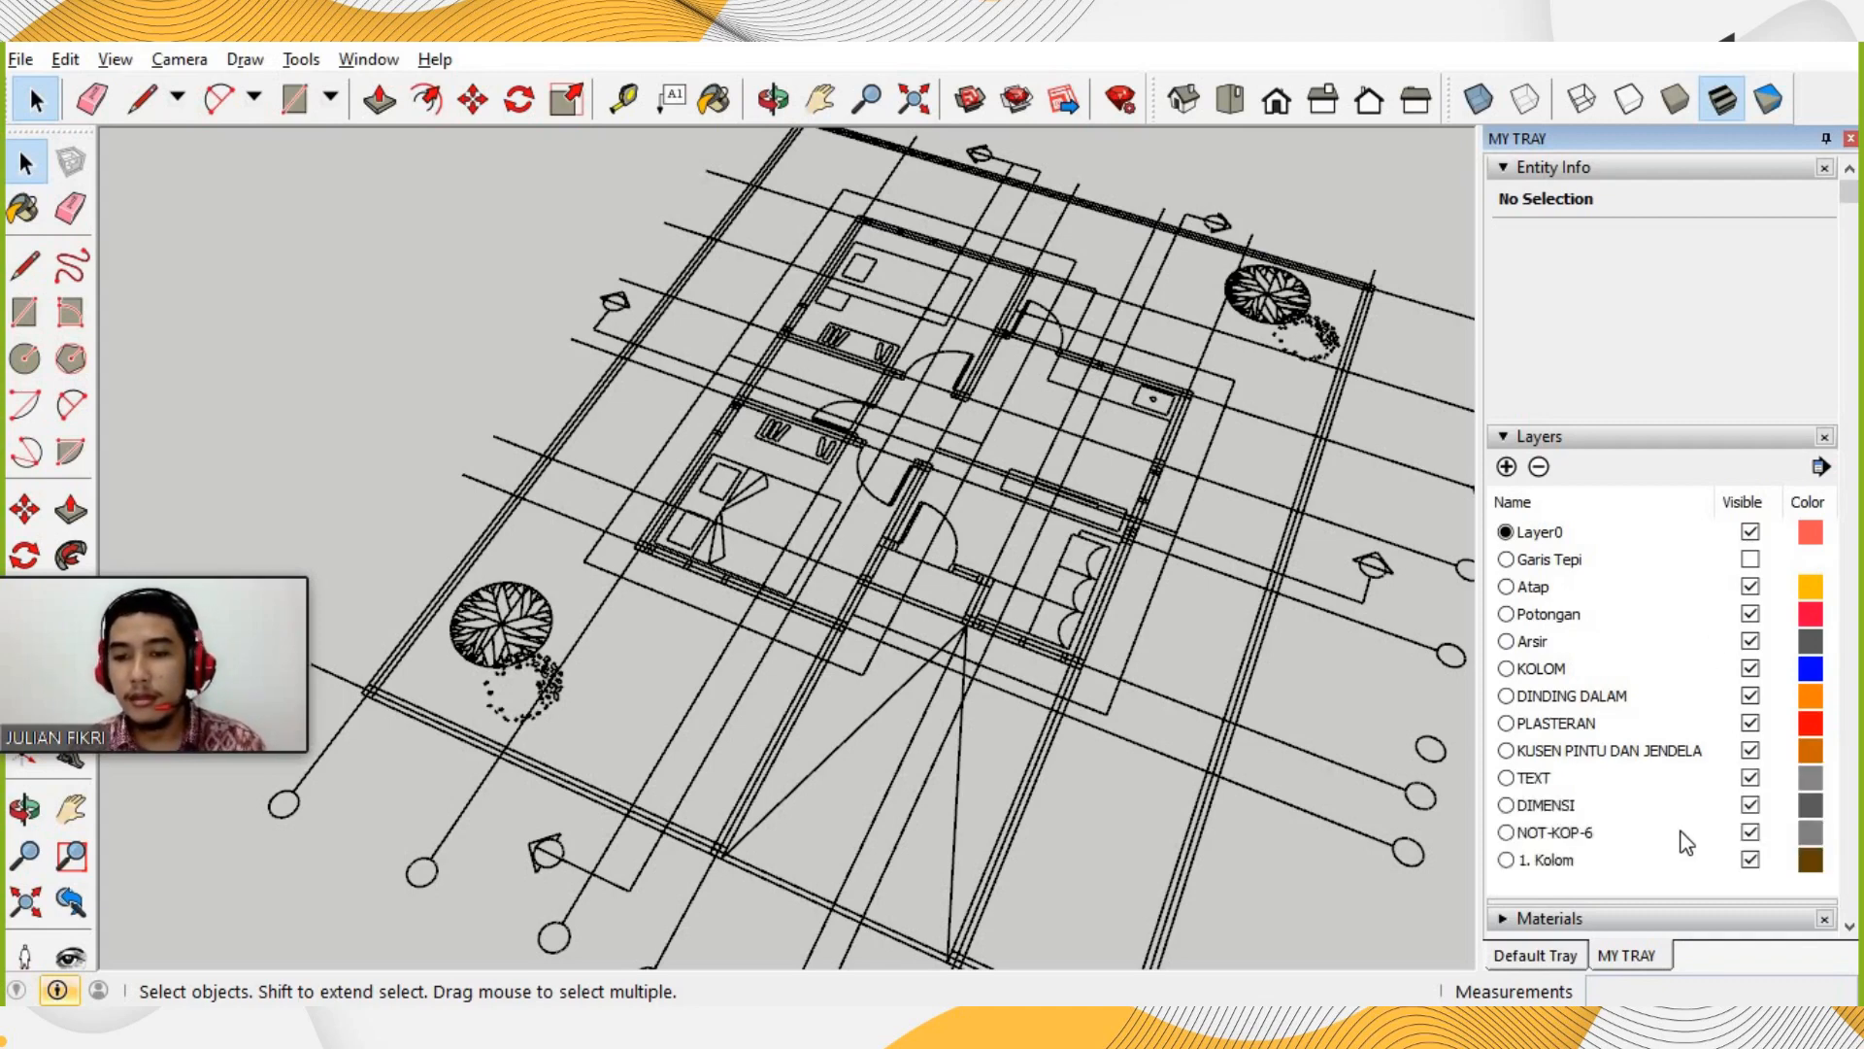
{"action": "left_click", "coordinate": [1506, 860]}
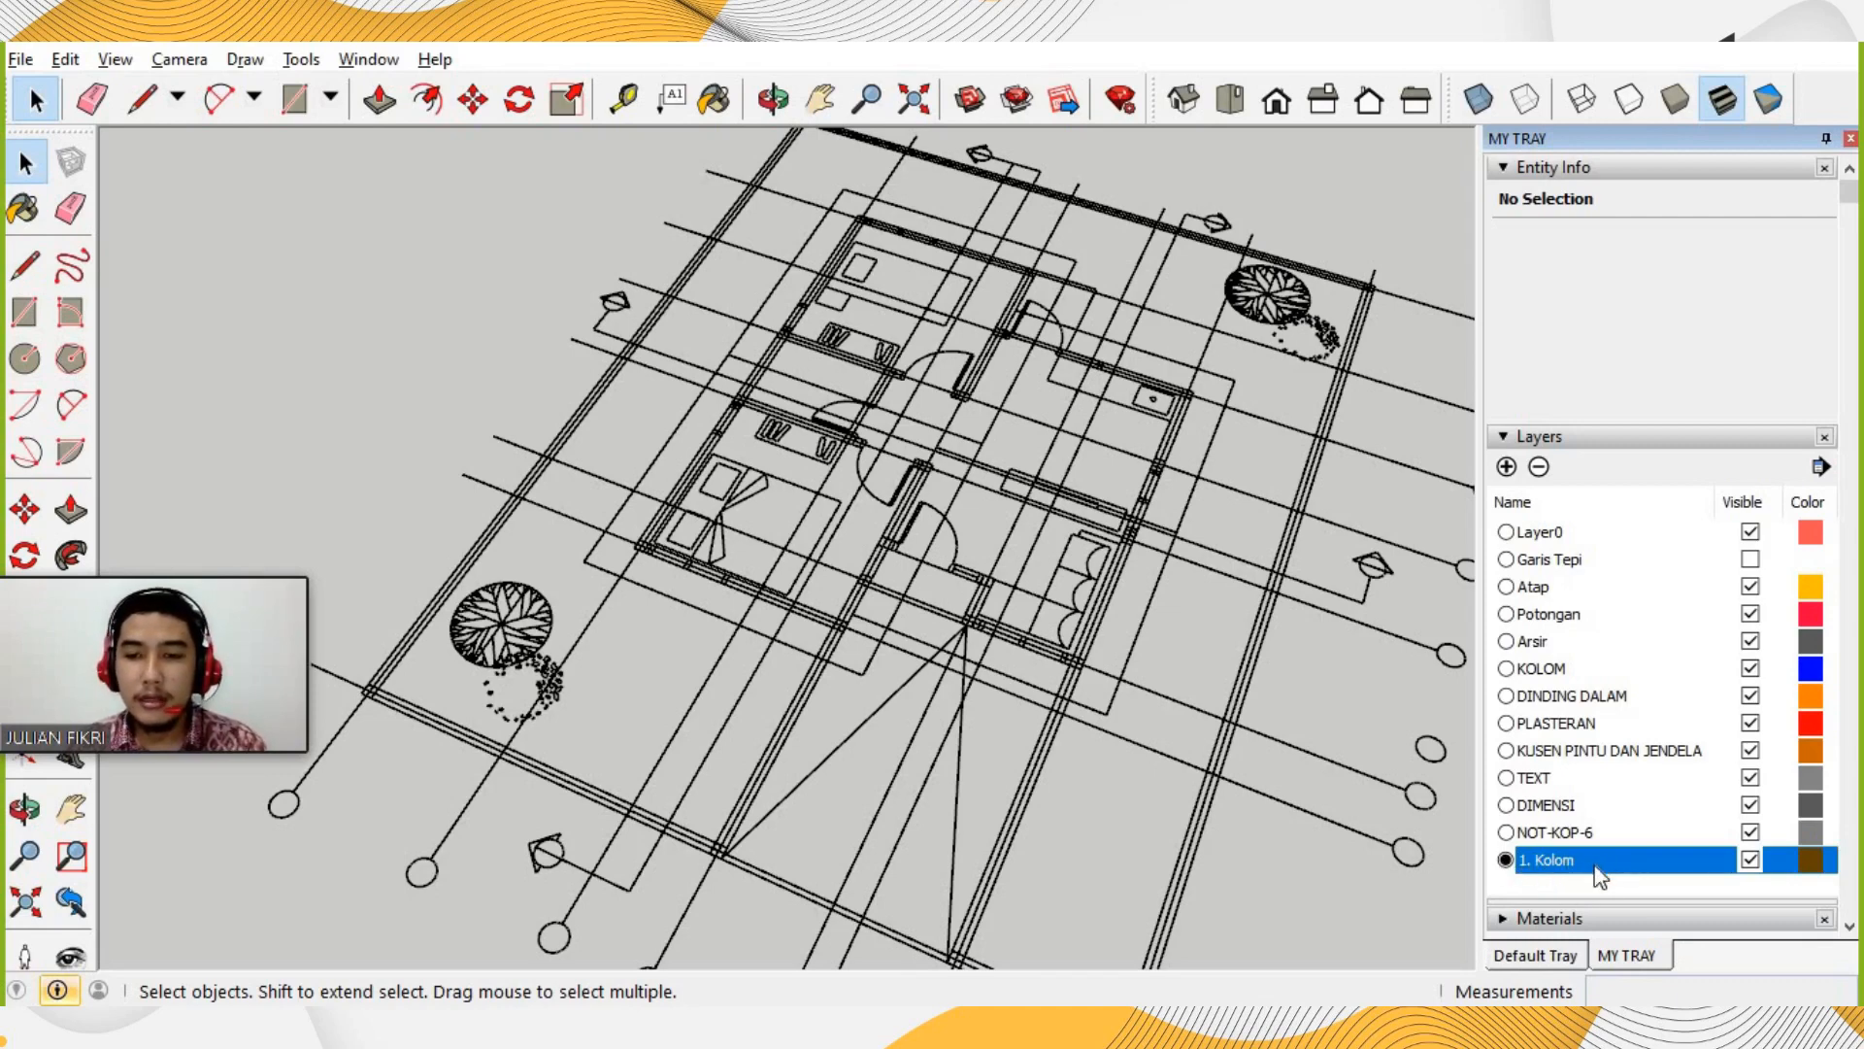
Try out other layers from Garis Tepi to Arsir and Layer0 as the active layer, then return to 1. Kolom.
{"action": "left_click", "coordinate": [1505, 559]}
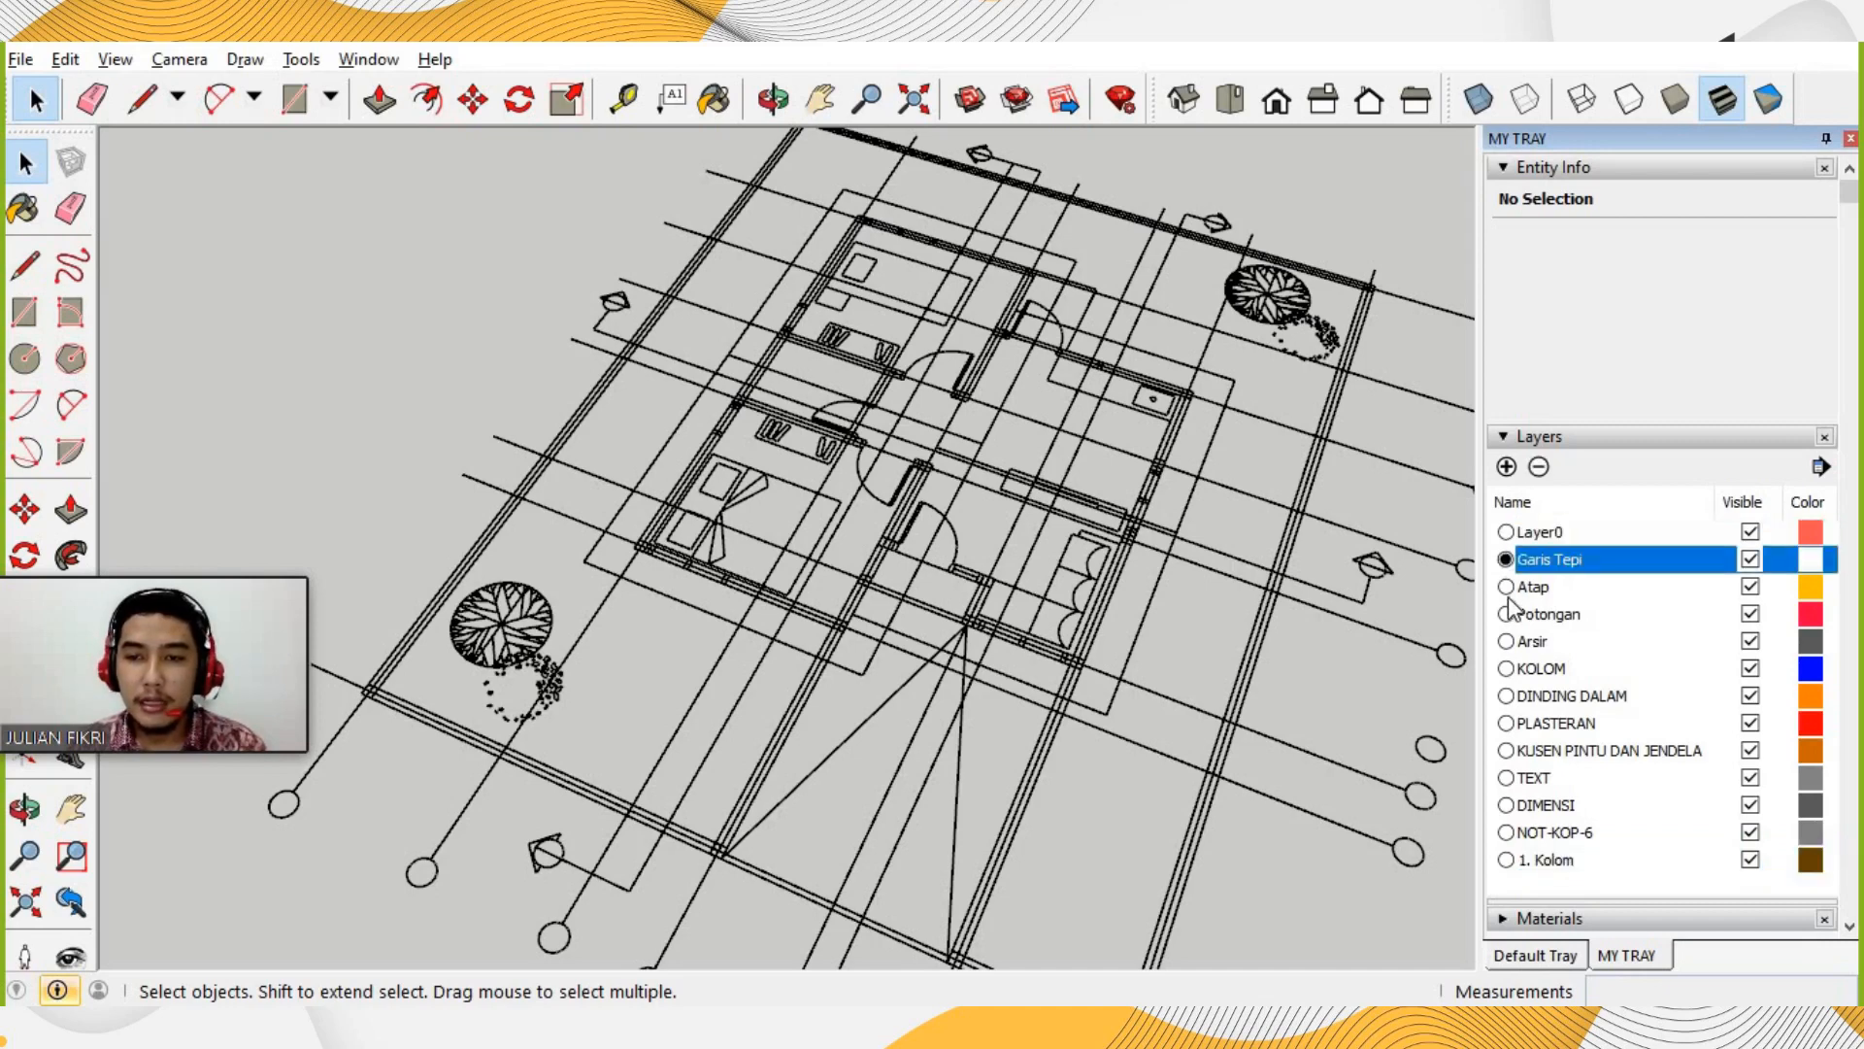
{"action": "left_click", "coordinate": [1506, 586]}
{"action": "left_click", "coordinate": [1506, 613]}
{"action": "left_click", "coordinate": [1505, 641]}
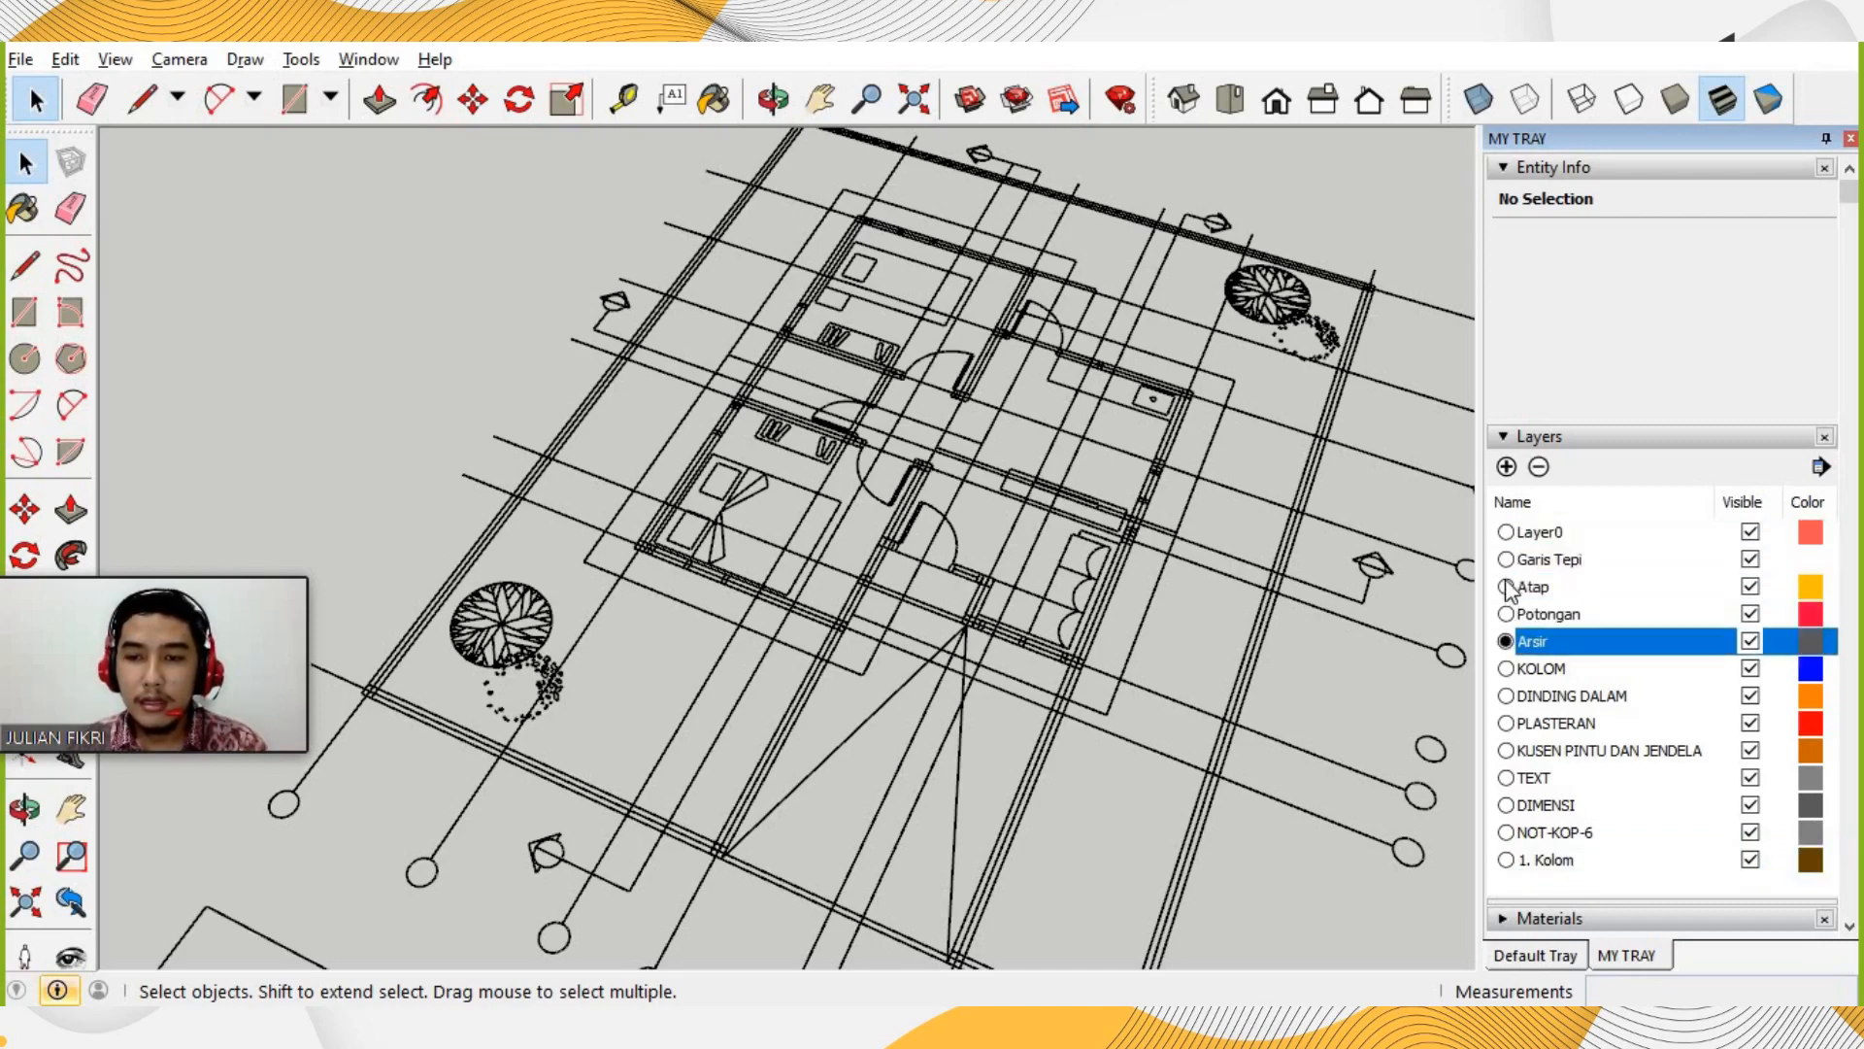
{"action": "left_click", "coordinate": [1506, 587]}
{"action": "left_click", "coordinate": [1506, 560]}
{"action": "left_click", "coordinate": [1505, 532]}
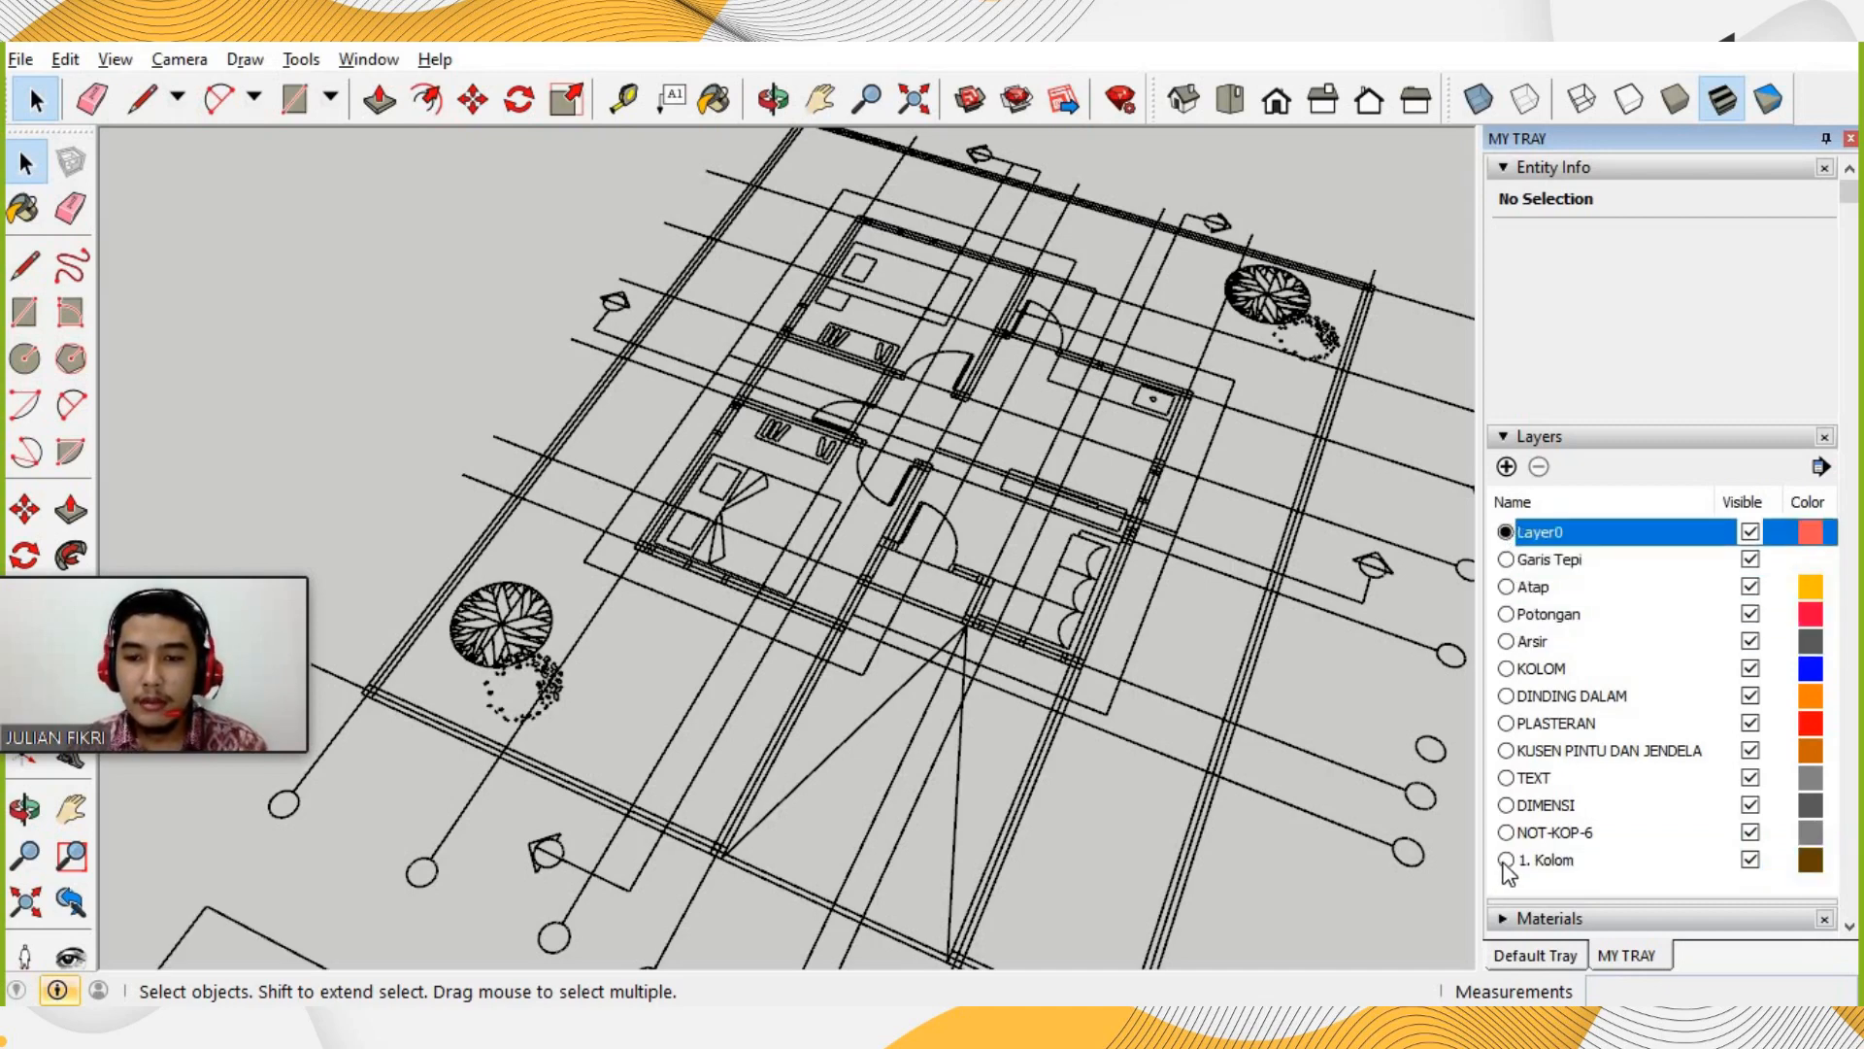
{"action": "left_click", "coordinate": [1506, 859]}
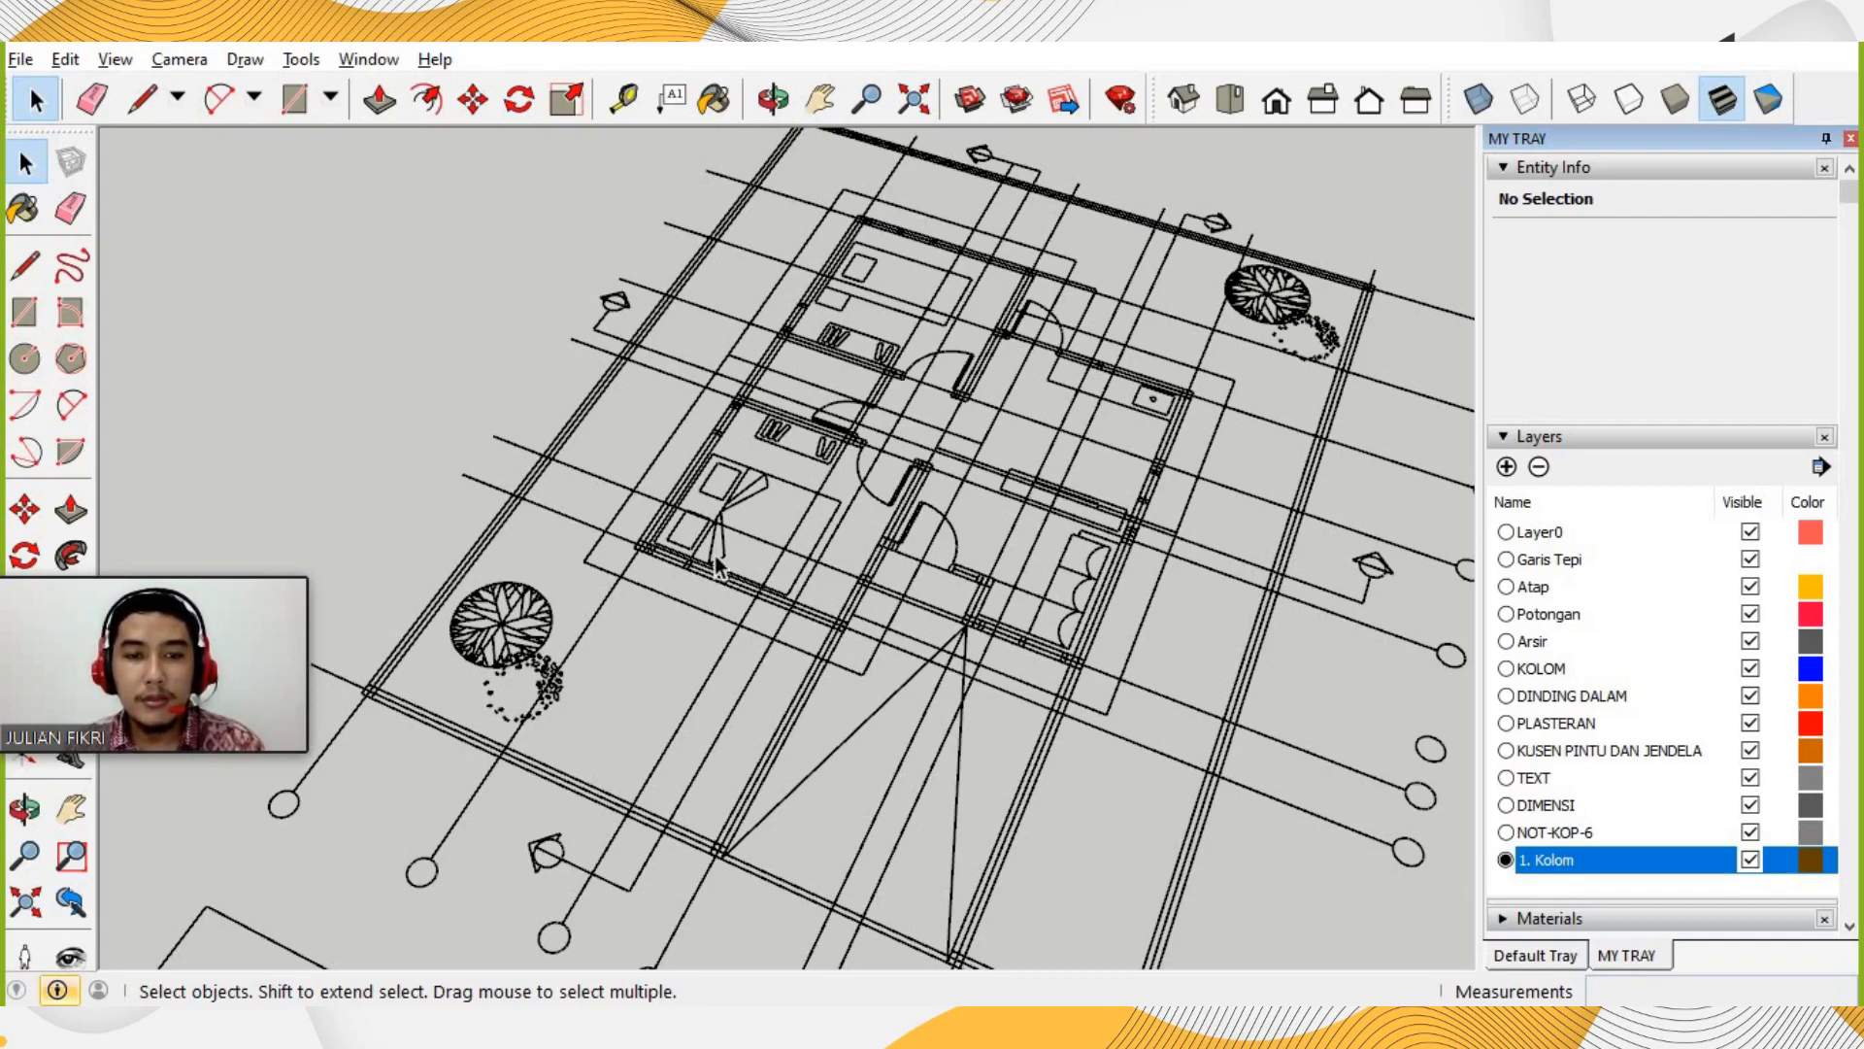
Examine the column outlines at the wall corners and junctions of the floor plan, especially the outer corner of the front bedroom.
{"action": "scroll", "coordinate": [650, 549], "scroll_direction": "up", "scroll_amount": 8}
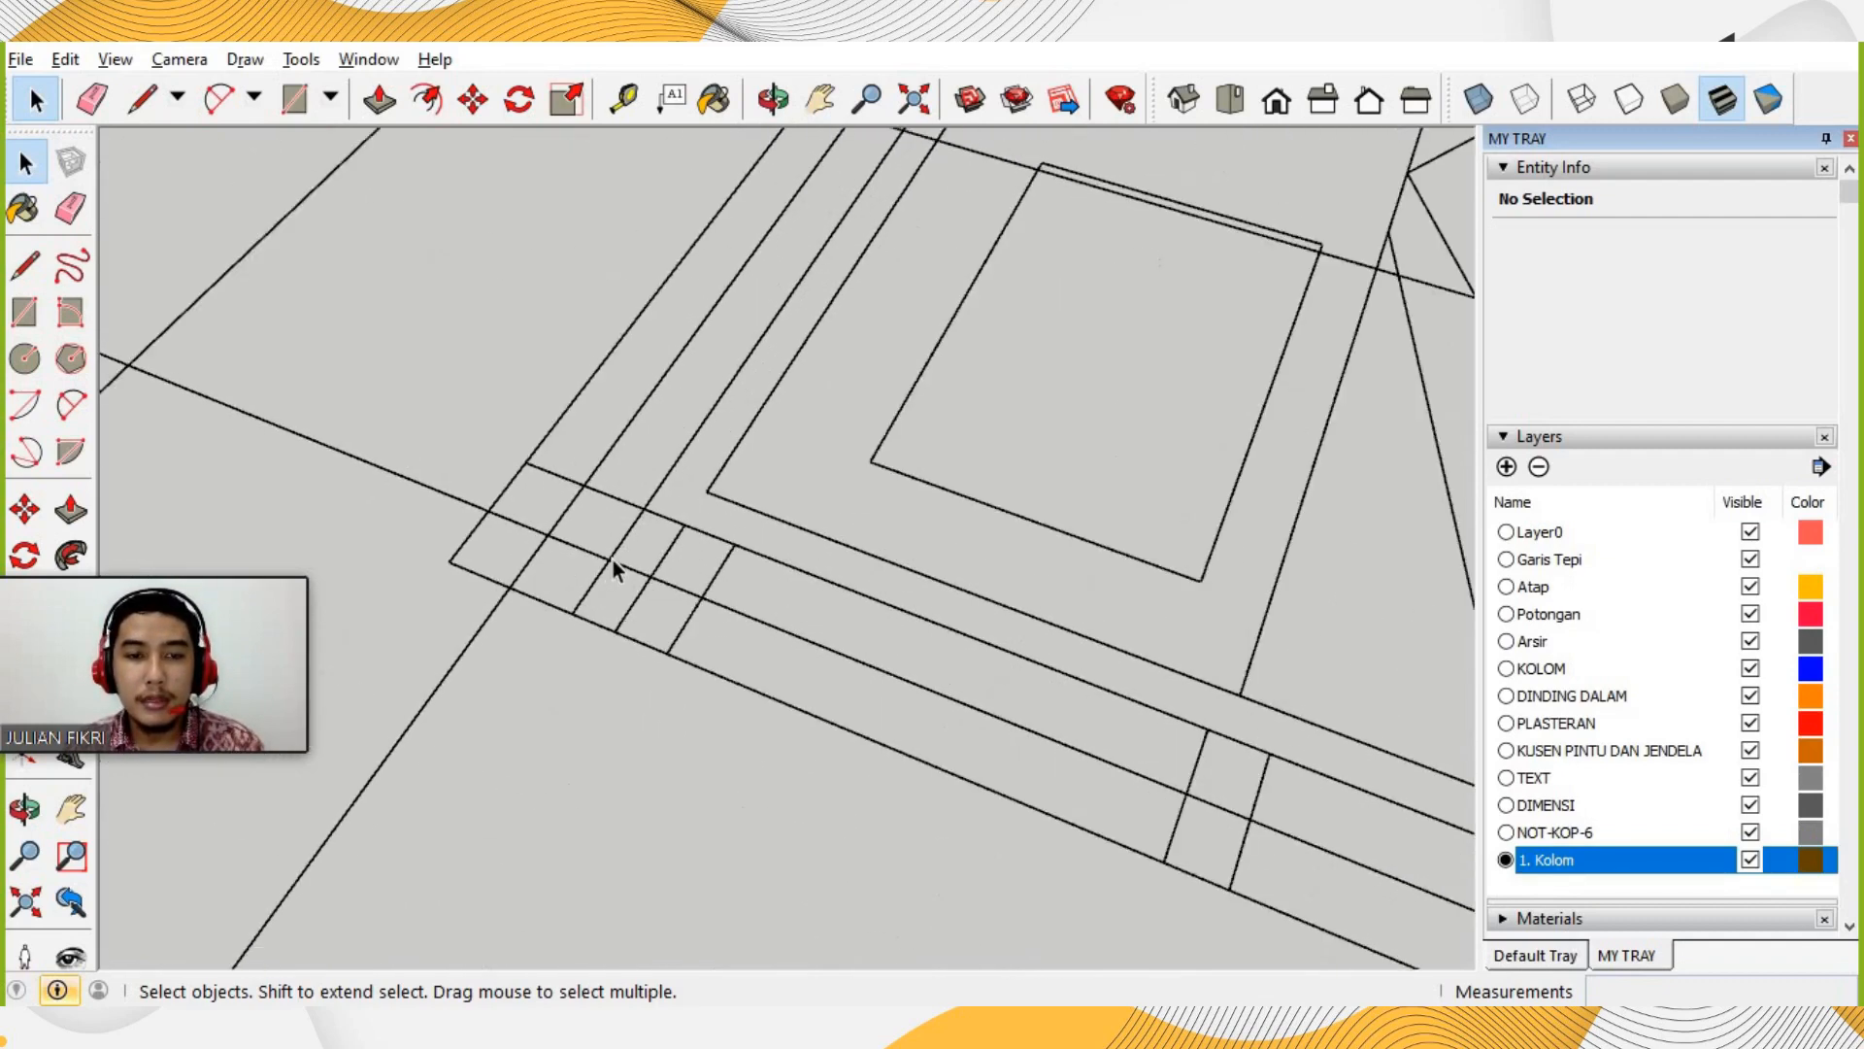
{"action": "scroll", "coordinate": [627, 585], "scroll_direction": "down", "scroll_amount": 10}
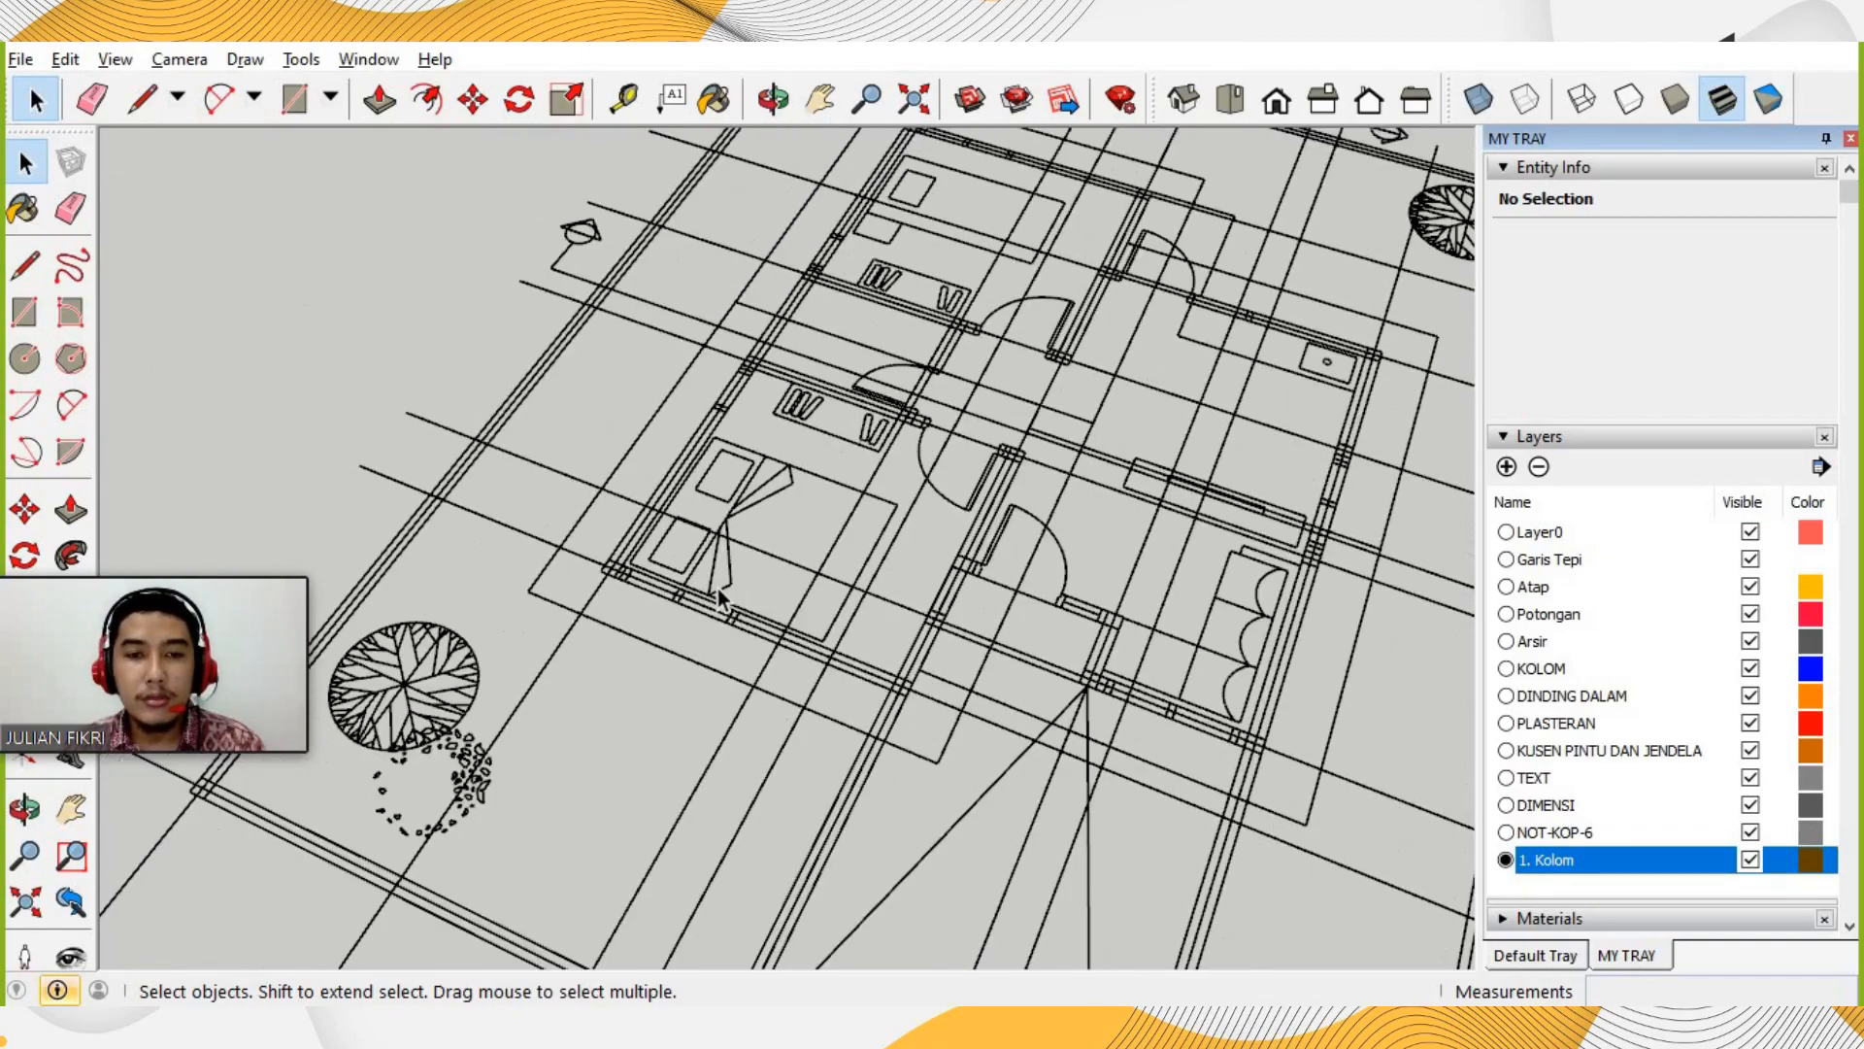
{"action": "scroll", "coordinate": [719, 604], "scroll_direction": "down", "scroll_amount": 3}
{"action": "scroll", "coordinate": [709, 587], "scroll_direction": "up", "scroll_amount": 9}
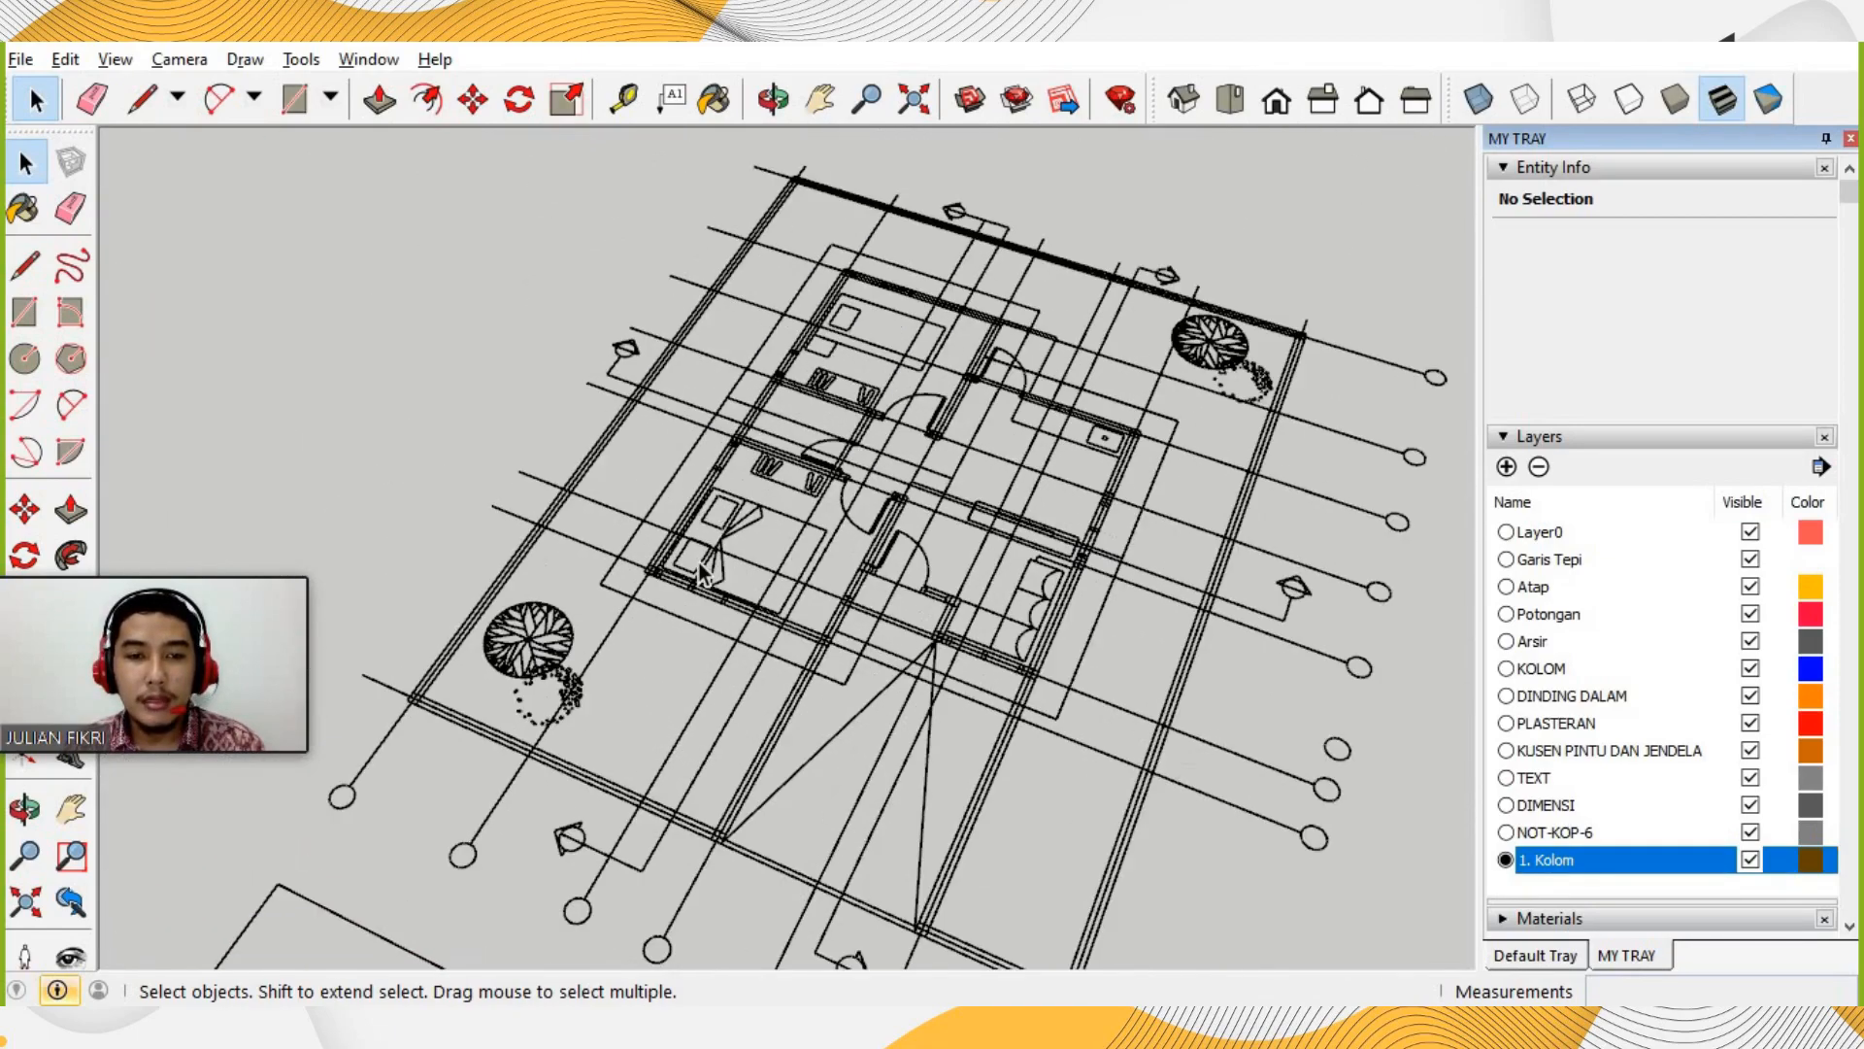
{"action": "scroll", "coordinate": [697, 571], "scroll_direction": "down", "scroll_amount": 5}
{"action": "scroll", "coordinate": [696, 572], "scroll_direction": "up", "scroll_amount": 5}
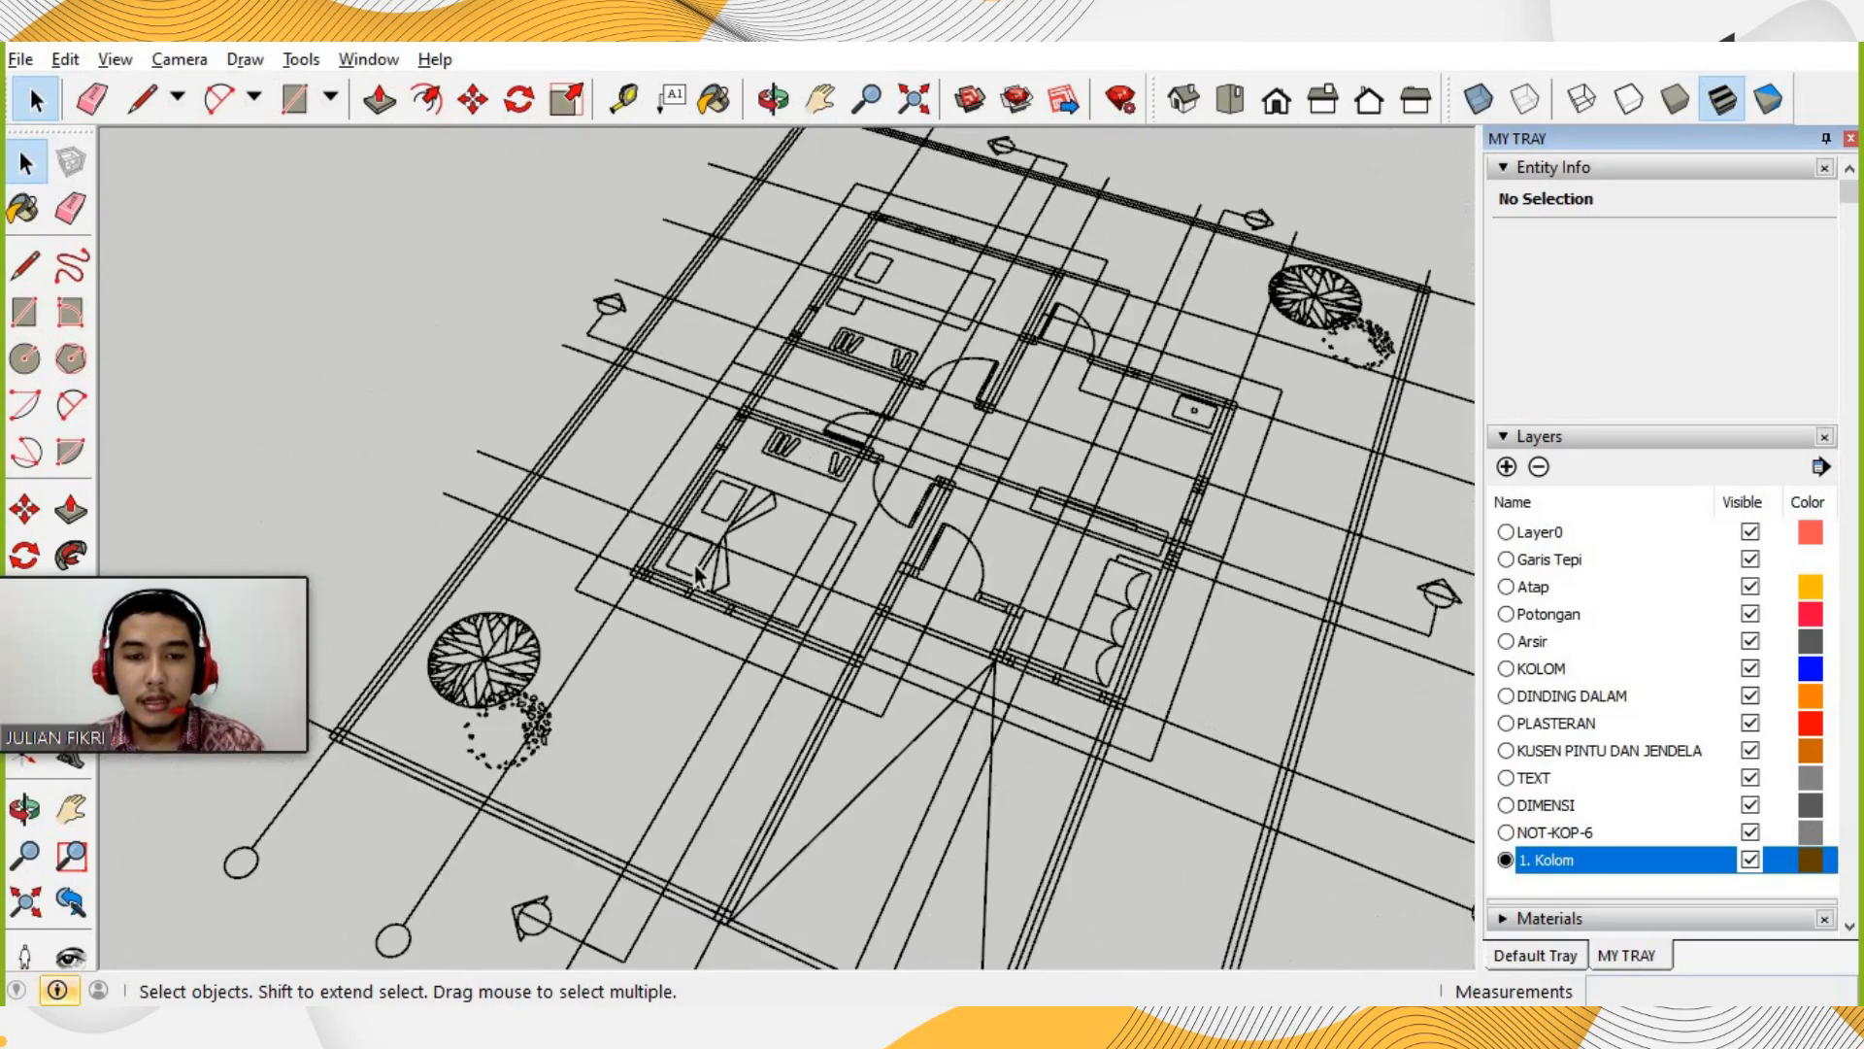
{"action": "scroll", "coordinate": [695, 570], "scroll_direction": "up", "scroll_amount": 4}
{"action": "scroll", "coordinate": [695, 568], "scroll_direction": "down", "scroll_amount": 4}
{"action": "scroll", "coordinate": [697, 583], "scroll_direction": "up", "scroll_amount": 5}
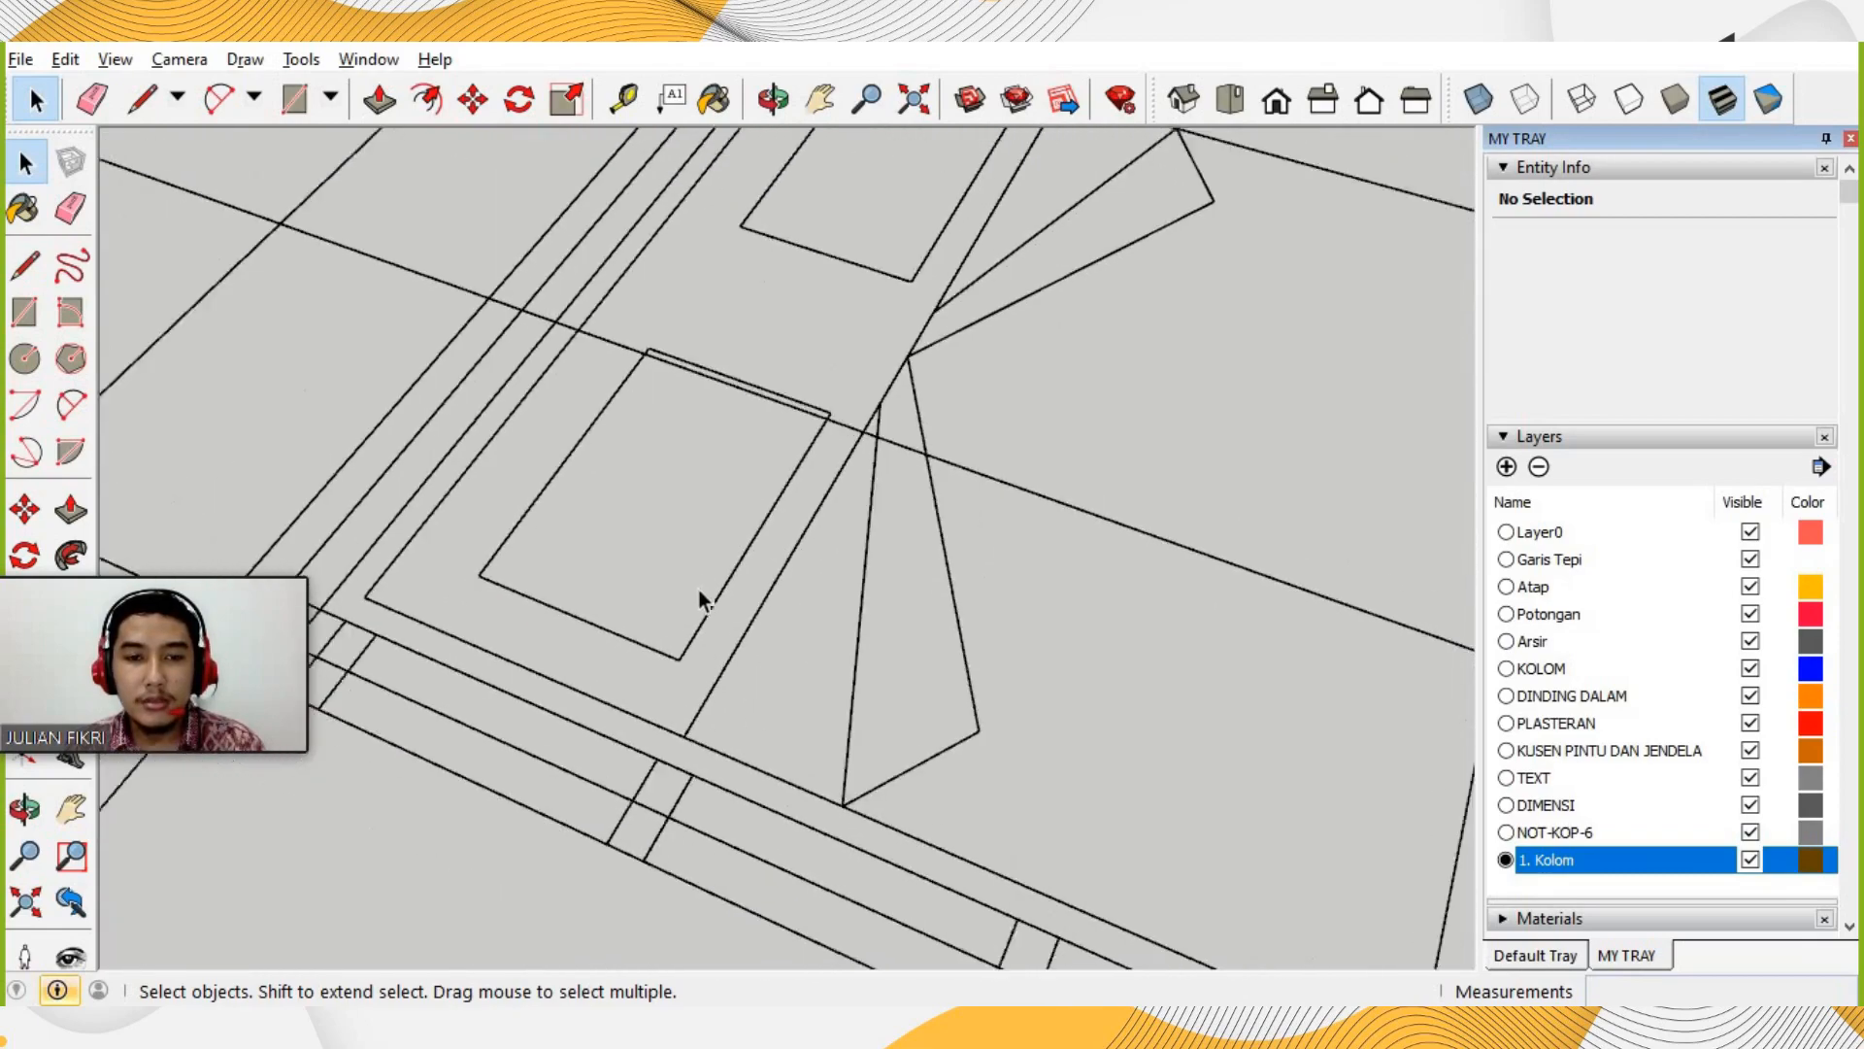
{"action": "scroll", "coordinate": [697, 590], "scroll_direction": "down", "scroll_amount": 3}
{"action": "scroll", "coordinate": [697, 590], "scroll_direction": "down", "scroll_amount": 4}
{"action": "scroll", "coordinate": [697, 590], "scroll_direction": "up", "scroll_amount": 5}
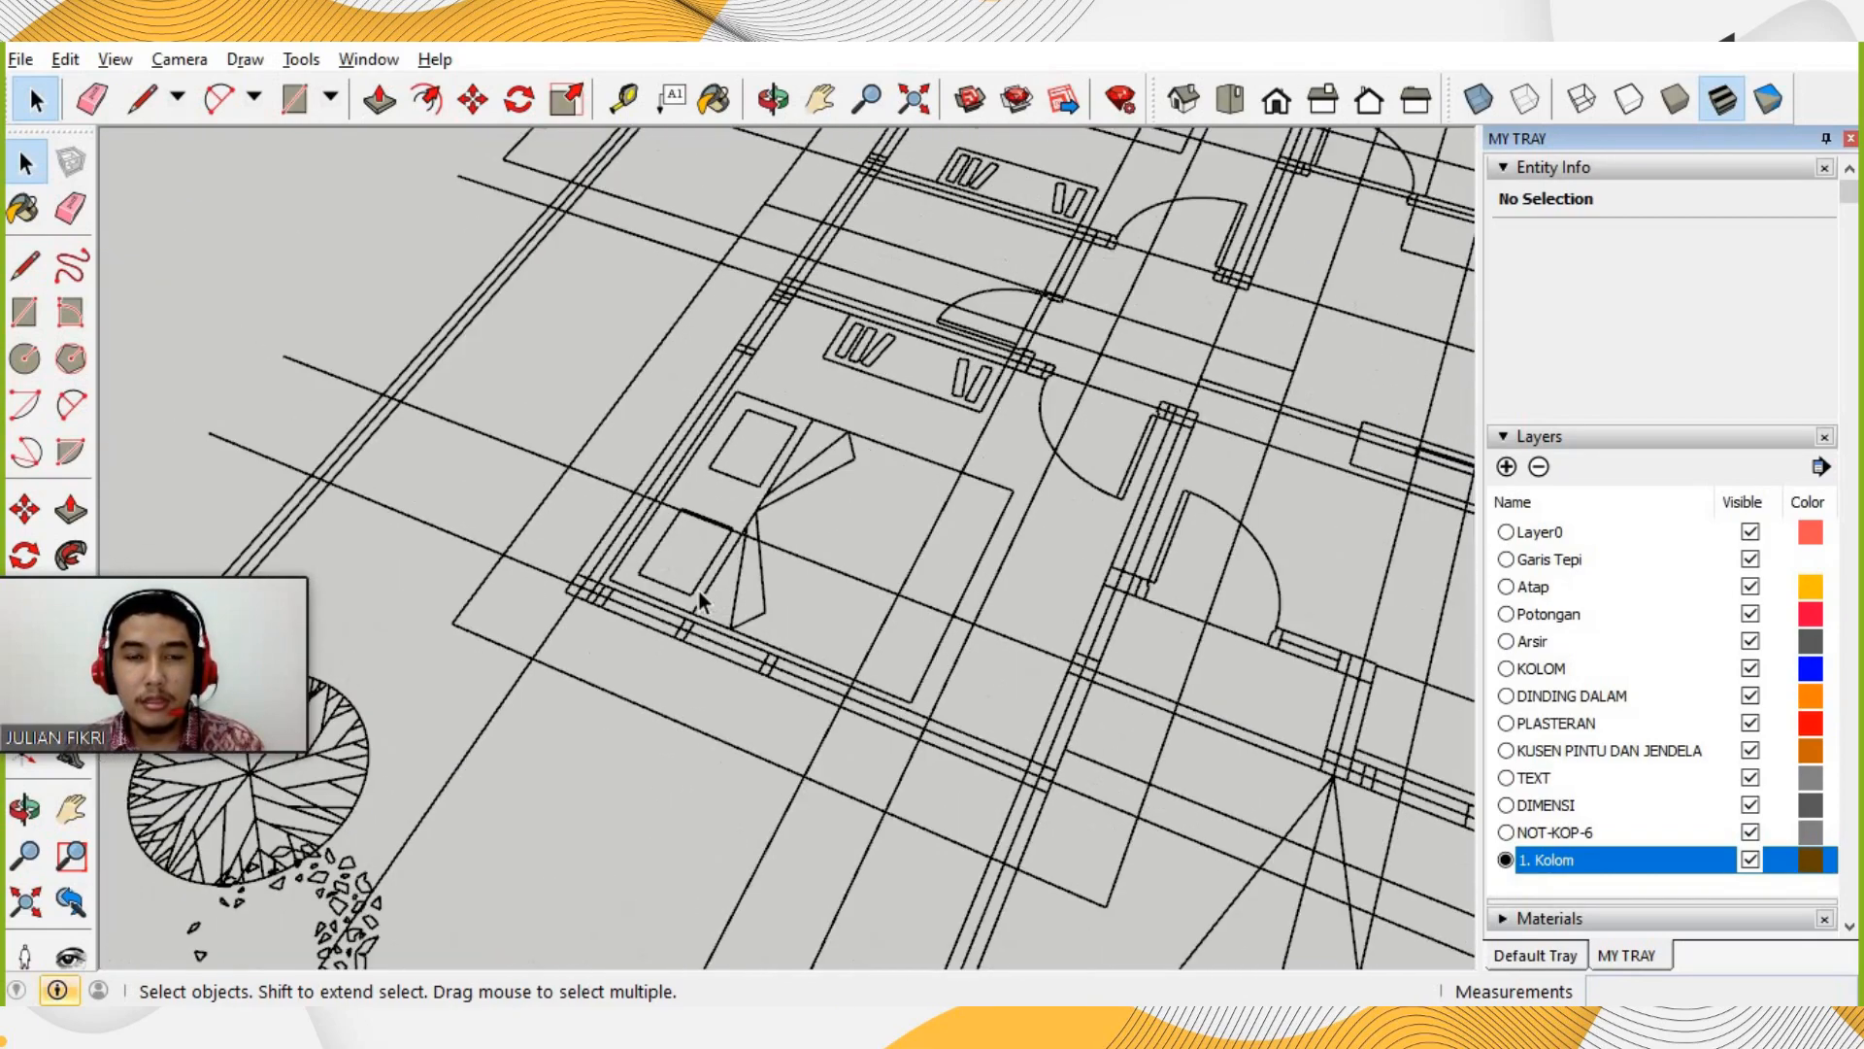
{"action": "scroll", "coordinate": [670, 602], "scroll_direction": "down", "scroll_amount": 3}
{"action": "scroll", "coordinate": [602, 607], "scroll_direction": "up", "scroll_amount": 4}
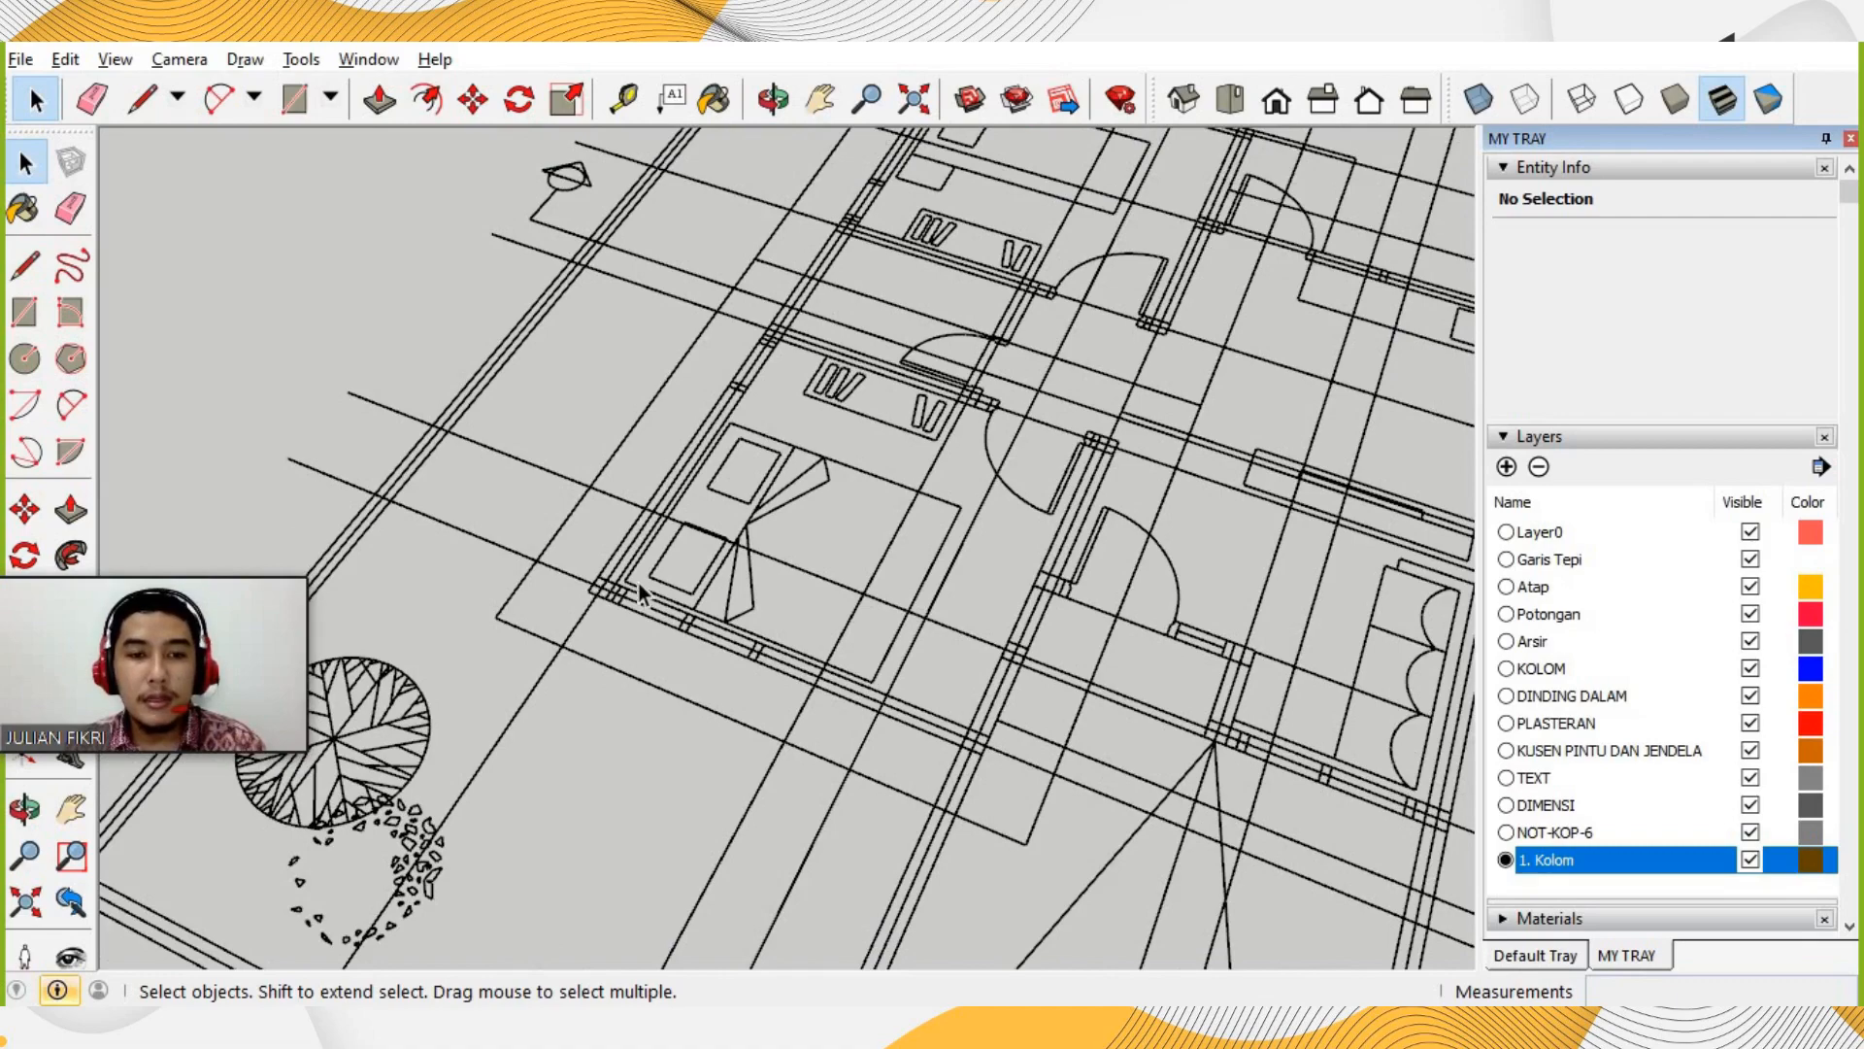
{"action": "scroll", "coordinate": [596, 602], "scroll_direction": "down", "scroll_amount": 2}
{"action": "scroll", "coordinate": [596, 602], "scroll_direction": "up", "scroll_amount": 3}
{"action": "scroll", "coordinate": [611, 597], "scroll_direction": "down", "scroll_amount": 3}
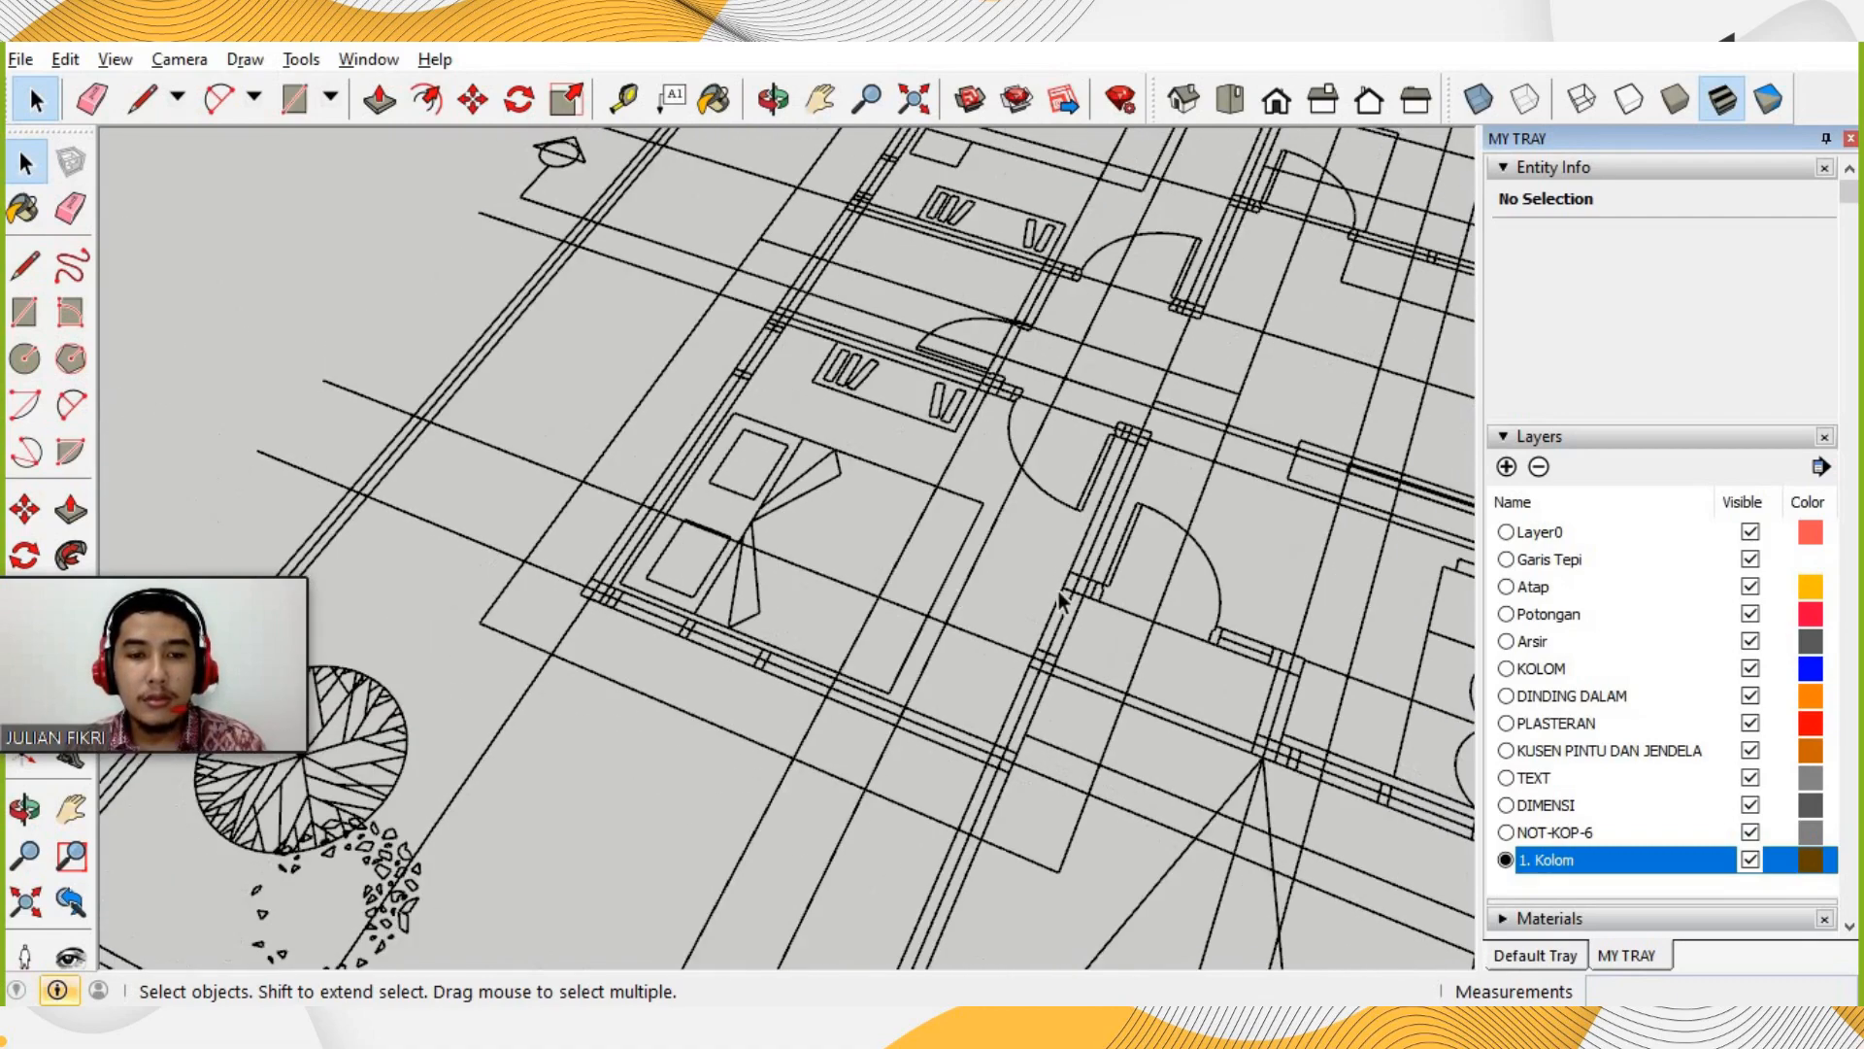
{"action": "scroll", "coordinate": [629, 589], "scroll_direction": "down", "scroll_amount": 2}
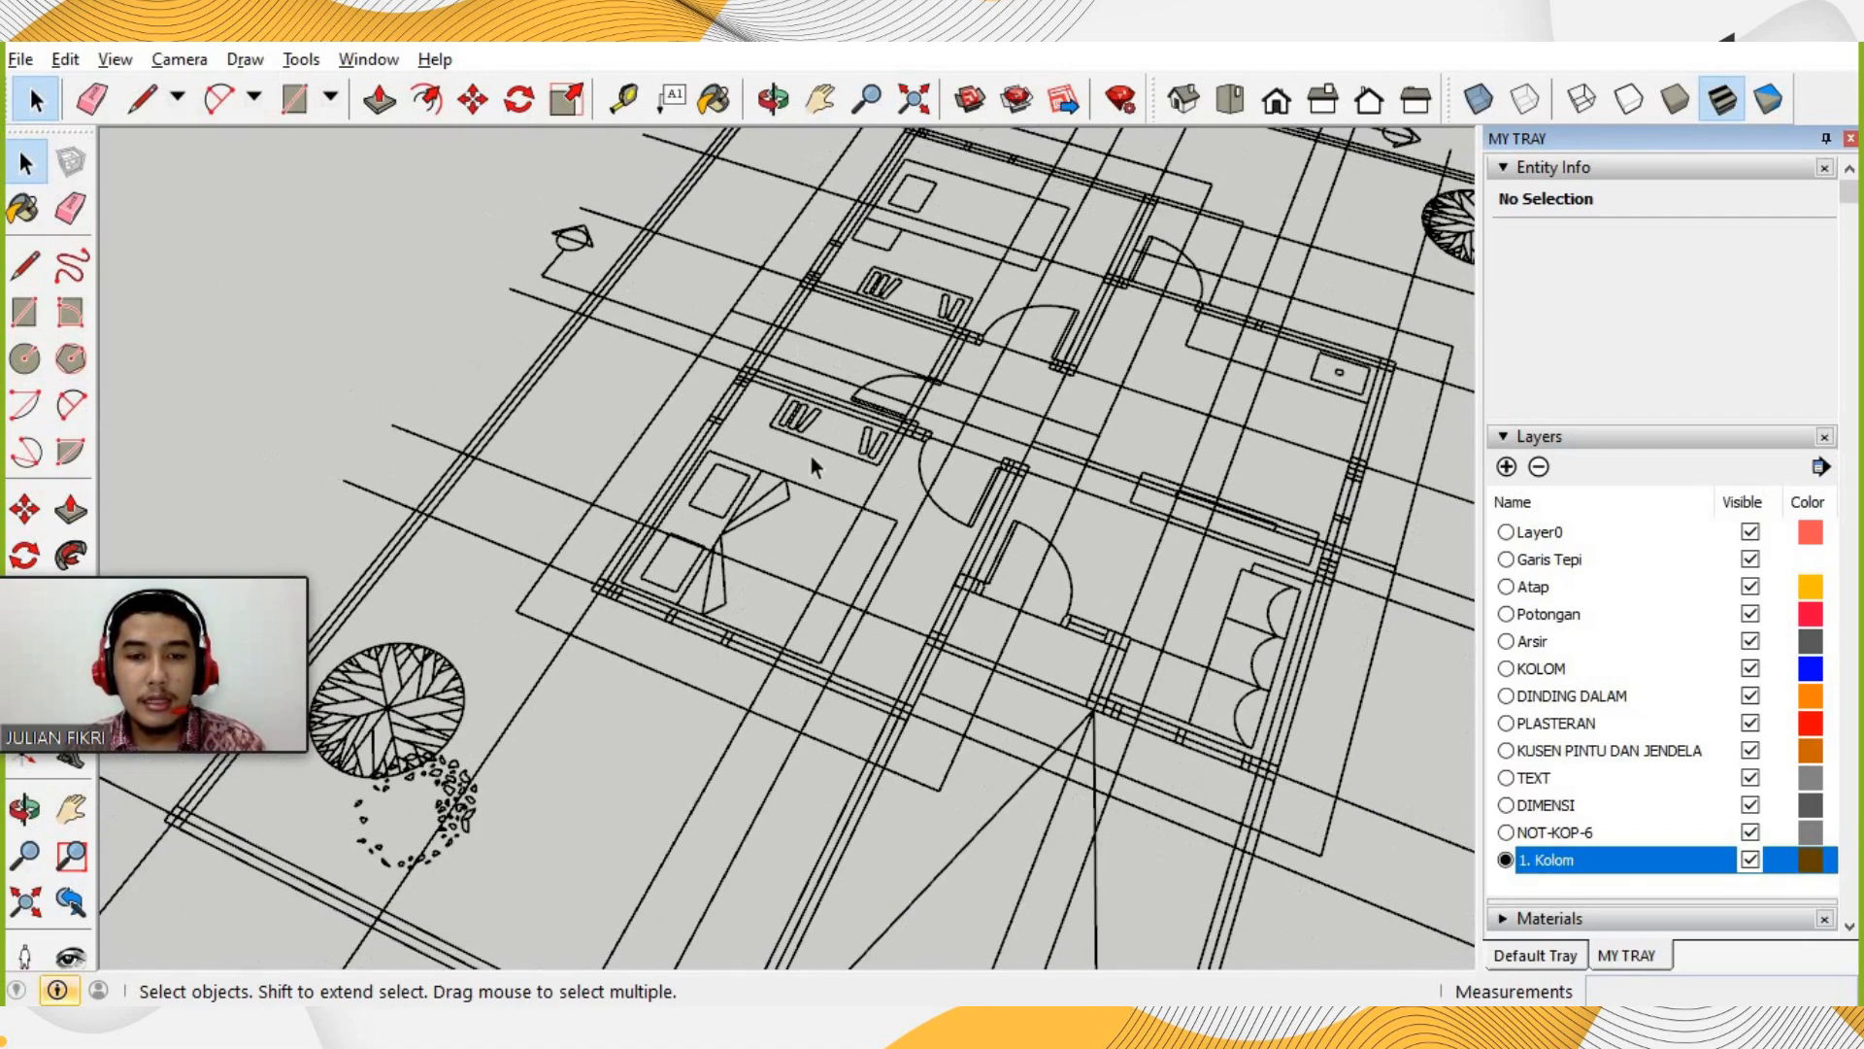
{"action": "left_click", "coordinate": [822, 103]}
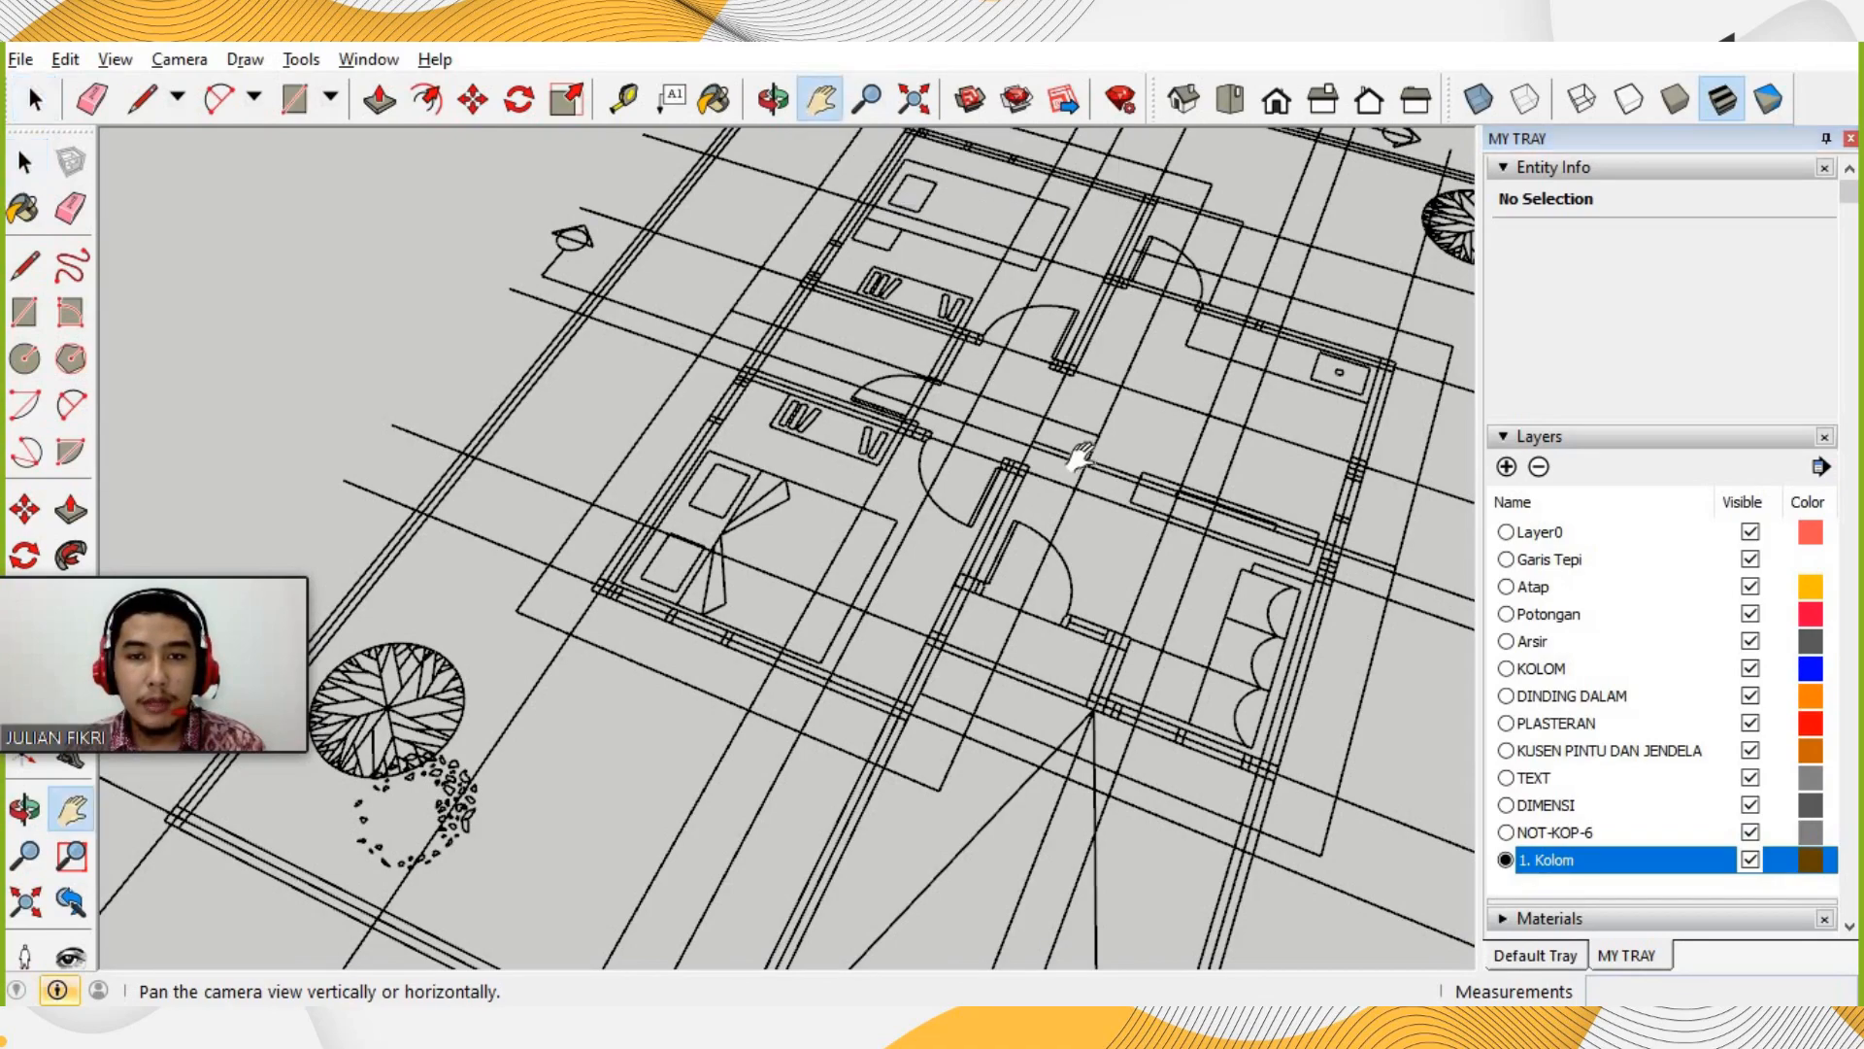
{"action": "mouse_move", "coordinate": [1073, 452]}
{"action": "left_mouse_down"}
{"action": "mouse_move", "coordinate": [649, 440]}
{"action": "mouse_move", "coordinate": [1165, 440]}
{"action": "mouse_move", "coordinate": [1000, 414]}
{"action": "mouse_move", "coordinate": [725, 447]}
{"action": "left_mouse_up"}
{"action": "scroll", "coordinate": [726, 447], "scroll_direction": "down", "scroll_amount": 1}
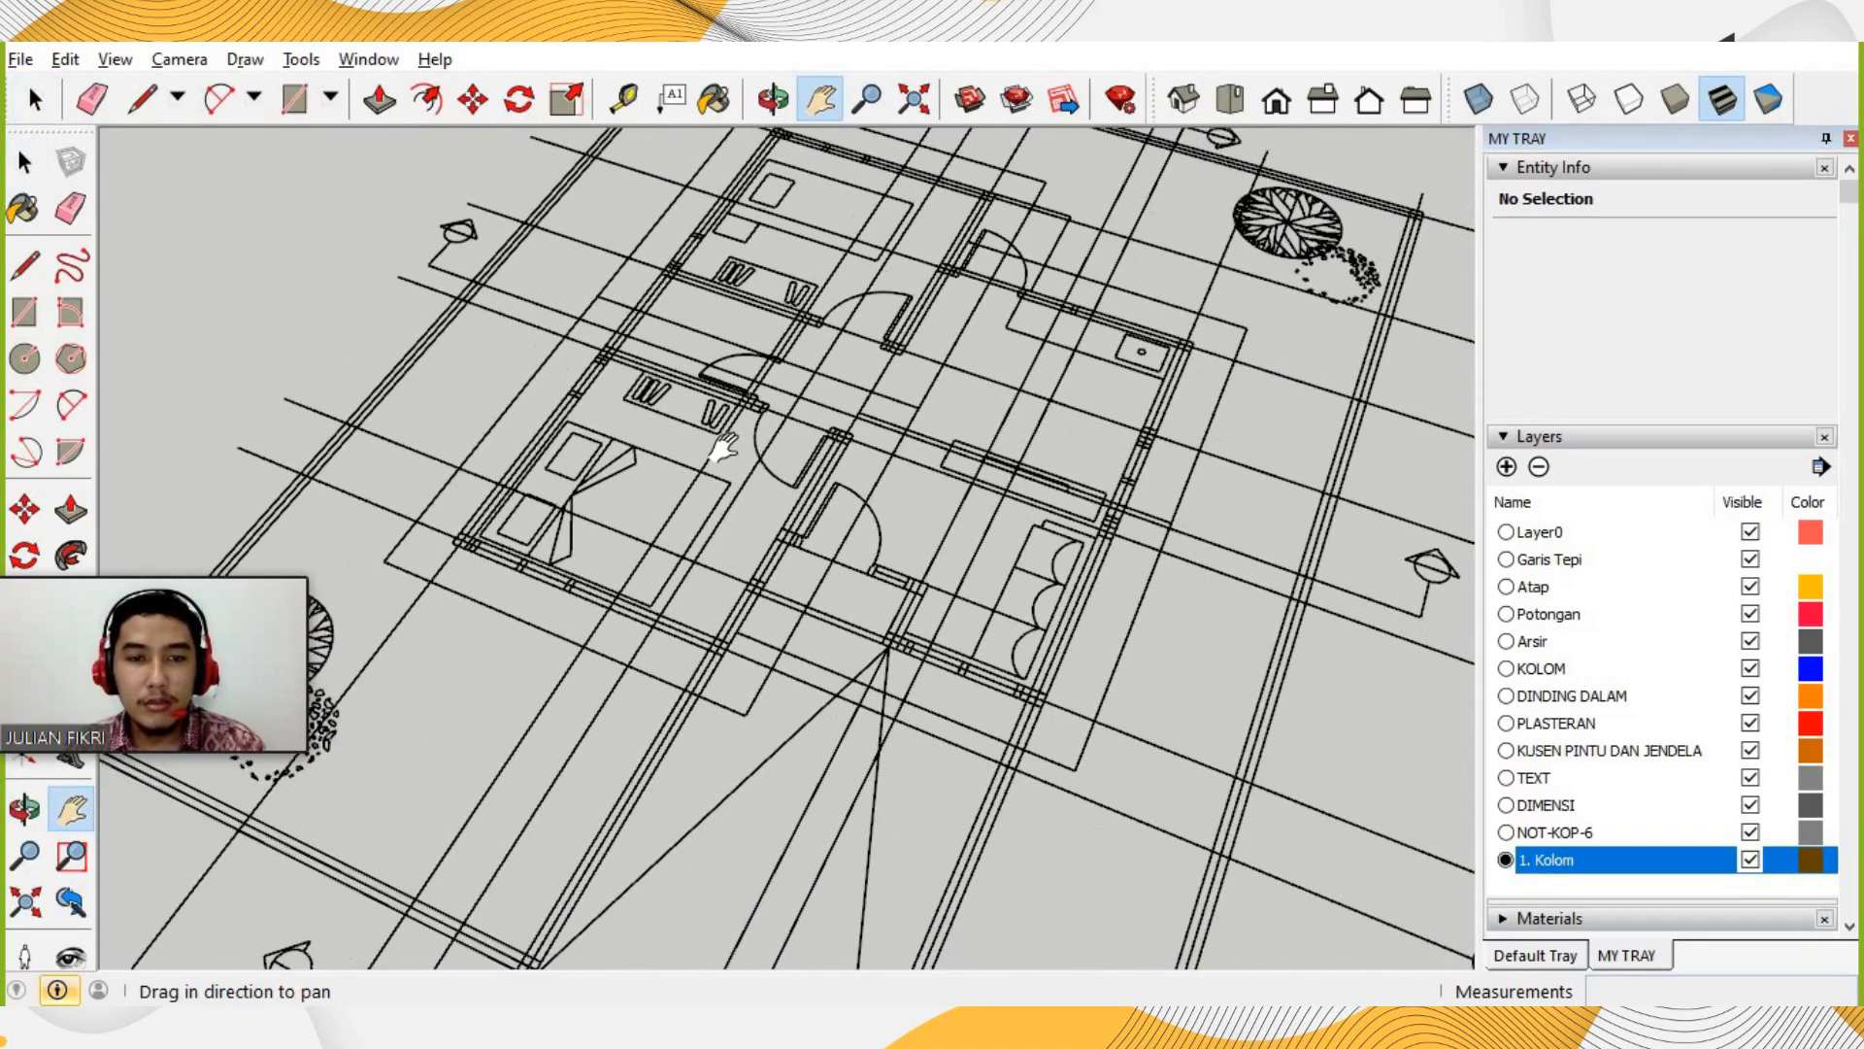
{"action": "scroll", "coordinate": [725, 451], "scroll_direction": "down", "scroll_amount": 3}
{"action": "scroll", "coordinate": [724, 461], "scroll_direction": "up", "scroll_amount": 3}
{"action": "scroll", "coordinate": [707, 470], "scroll_direction": "down", "scroll_amount": 3}
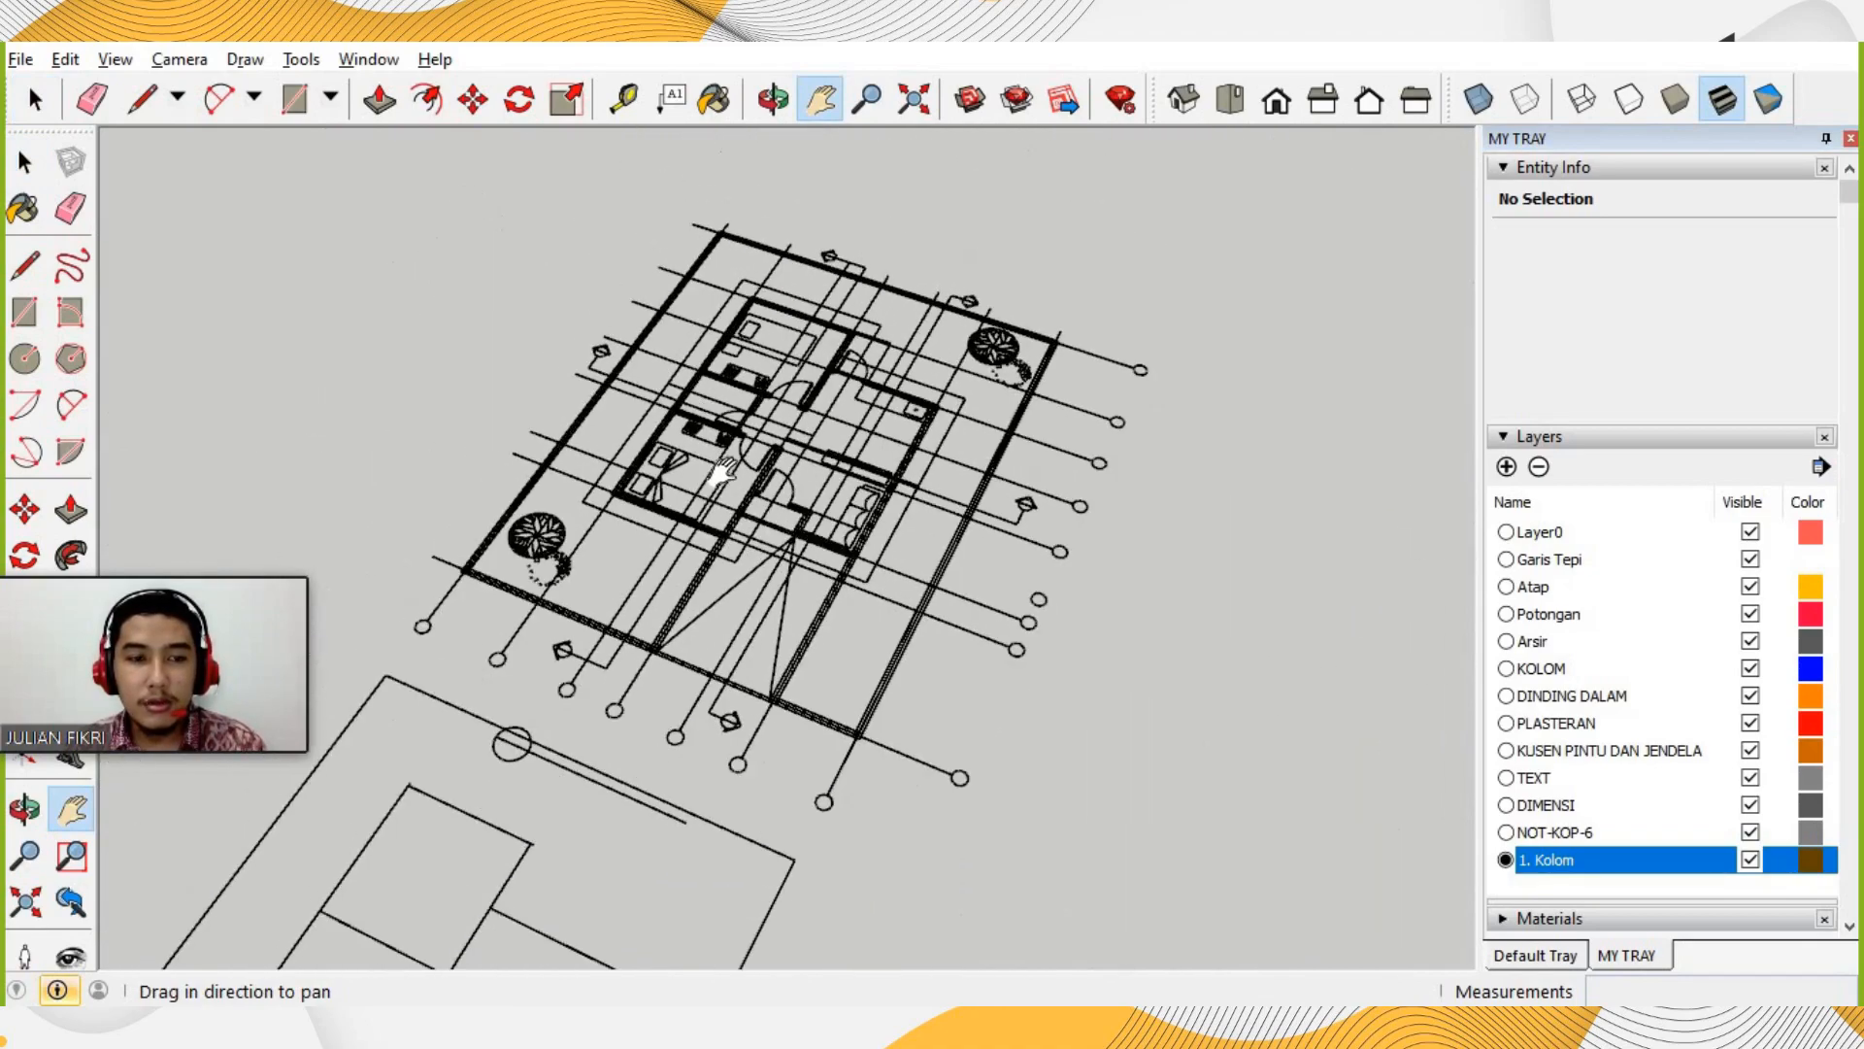
{"action": "scroll", "coordinate": [715, 466], "scroll_direction": "up", "scroll_amount": 6}
{"action": "scroll", "coordinate": [874, 527], "scroll_direction": "down", "scroll_amount": 4}
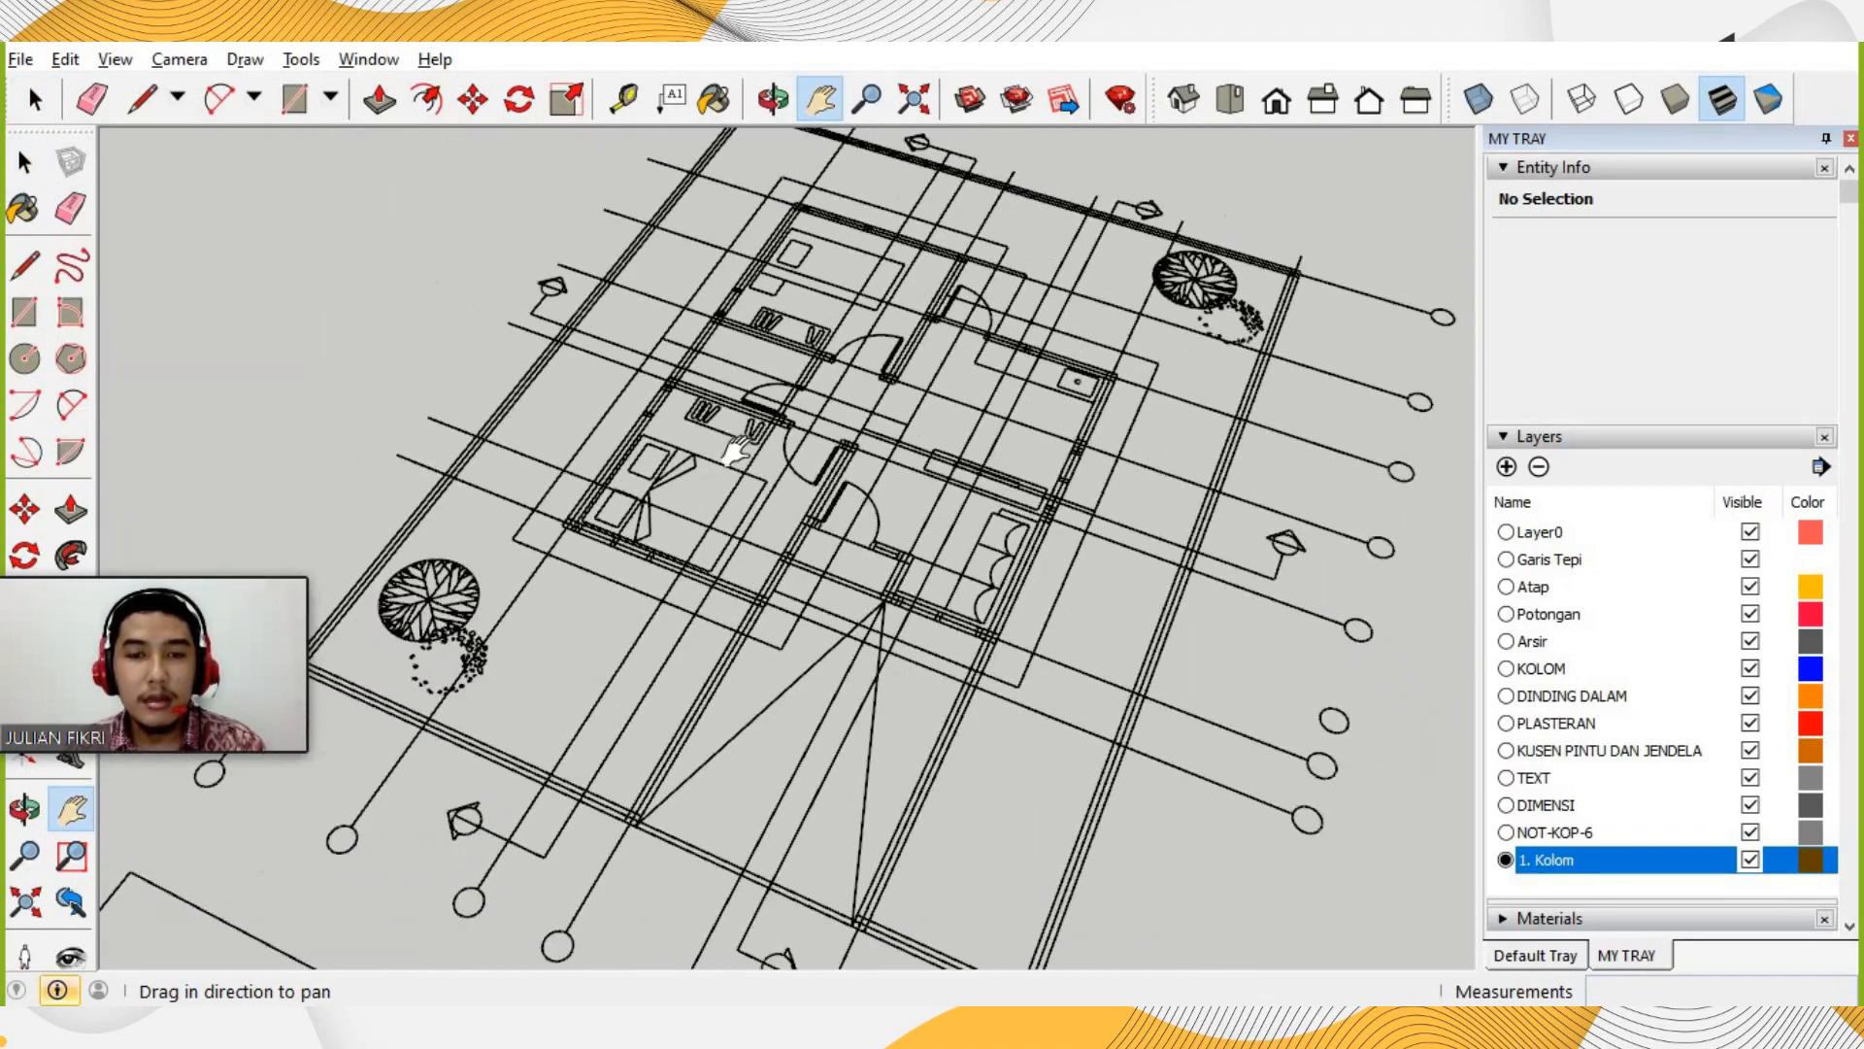
{"action": "scroll", "coordinate": [1006, 454], "scroll_direction": "up", "scroll_amount": 5}
{"action": "scroll", "coordinate": [909, 504], "scroll_direction": "down", "scroll_amount": 2}
{"action": "scroll", "coordinate": [845, 530], "scroll_direction": "up", "scroll_amount": 1}
{"action": "scroll", "coordinate": [738, 549], "scroll_direction": "up", "scroll_amount": 6}
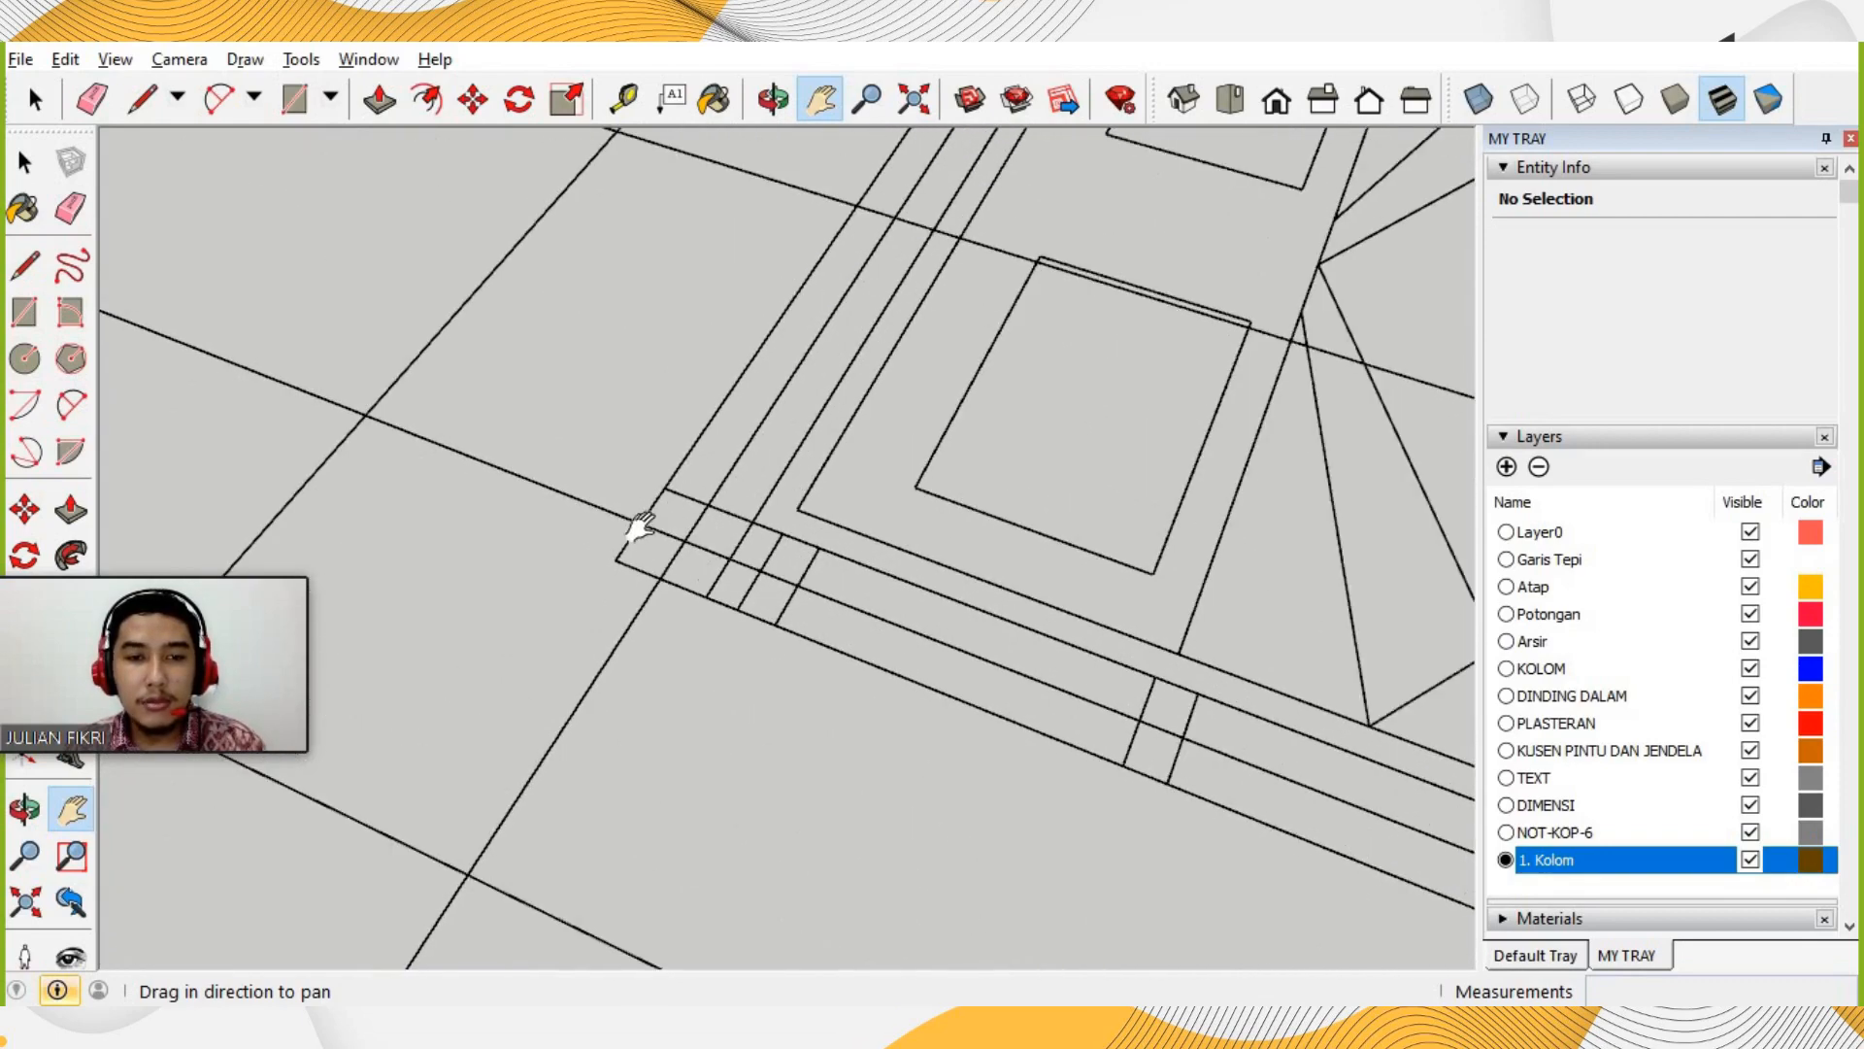
{"action": "scroll", "coordinate": [691, 533], "scroll_direction": "down", "scroll_amount": 5}
{"action": "scroll", "coordinate": [740, 571], "scroll_direction": "up", "scroll_amount": 3}
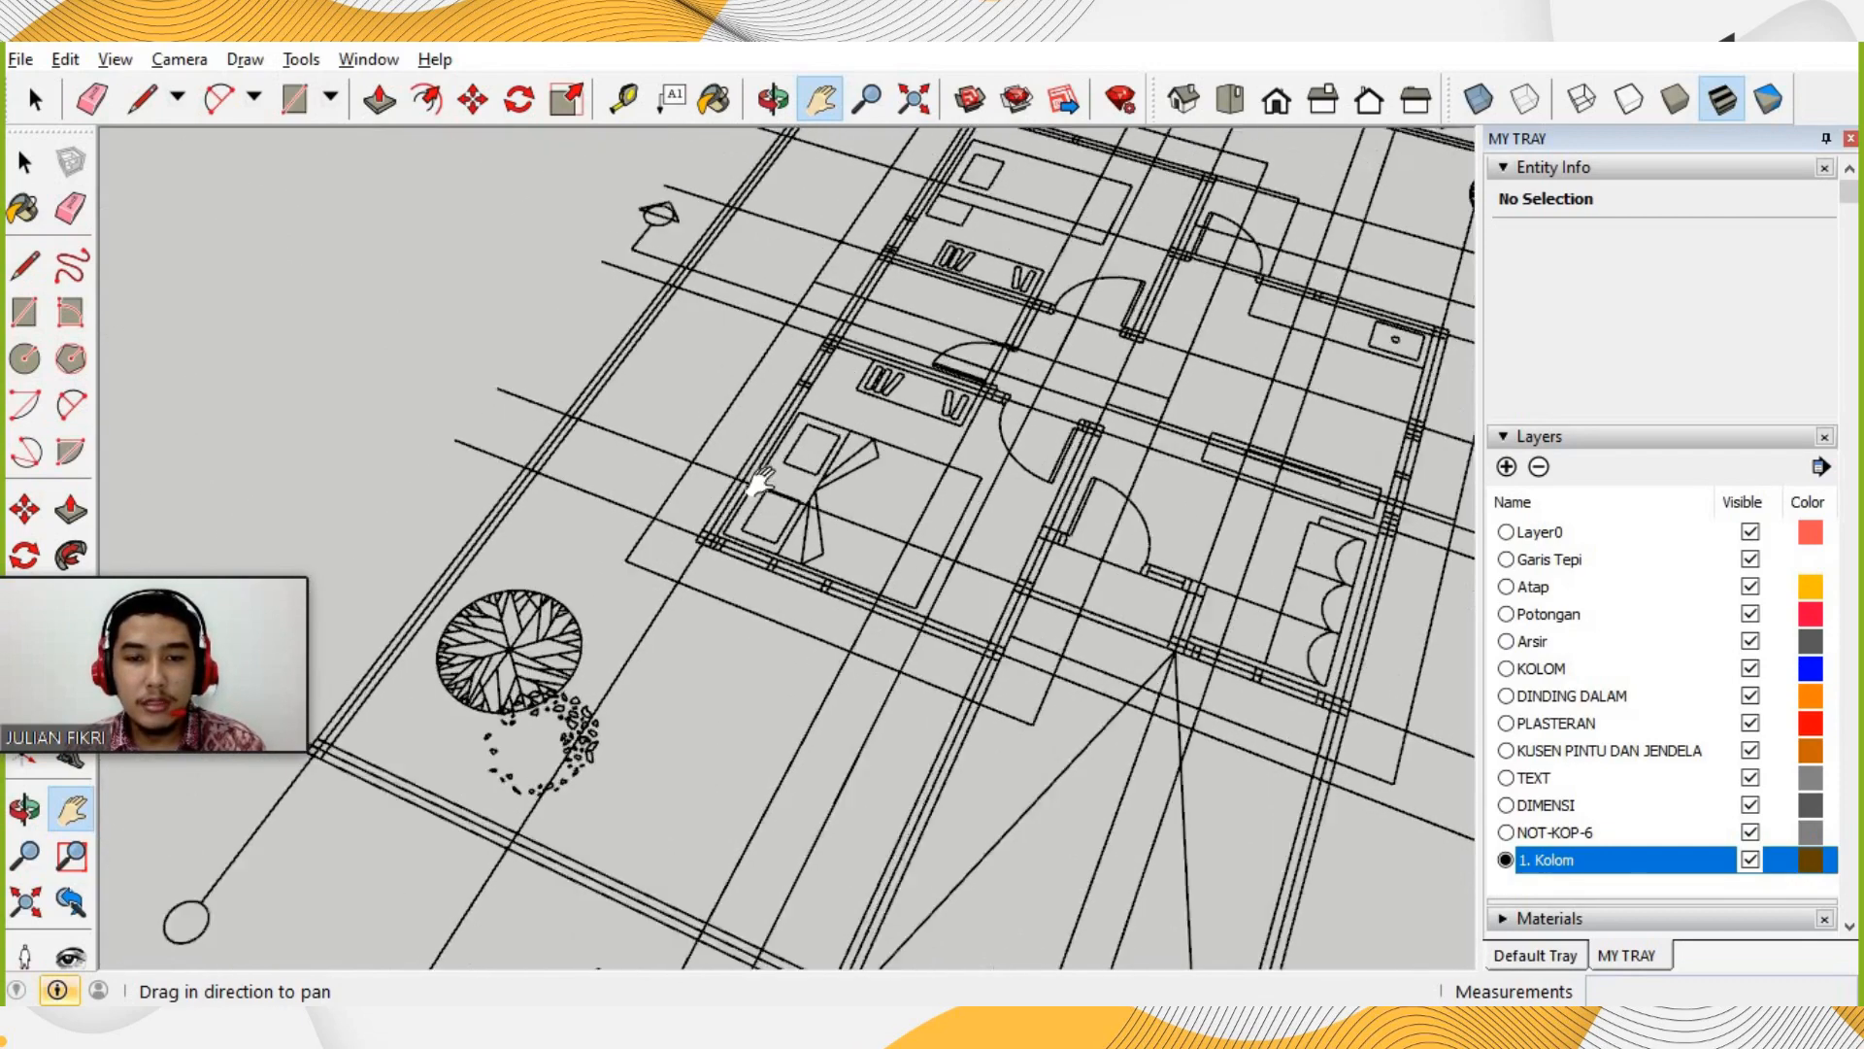
{"action": "scroll", "coordinate": [691, 542], "scroll_direction": "up", "scroll_amount": 2}
{"action": "scroll", "coordinate": [692, 540], "scroll_direction": "up", "scroll_amount": 4}
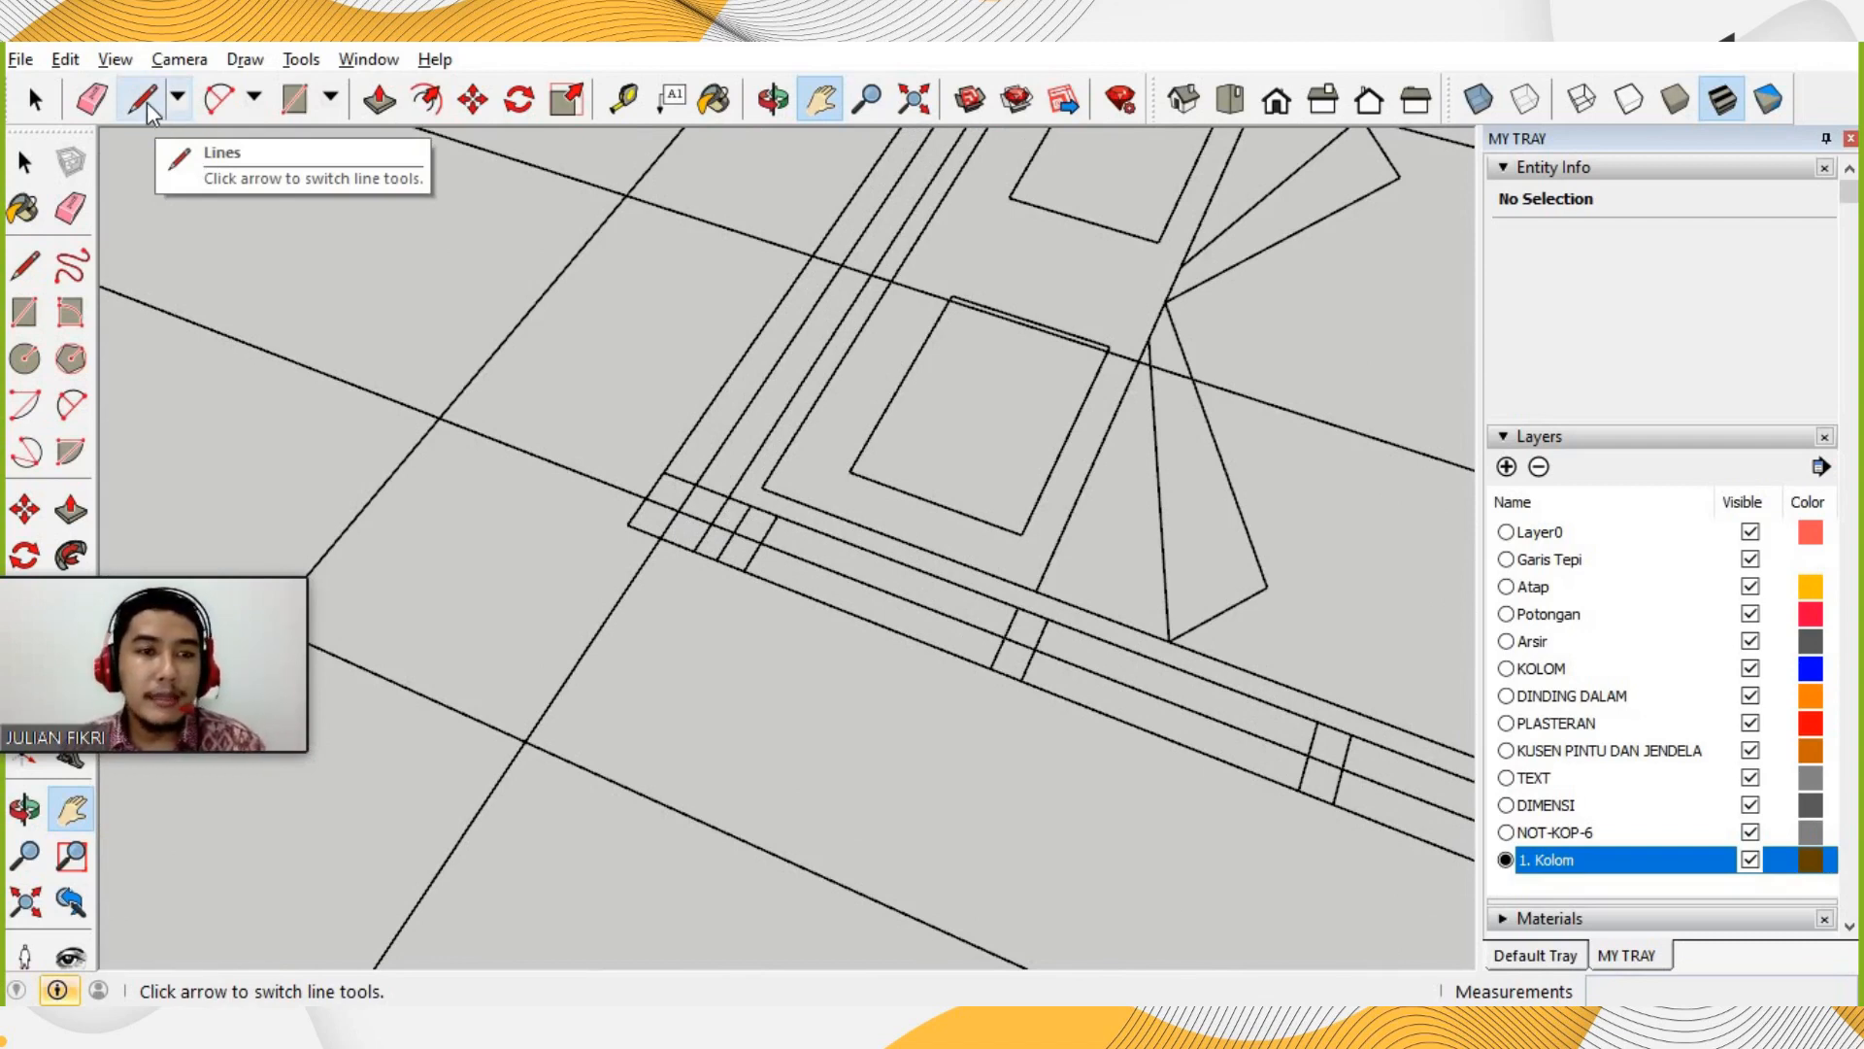
{"action": "left_click", "coordinate": [330, 97]}
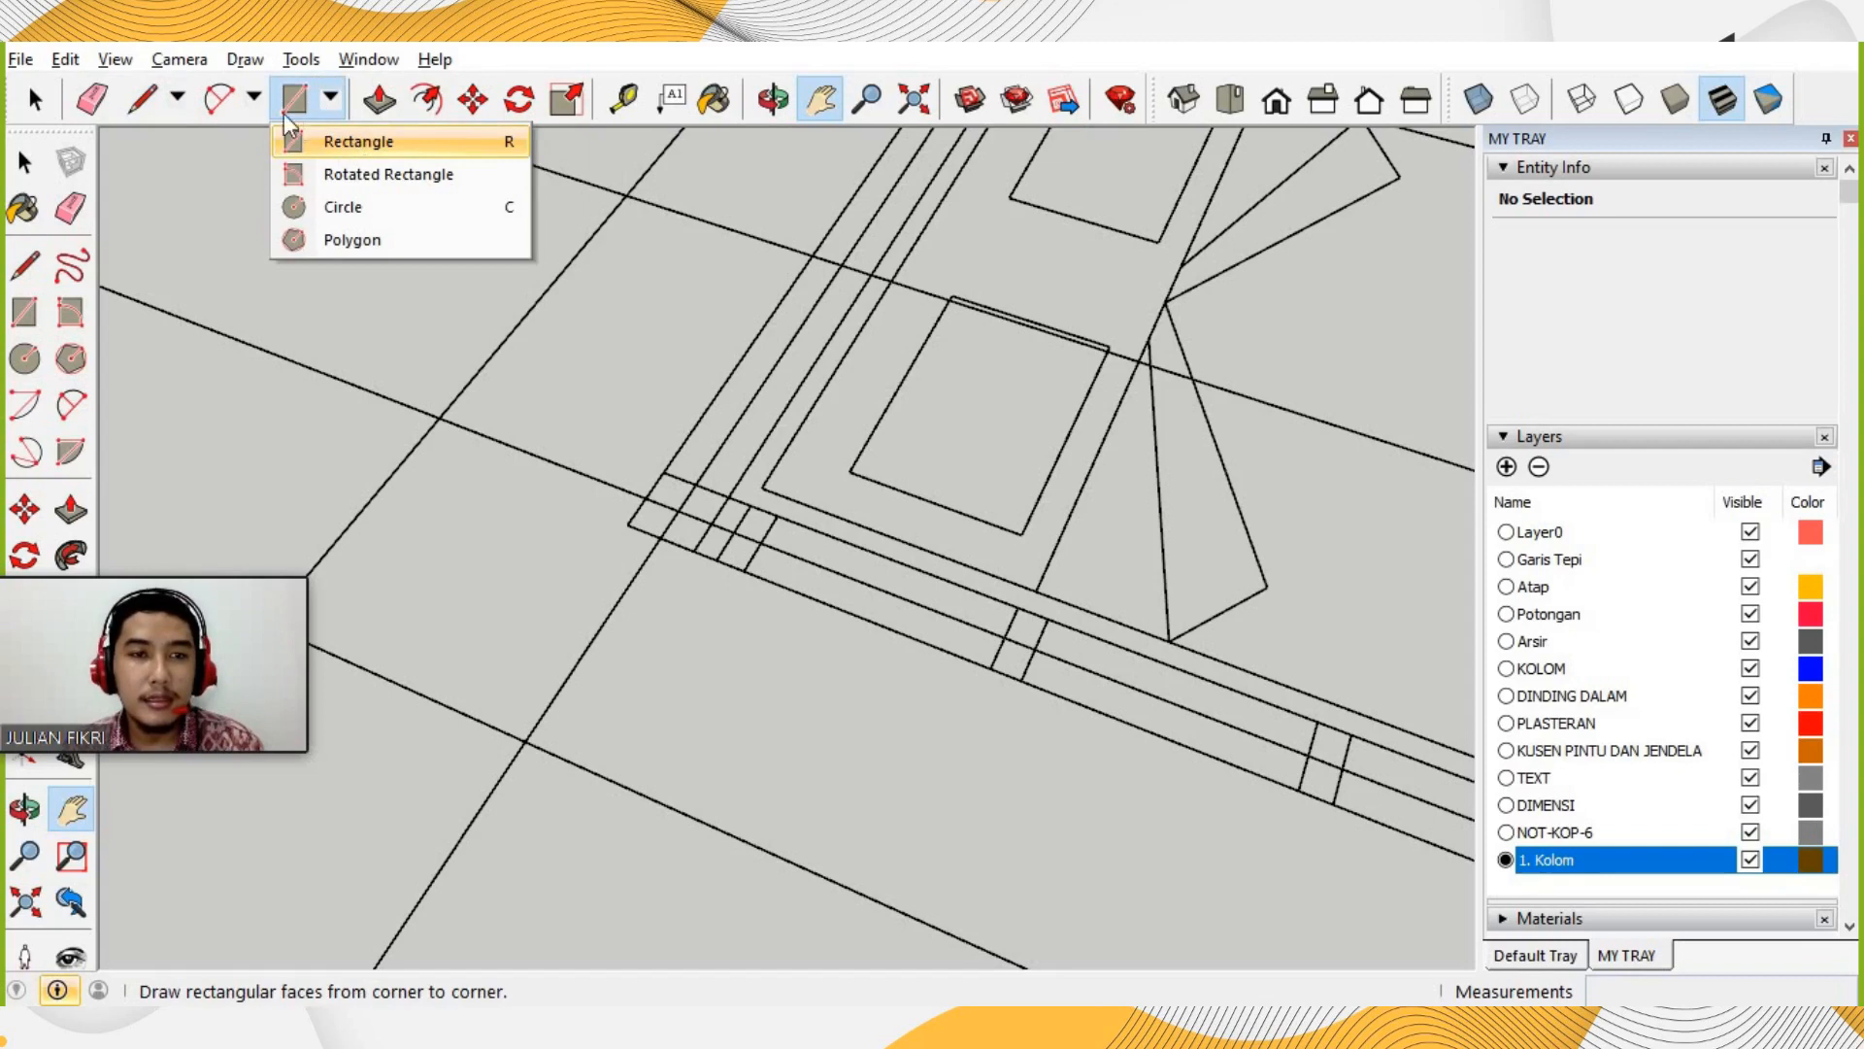
{"action": "left_click", "coordinate": [178, 97]}
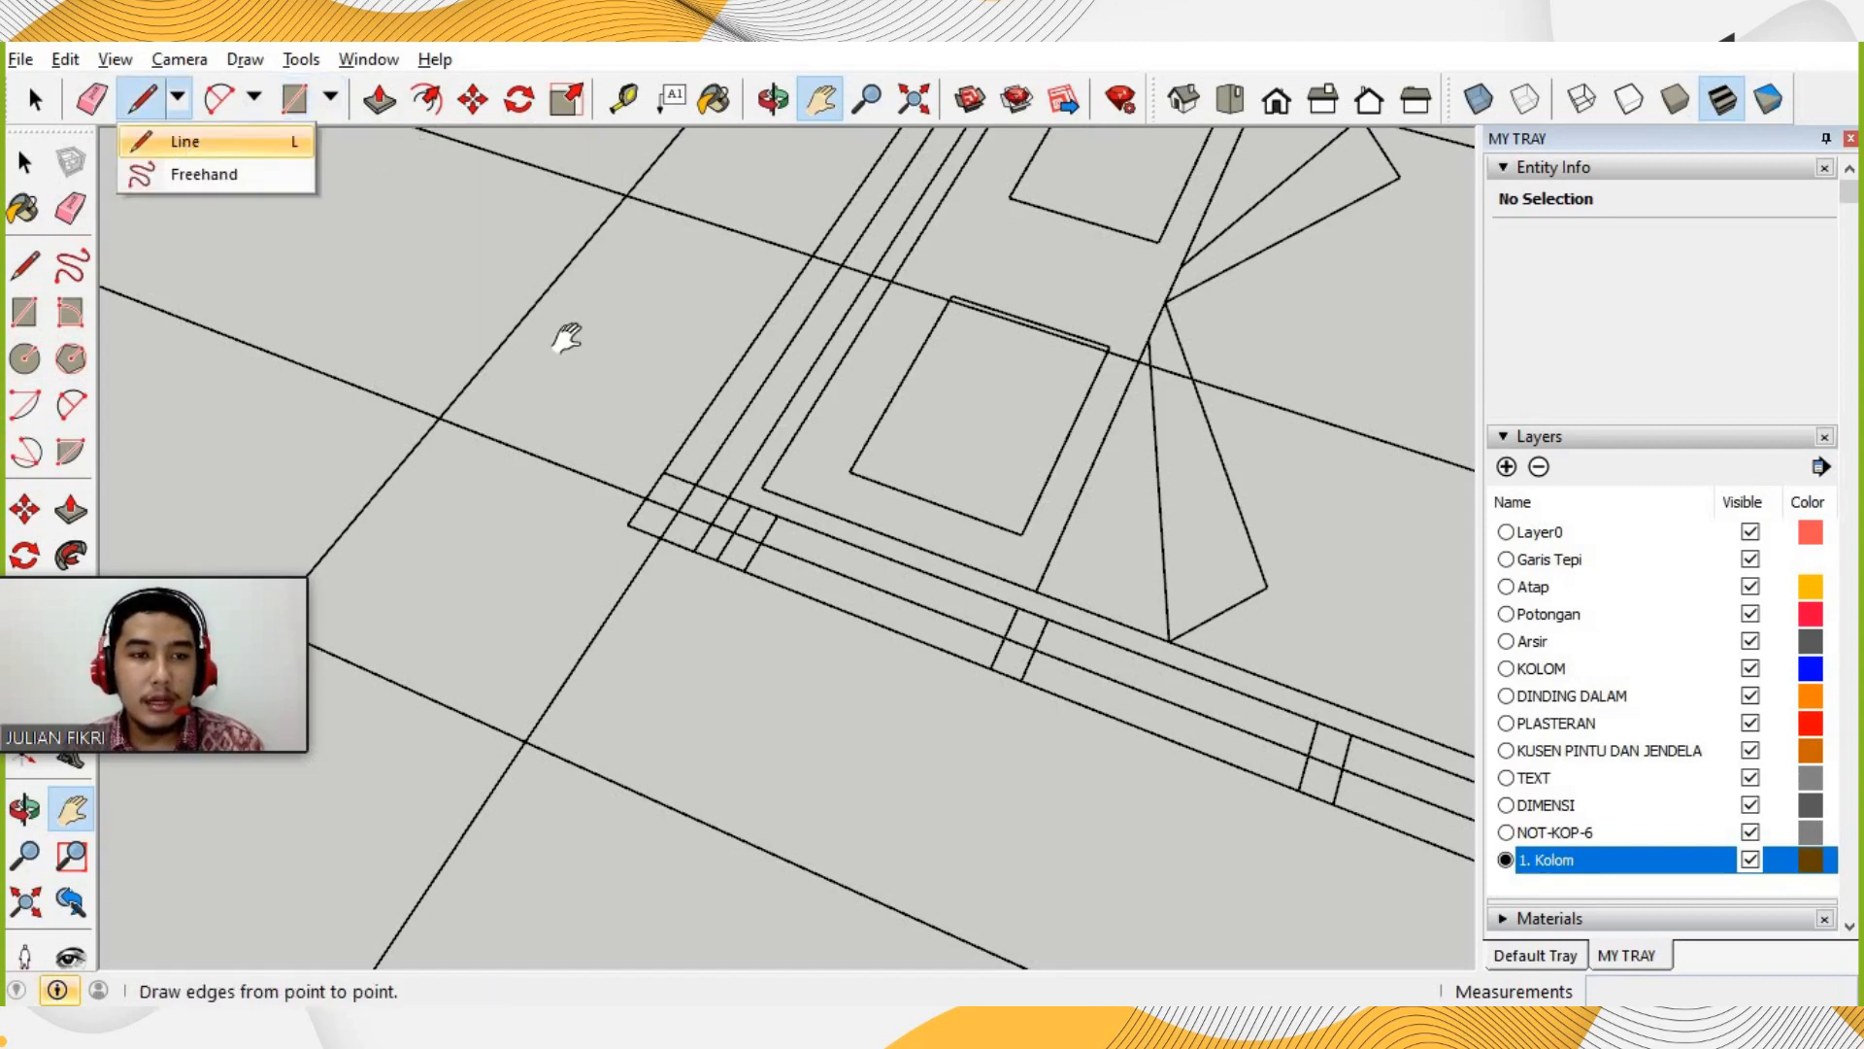
{"action": "left_click", "coordinate": [624, 331]}
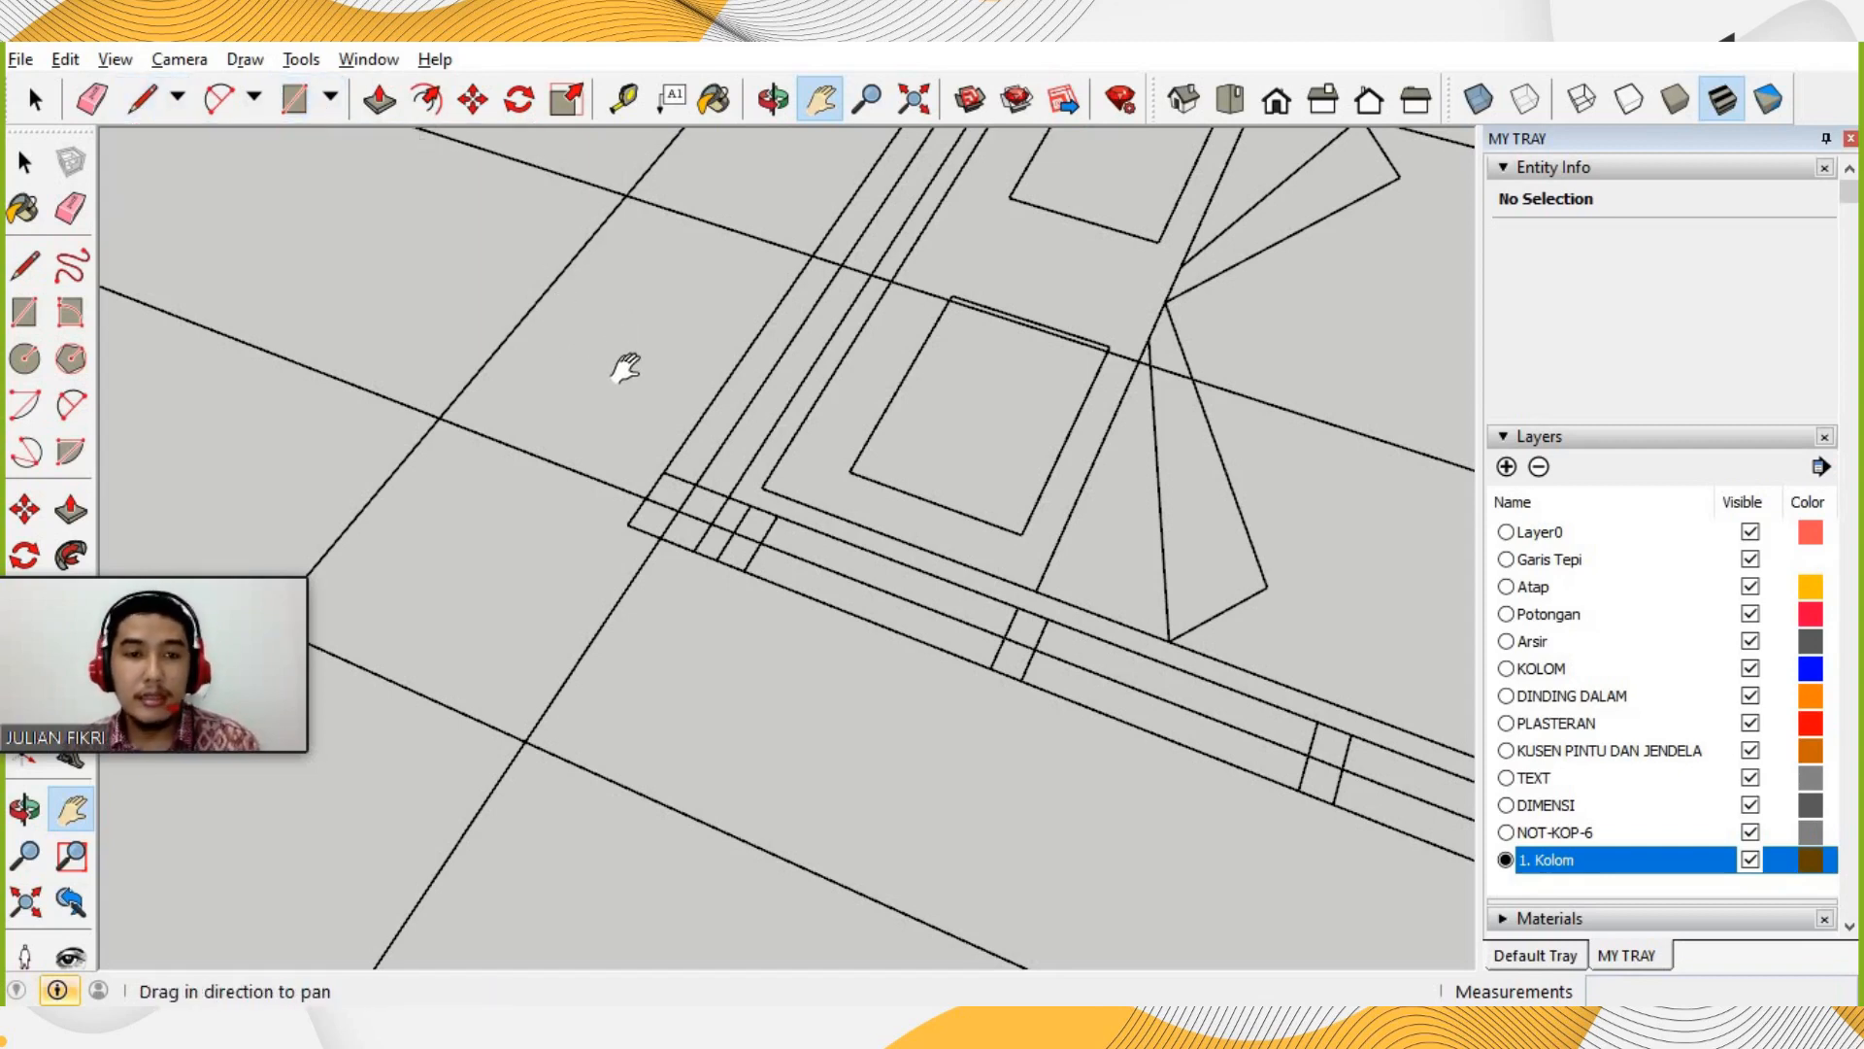
{"action": "key", "text": "l"}
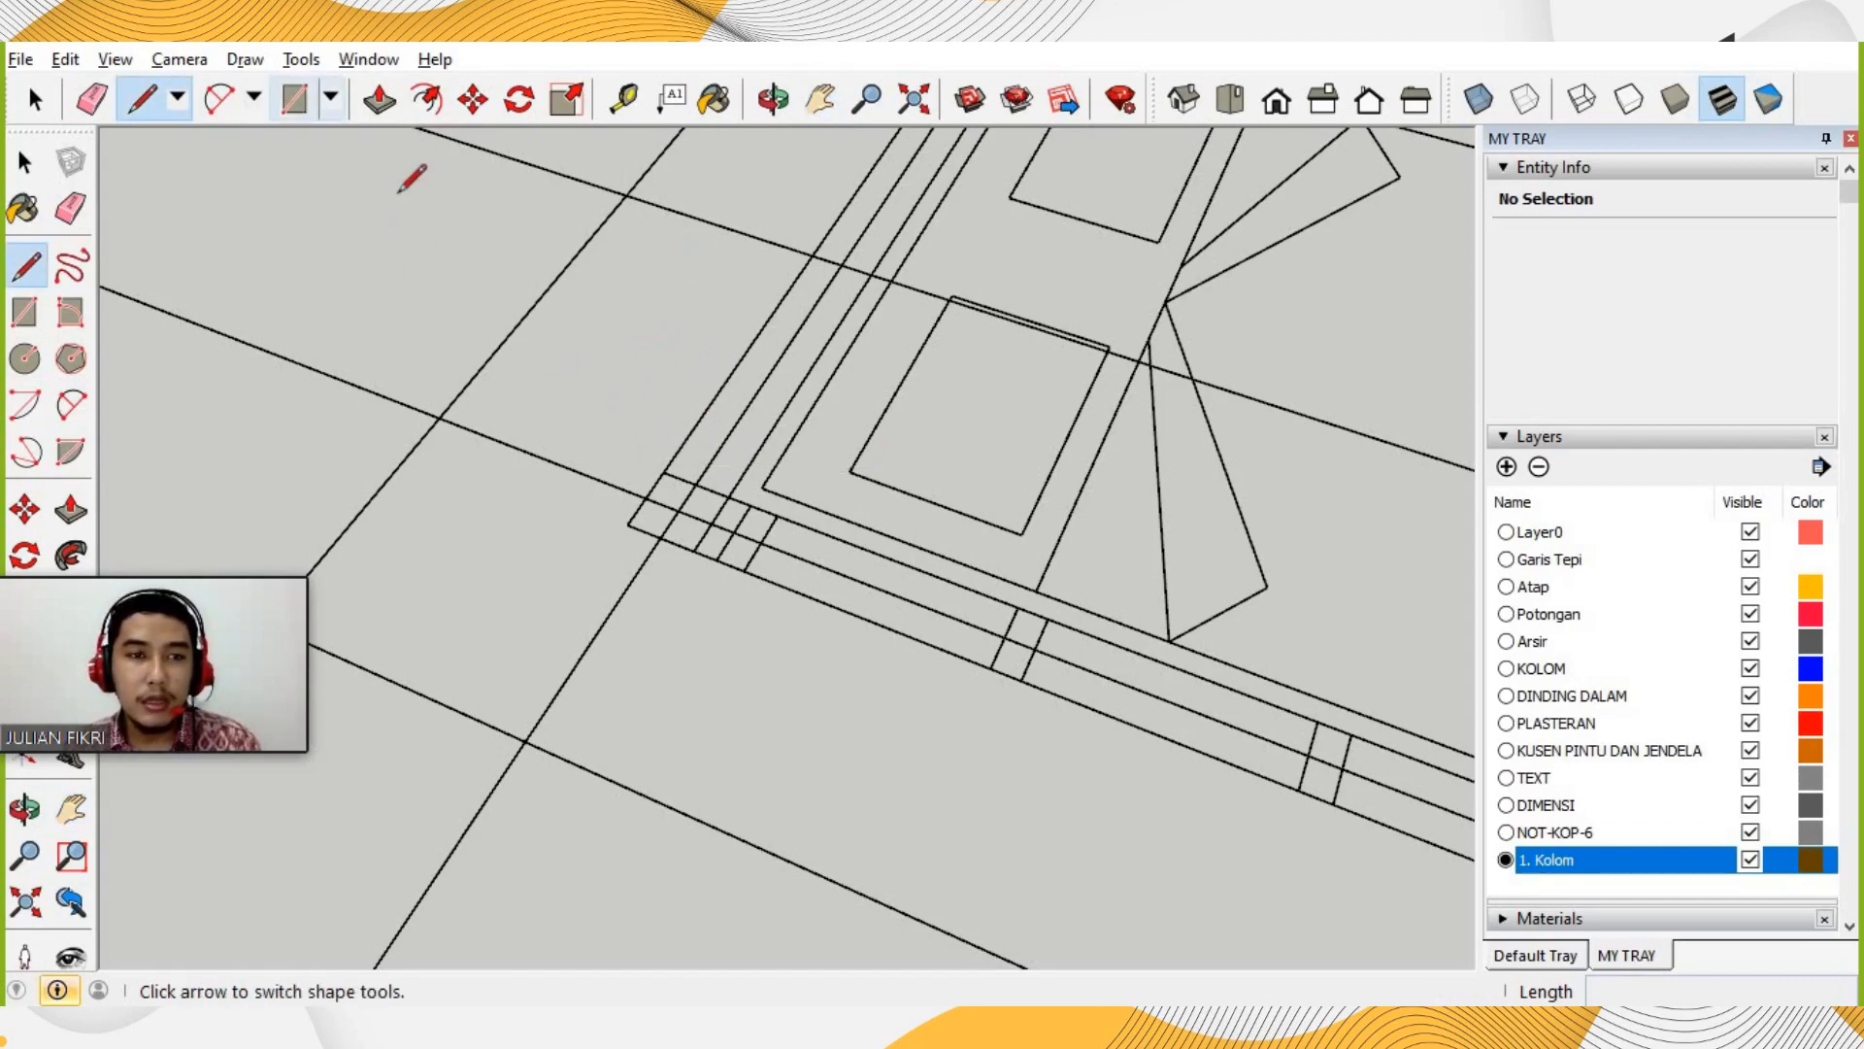
{"action": "key", "text": "r"}
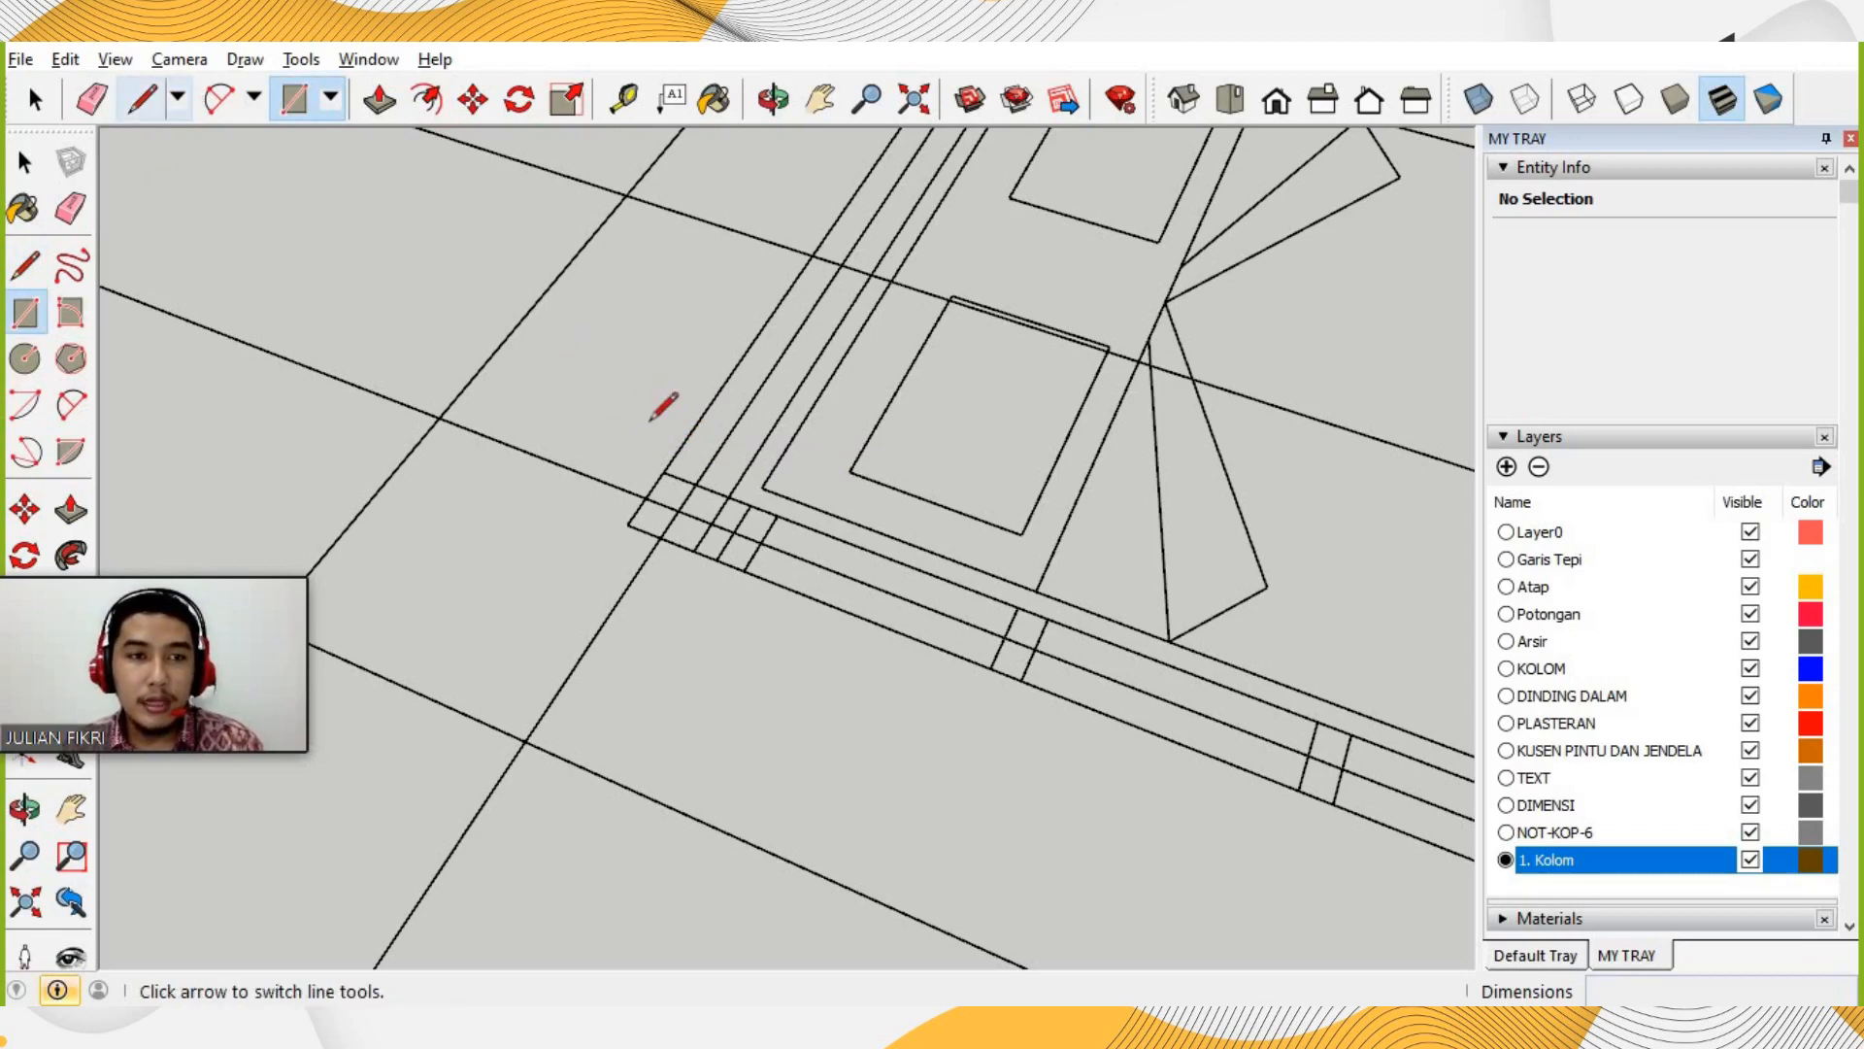
Trace the square column outline at the front bedroom's outer corner with four 150 mm lines, closing it into a face.
{"action": "left_click", "coordinate": [142, 98]}
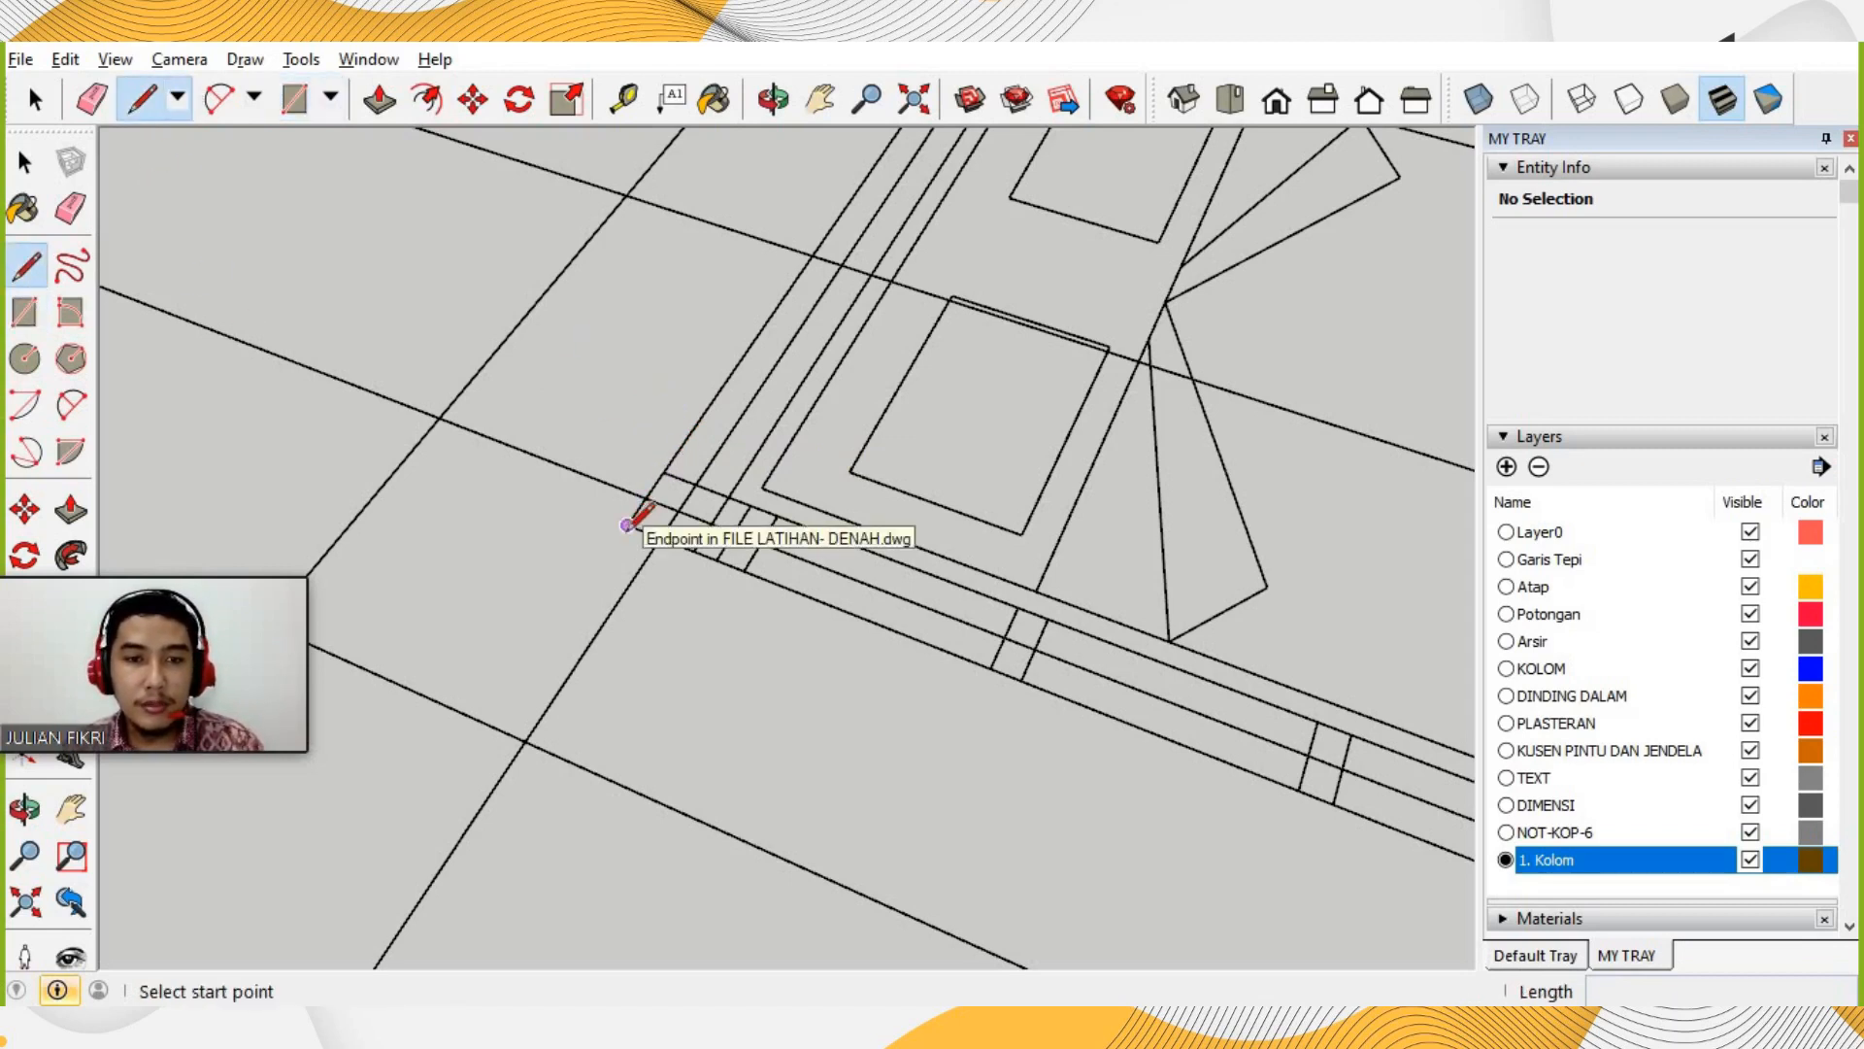
{"action": "left_click", "coordinate": [627, 524]}
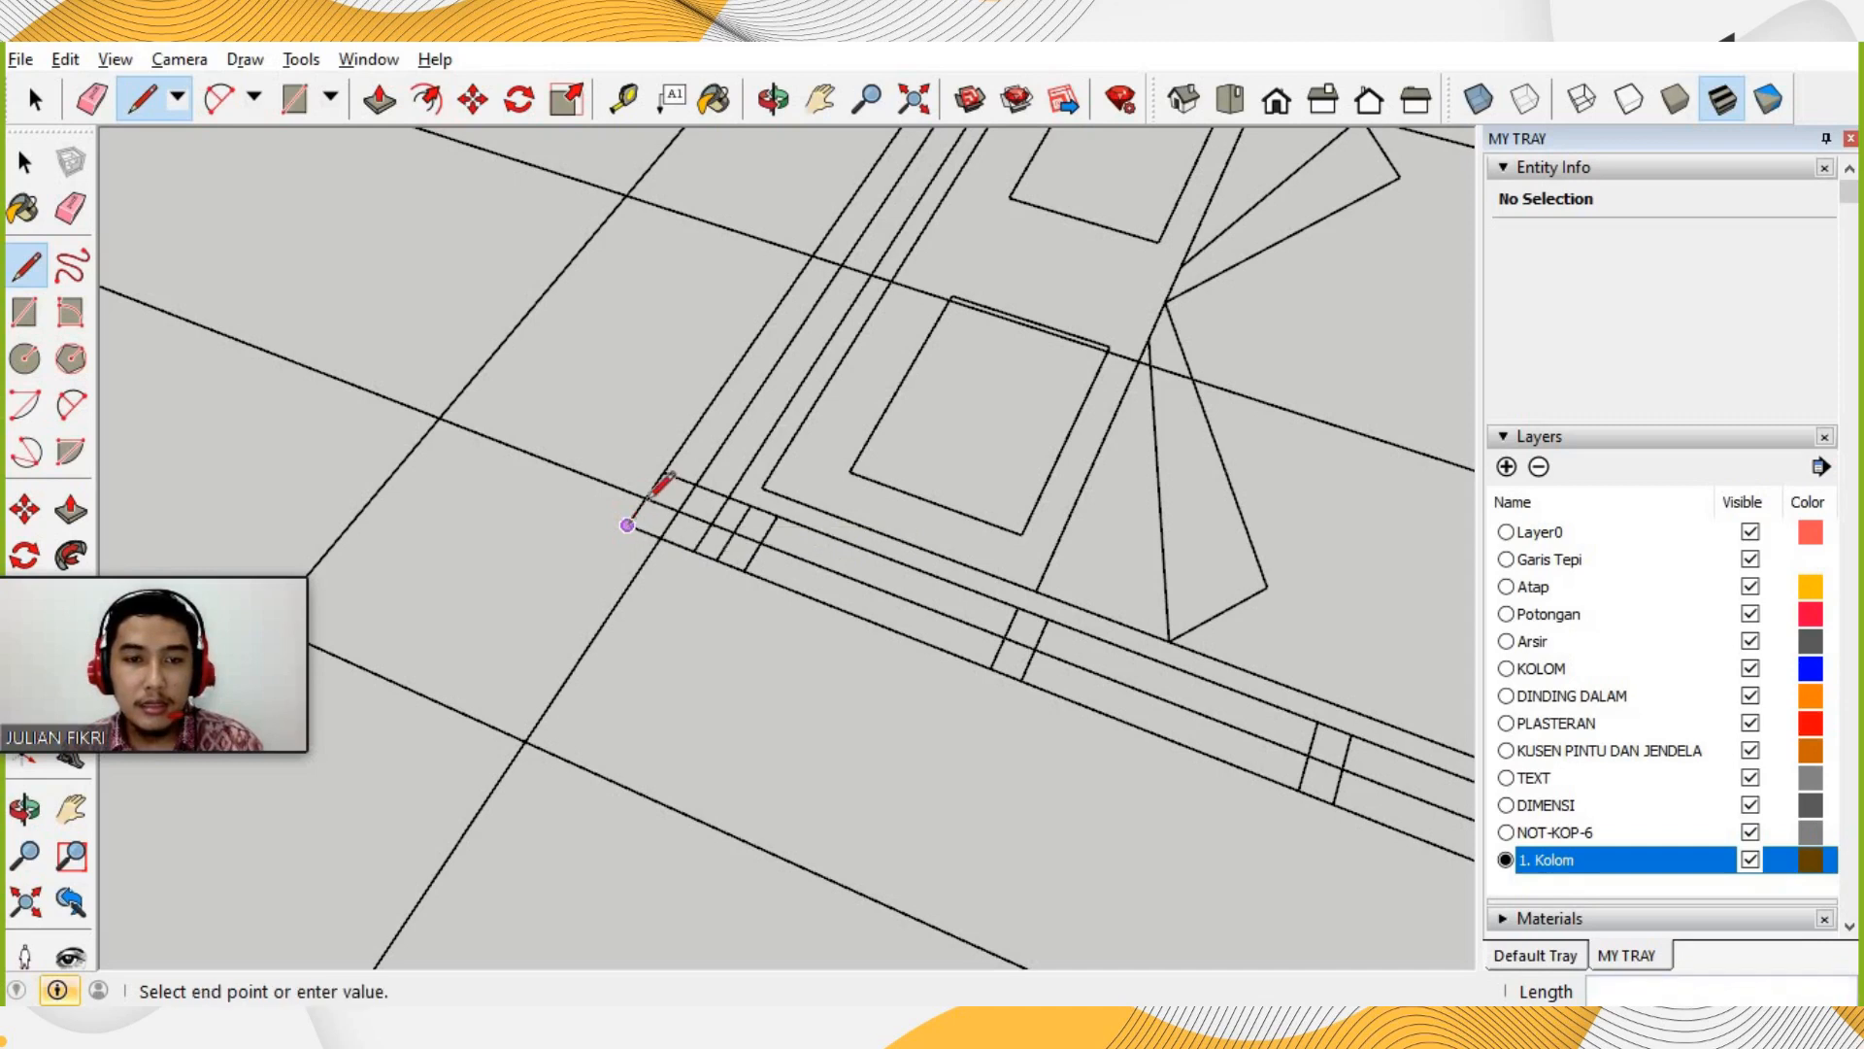
{"action": "left_click", "coordinate": [664, 473]}
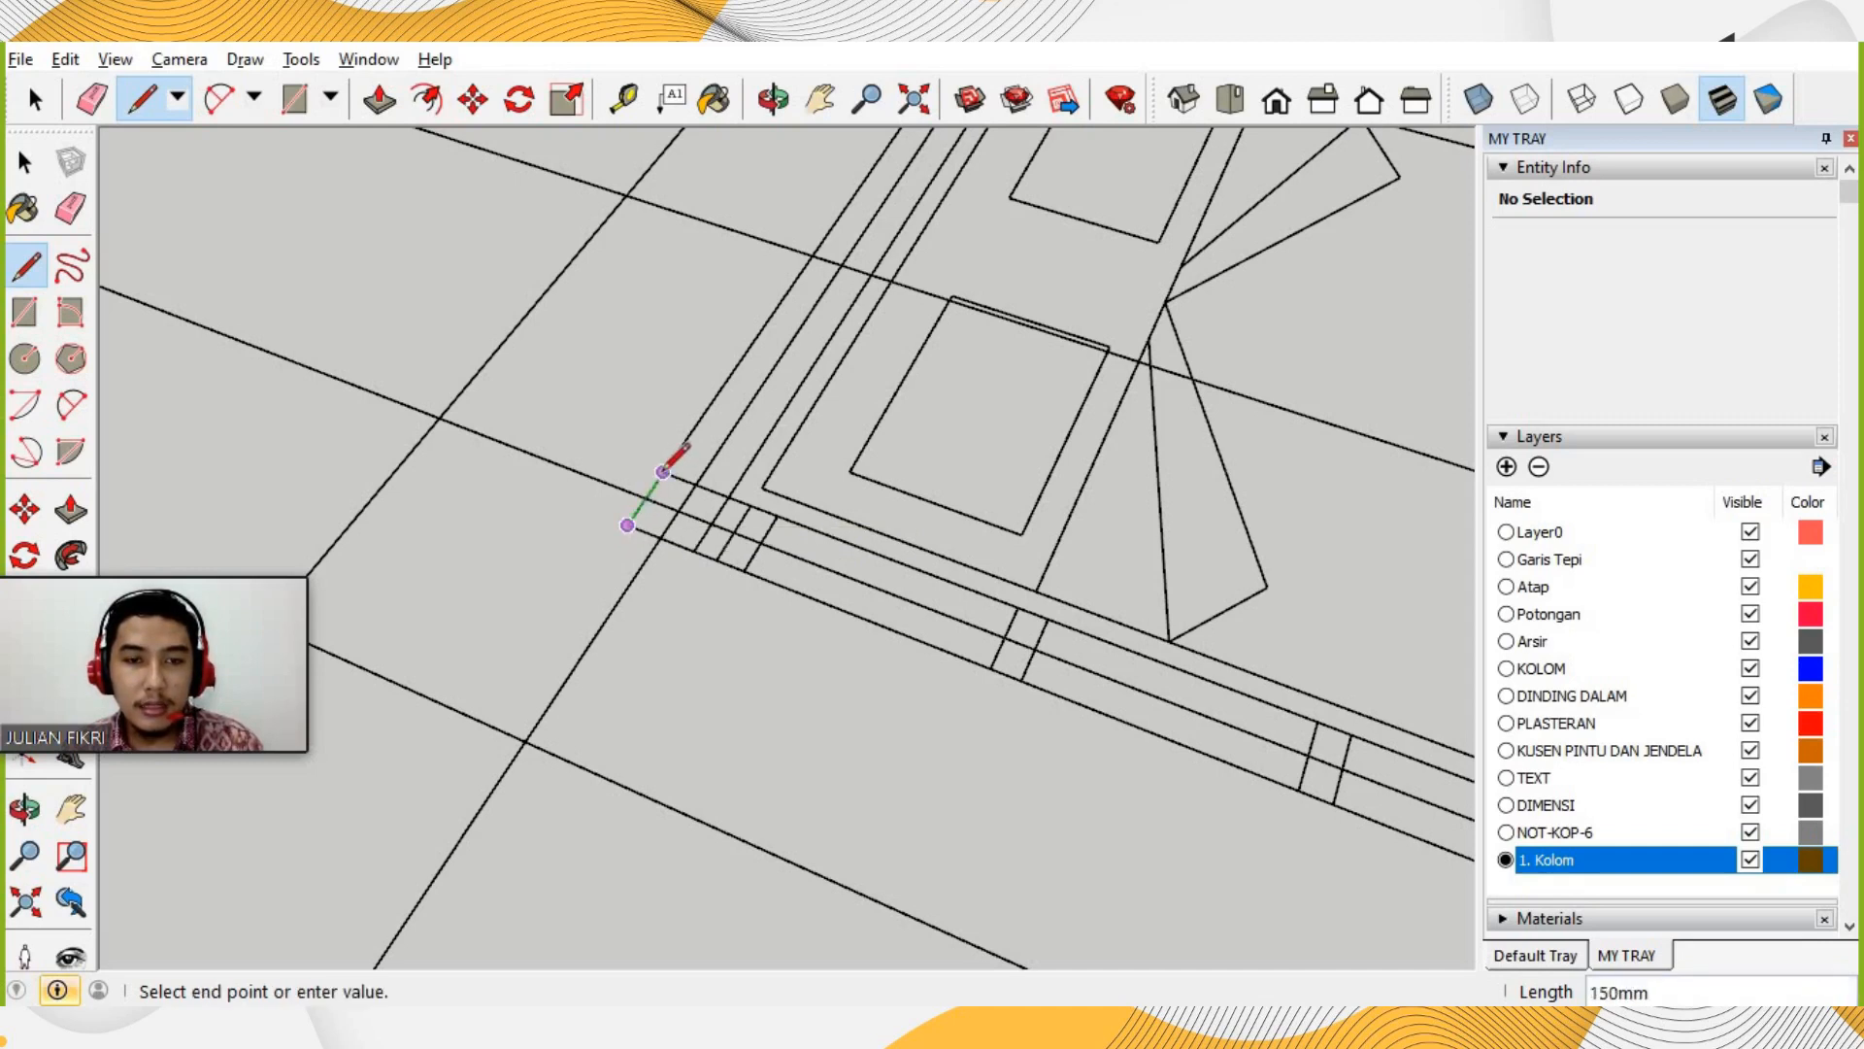
{"action": "left_click", "coordinate": [729, 499]}
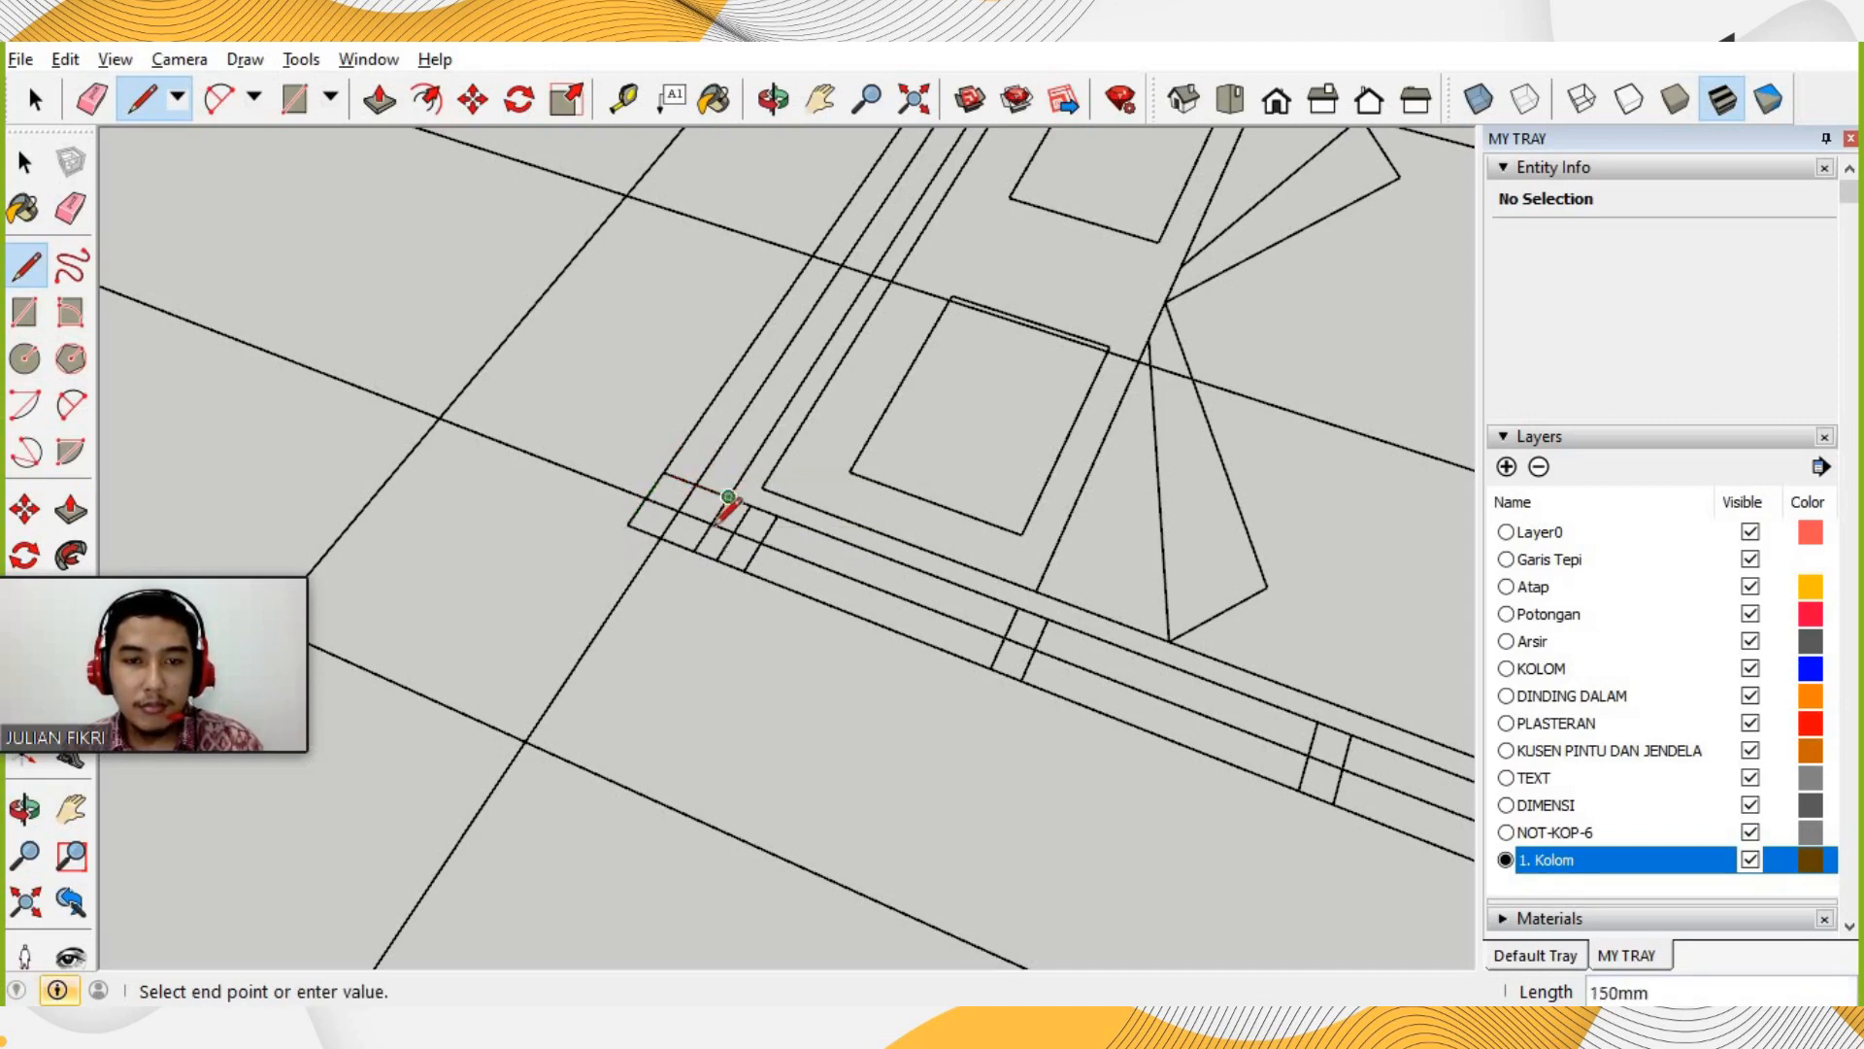
{"action": "left_click", "coordinate": [693, 551]}
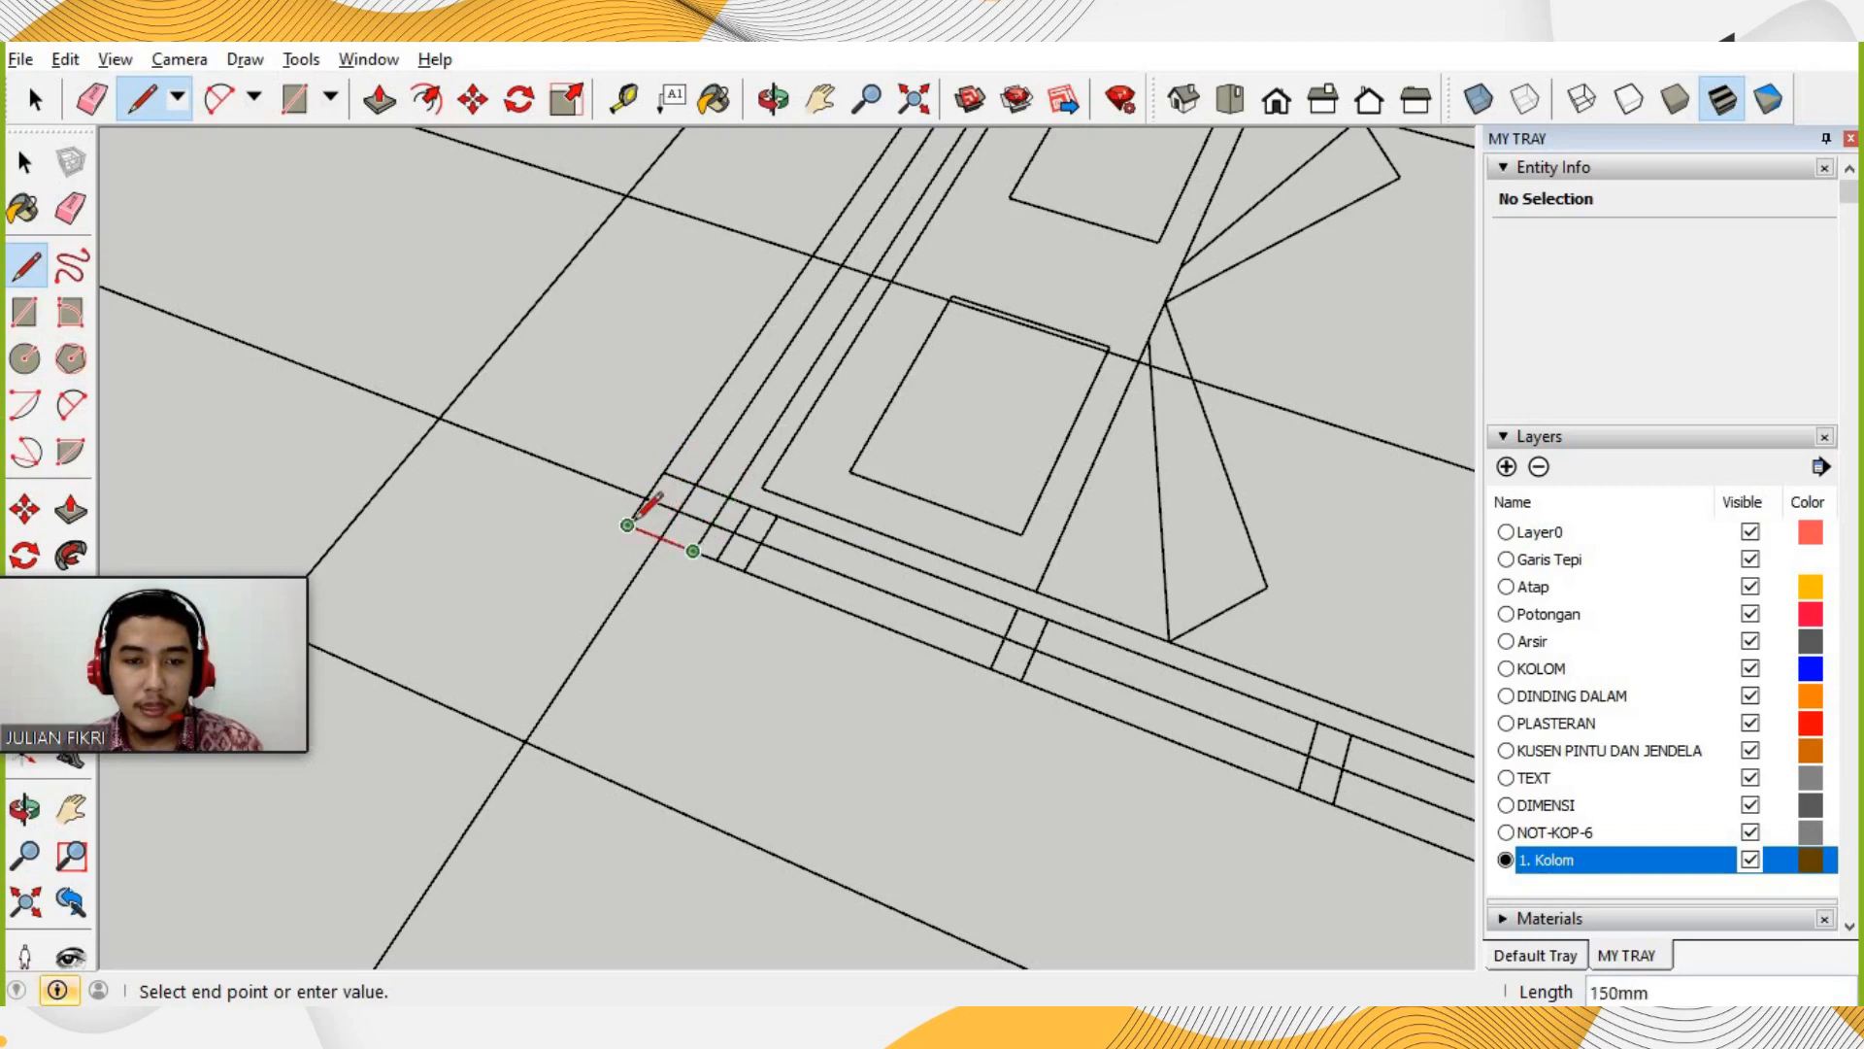
{"action": "left_click", "coordinate": [628, 524]}
{"action": "key", "text": "space"}
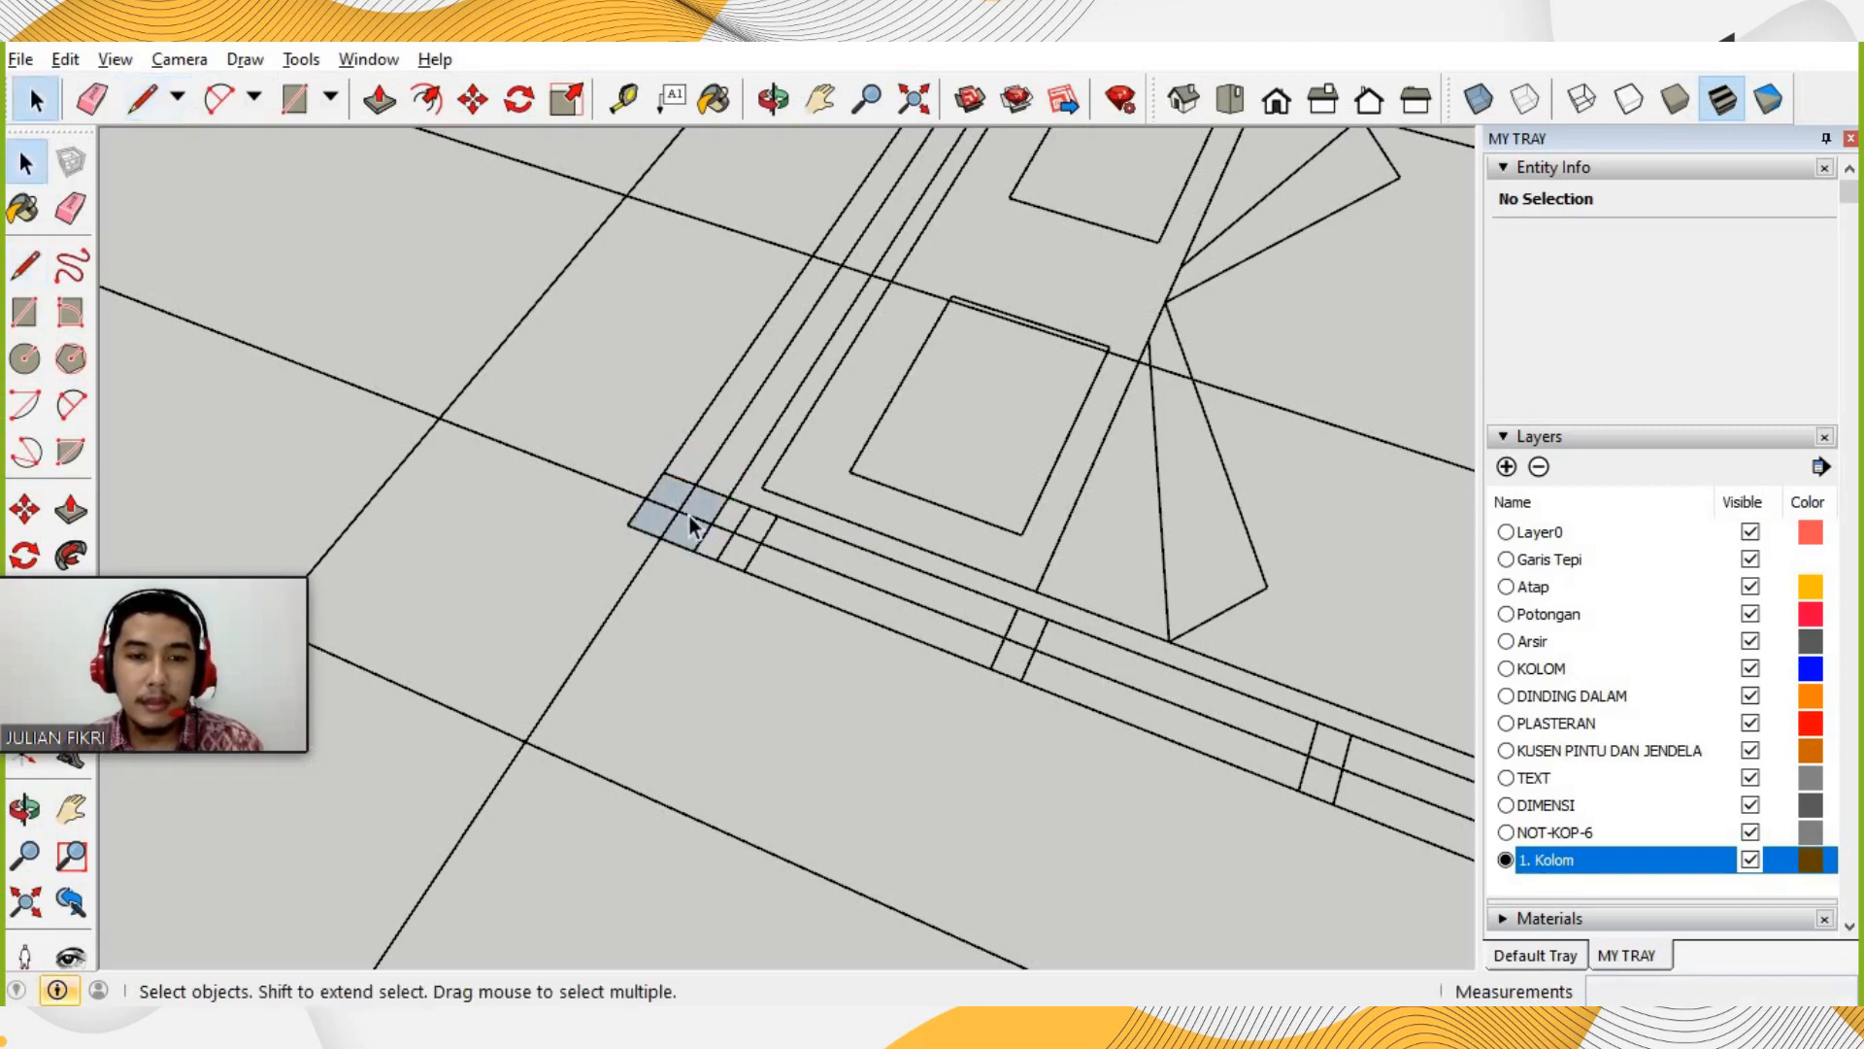
Select the line-traced column square with all its edges at the bedroom's outer corner and delete it.
{"action": "scroll", "coordinate": [691, 515], "scroll_direction": "up", "scroll_amount": 4}
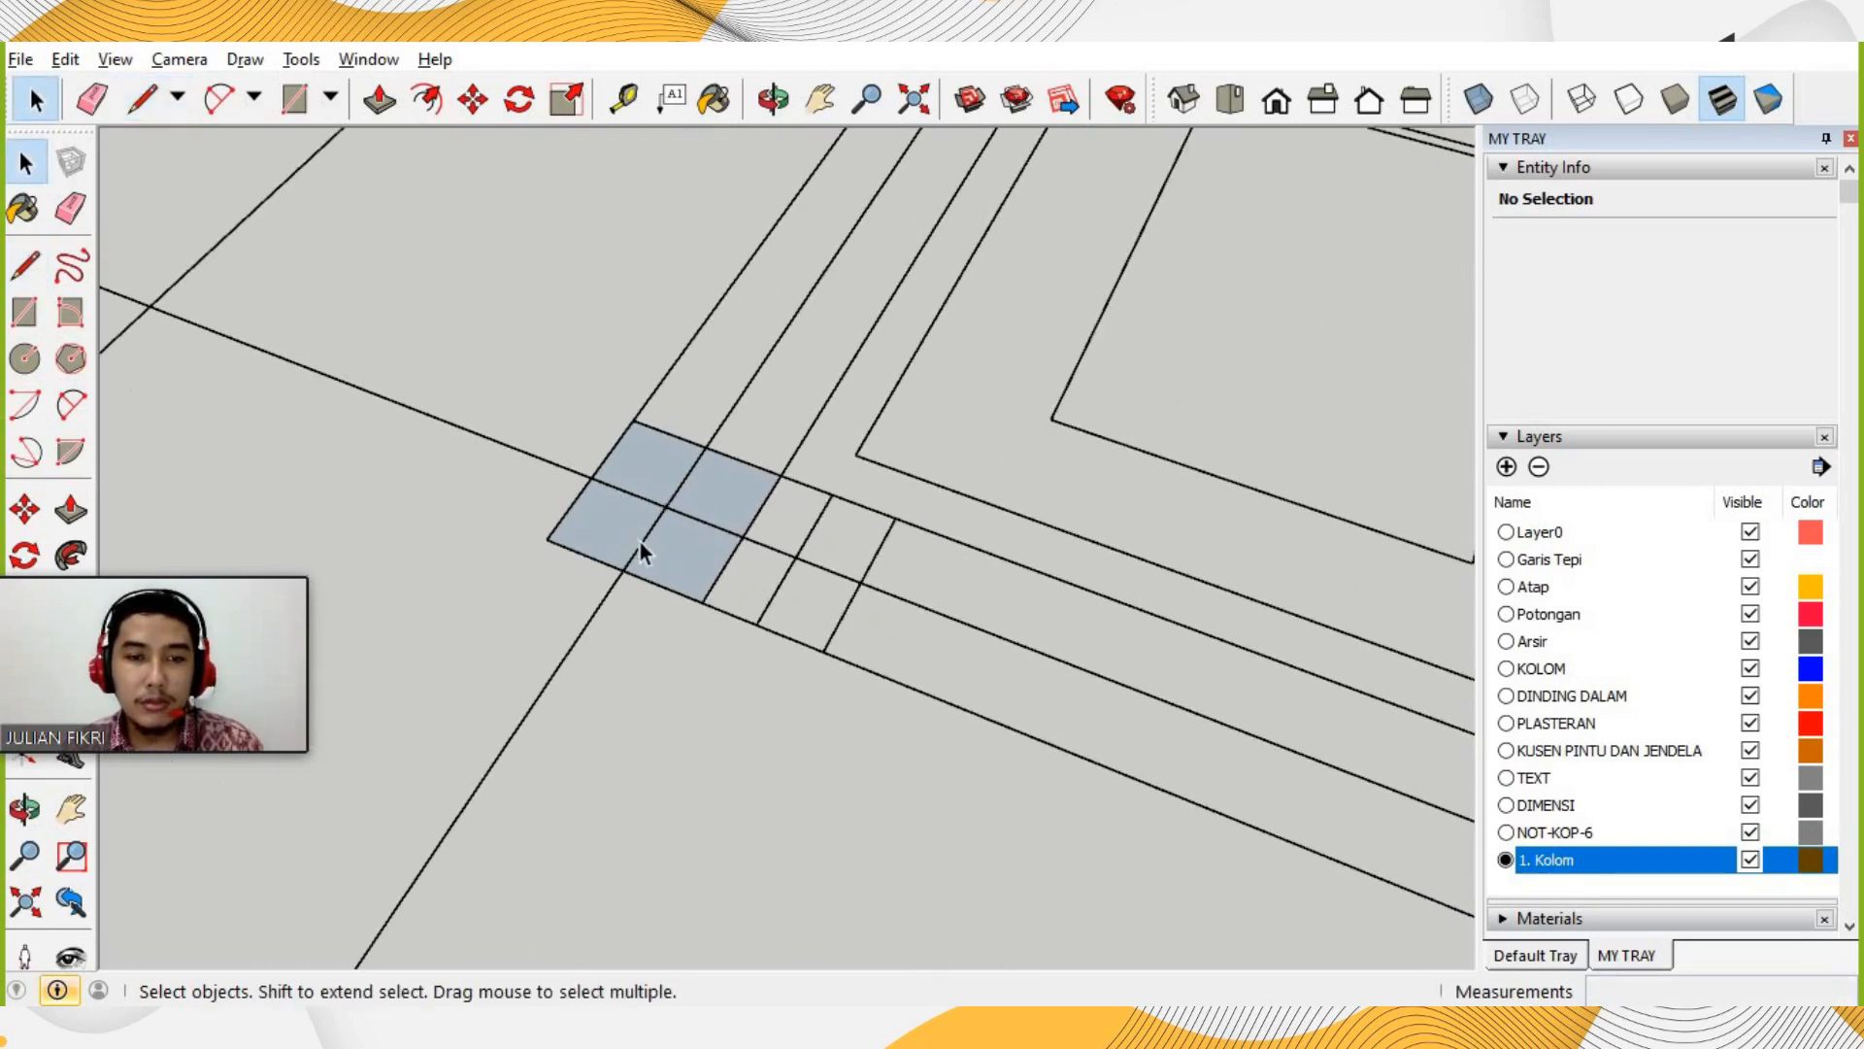
{"action": "scroll", "coordinate": [639, 529], "scroll_direction": "down", "scroll_amount": 2}
{"action": "left_click_drag", "start_coordinate": [539, 408], "coordinate": [788, 649]}
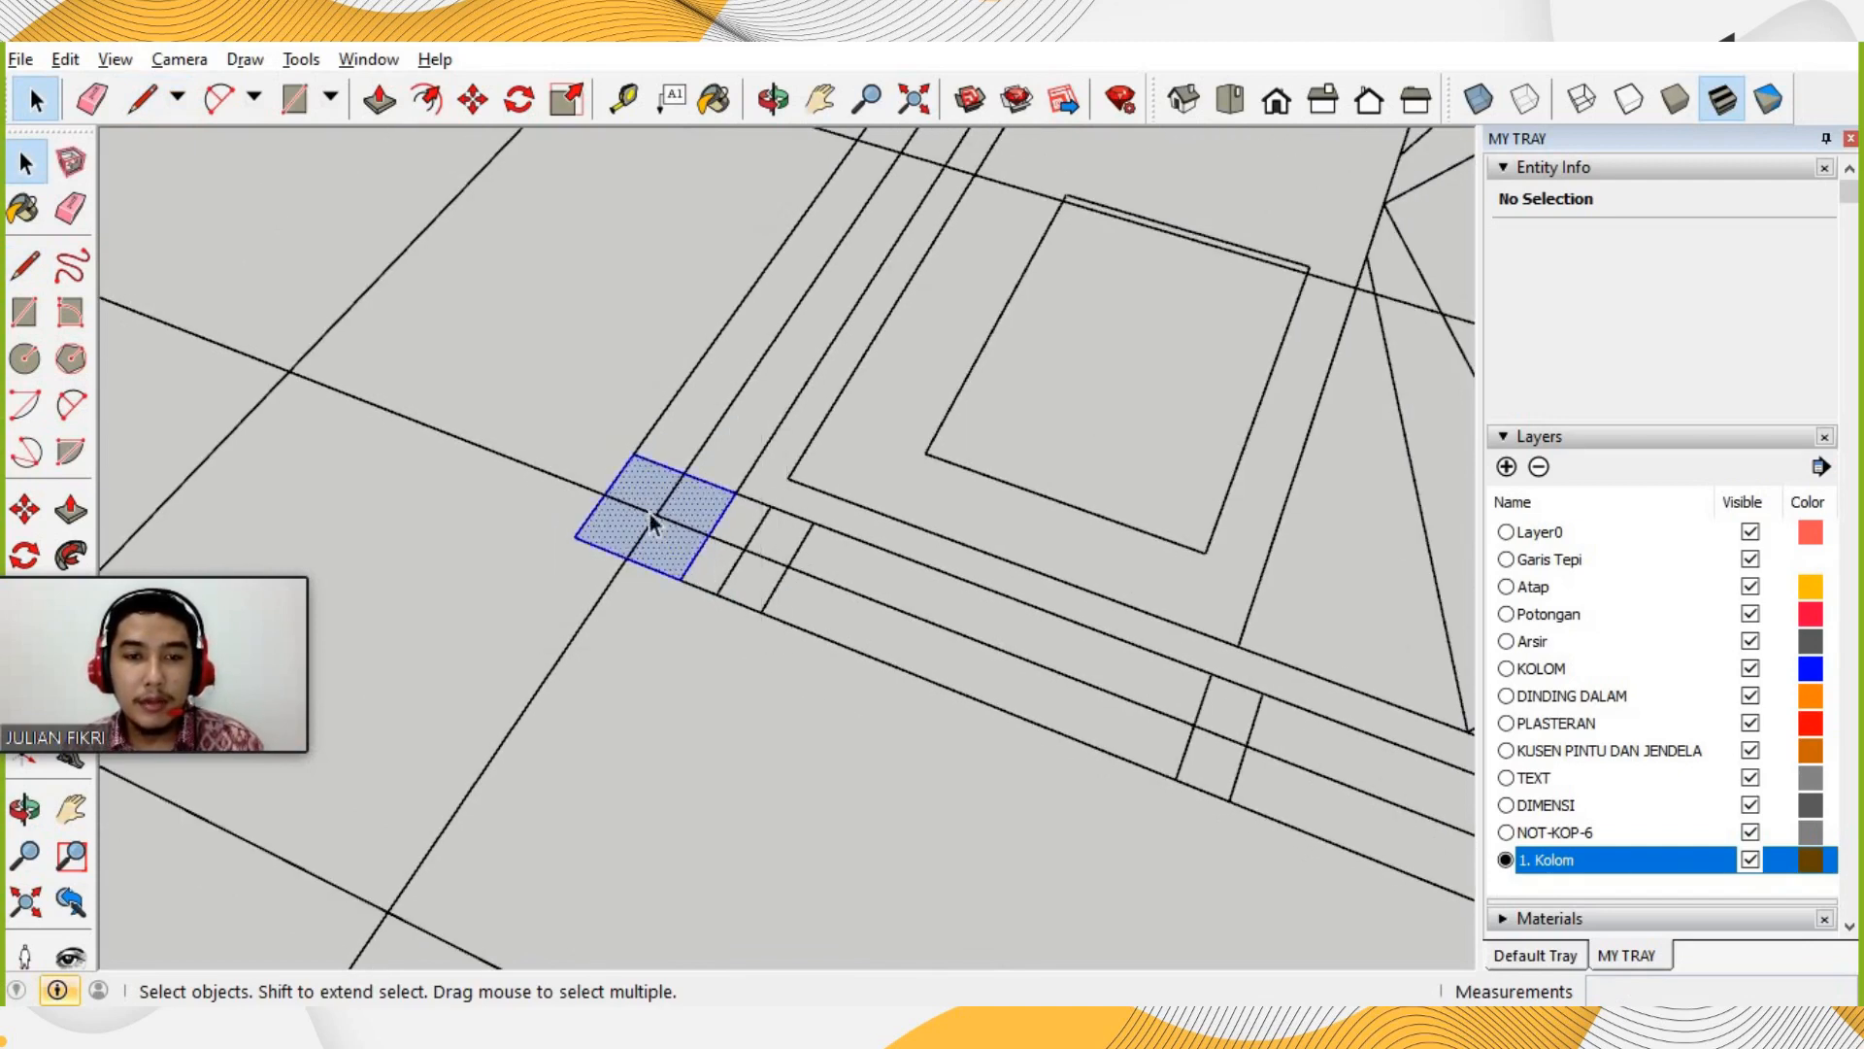
{"action": "double_click", "coordinate": [647, 488]}
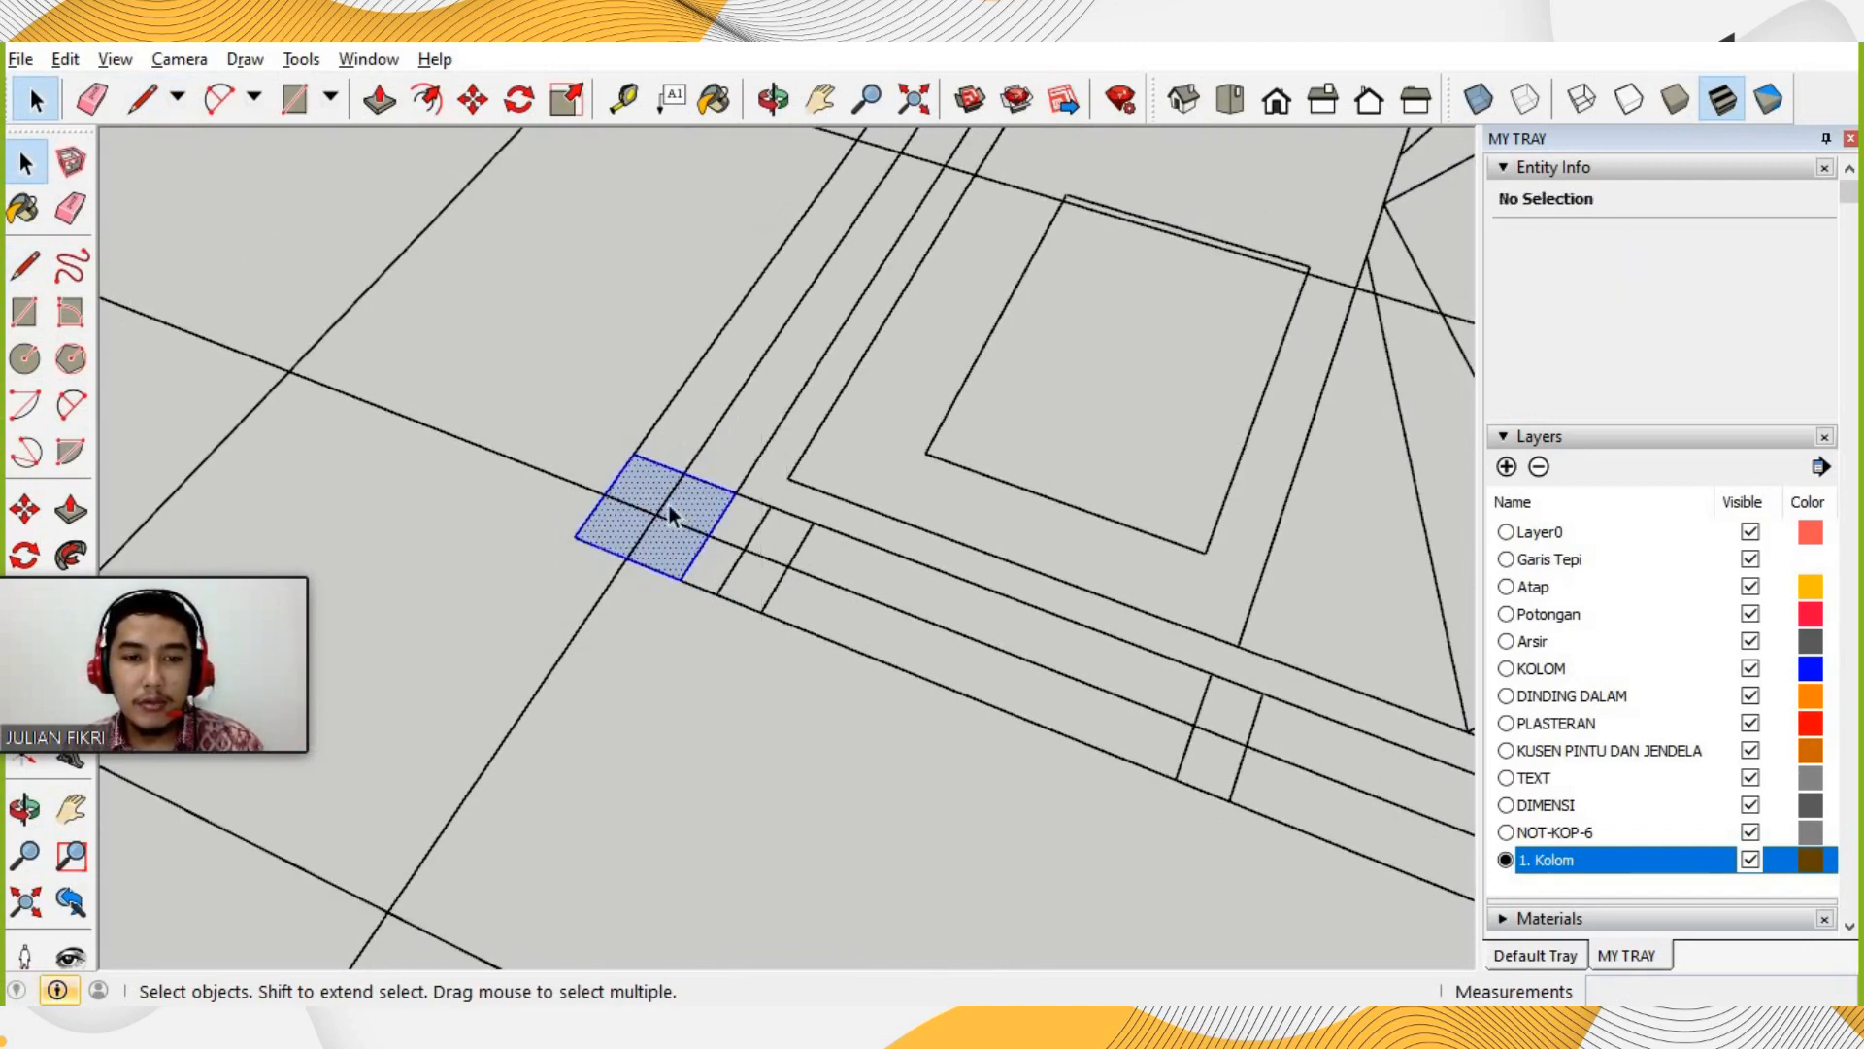
{"action": "left_click_drag", "start_coordinate": [538, 400], "coordinate": [802, 643]}
{"action": "double_click", "coordinate": [633, 484]}
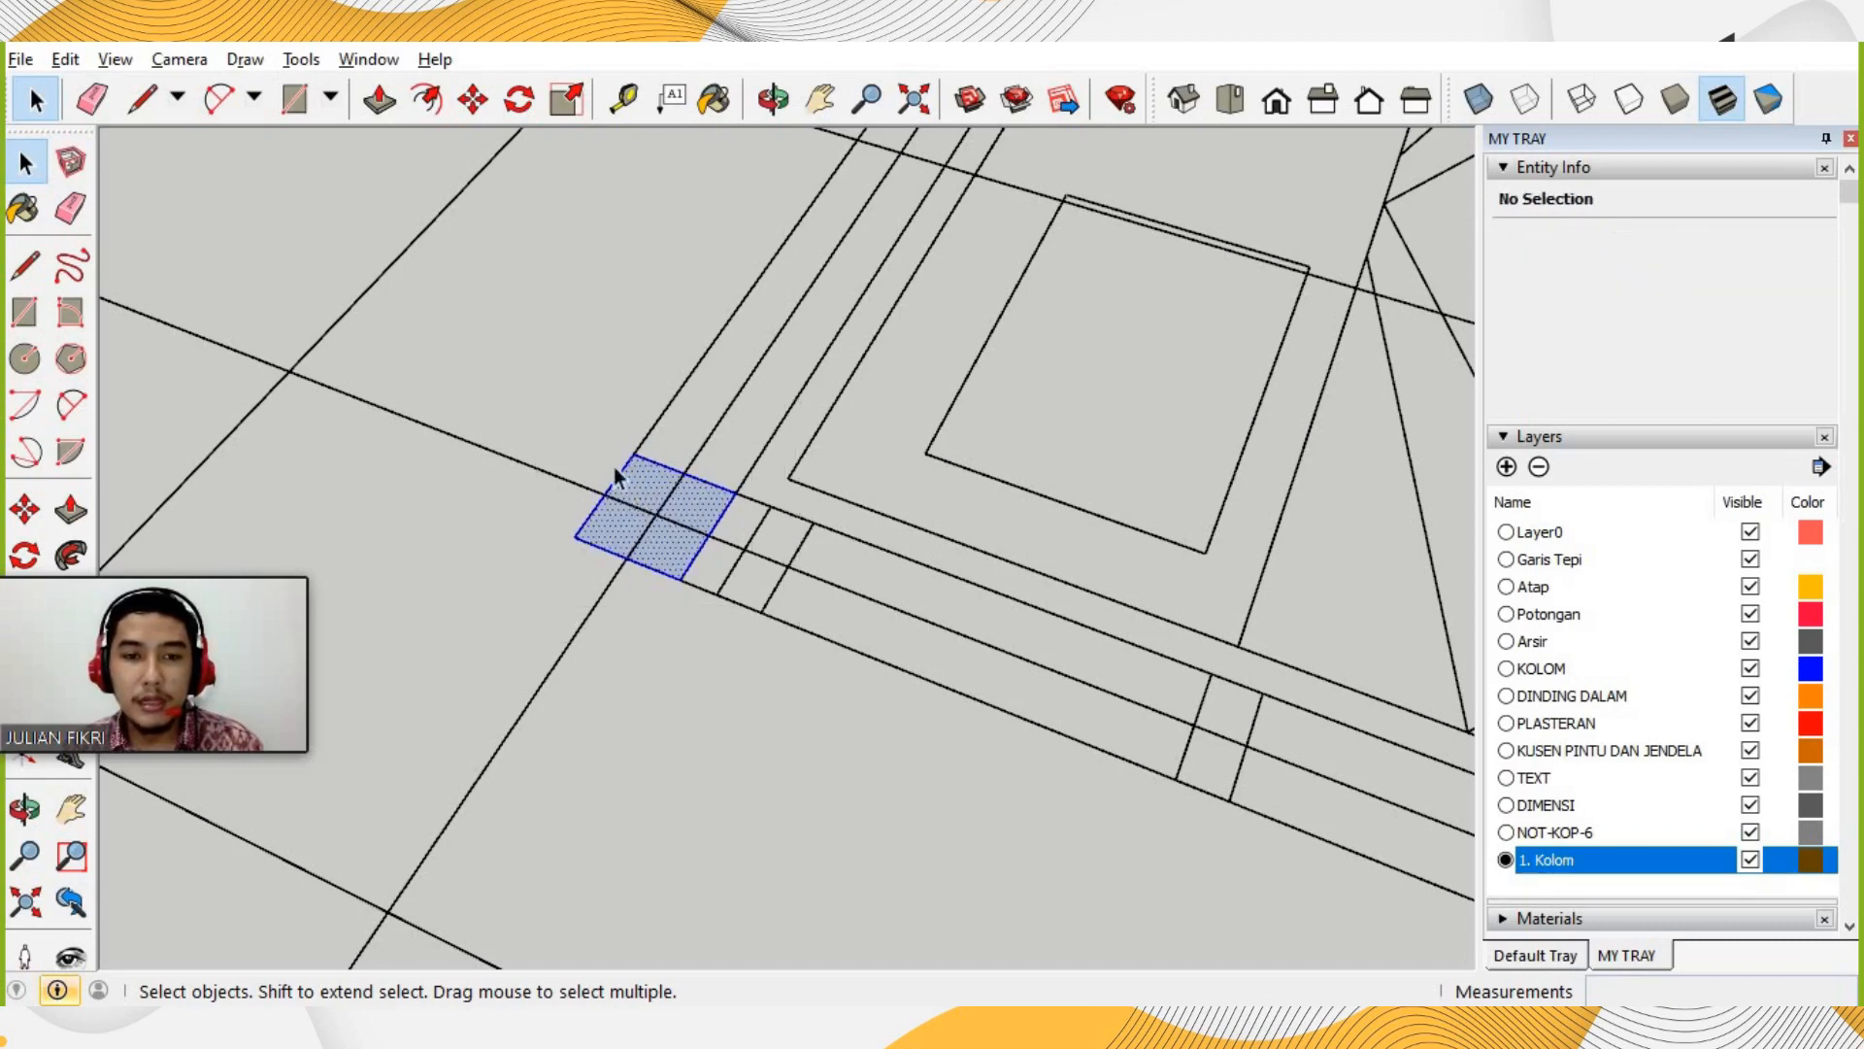
{"action": "left_click", "coordinate": [590, 548]}
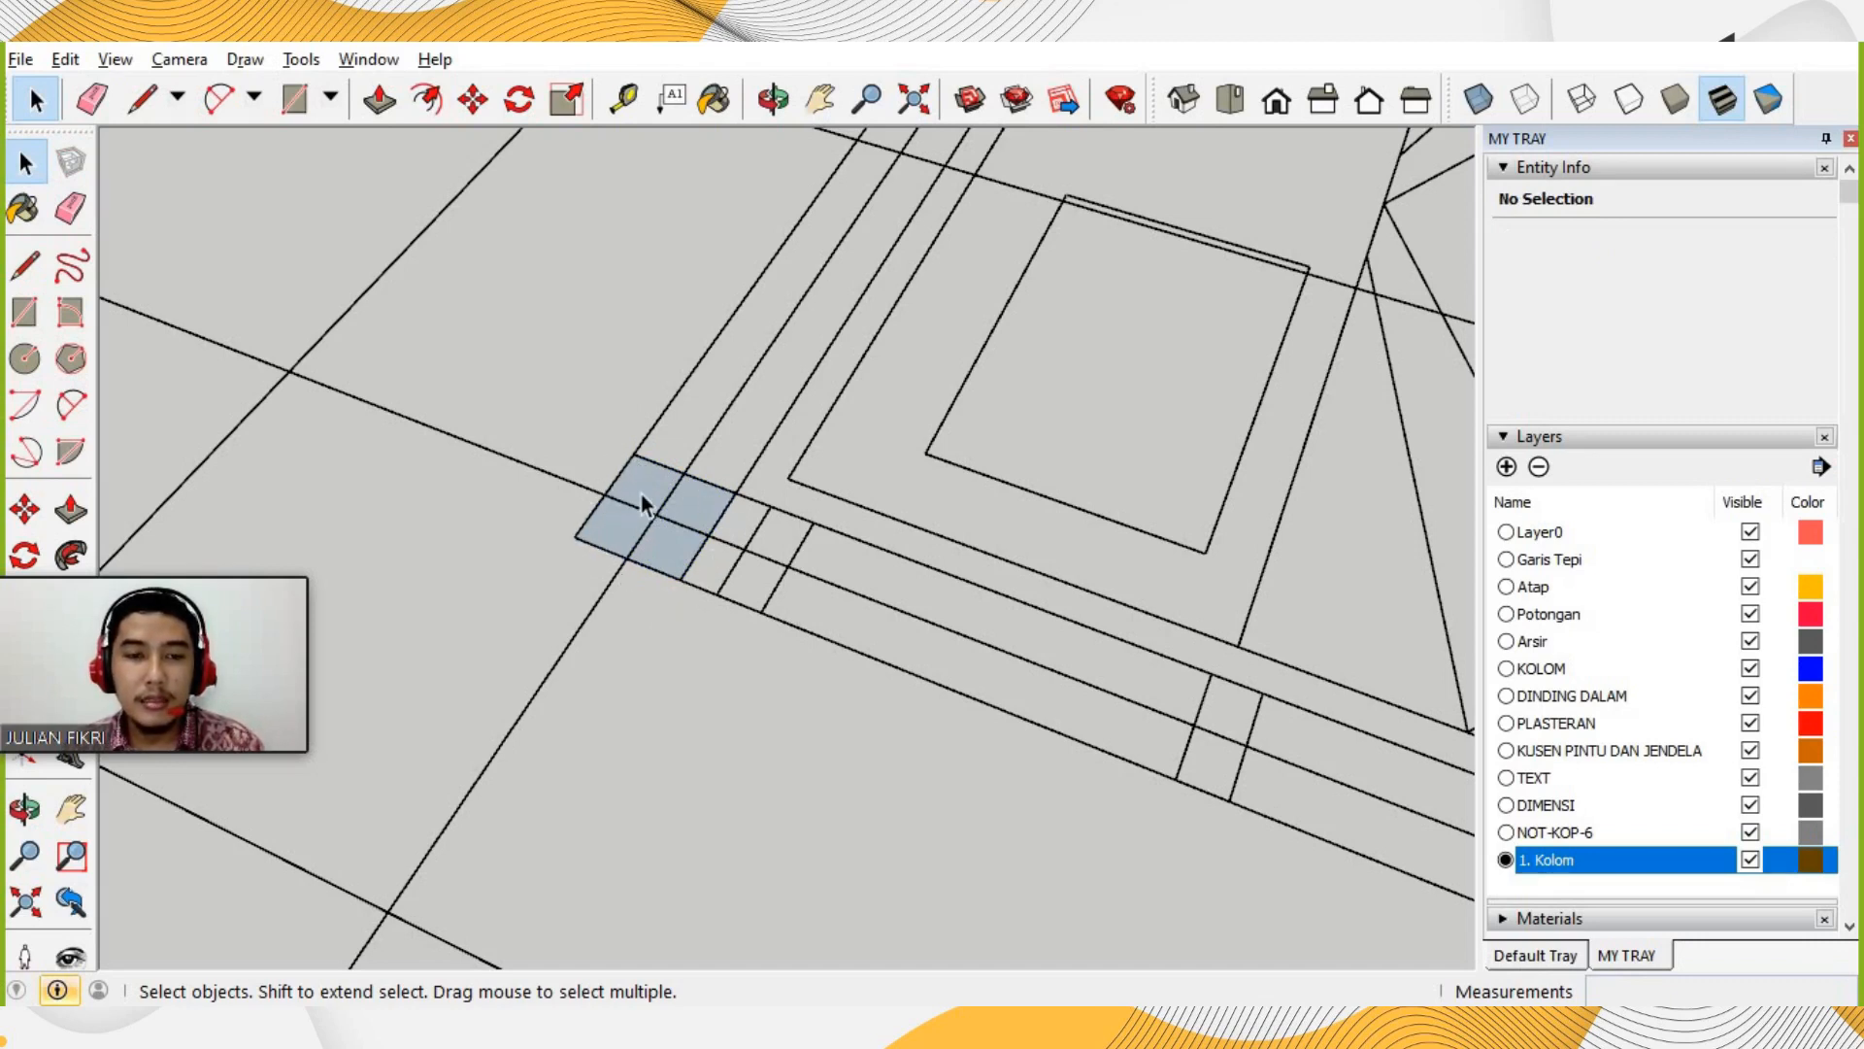
{"action": "left_click_drag", "start_coordinate": [525, 378], "coordinate": [830, 681]}
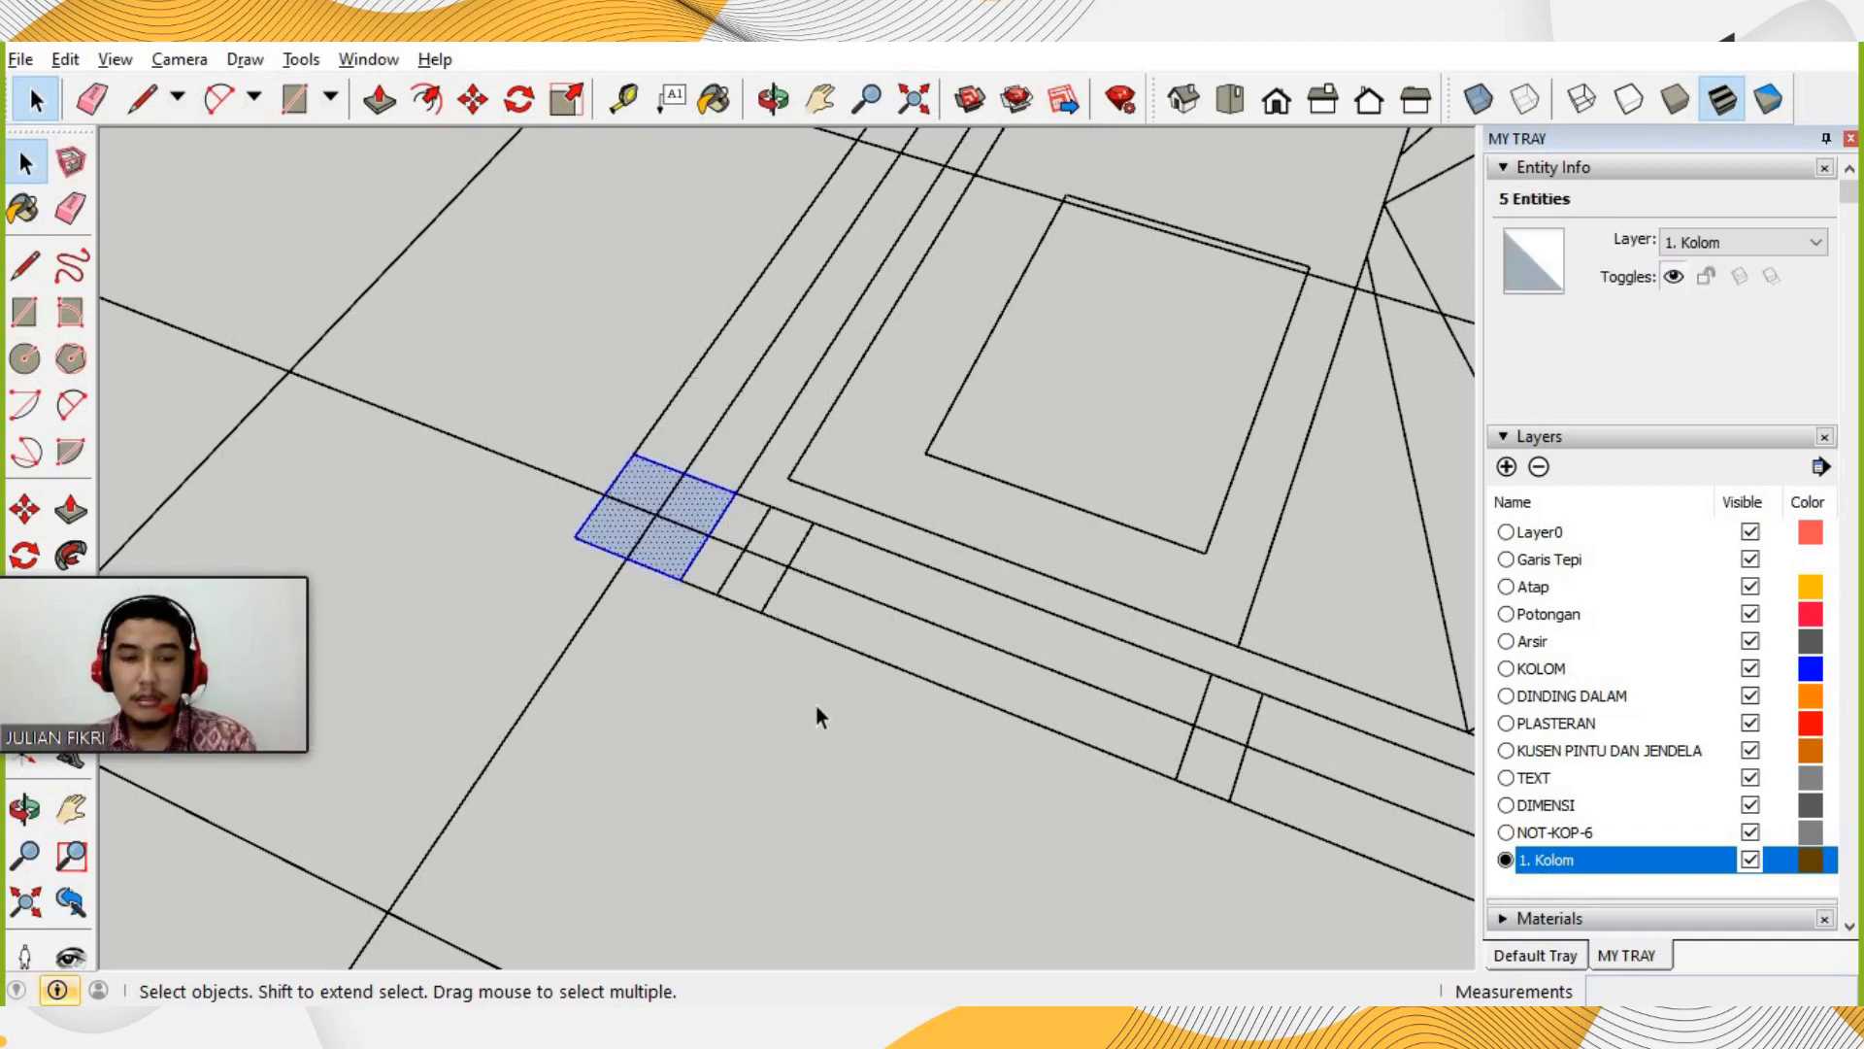
{"action": "left_click", "coordinate": [815, 705]}
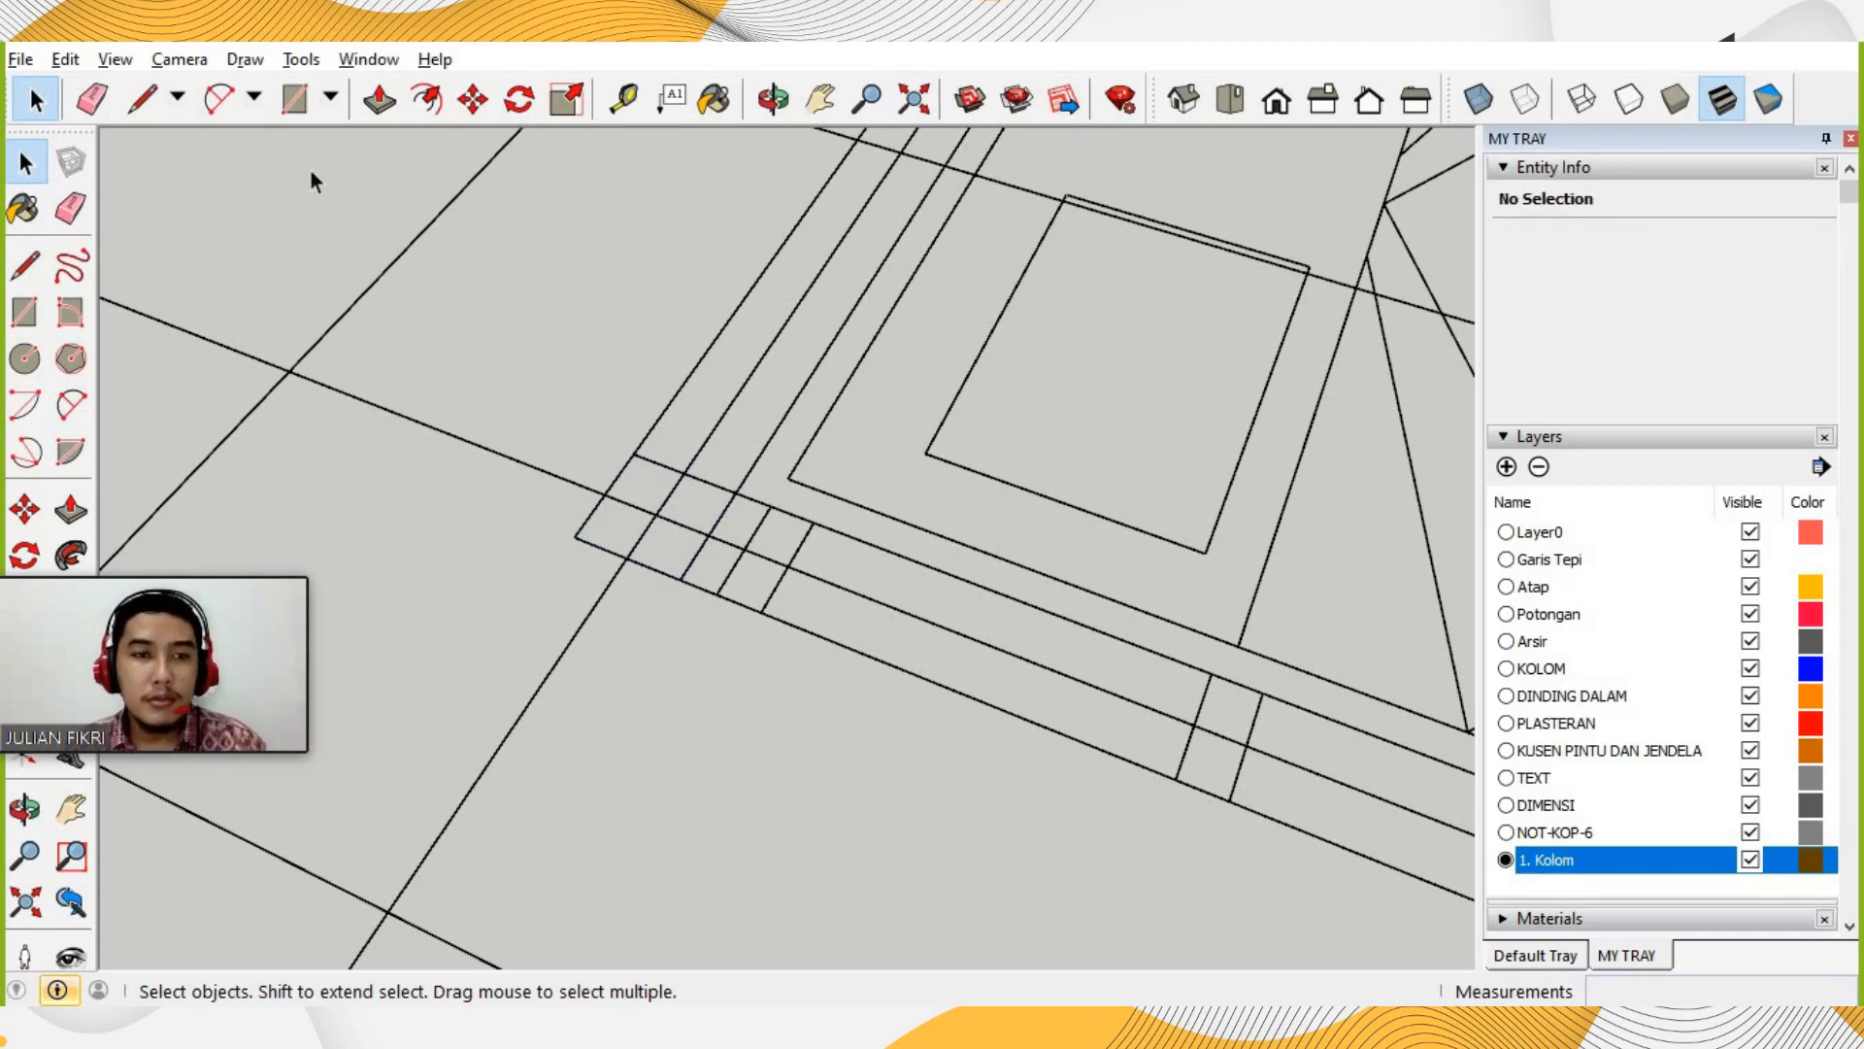
Draw a 150 x 150 mm rectangle over the column outline at the front bedroom's outer corner.
{"action": "left_click", "coordinate": [297, 100]}
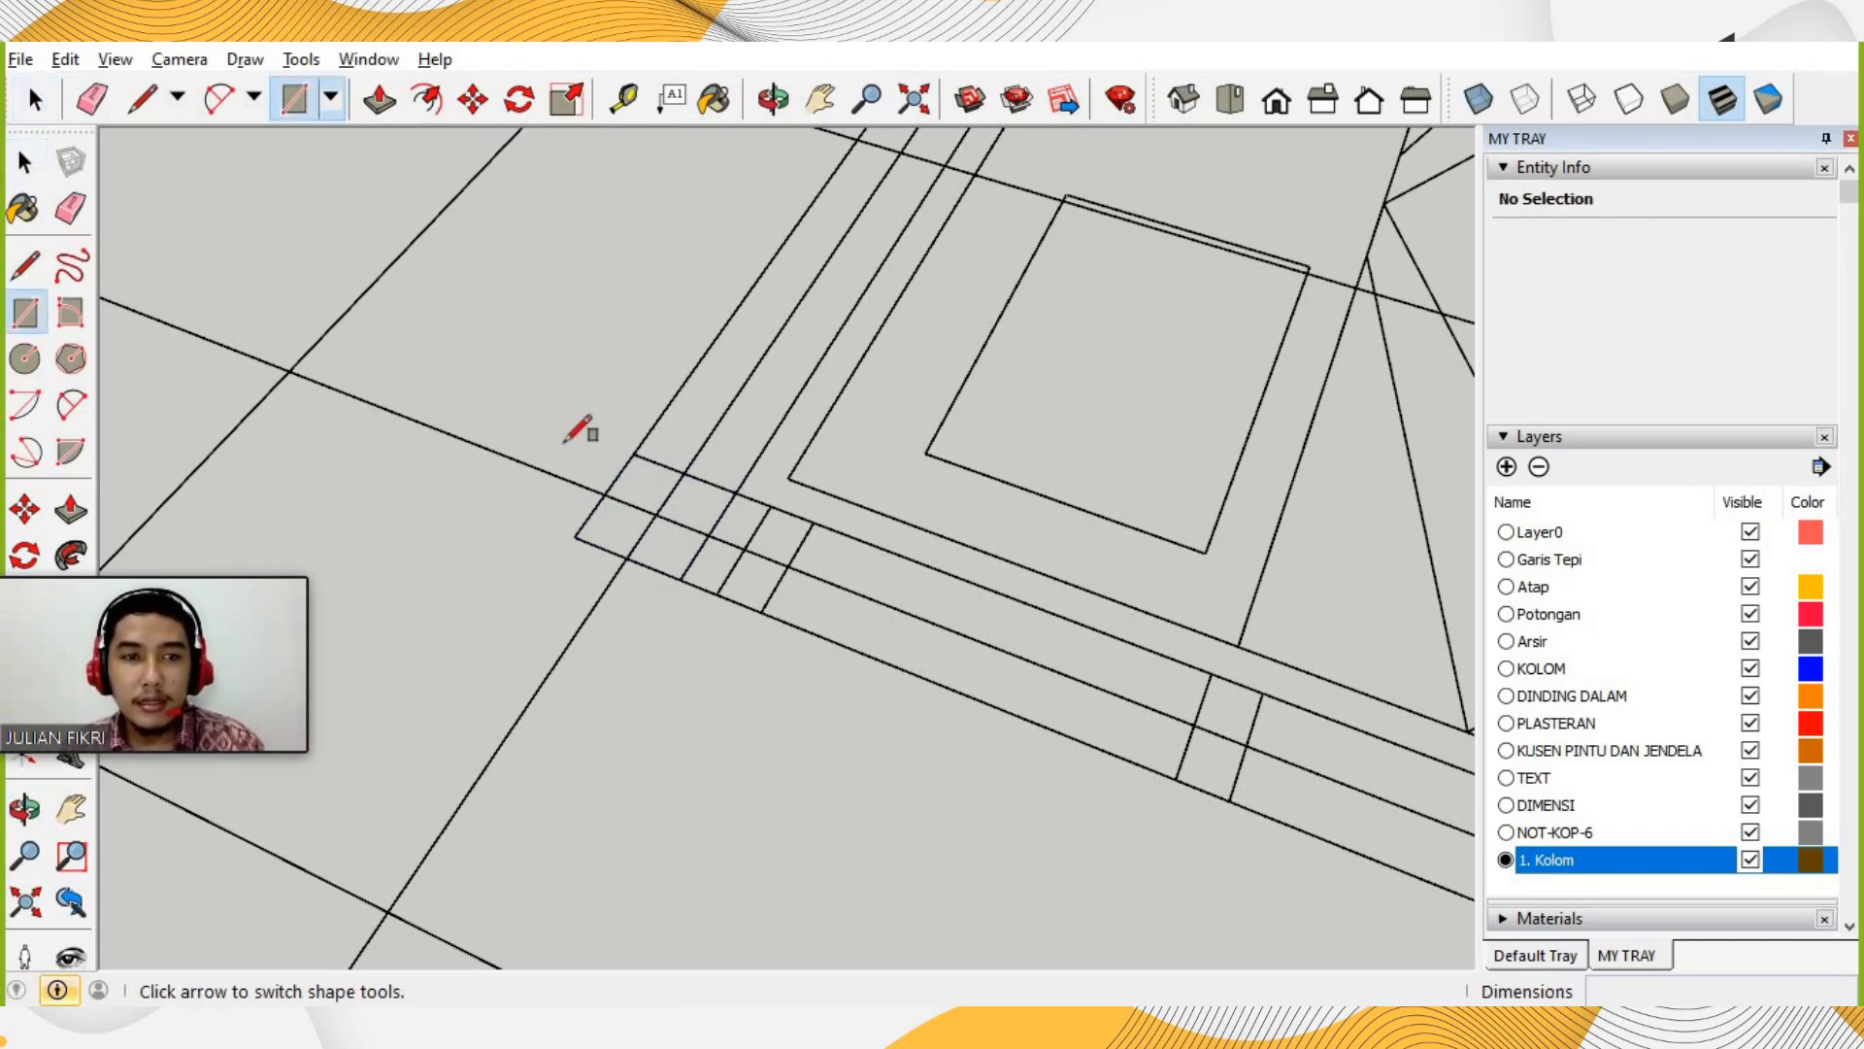
{"action": "left_click", "coordinate": [573, 537]}
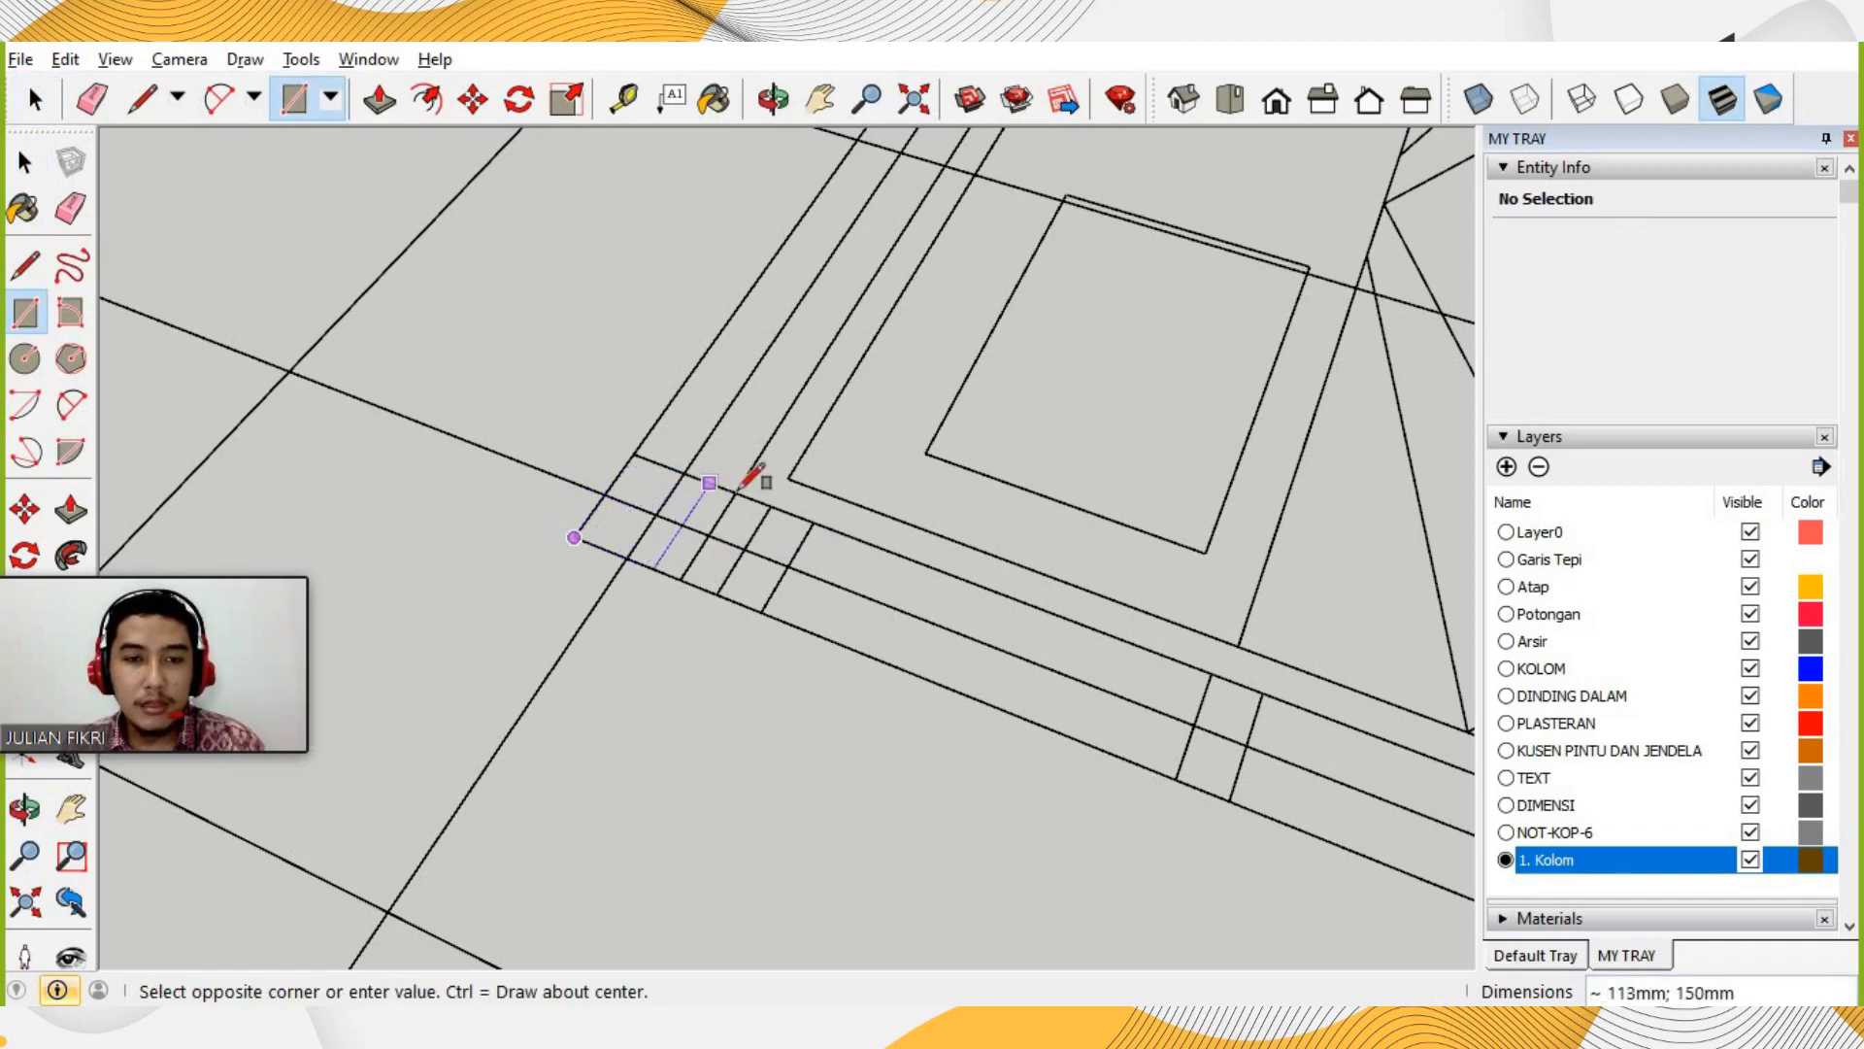
{"action": "left_click", "coordinate": [735, 491]}
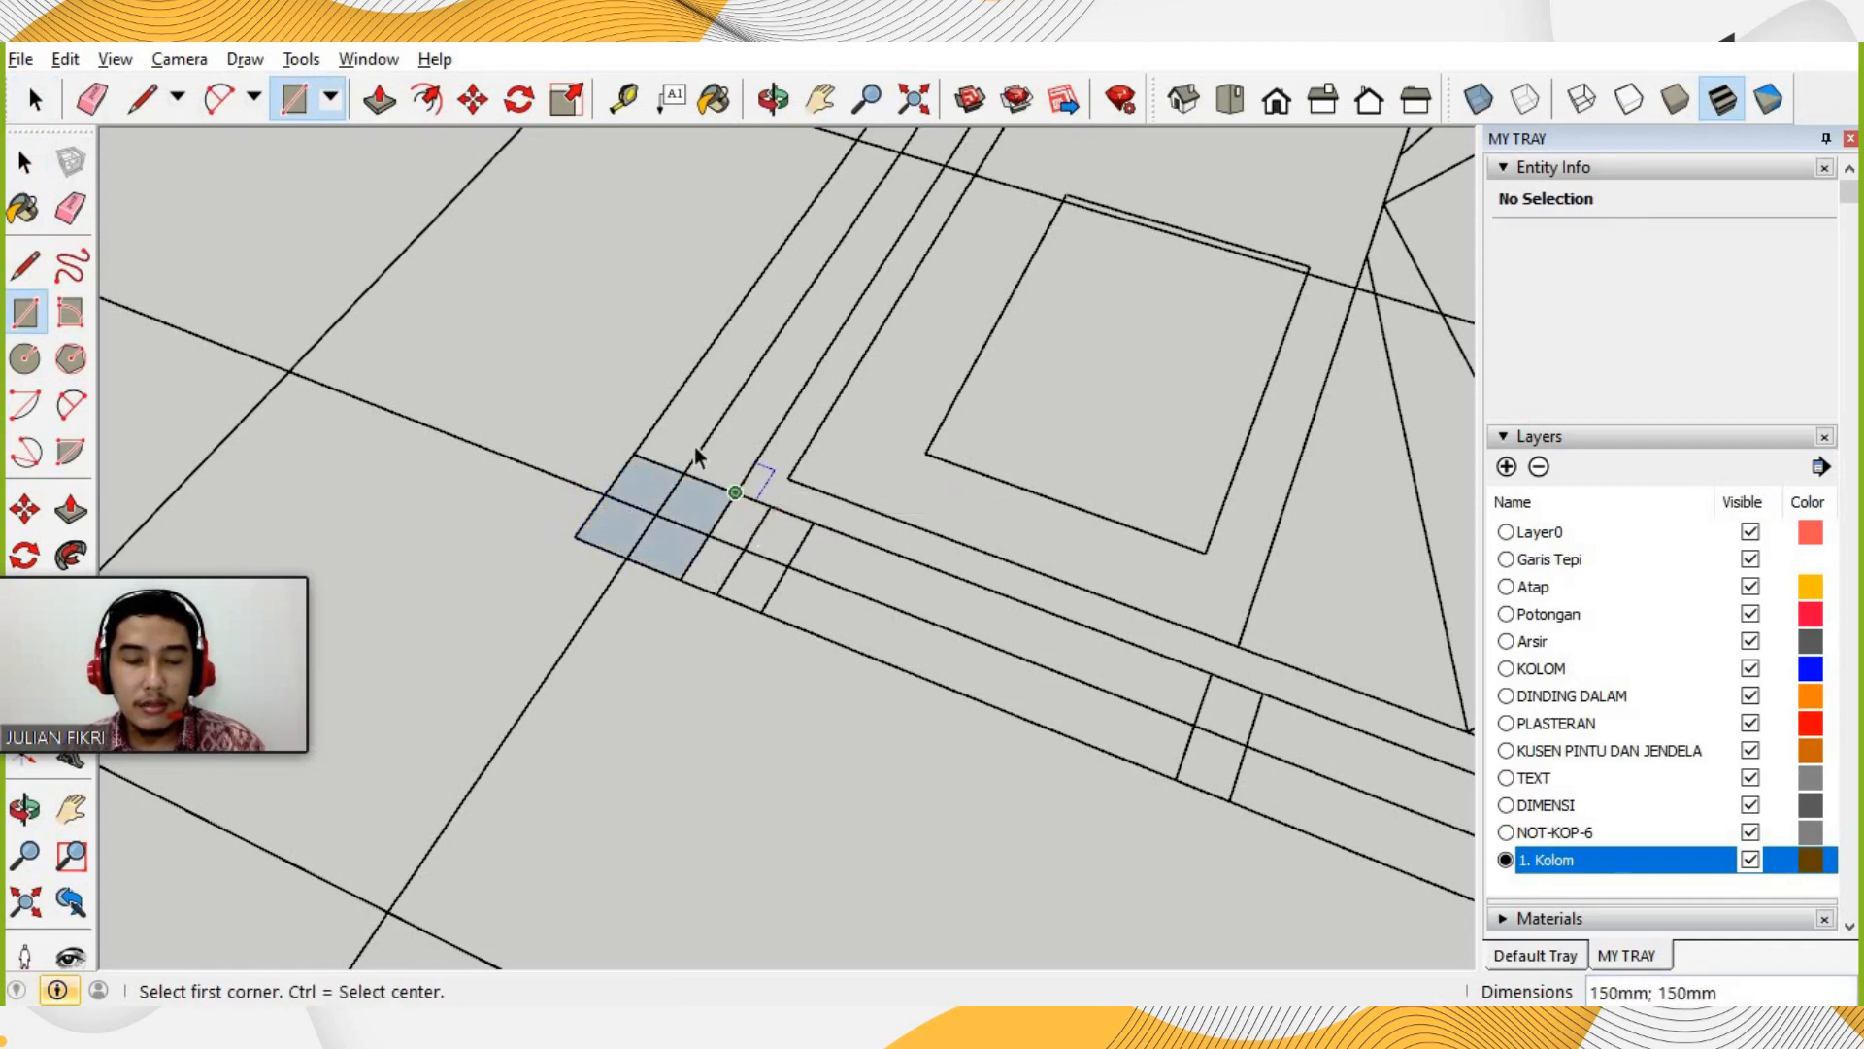
{"action": "key", "text": "space"}
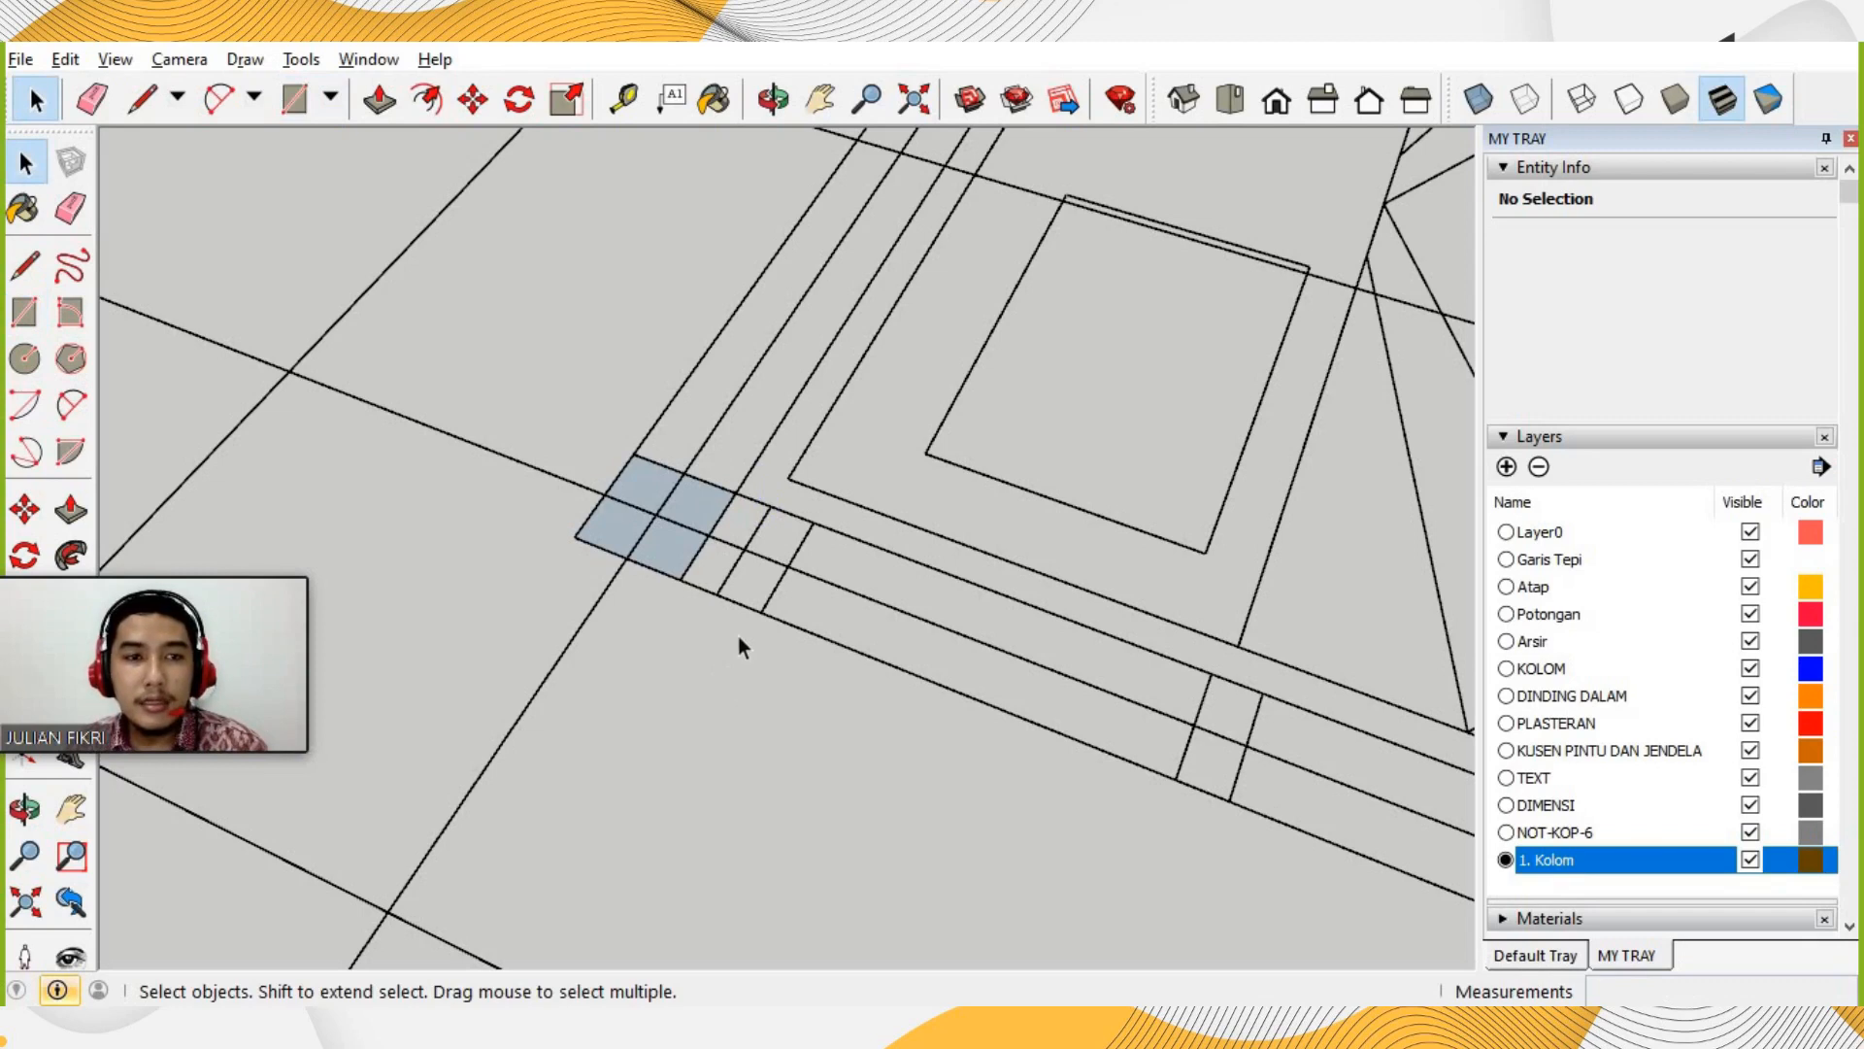
Examine how the ungrouped column square's face and edges respond to window selection and to selecting the face directly.
{"action": "left_click_drag", "start_coordinate": [496, 398], "coordinate": [835, 696]}
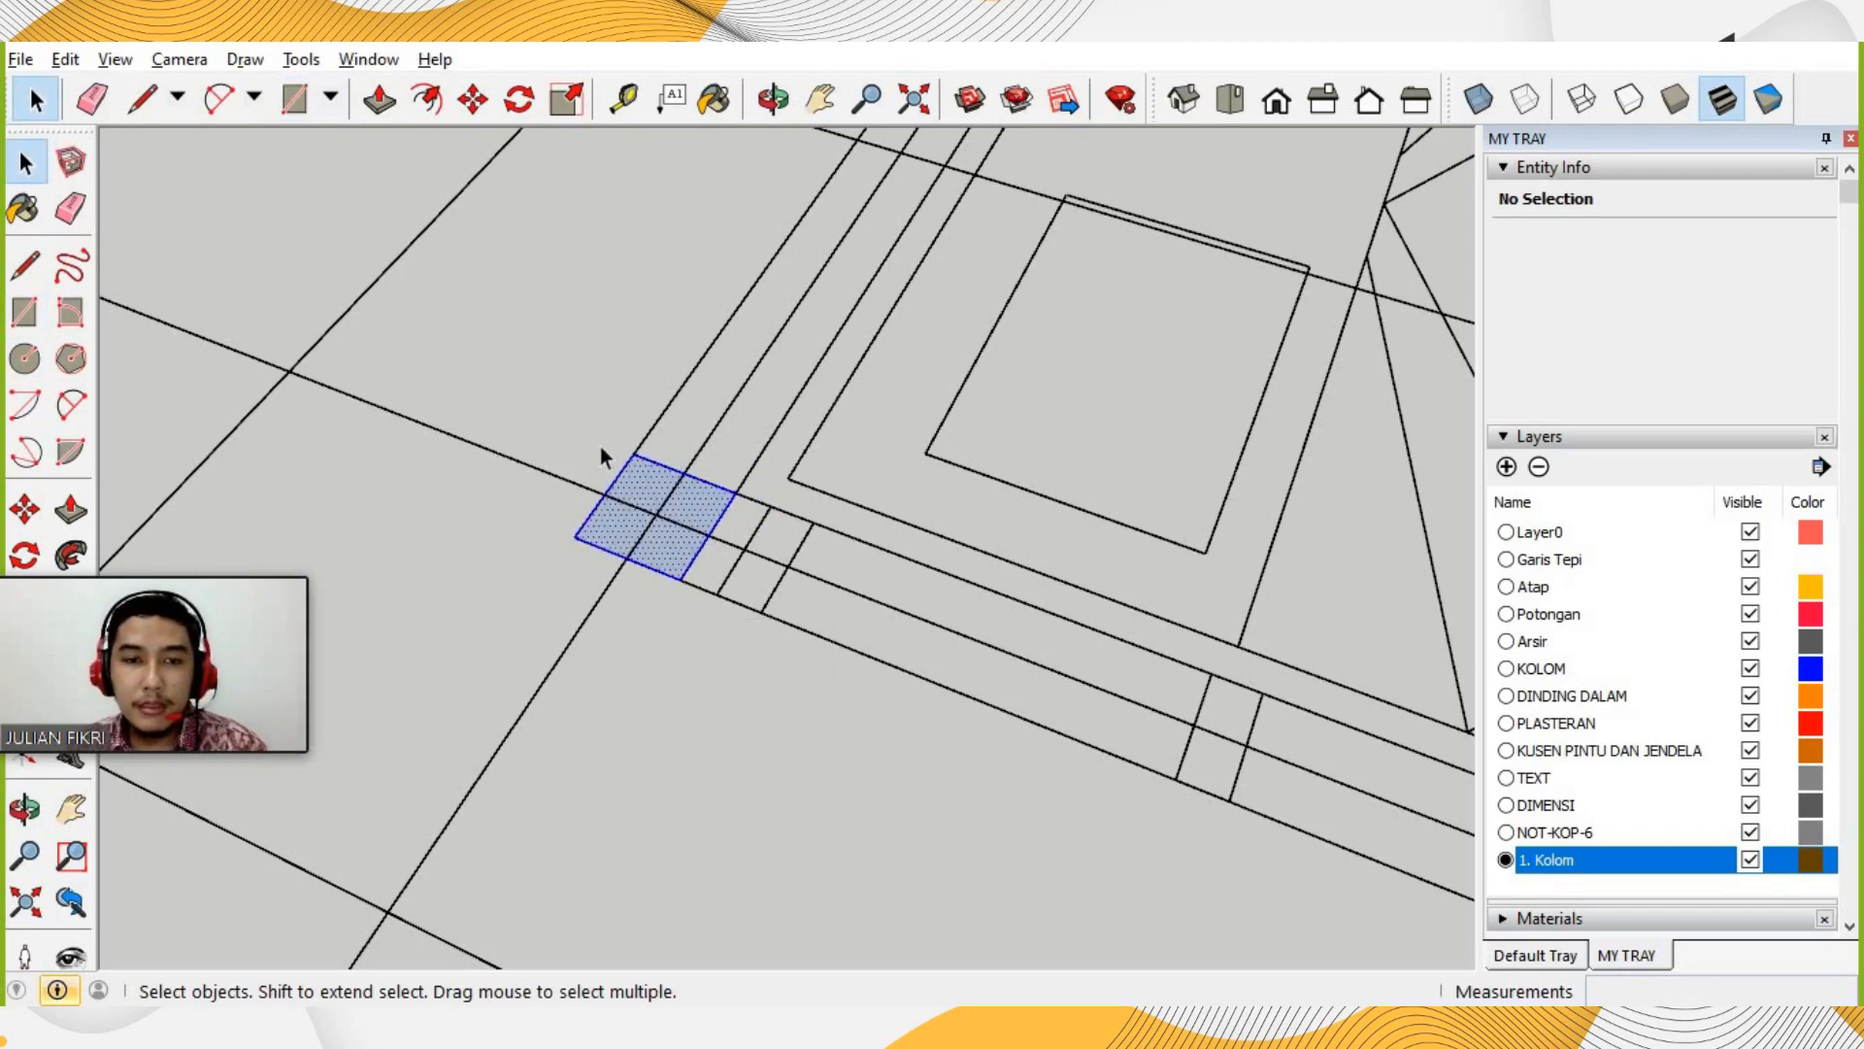
{"action": "left_click", "coordinate": [637, 495]}
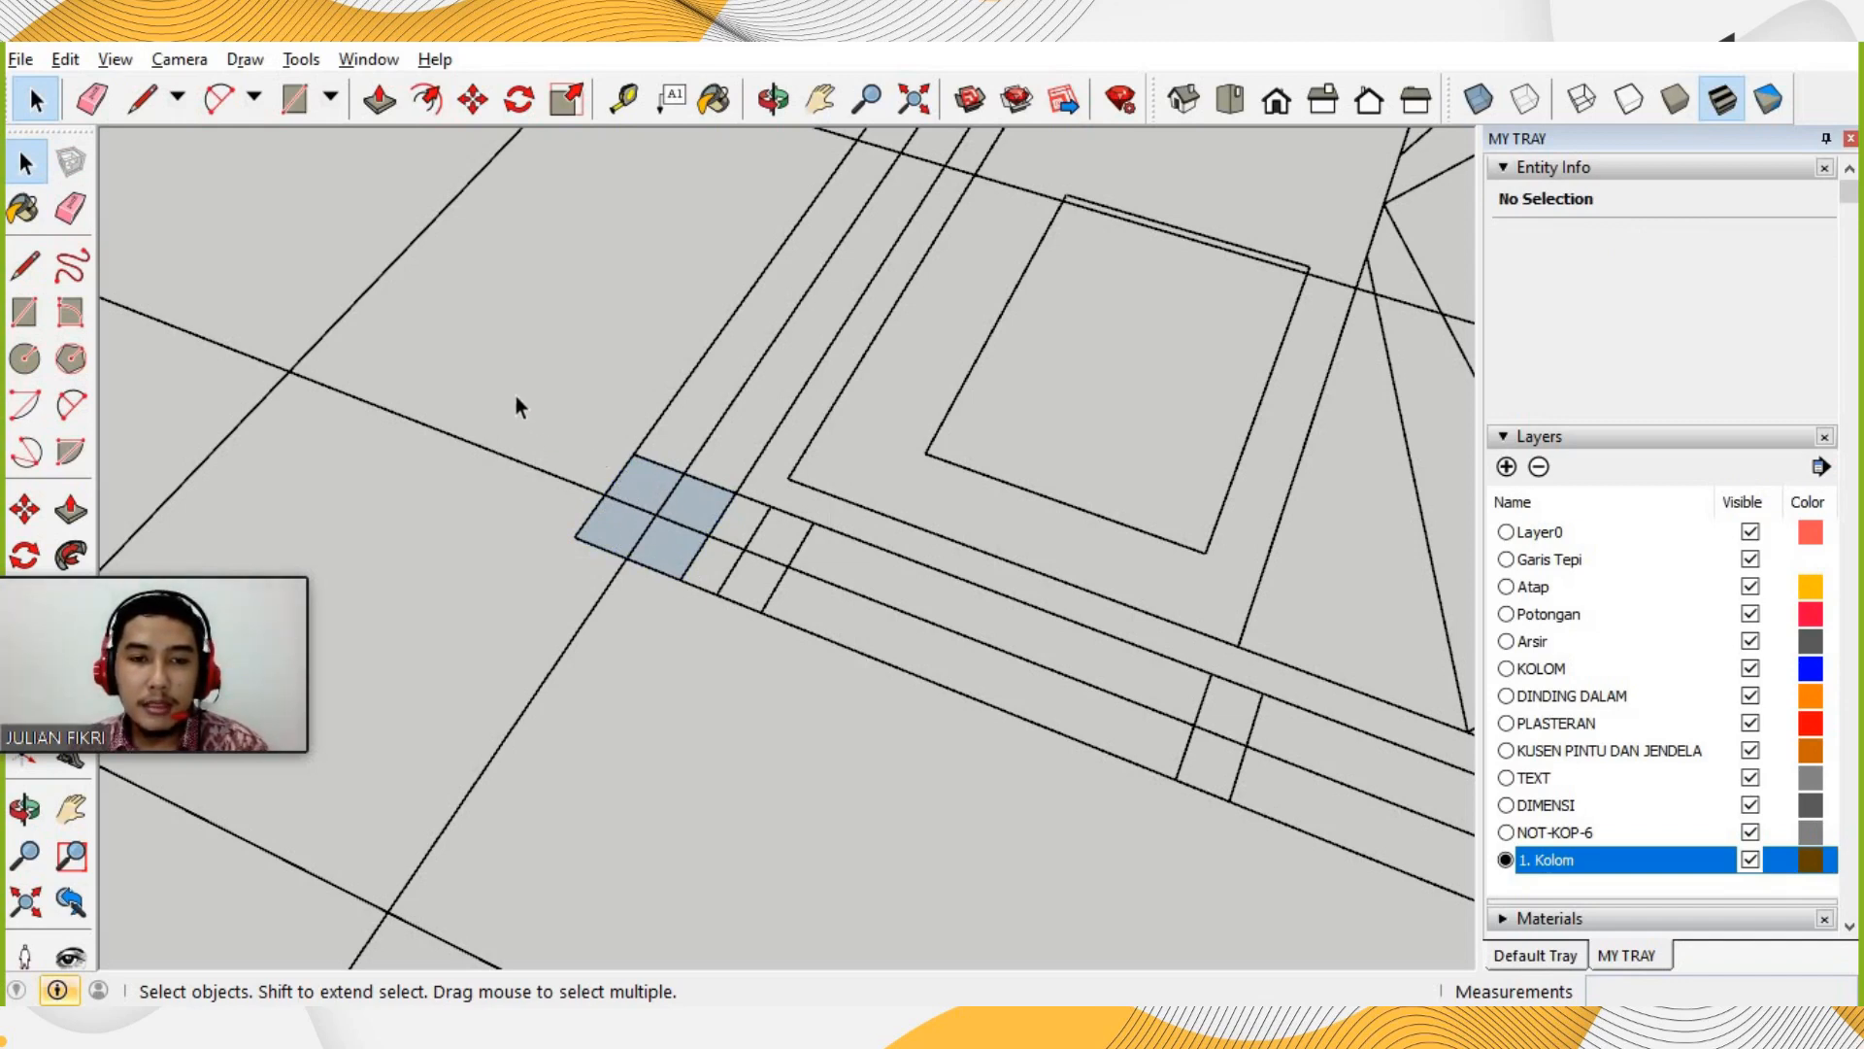
{"action": "left_click_drag", "start_coordinate": [567, 459], "coordinate": [901, 738]}
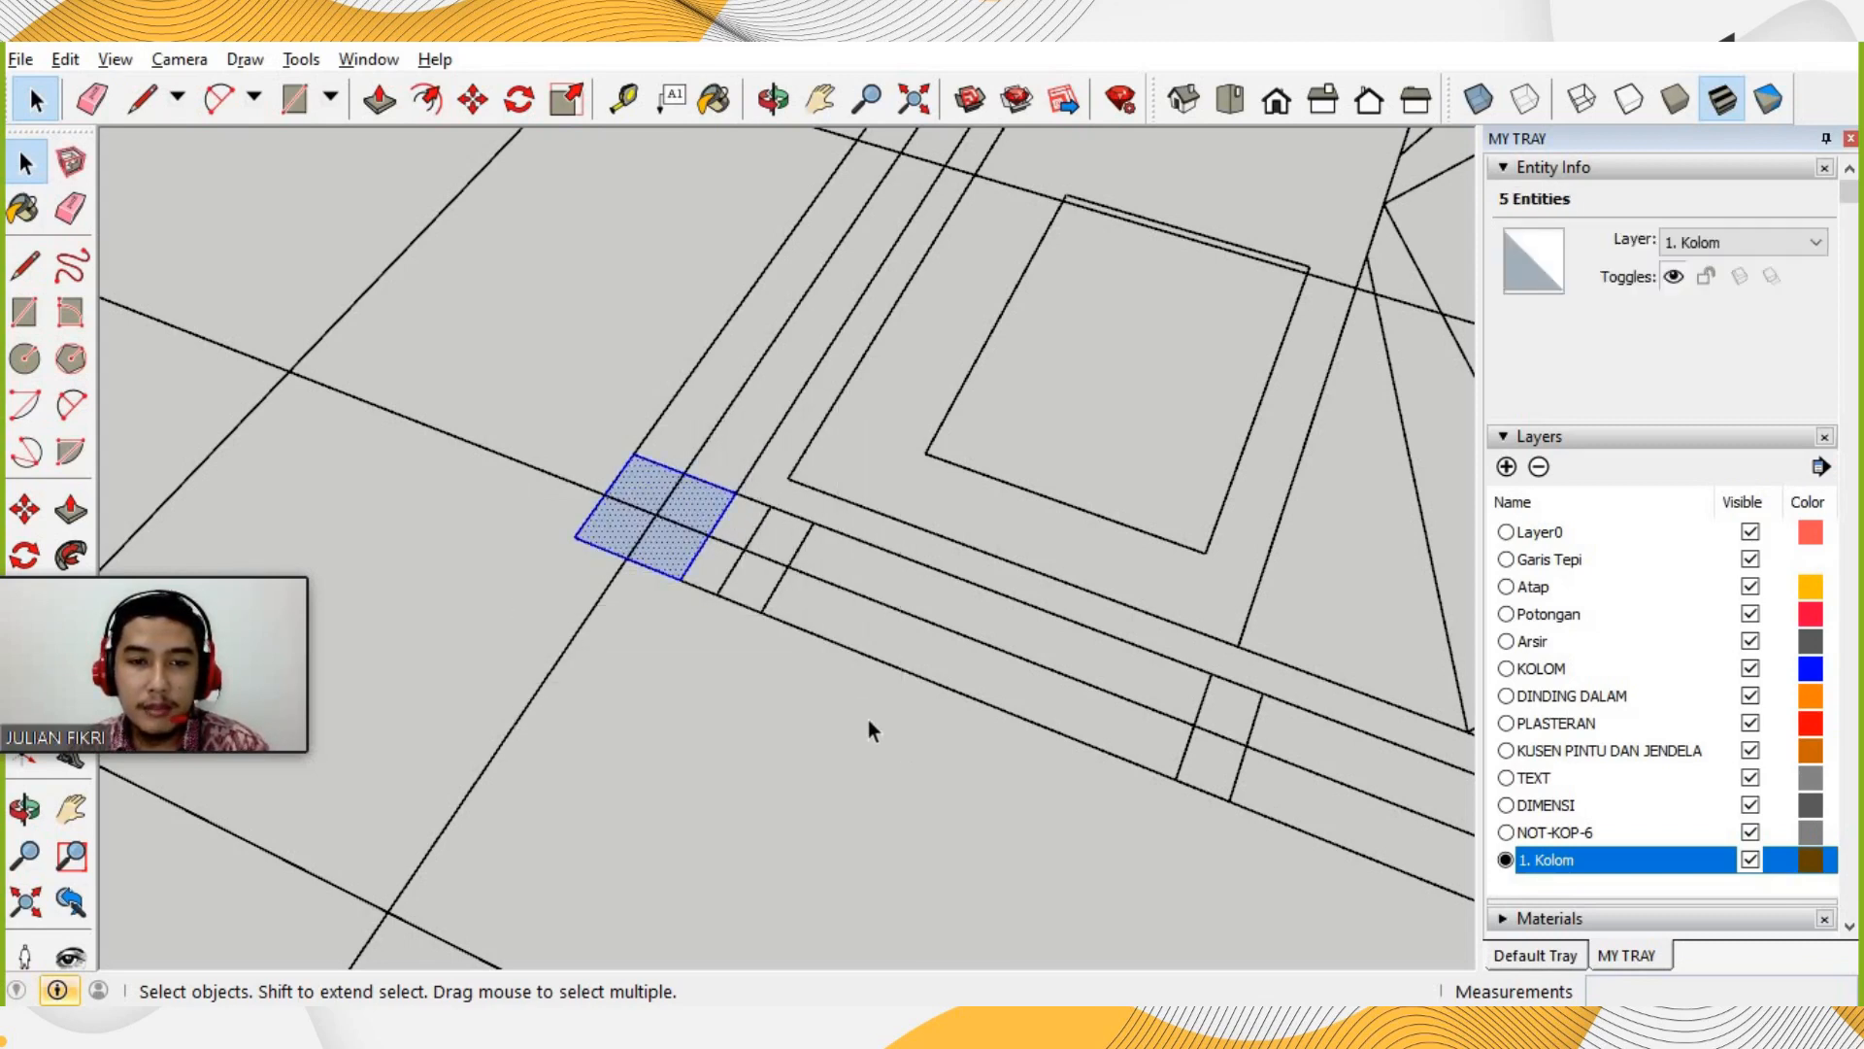
{"action": "left_click", "coordinate": [868, 720]}
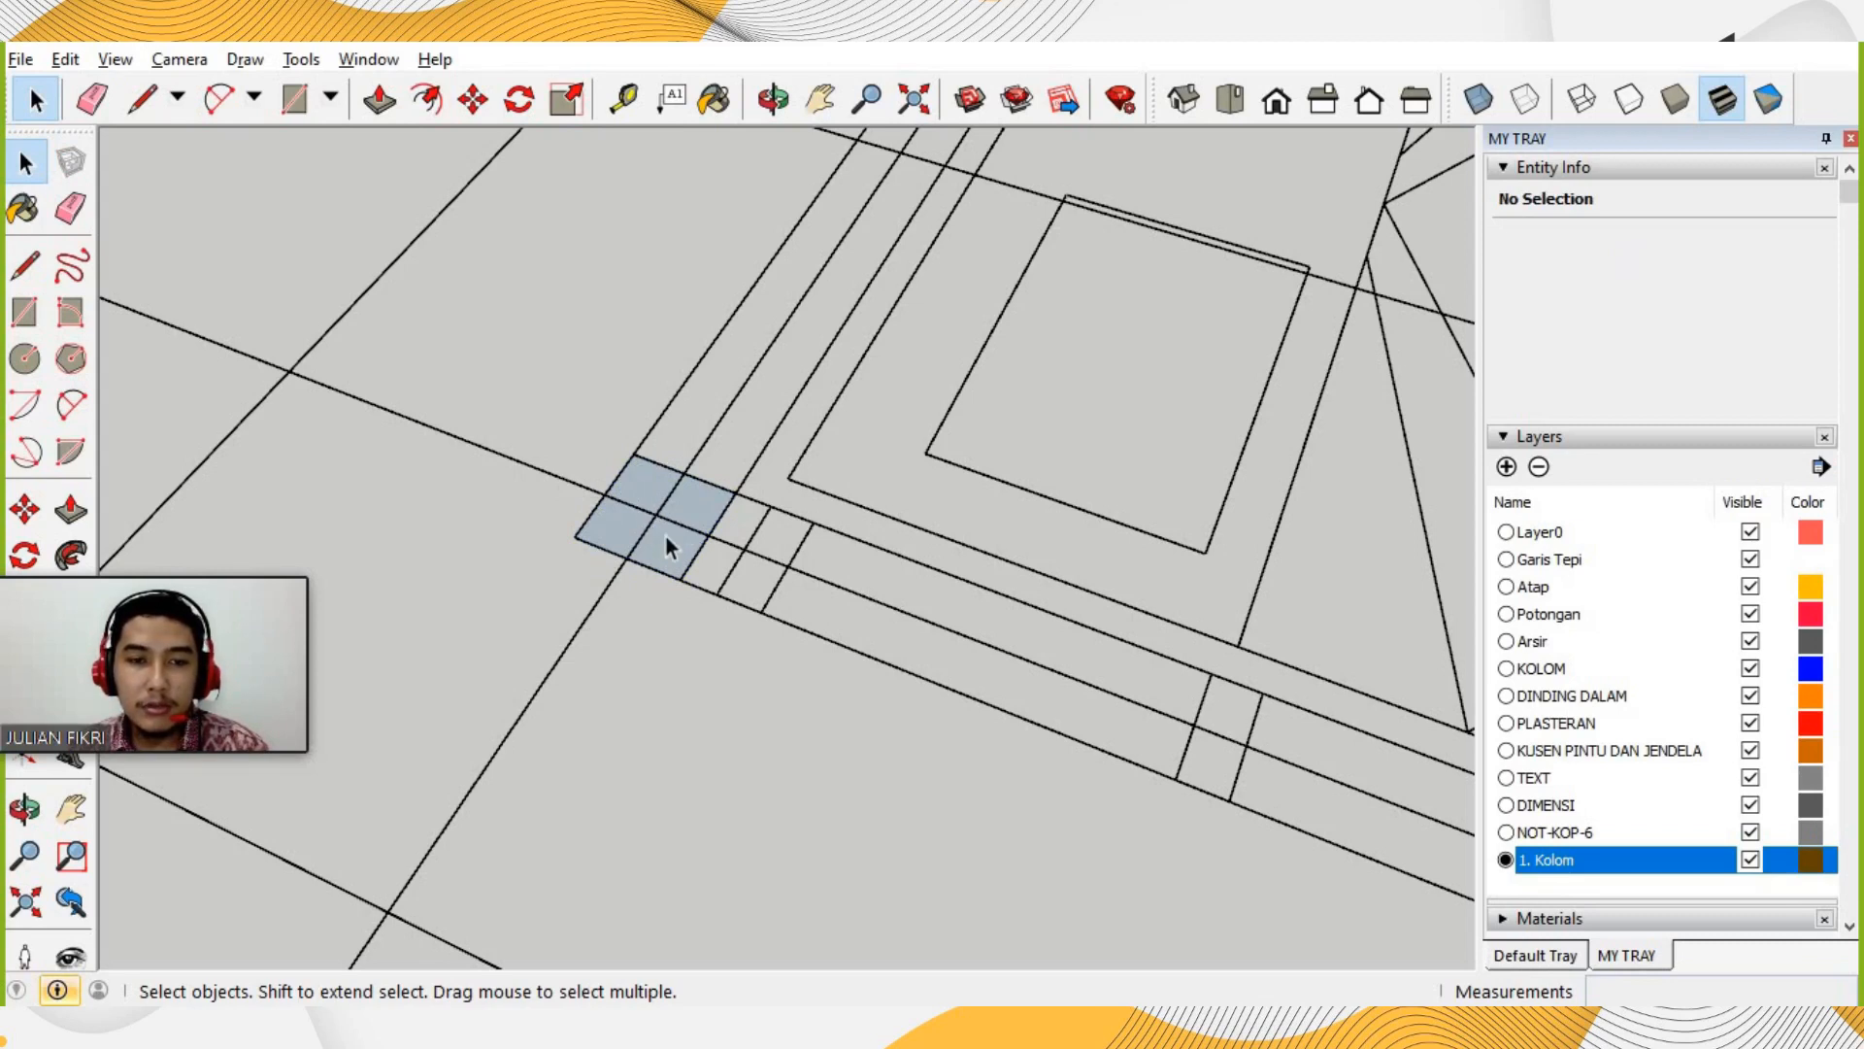
{"action": "double_click", "coordinate": [666, 538]}
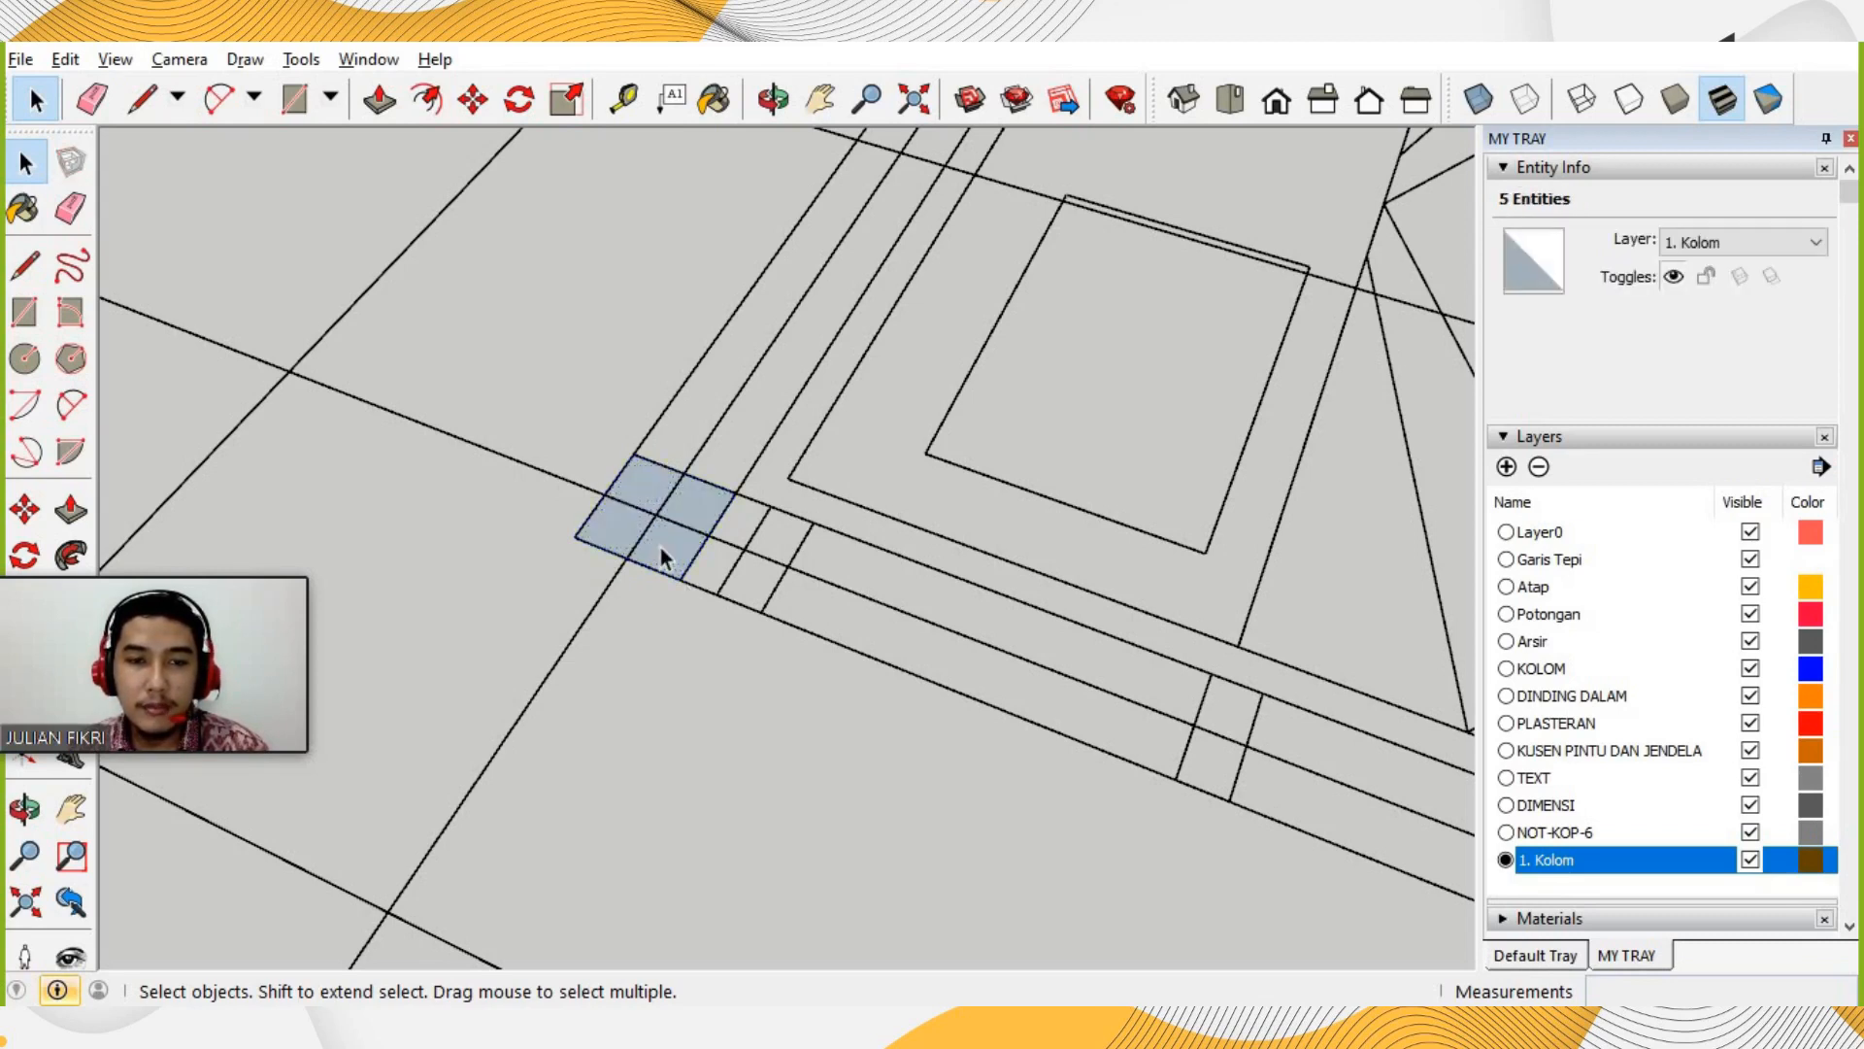
{"action": "double_click", "coordinate": [647, 531]}
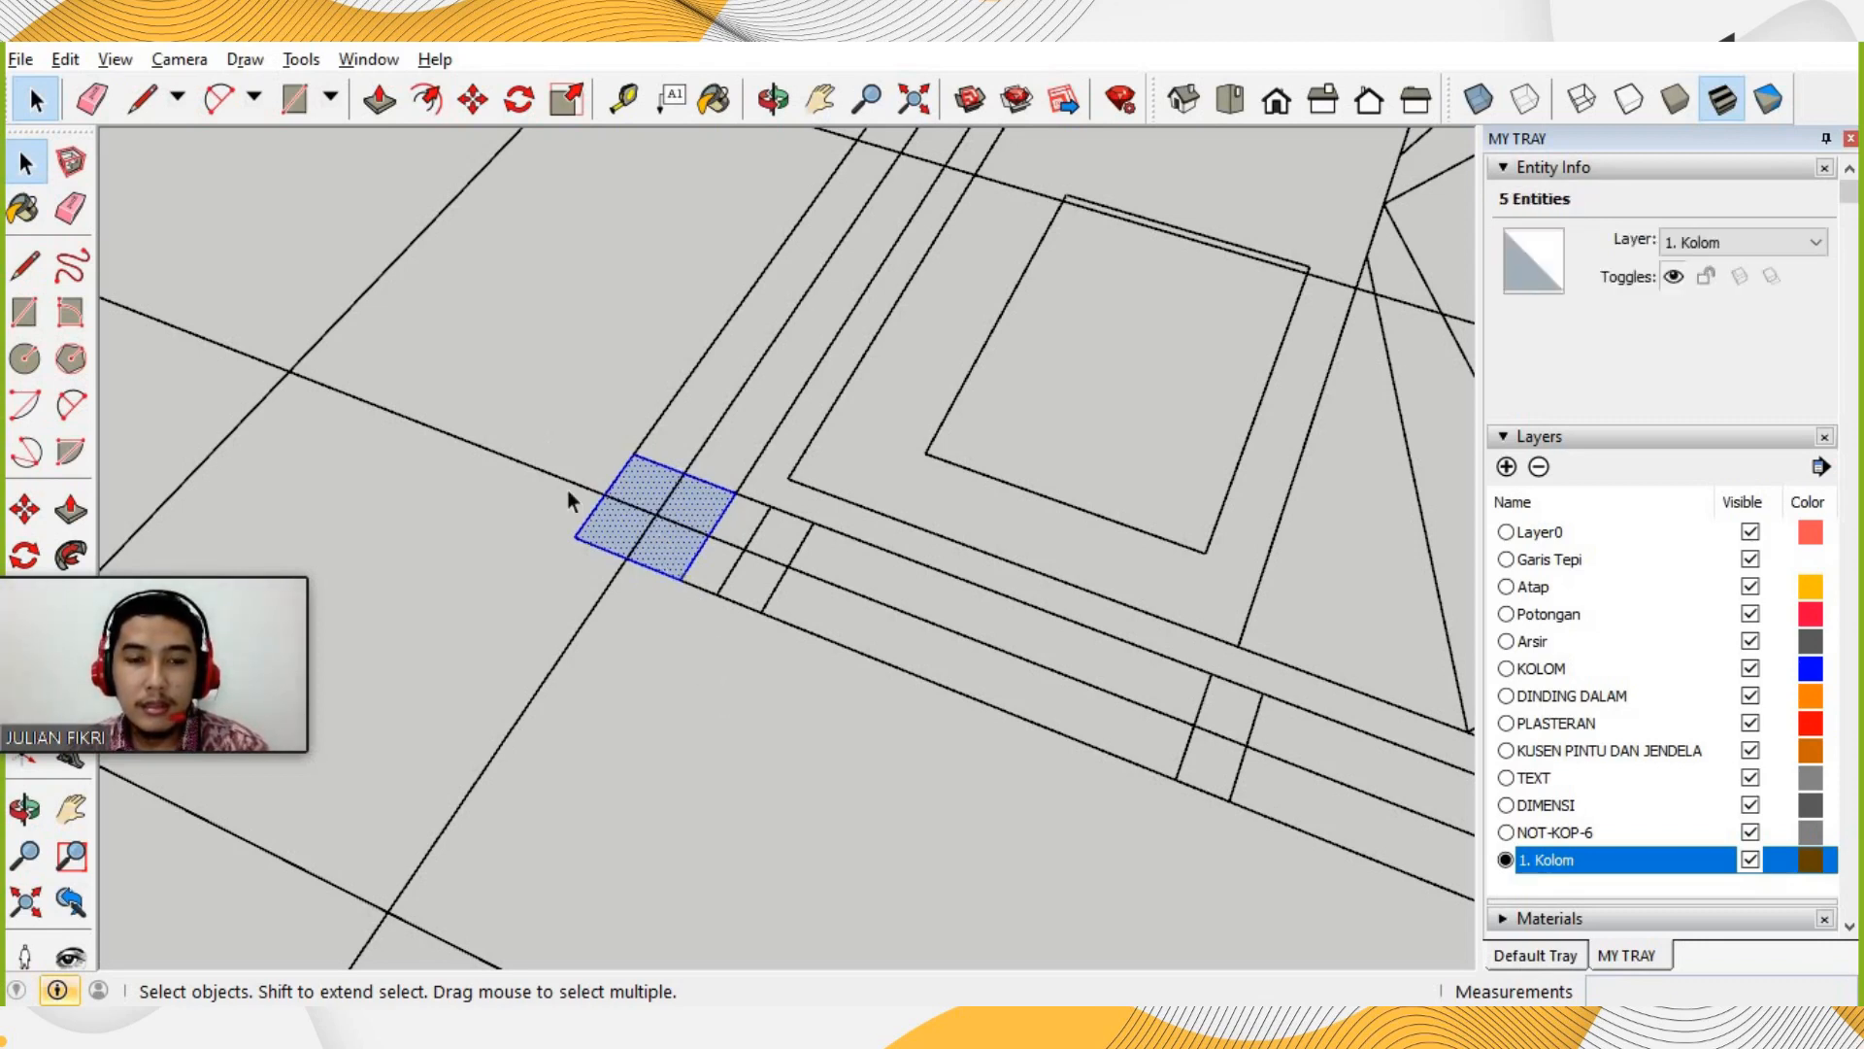
{"action": "left_click_drag", "start_coordinate": [499, 398], "coordinate": [695, 666]}
{"action": "double_click", "coordinate": [674, 528]}
{"action": "left_click", "coordinate": [680, 551]}
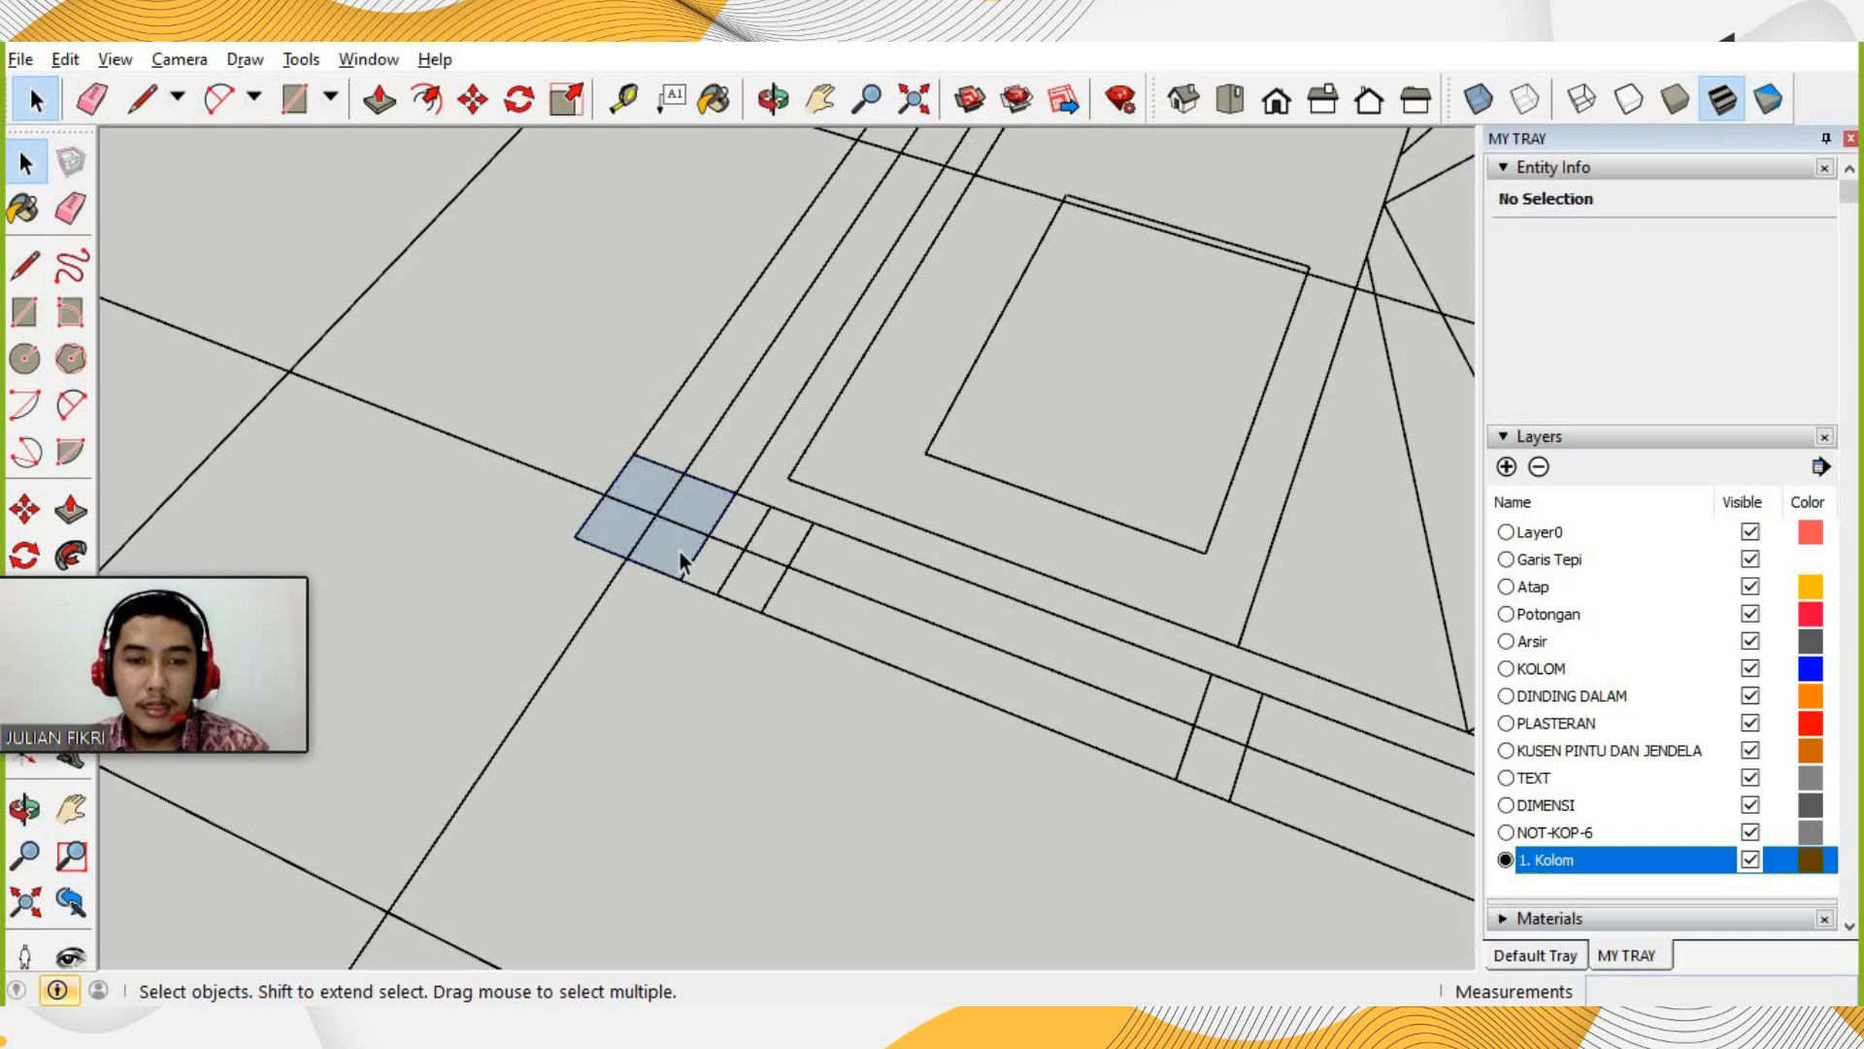
{"action": "left_click", "coordinate": [678, 553]}
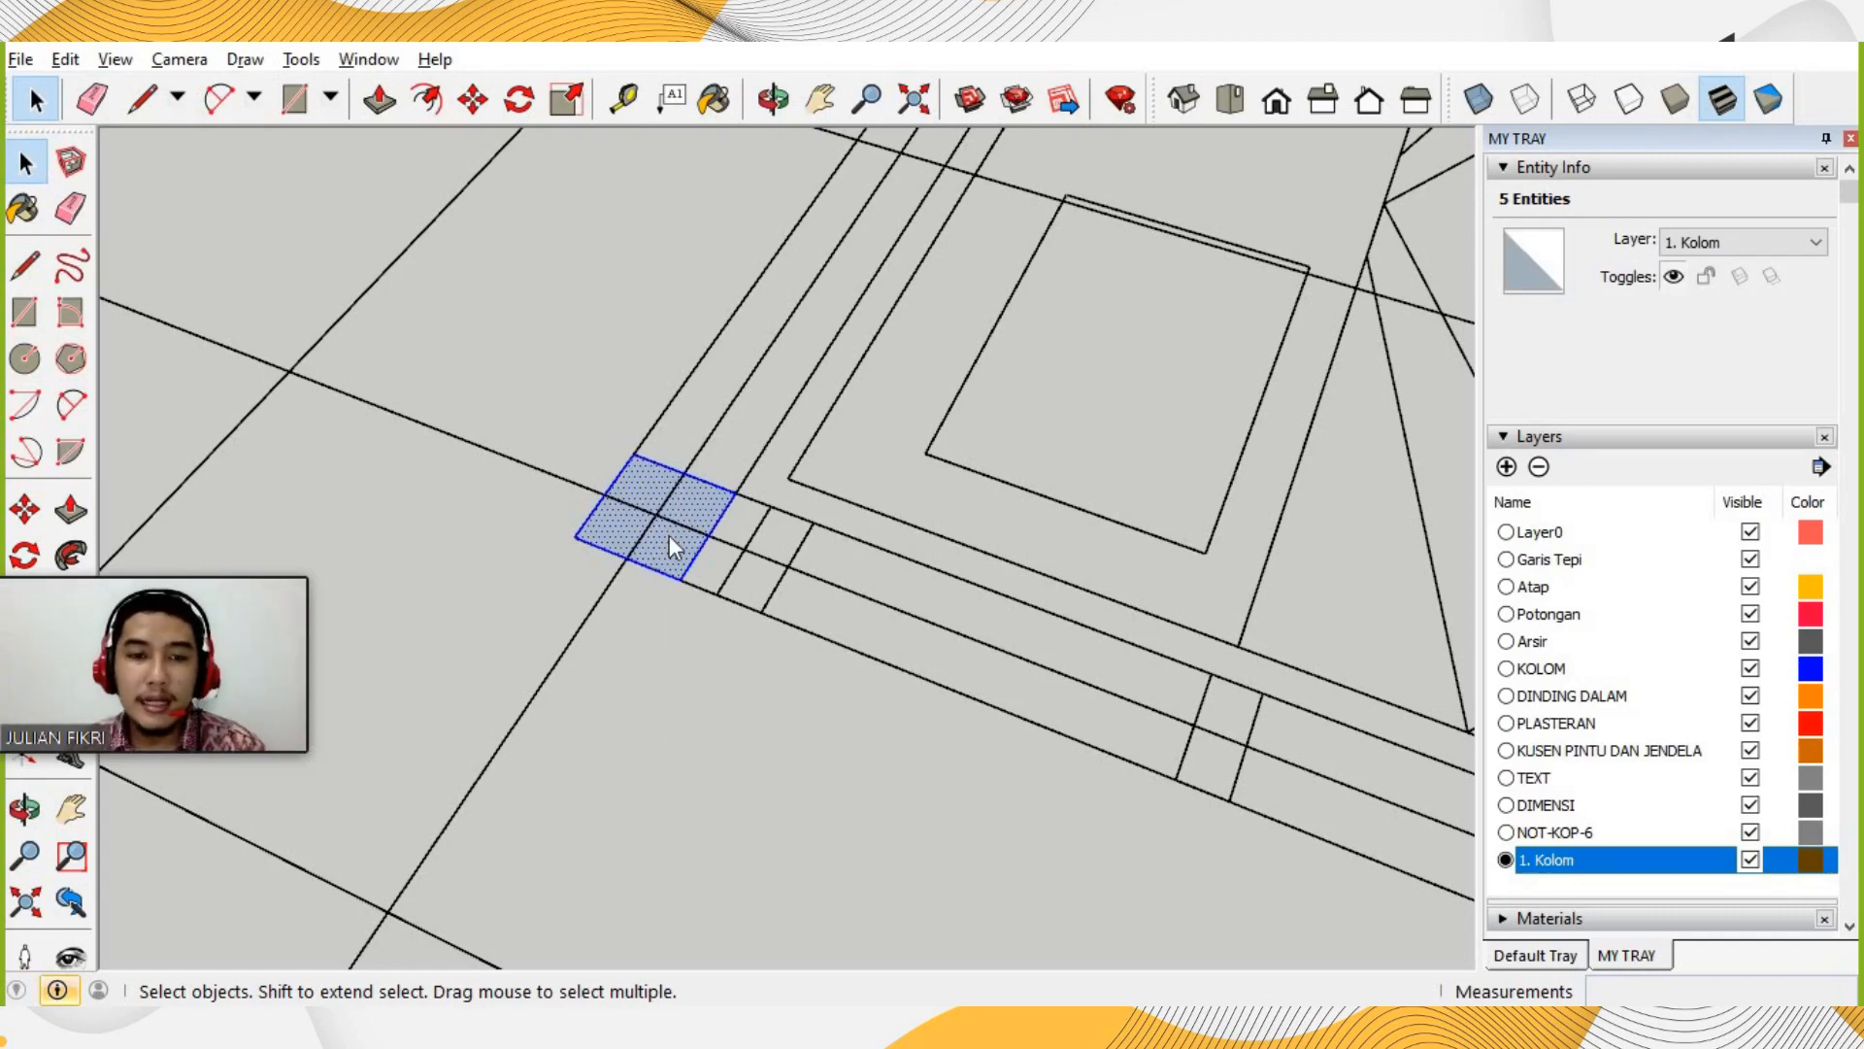
Make the corner column square's face and four edges into one group.
{"action": "right_click", "coordinate": [668, 534]}
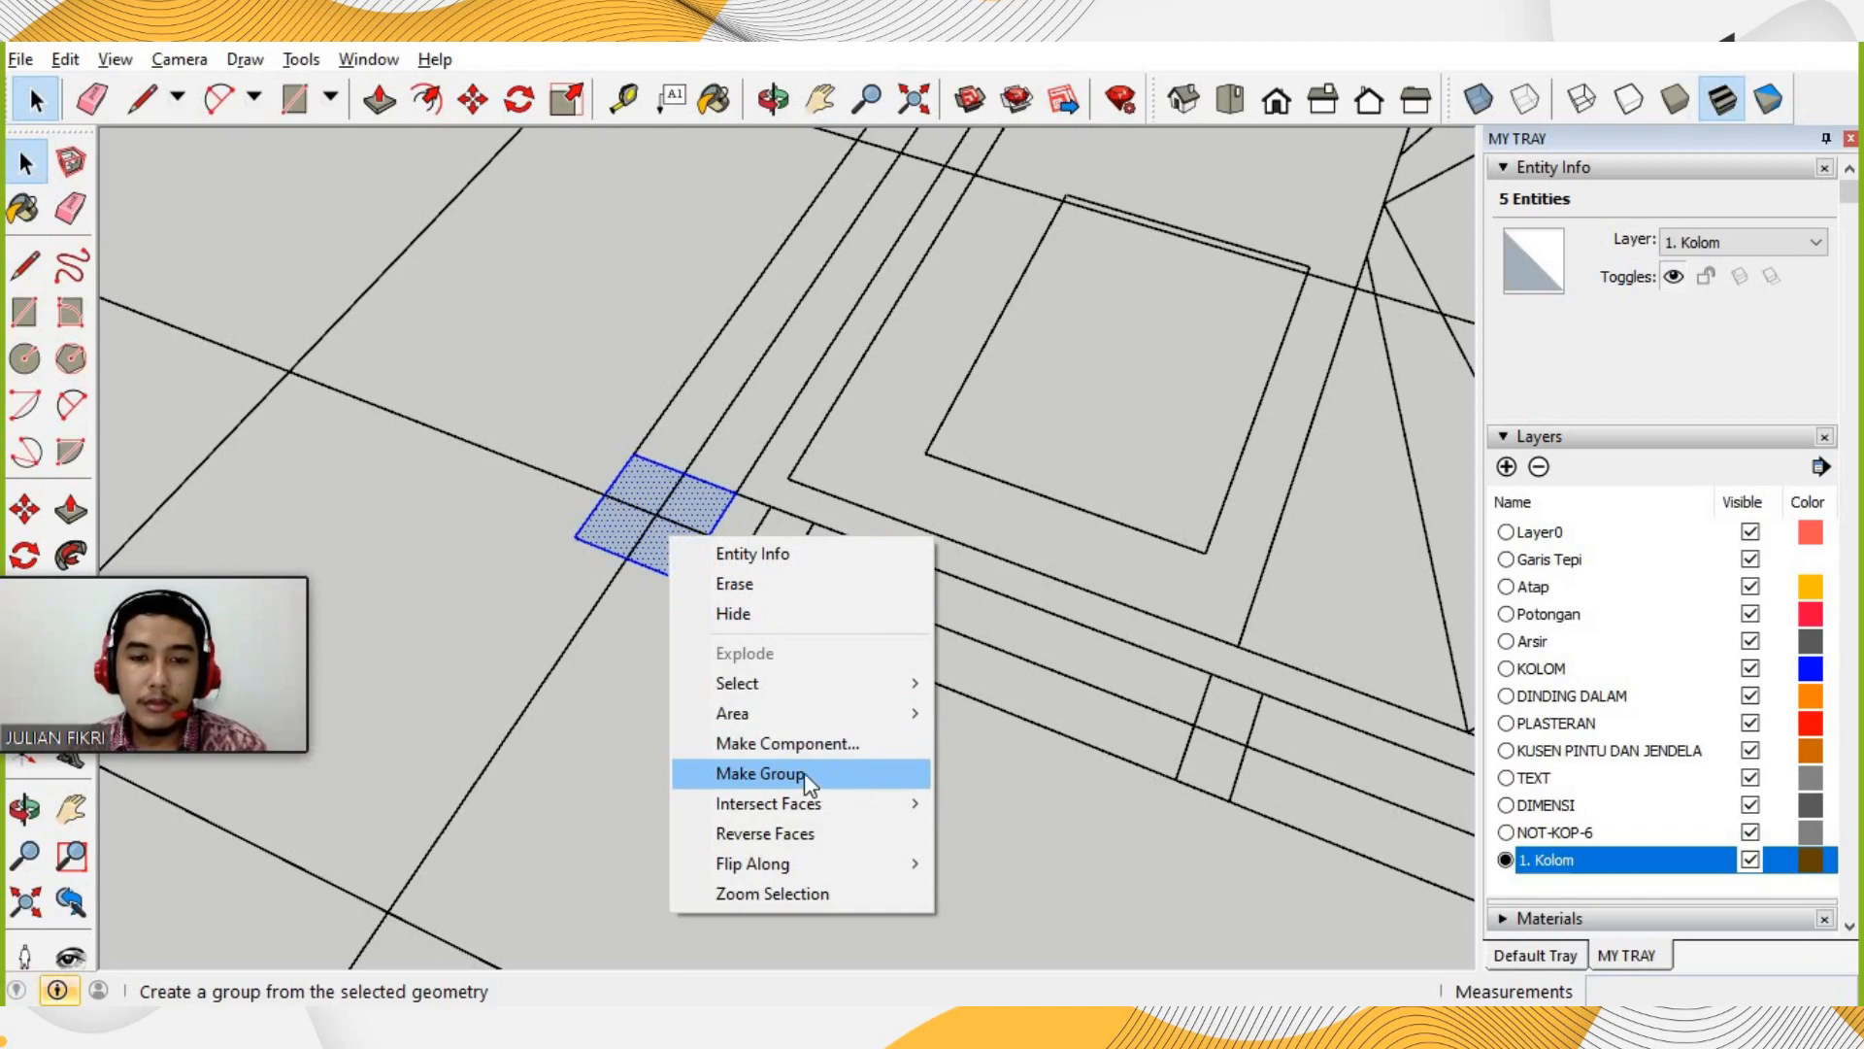
{"action": "left_click", "coordinate": [650, 604]}
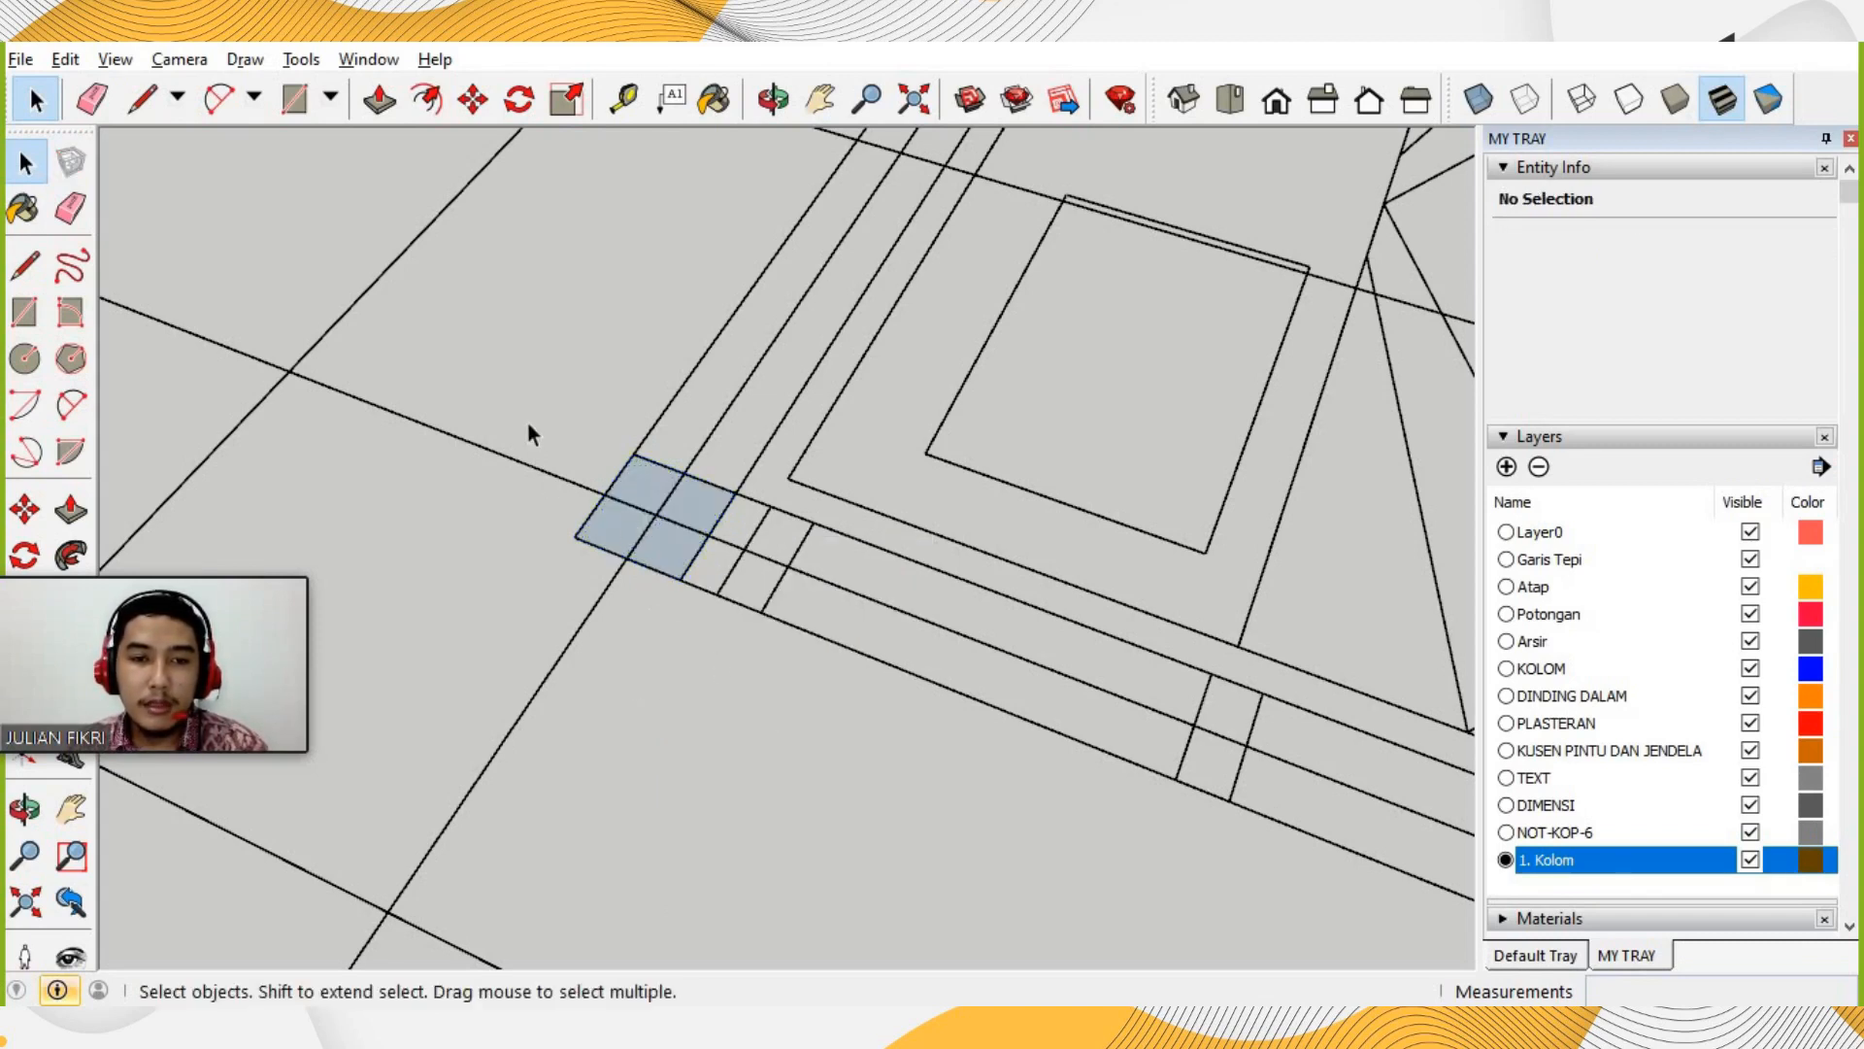
{"action": "left_click_drag", "start_coordinate": [521, 403], "coordinate": [847, 686]}
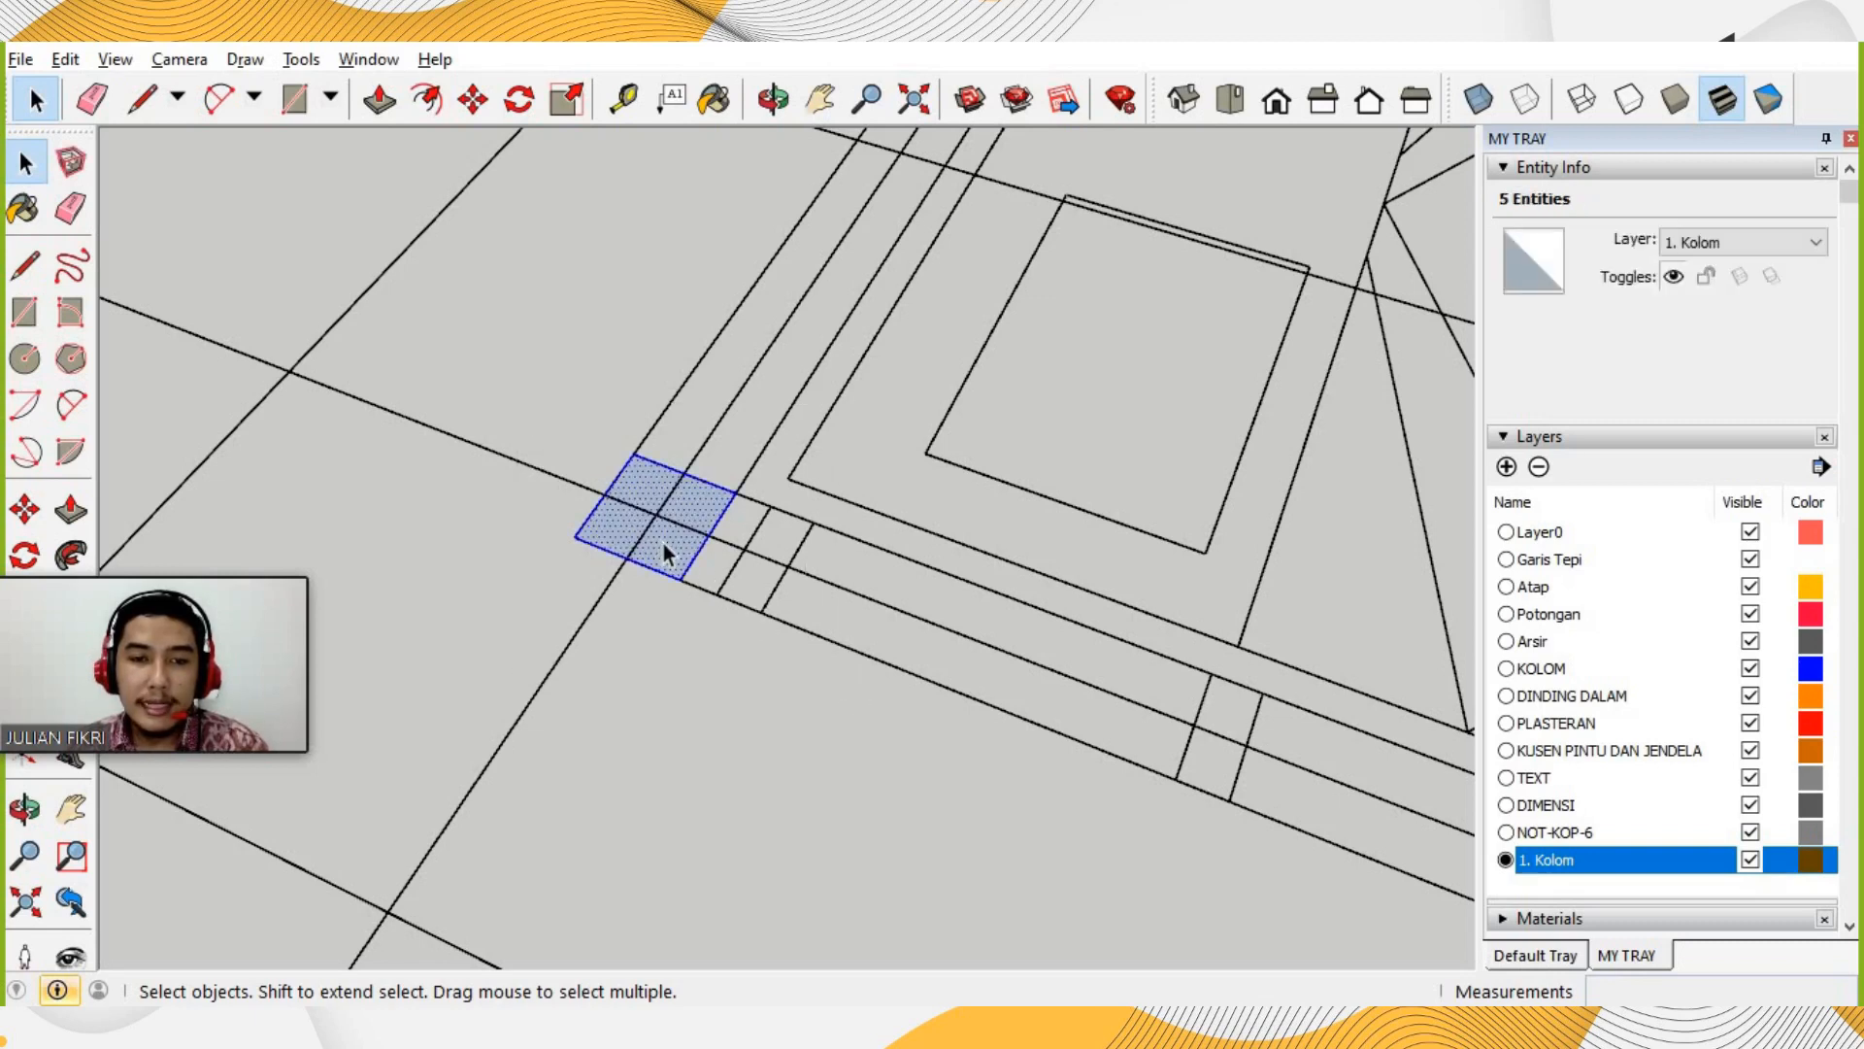
{"action": "right_click", "coordinate": [663, 545]}
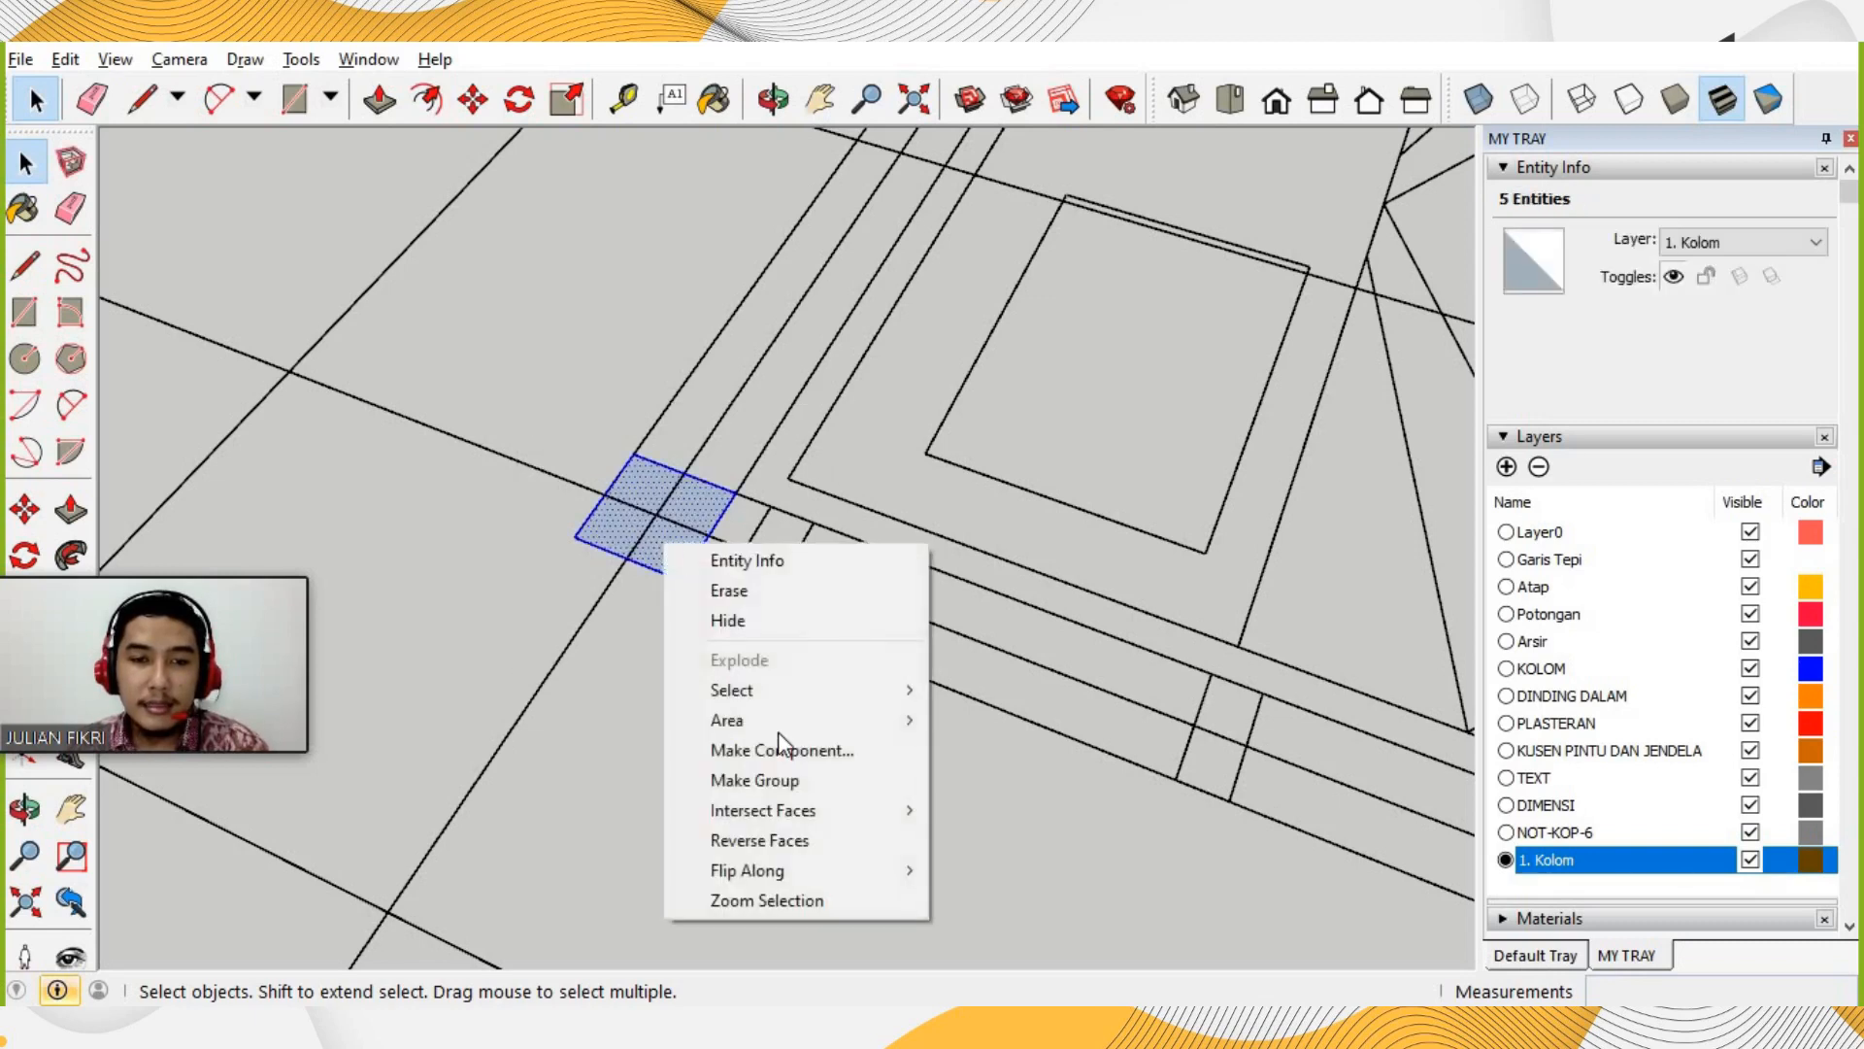
{"action": "left_click", "coordinate": [800, 781]}
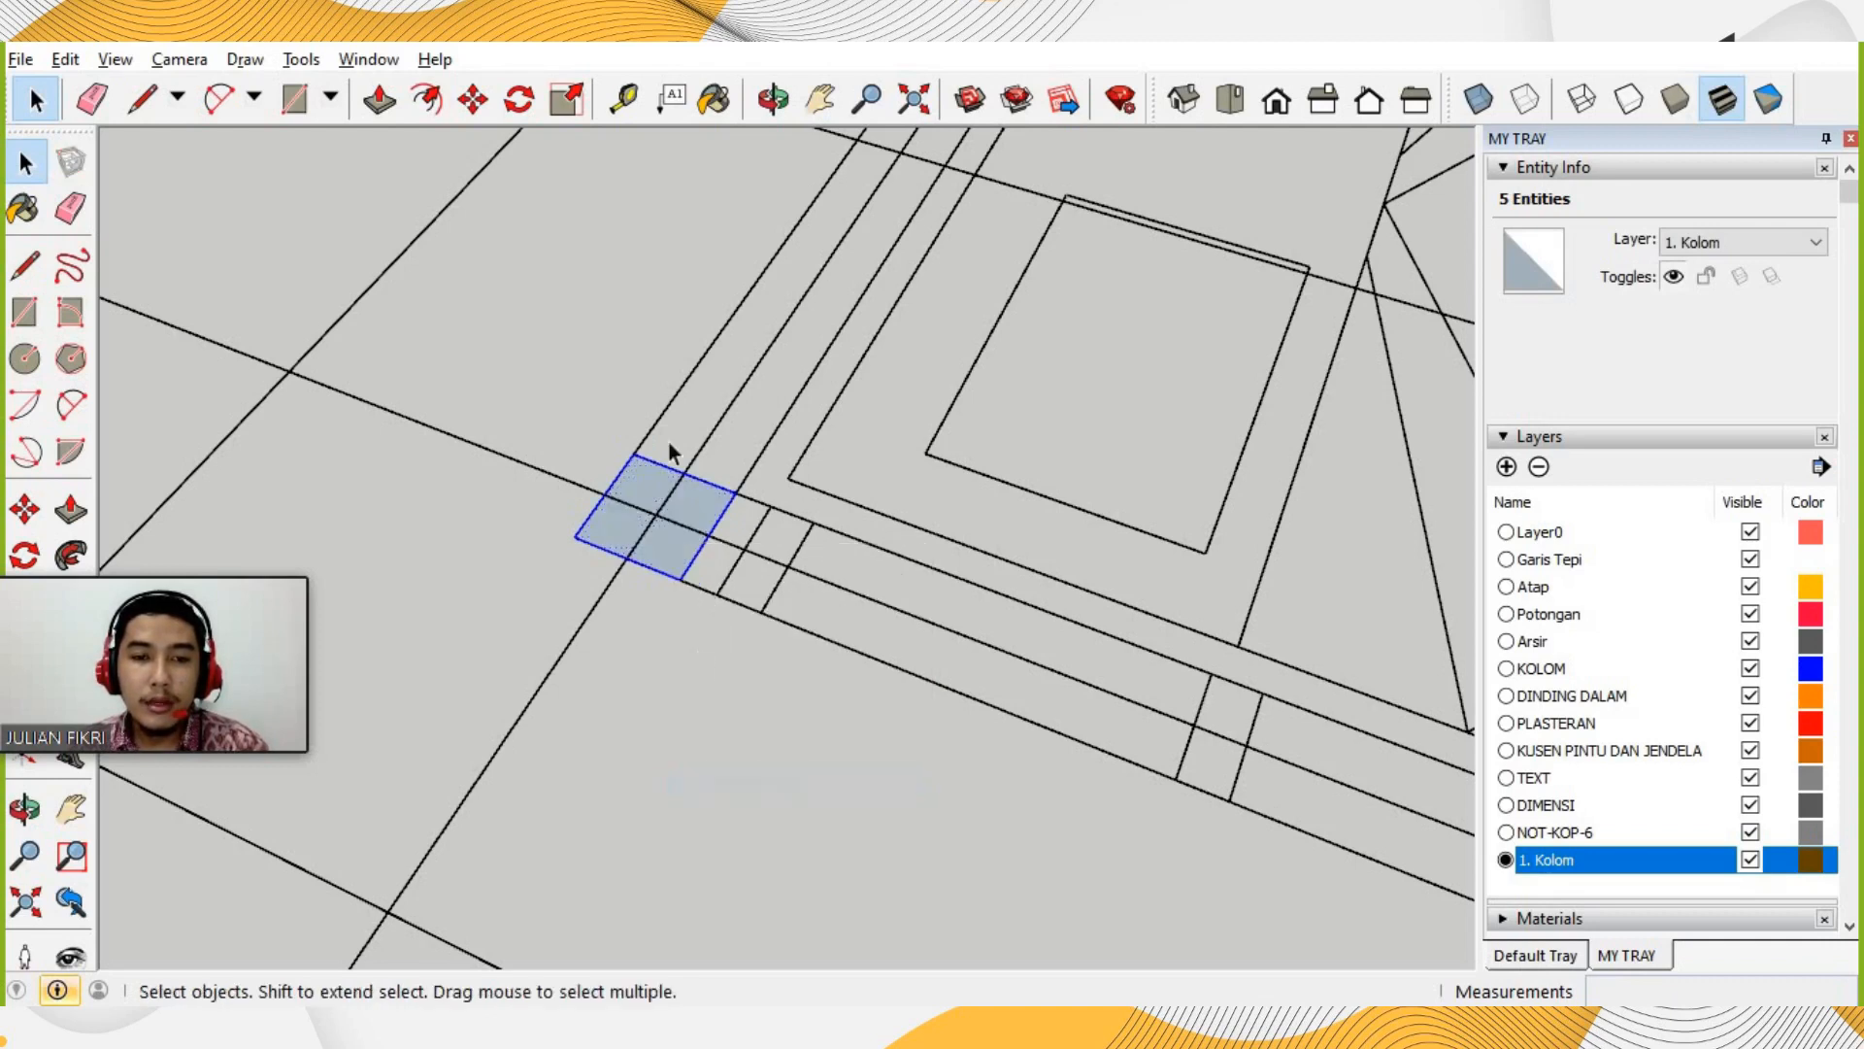
Check that the grouped corner column selects as a single object, and examine its place in the floor plan.
{"action": "left_click", "coordinate": [707, 658]}
{"action": "left_click", "coordinate": [672, 564]}
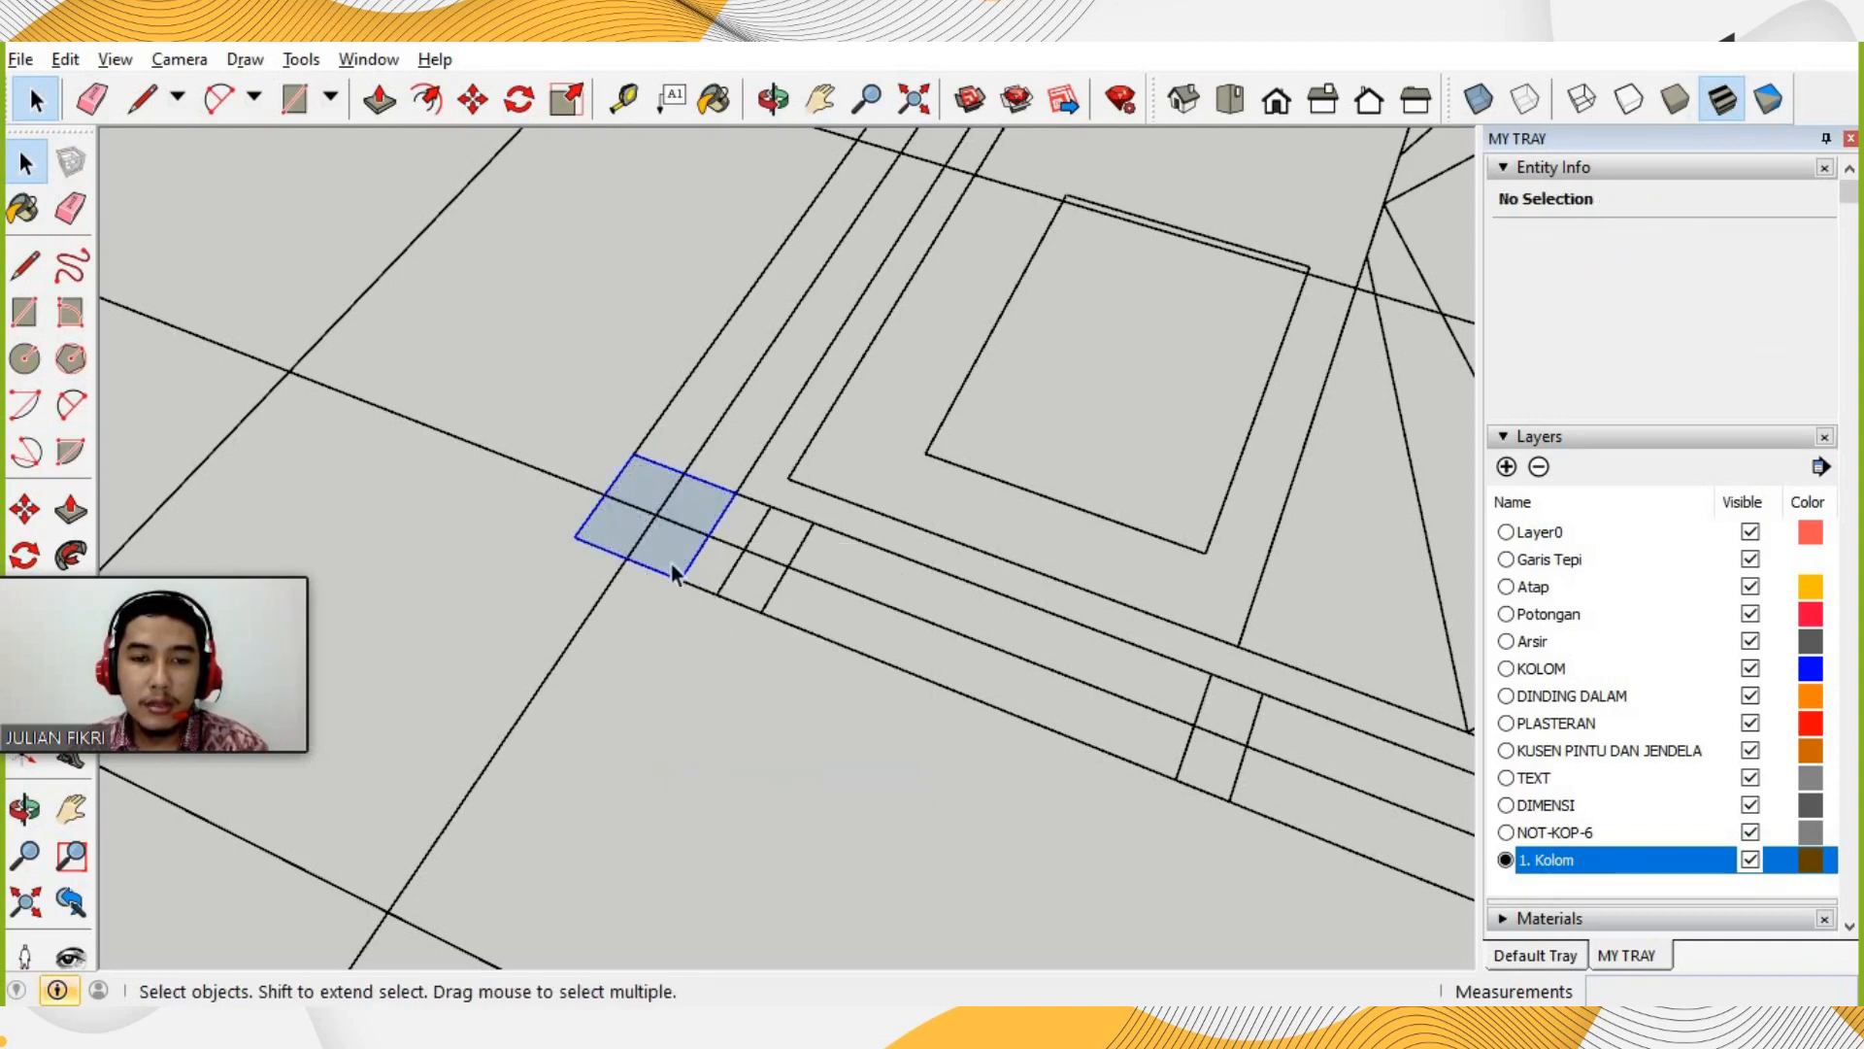
{"action": "left_click", "coordinate": [616, 442]}
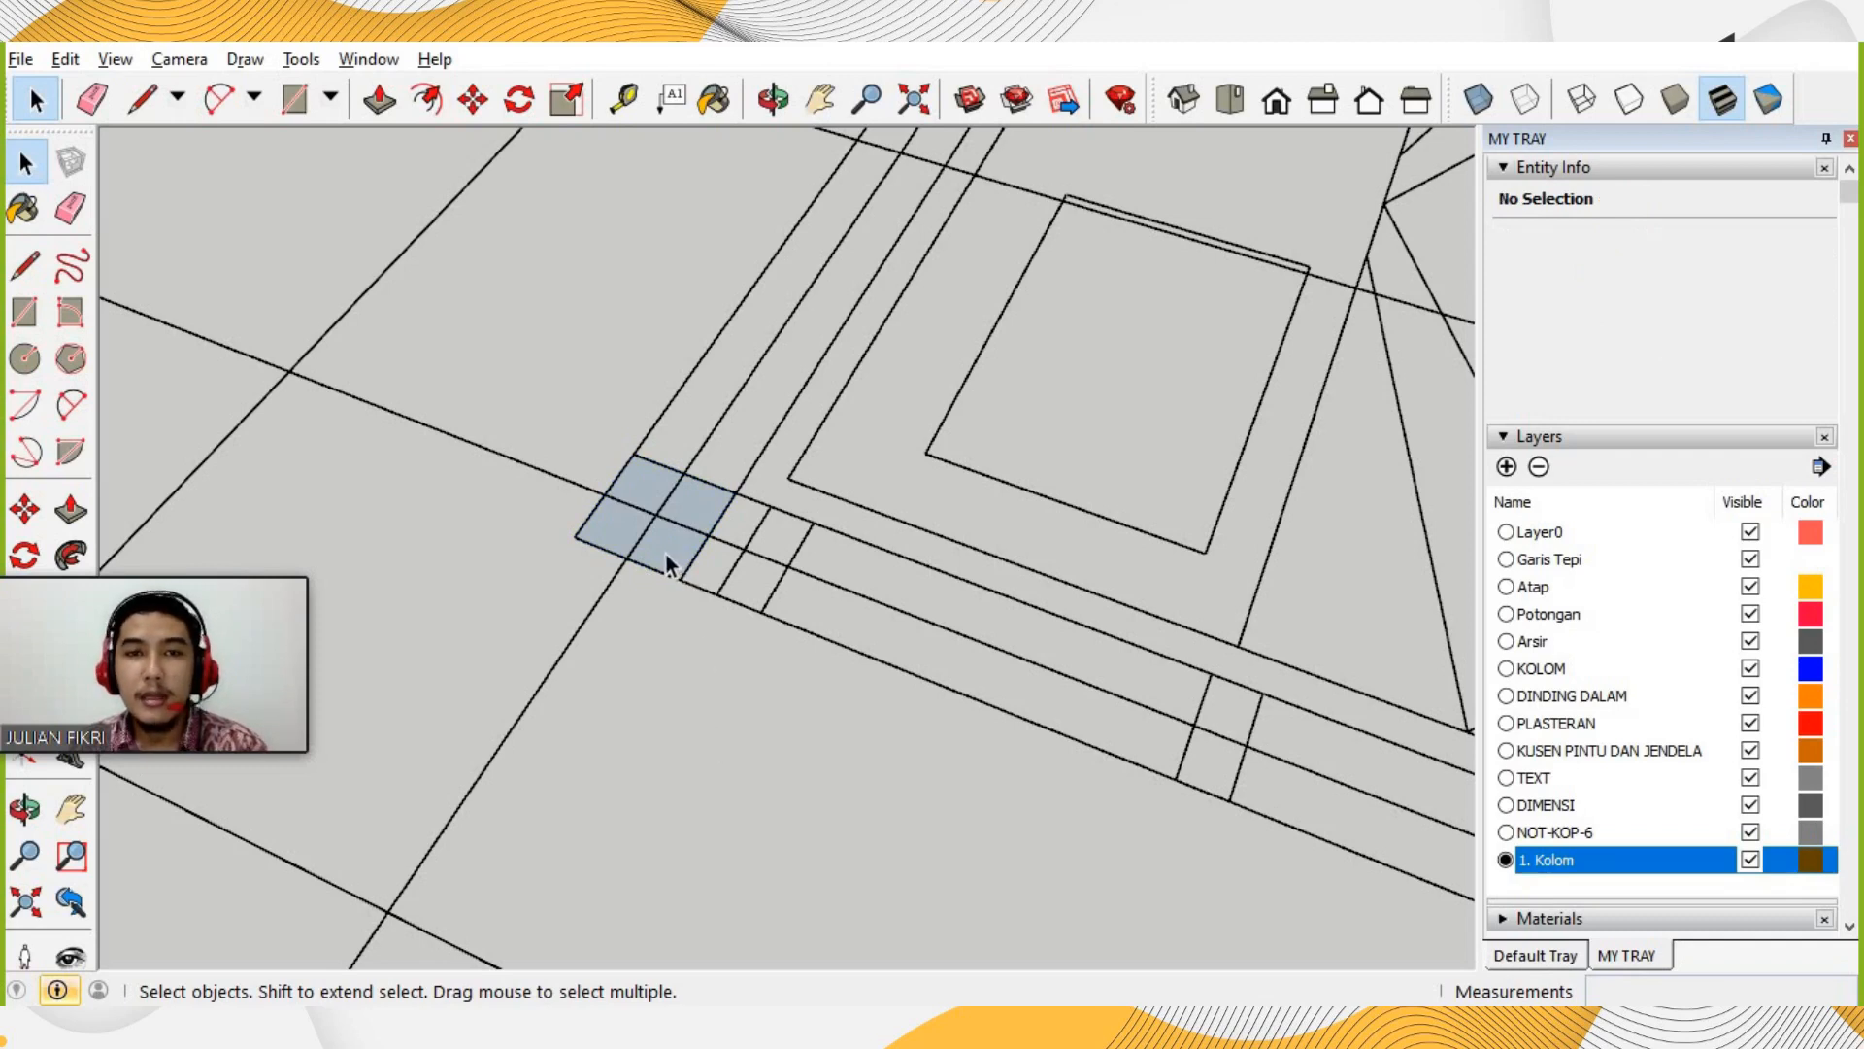
{"action": "left_click", "coordinate": [714, 505]}
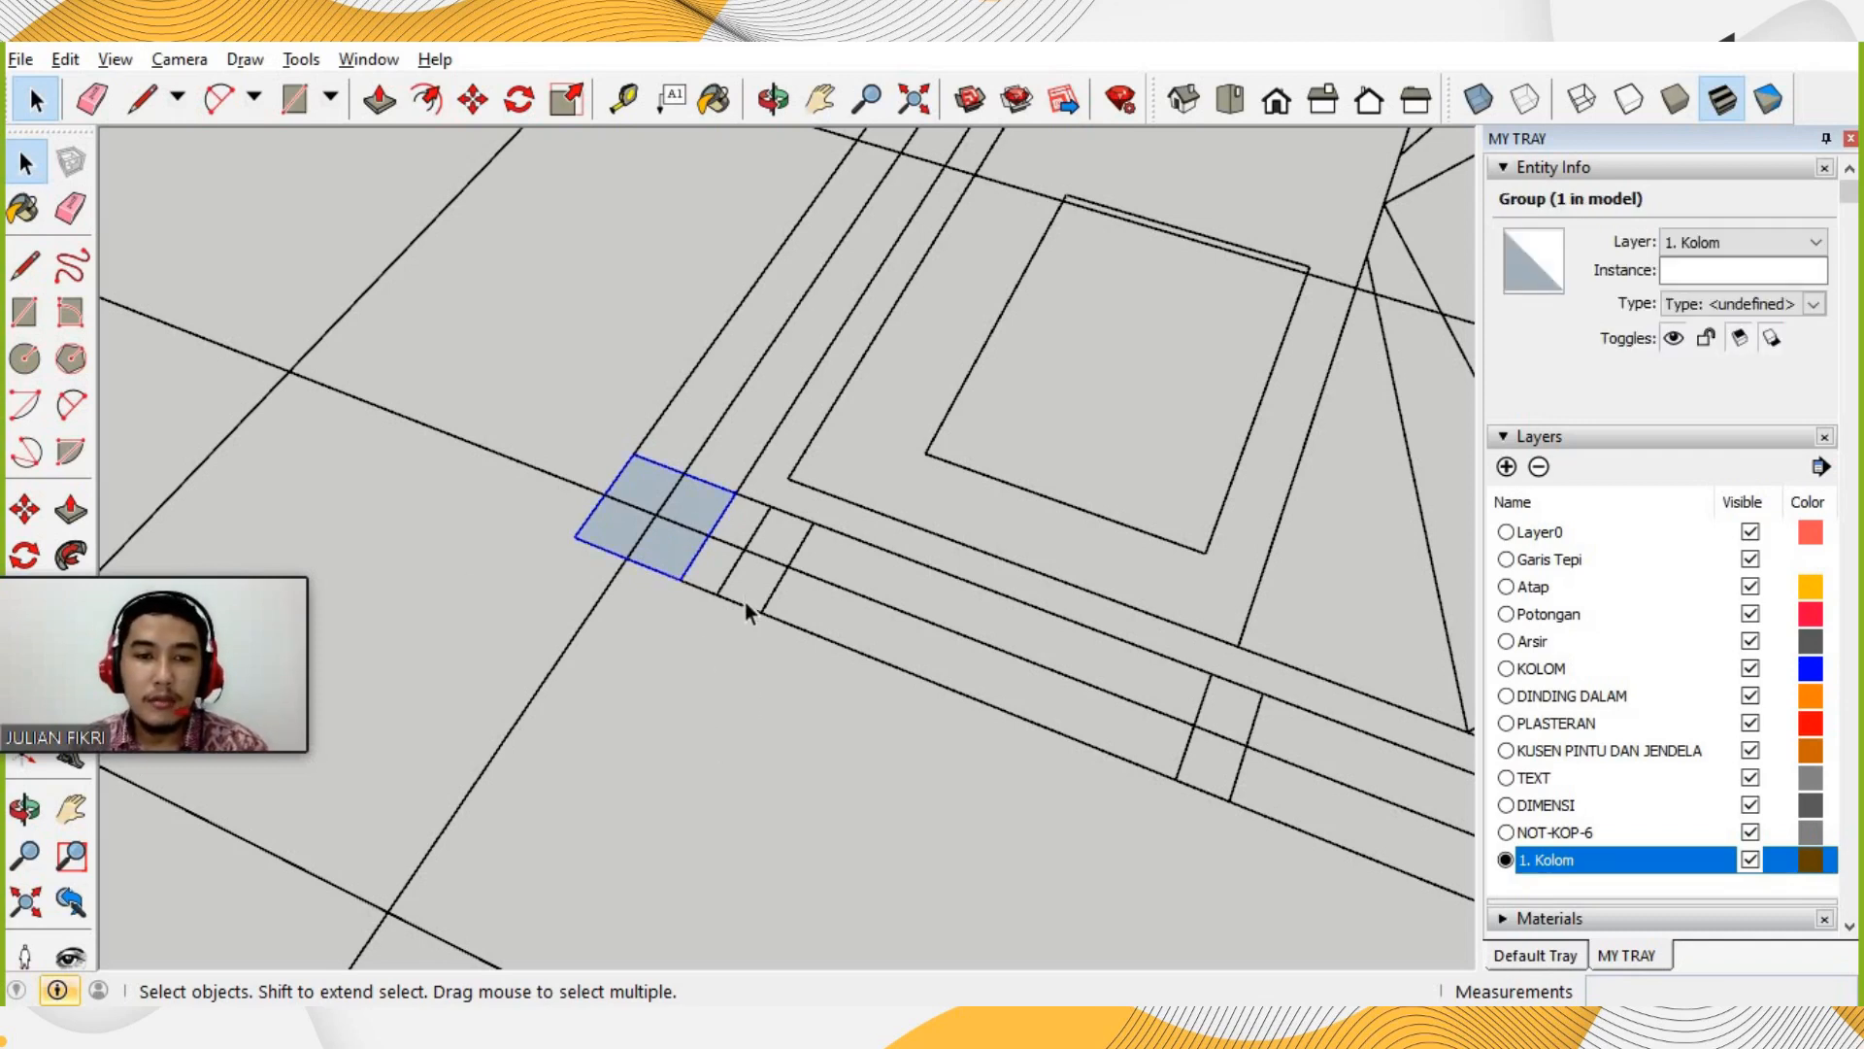
{"action": "left_click", "coordinate": [719, 559]}
{"action": "scroll", "coordinate": [641, 719], "scroll_direction": "down", "scroll_amount": 5}
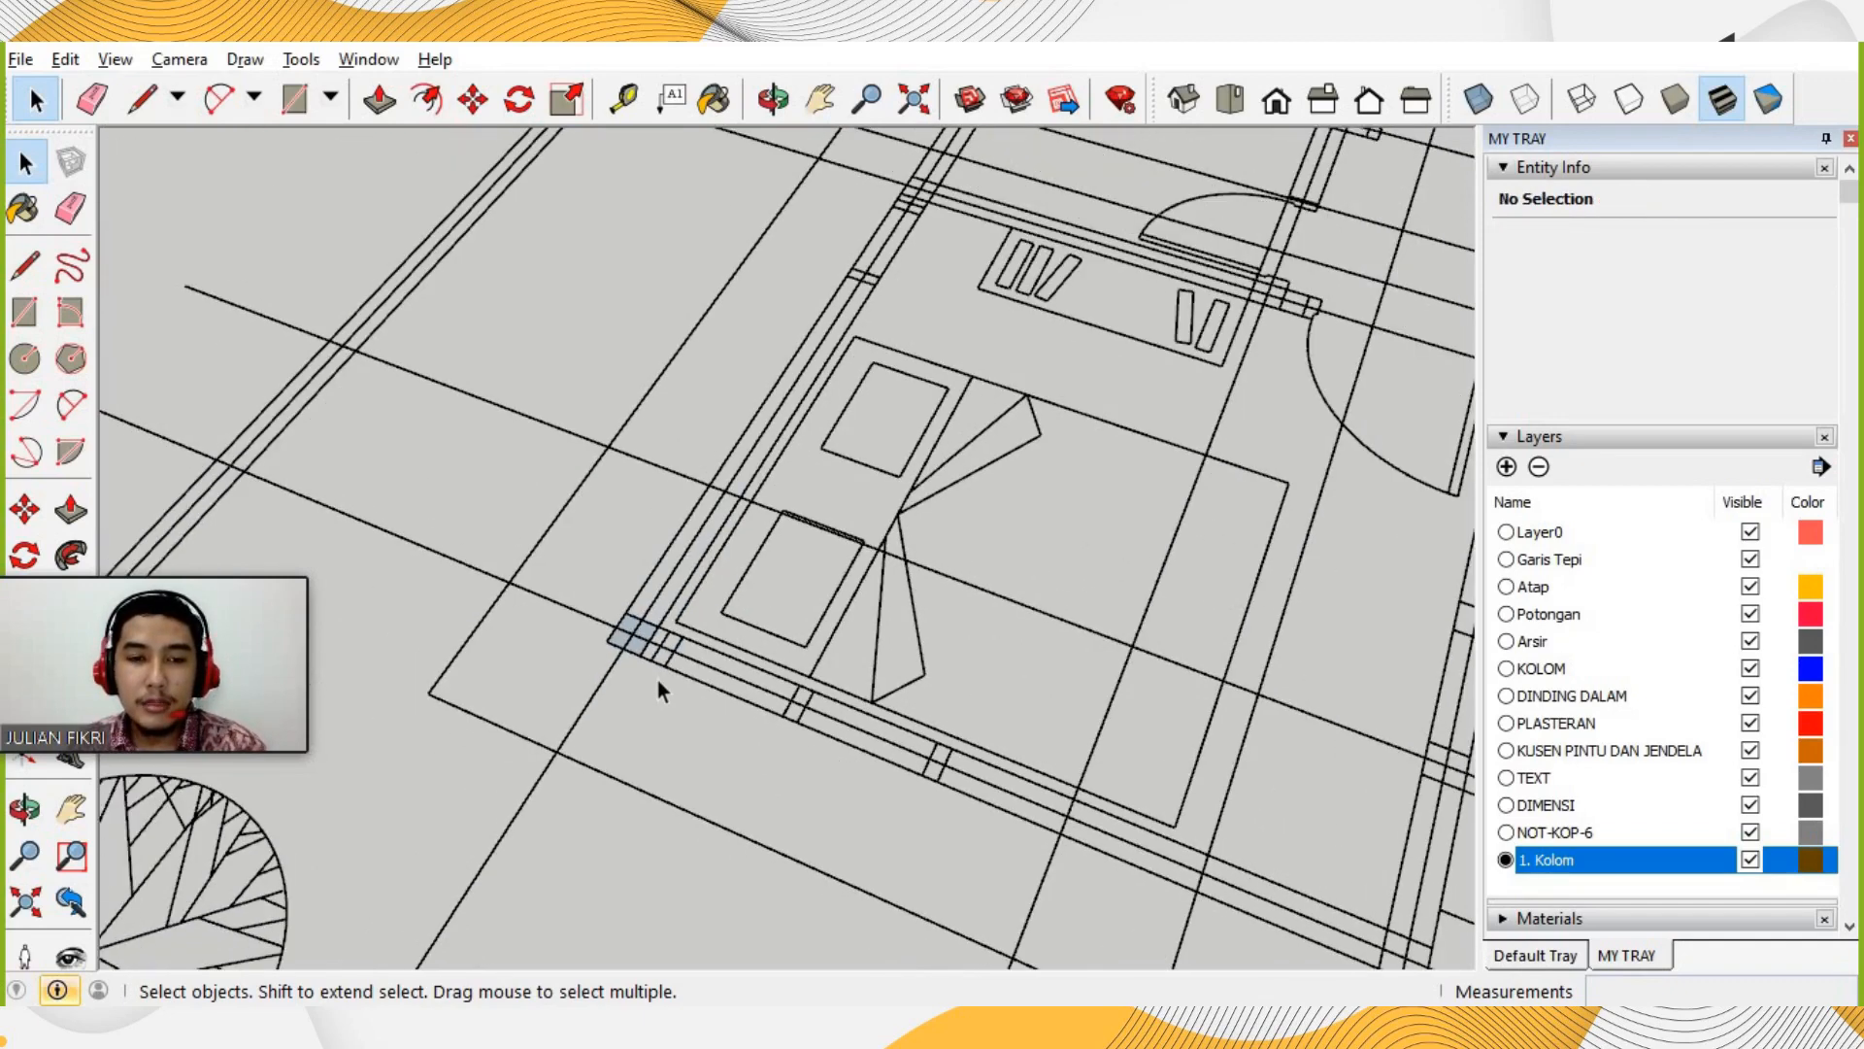
{"action": "scroll", "coordinate": [657, 684], "scroll_direction": "up", "scroll_amount": 4}
{"action": "scroll", "coordinate": [632, 708], "scroll_direction": "down", "scroll_amount": 3}
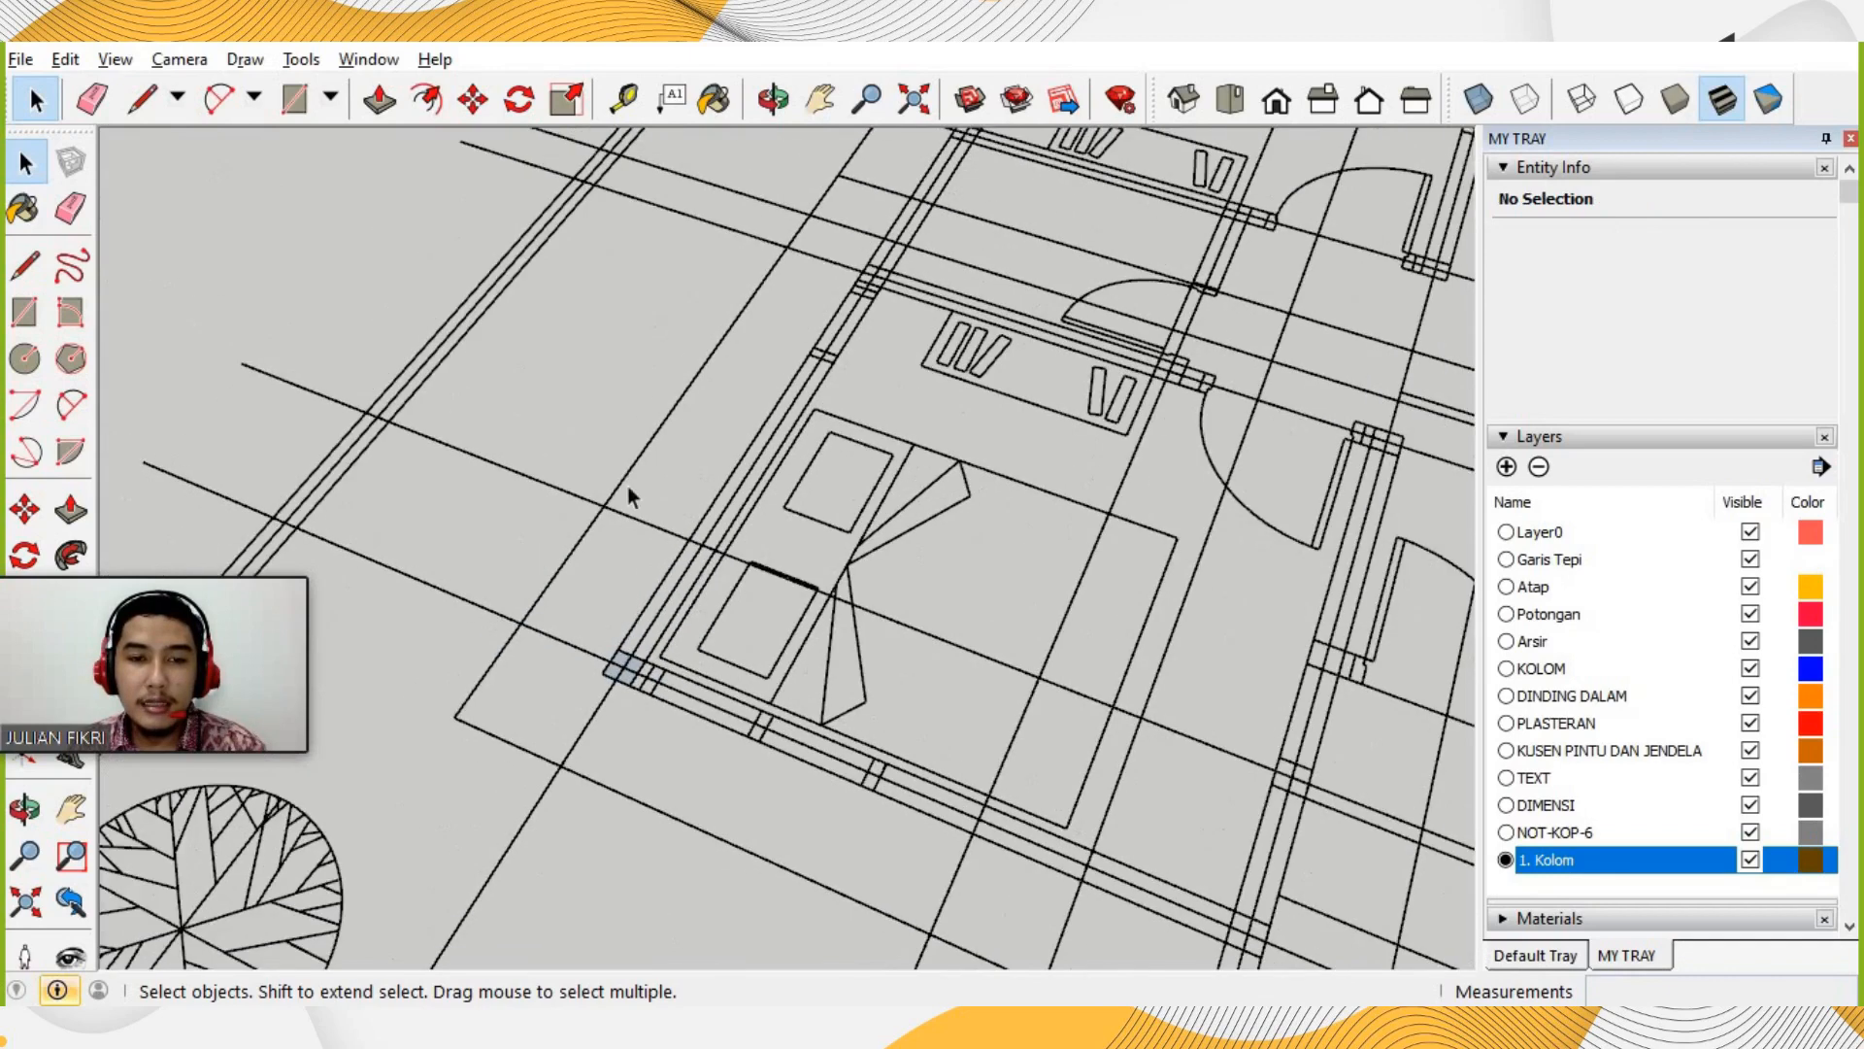
Open the corner column group for editing, close it again and examine how it selects as a whole.
{"action": "scroll", "coordinate": [636, 405], "scroll_direction": "up", "scroll_amount": 2}
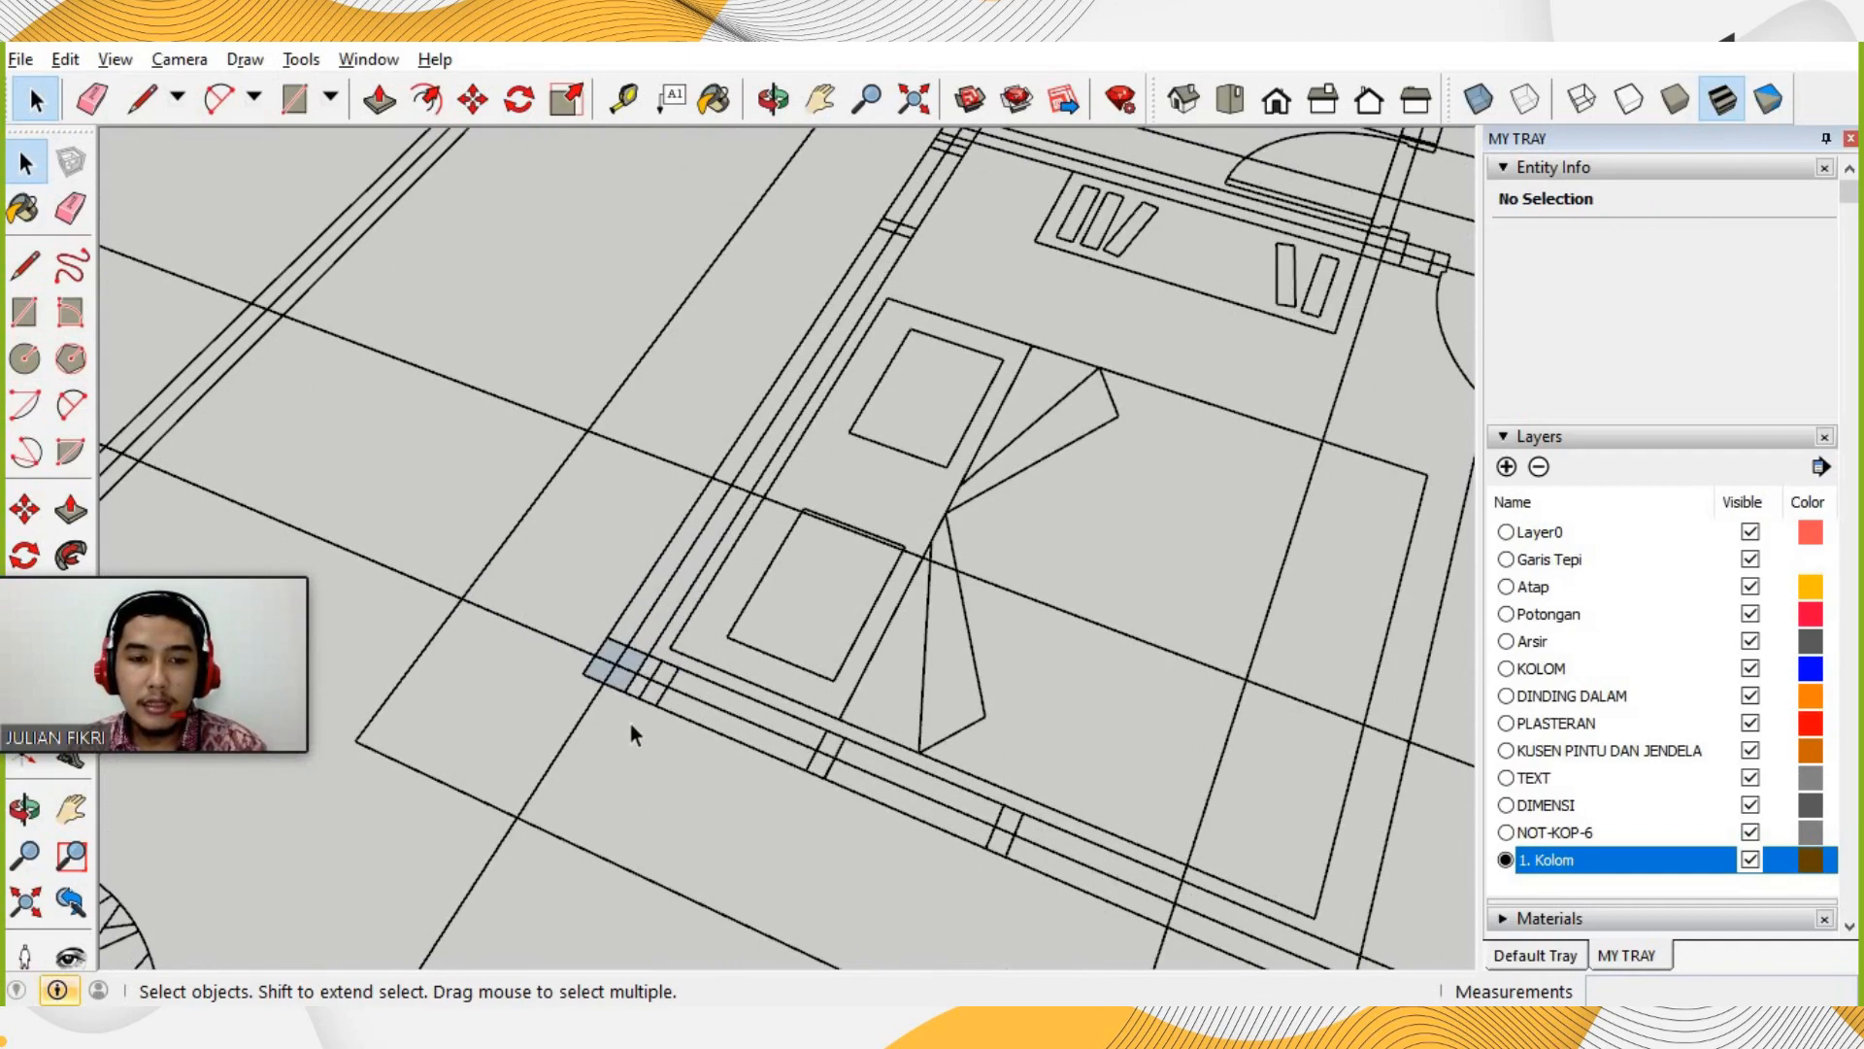
{"action": "scroll", "coordinate": [631, 719], "scroll_direction": "up", "scroll_amount": 3}
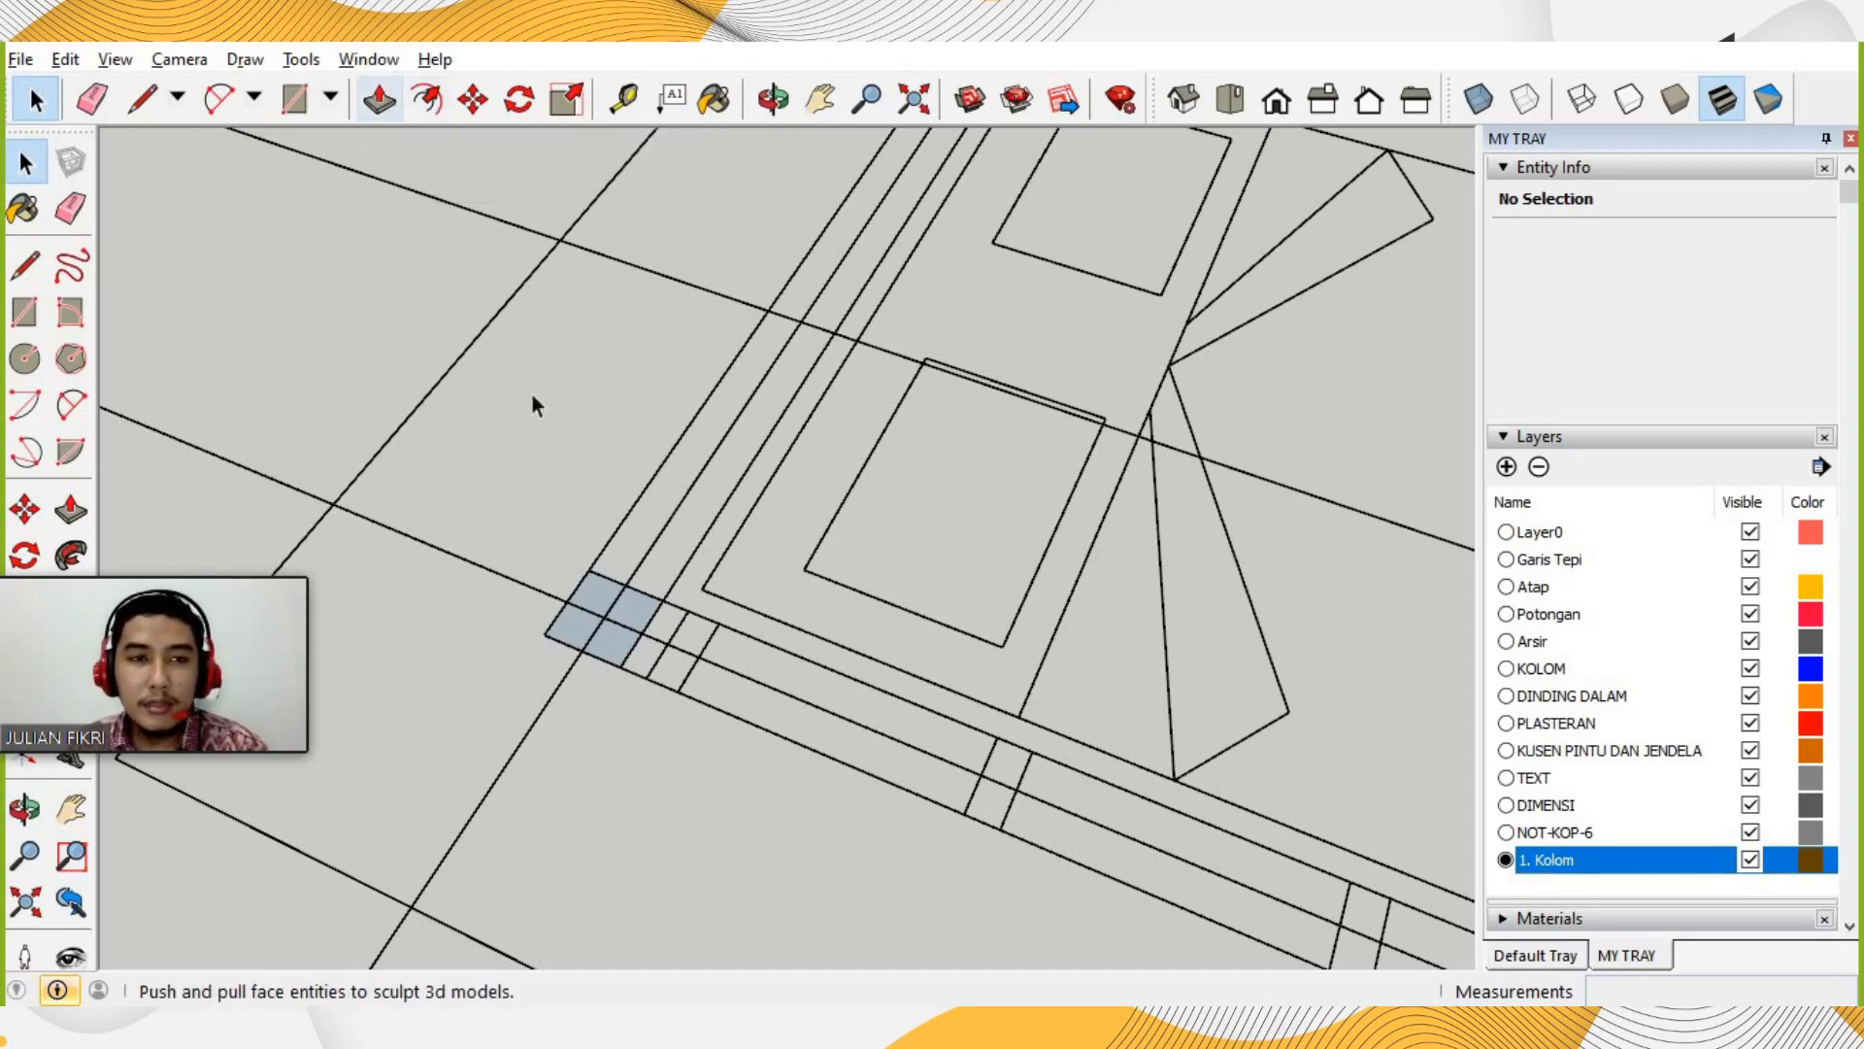
{"action": "left_click", "coordinate": [624, 649]}
{"action": "double_click", "coordinate": [622, 642]}
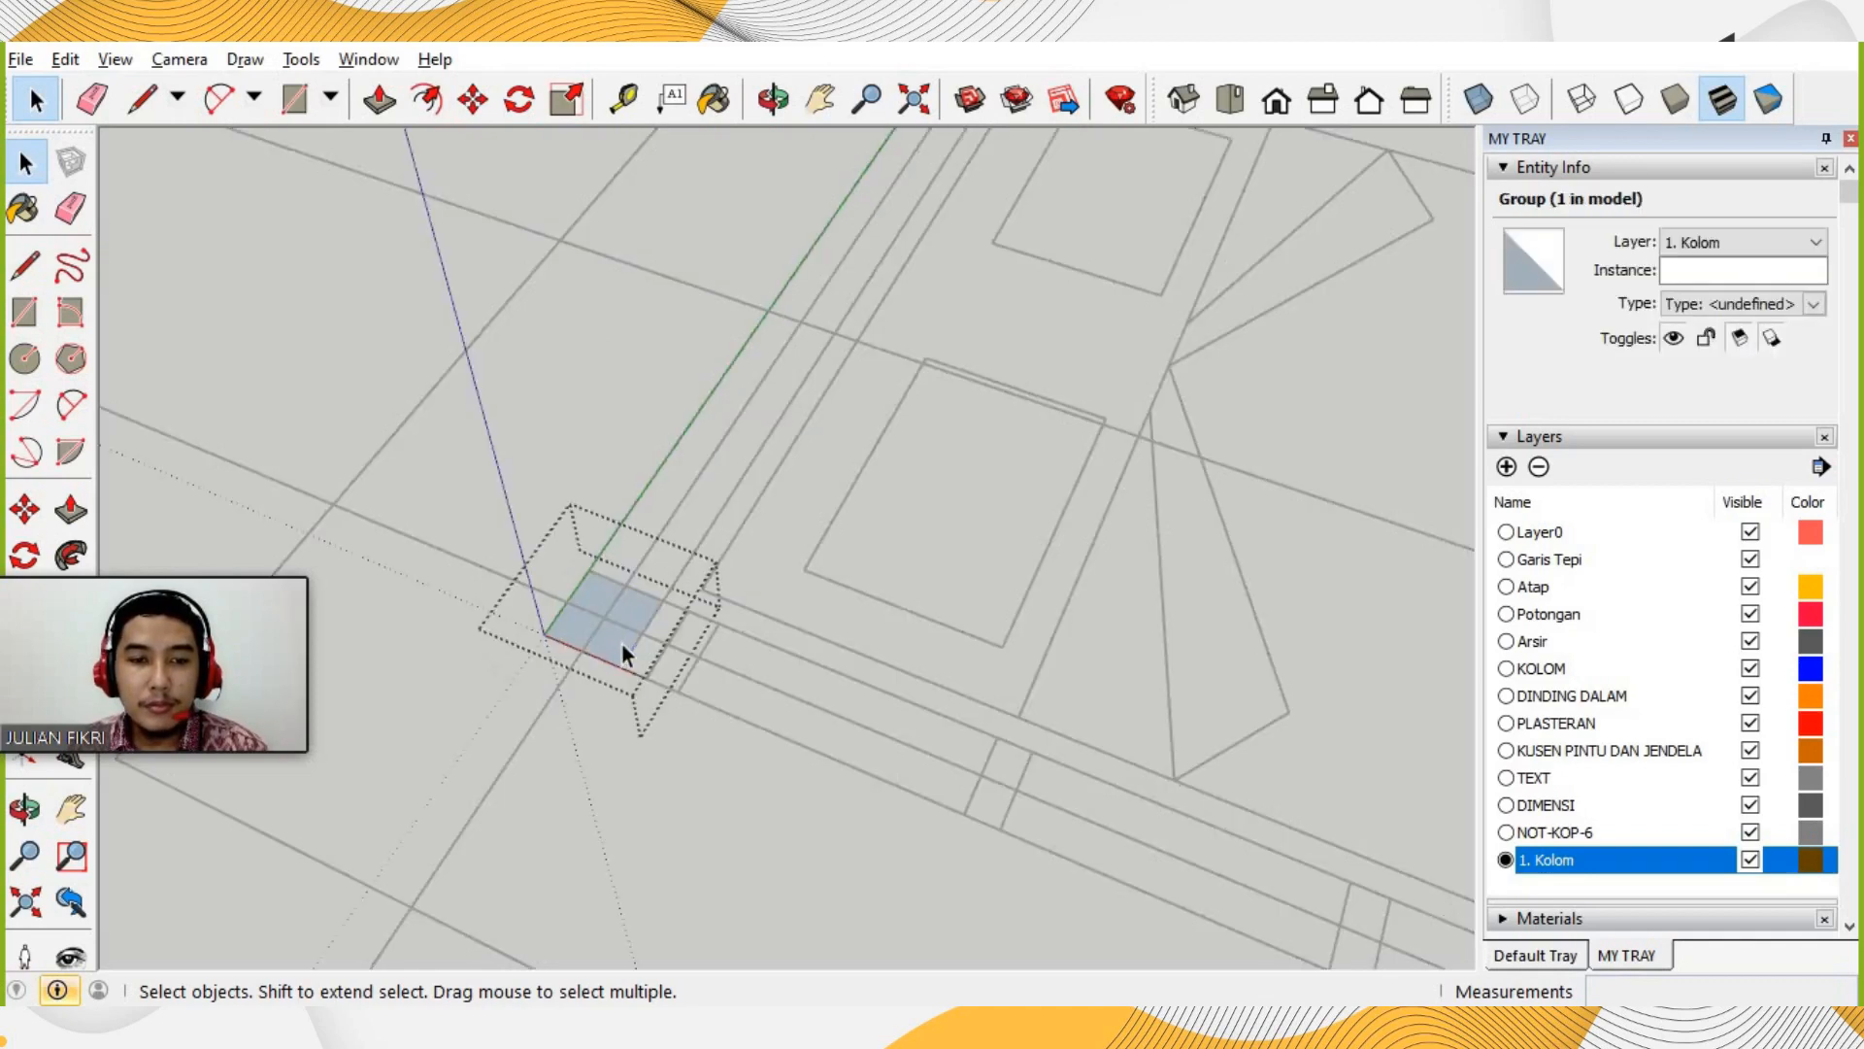
{"action": "left_click", "coordinate": [652, 676]}
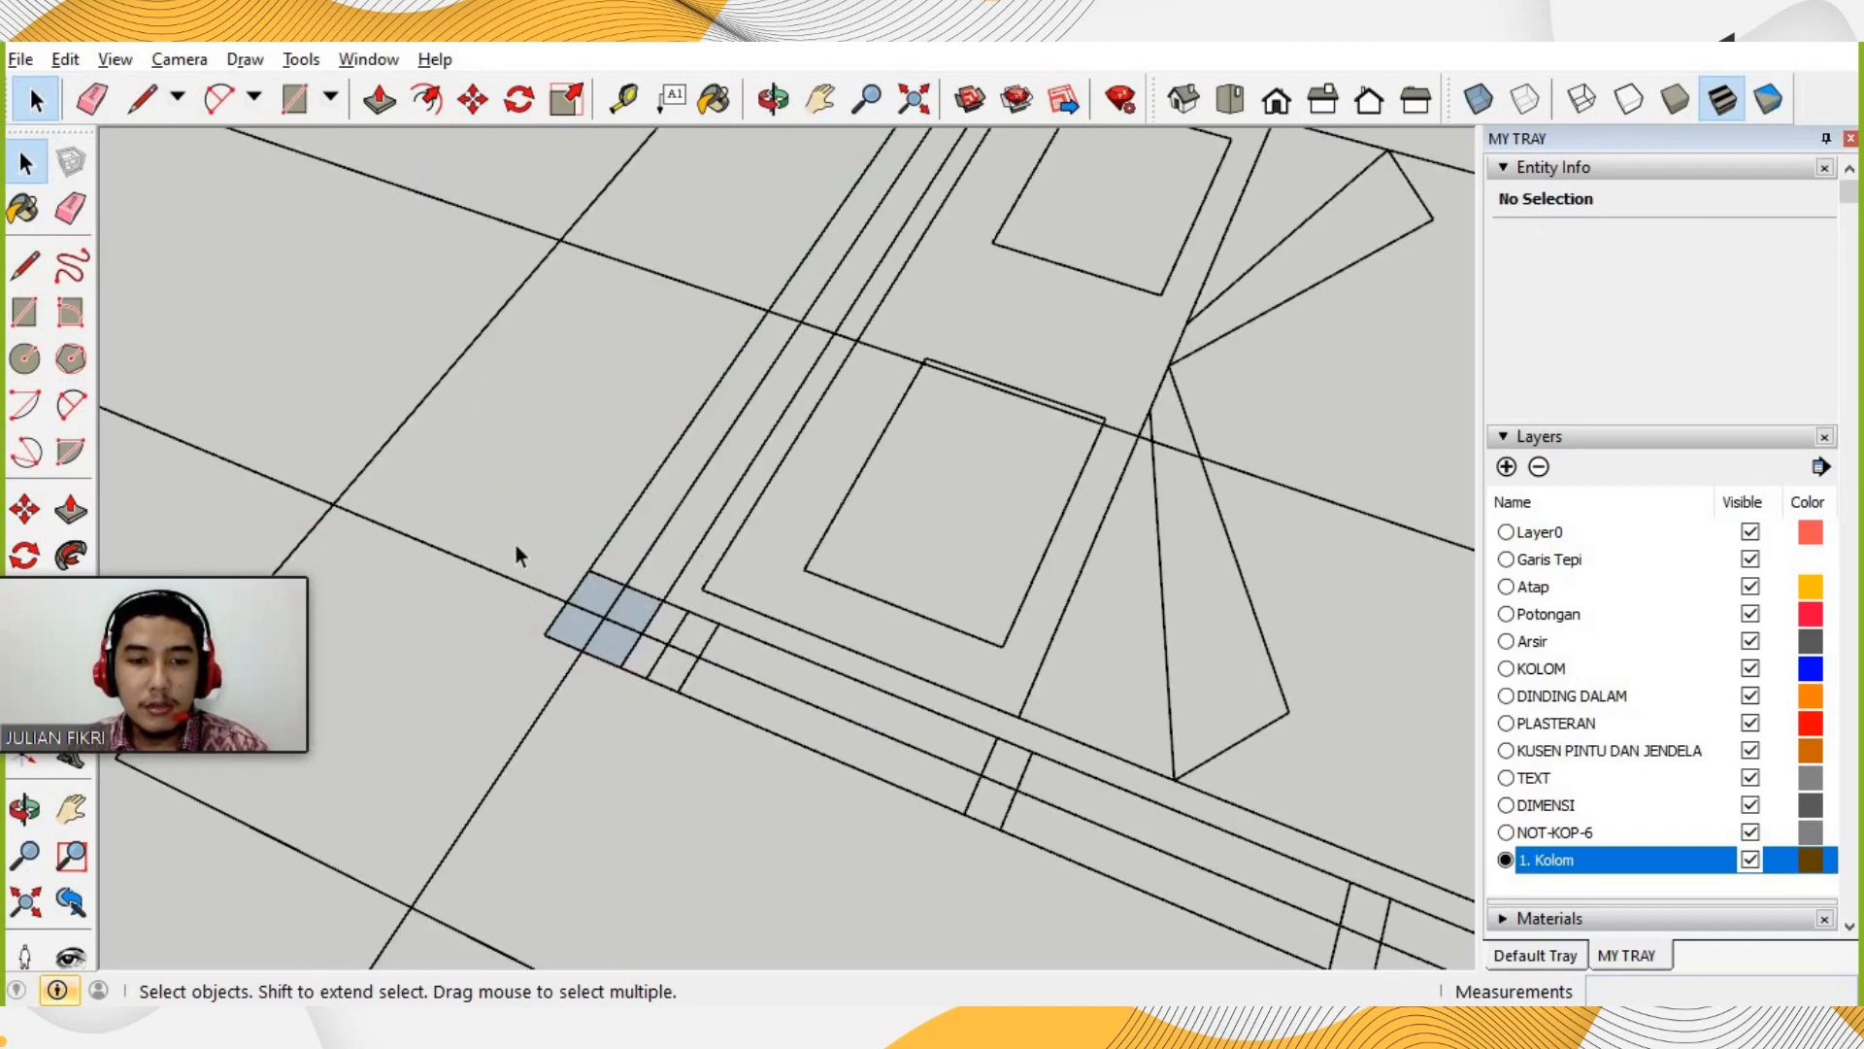
{"action": "left_click", "coordinate": [606, 621]}
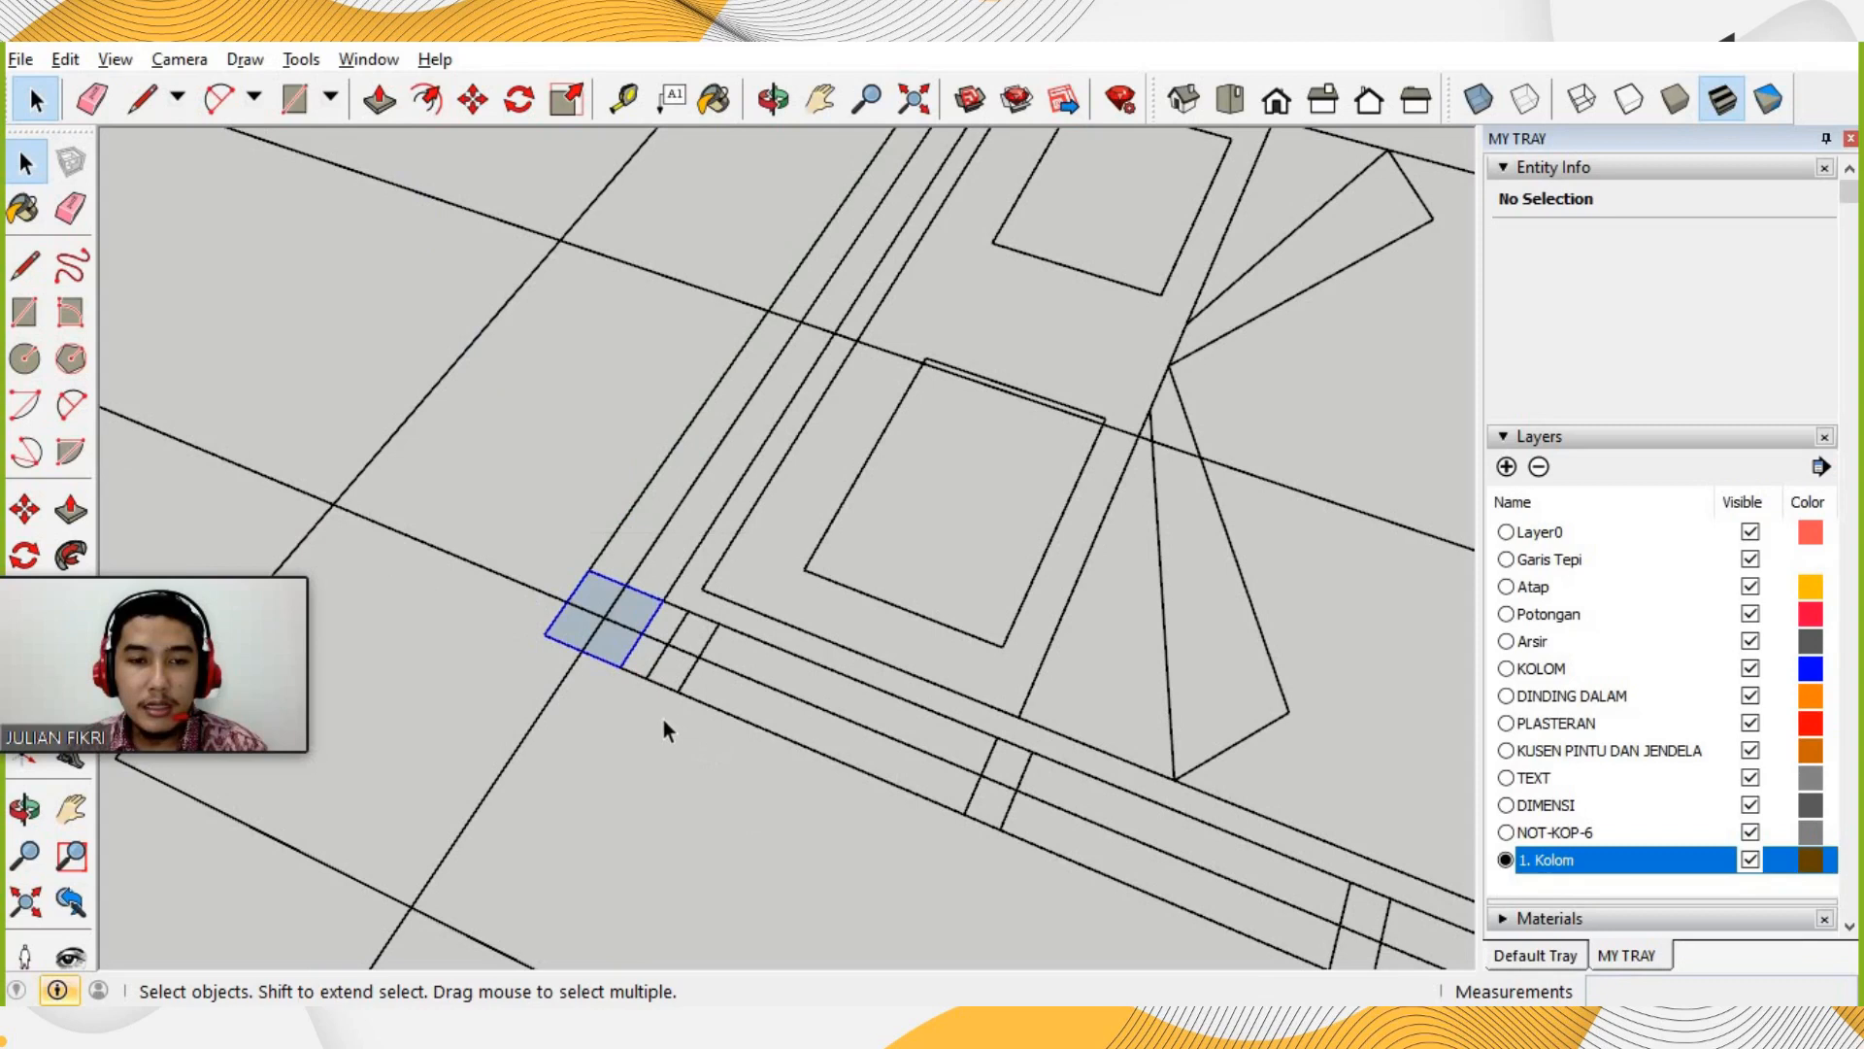
{"action": "double_click", "coordinate": [634, 606]}
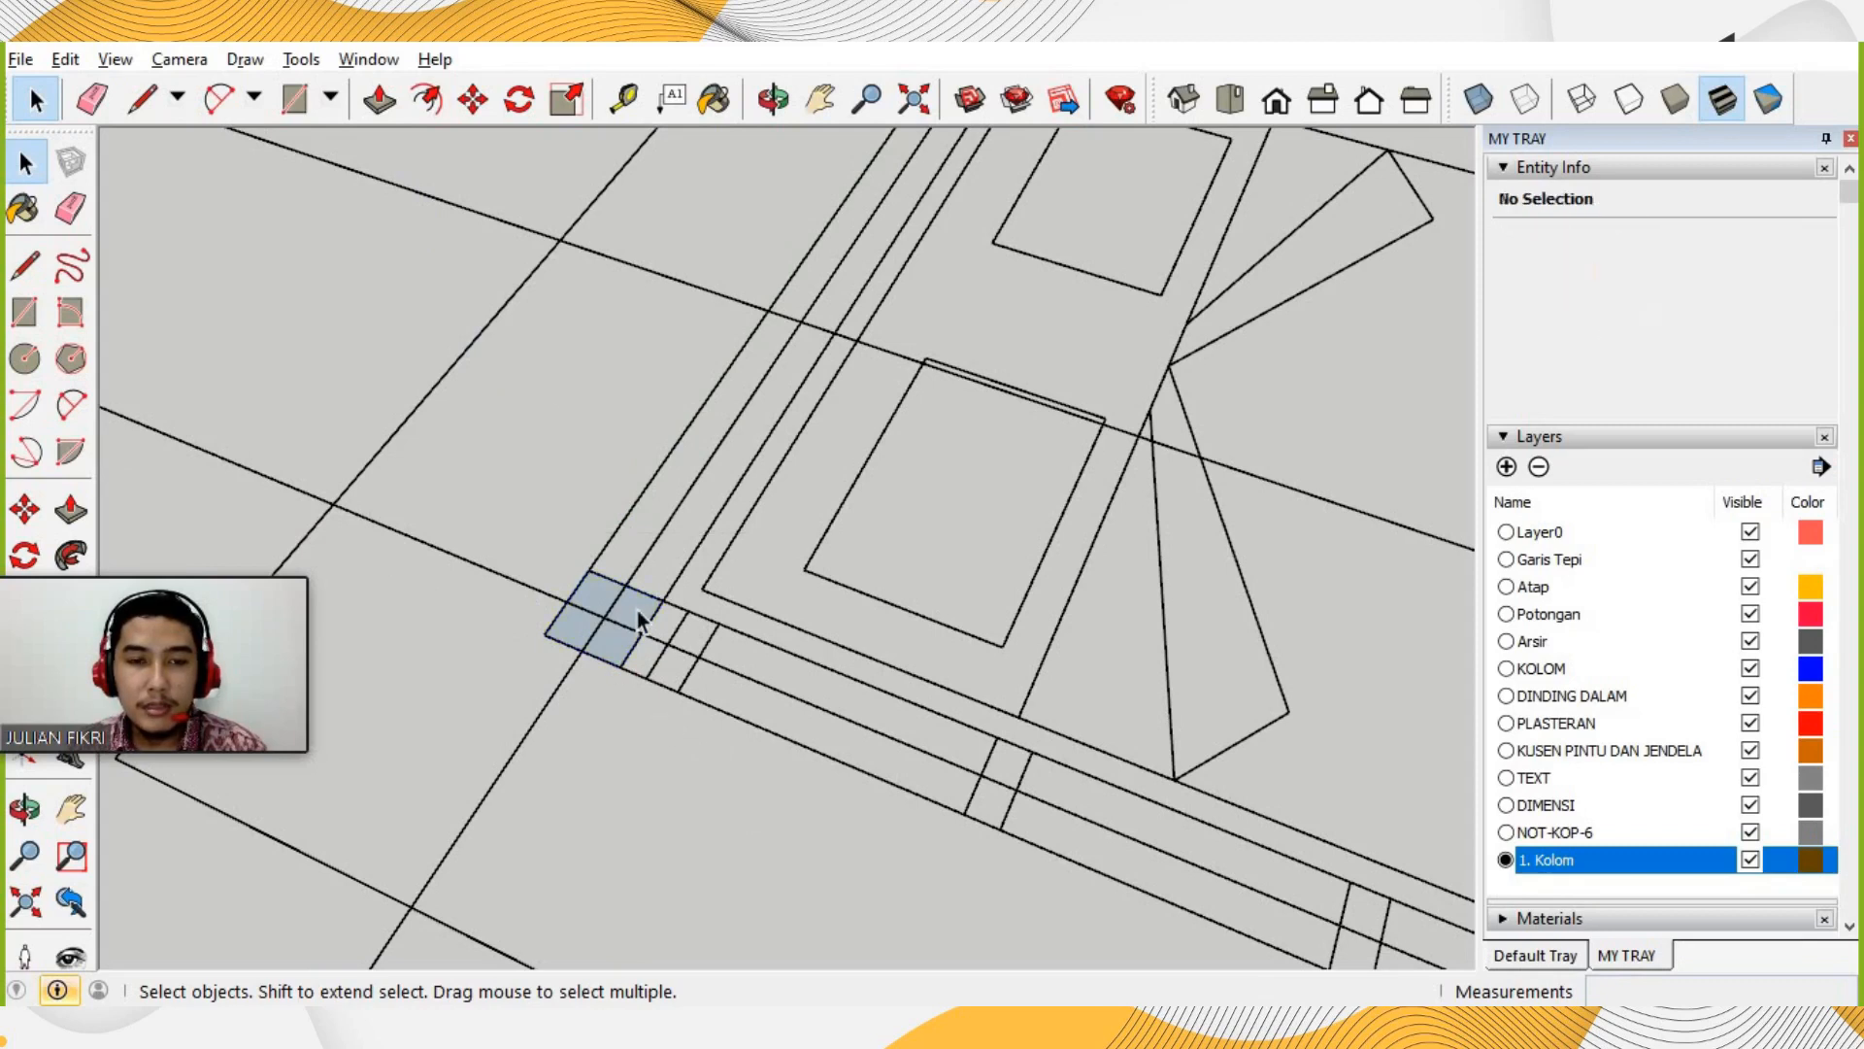
Try Push/Pull on the grouped corner column's face without opening the group for editing.
{"action": "left_click", "coordinate": [377, 101]}
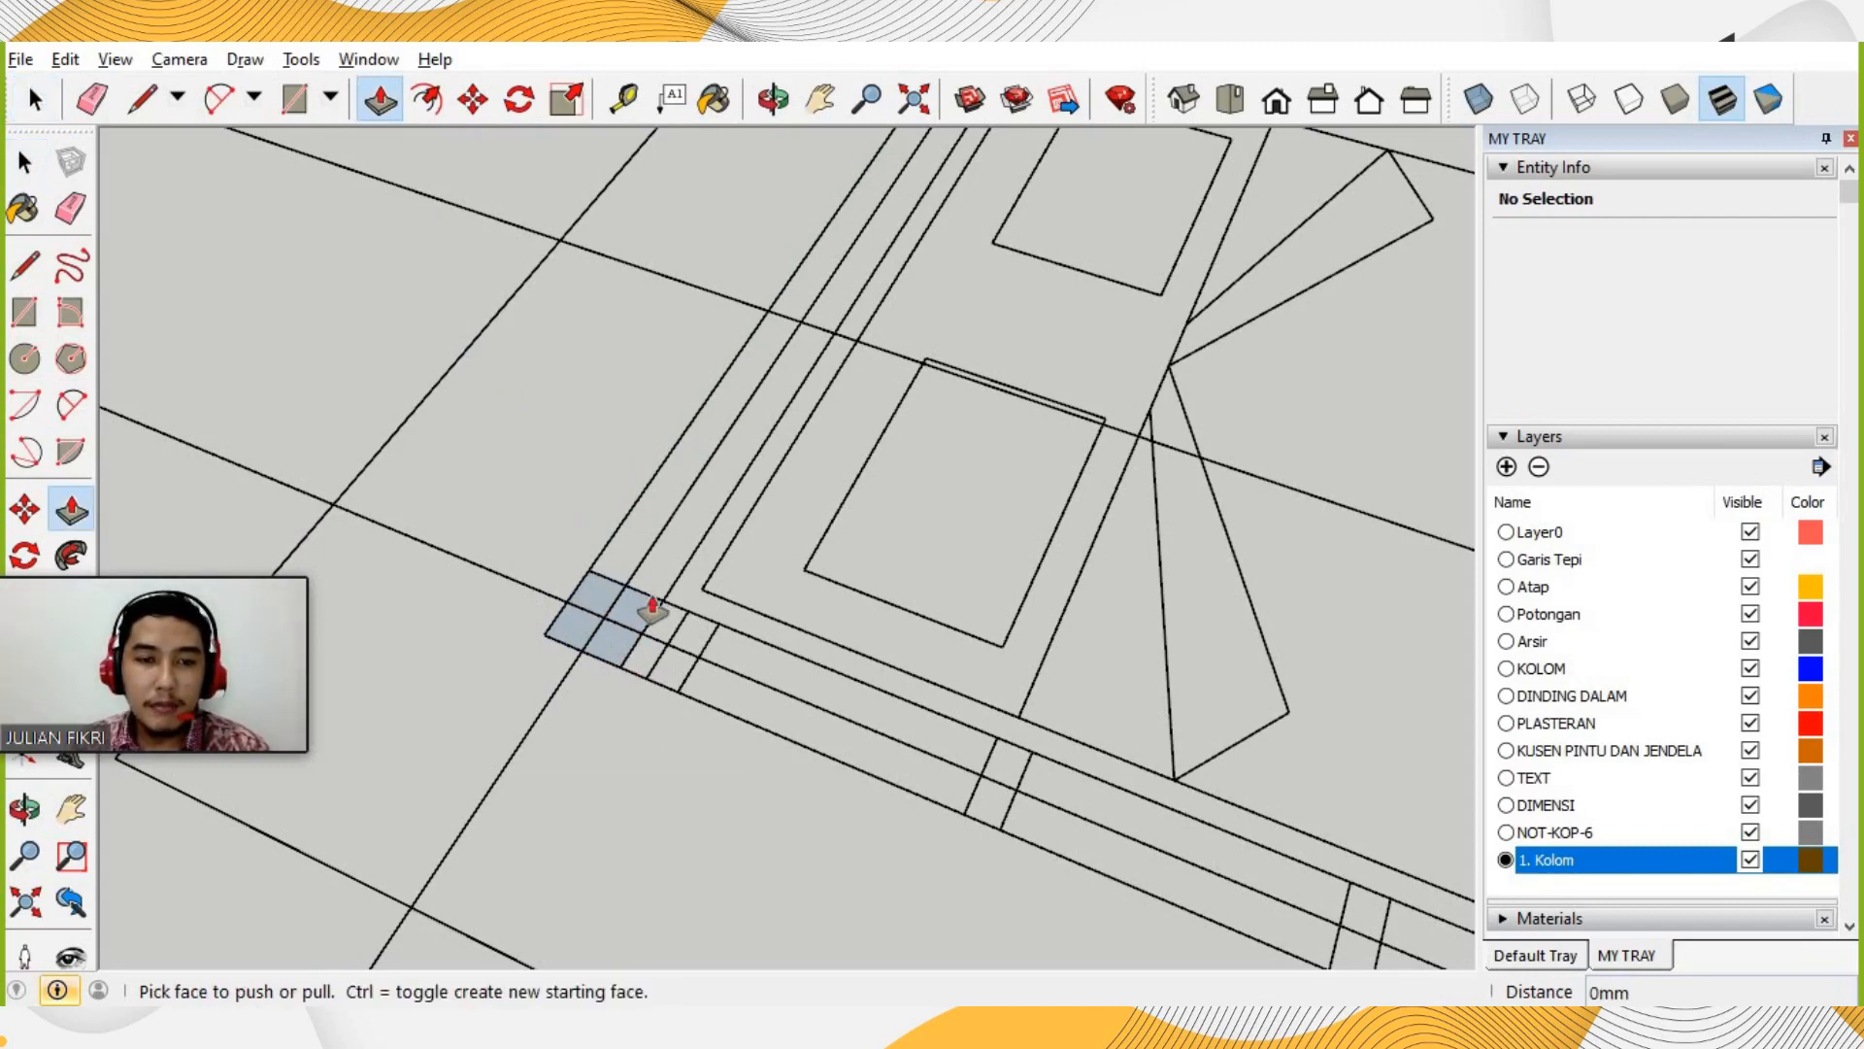
{"action": "scroll", "coordinate": [599, 629], "scroll_direction": "up", "scroll_amount": 5}
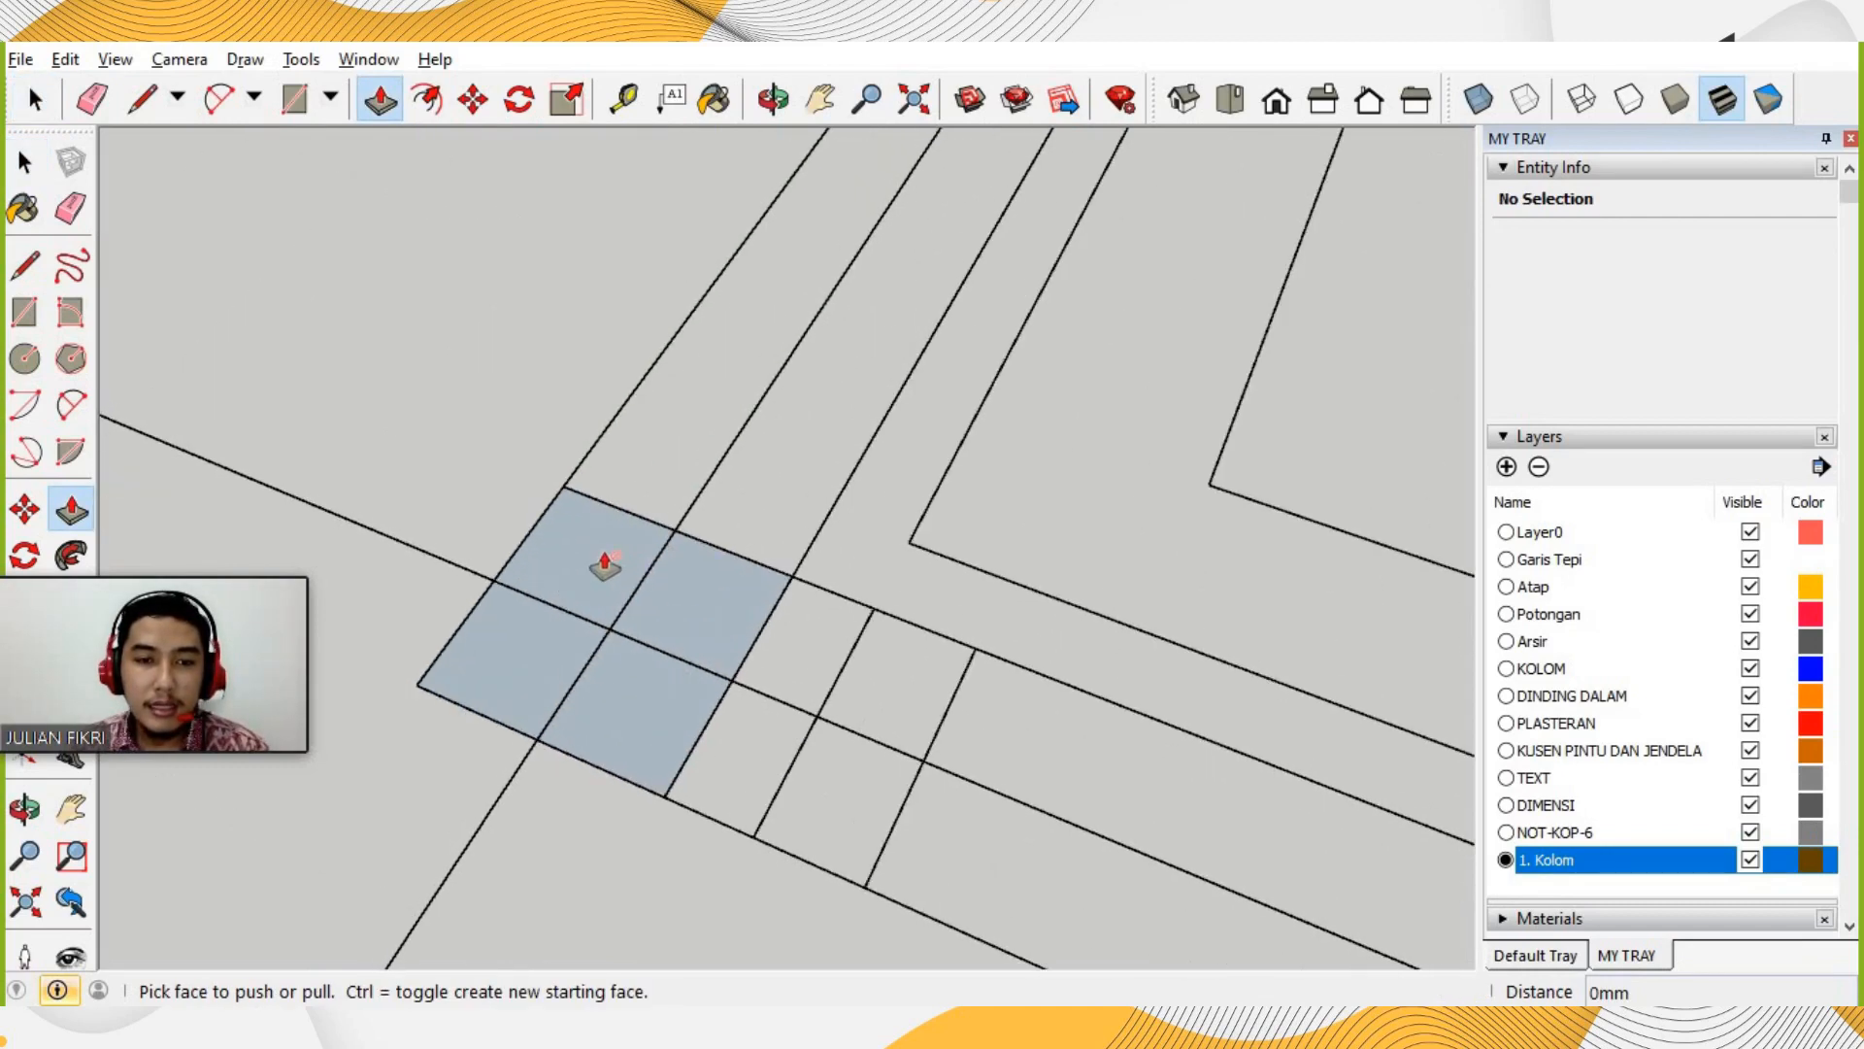
{"action": "scroll", "coordinate": [656, 684], "scroll_direction": "down", "scroll_amount": 6}
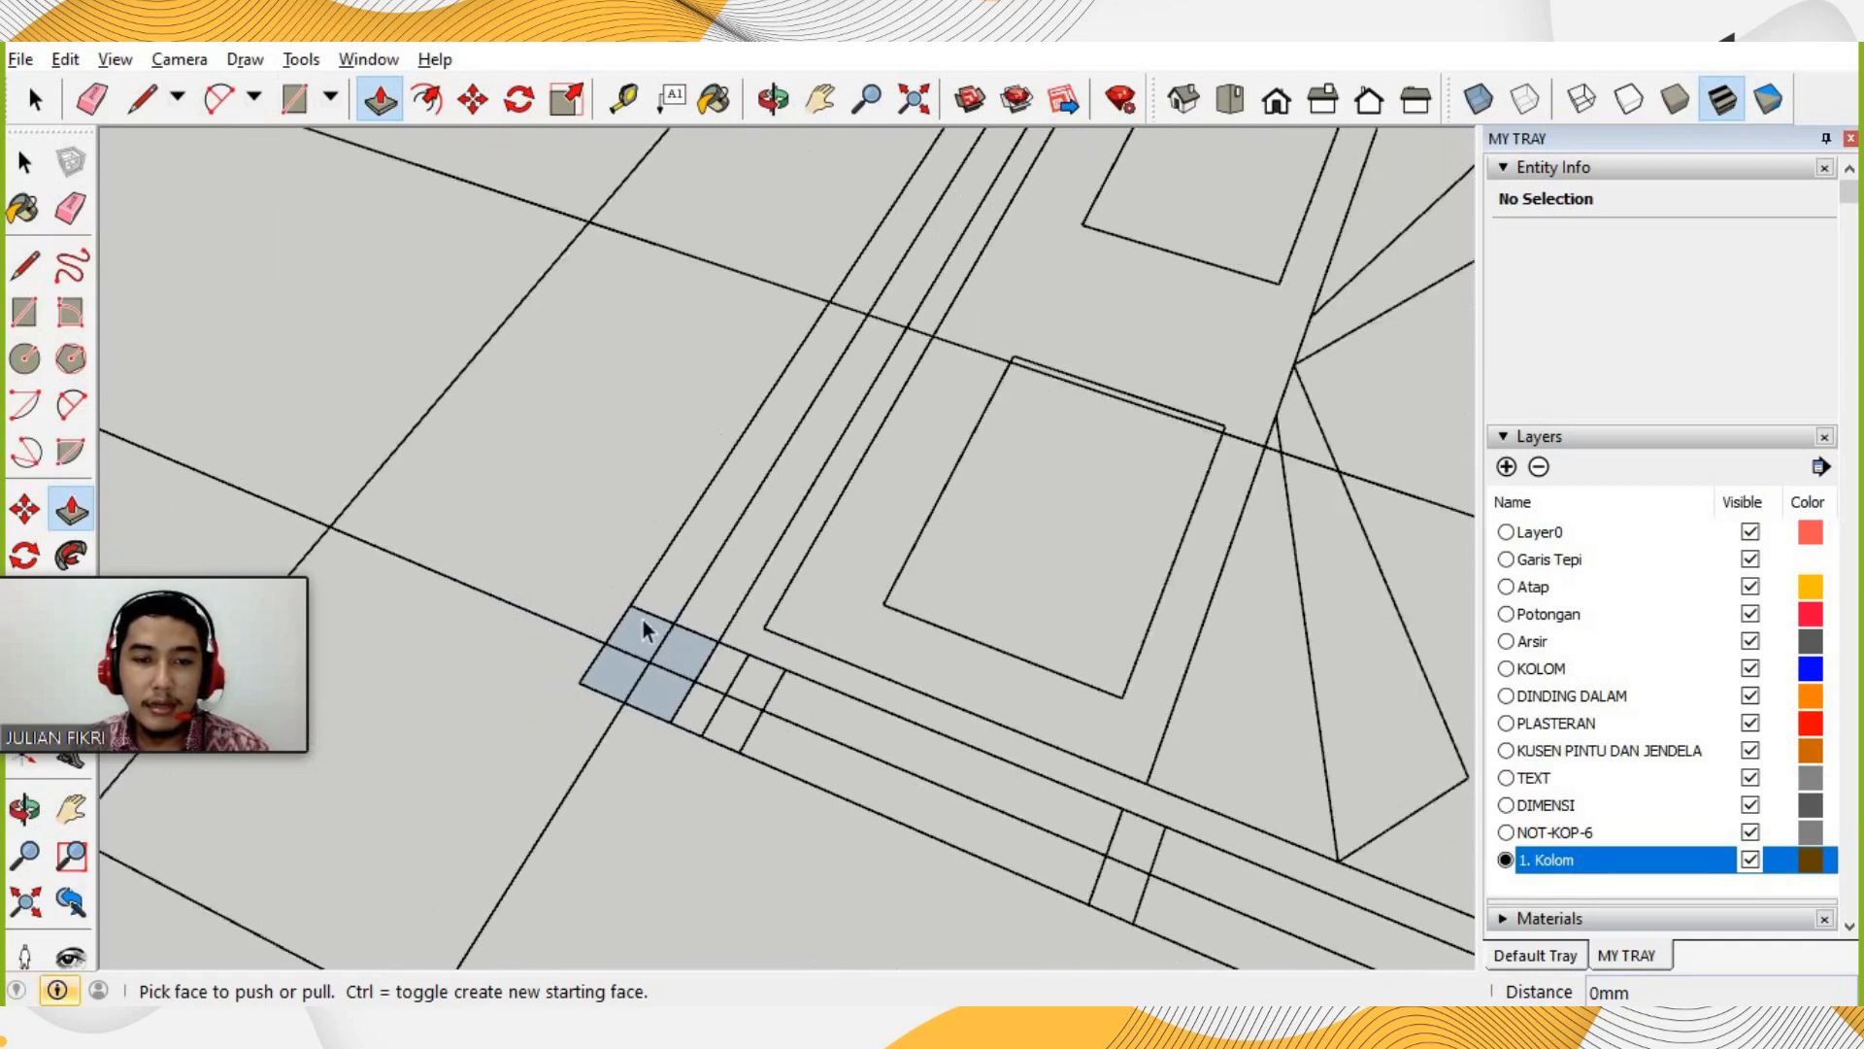
{"action": "key", "text": "space"}
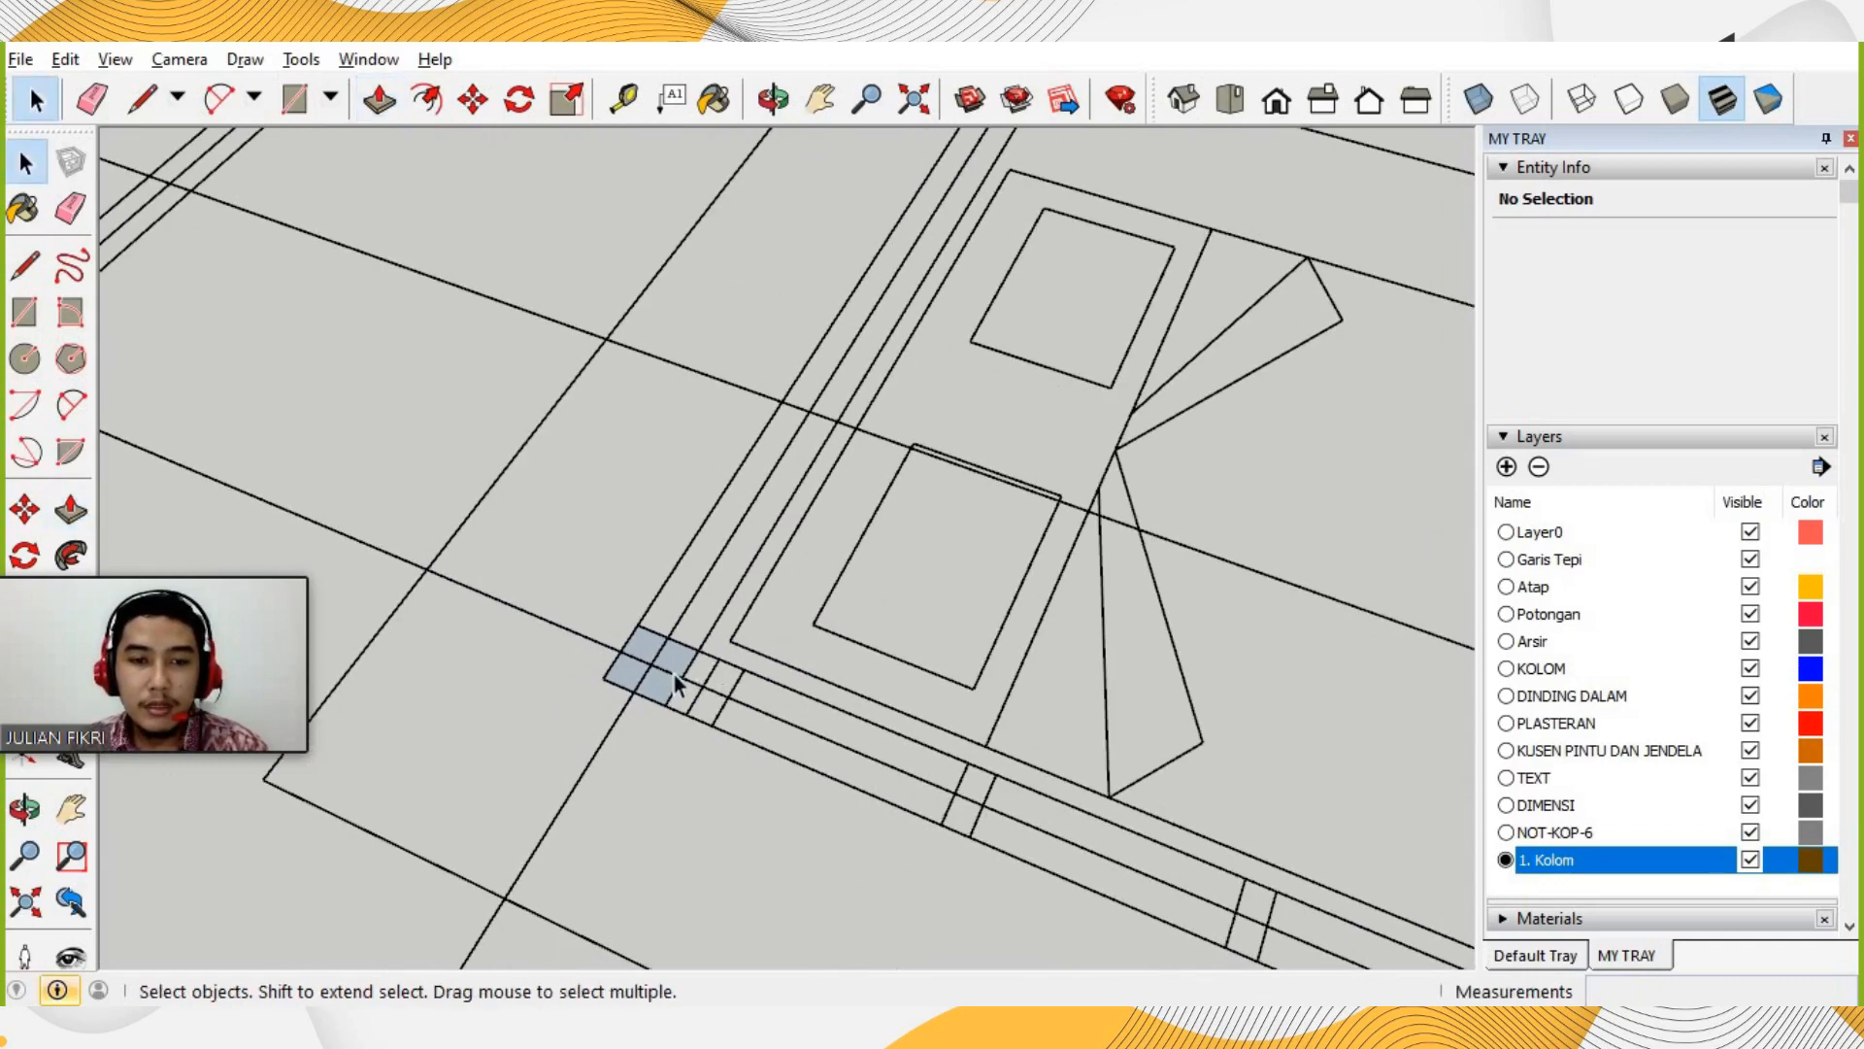
{"action": "scroll", "coordinate": [576, 580], "scroll_direction": "down", "scroll_amount": 3}
{"action": "scroll", "coordinate": [574, 574], "scroll_direction": "up", "scroll_amount": 4}
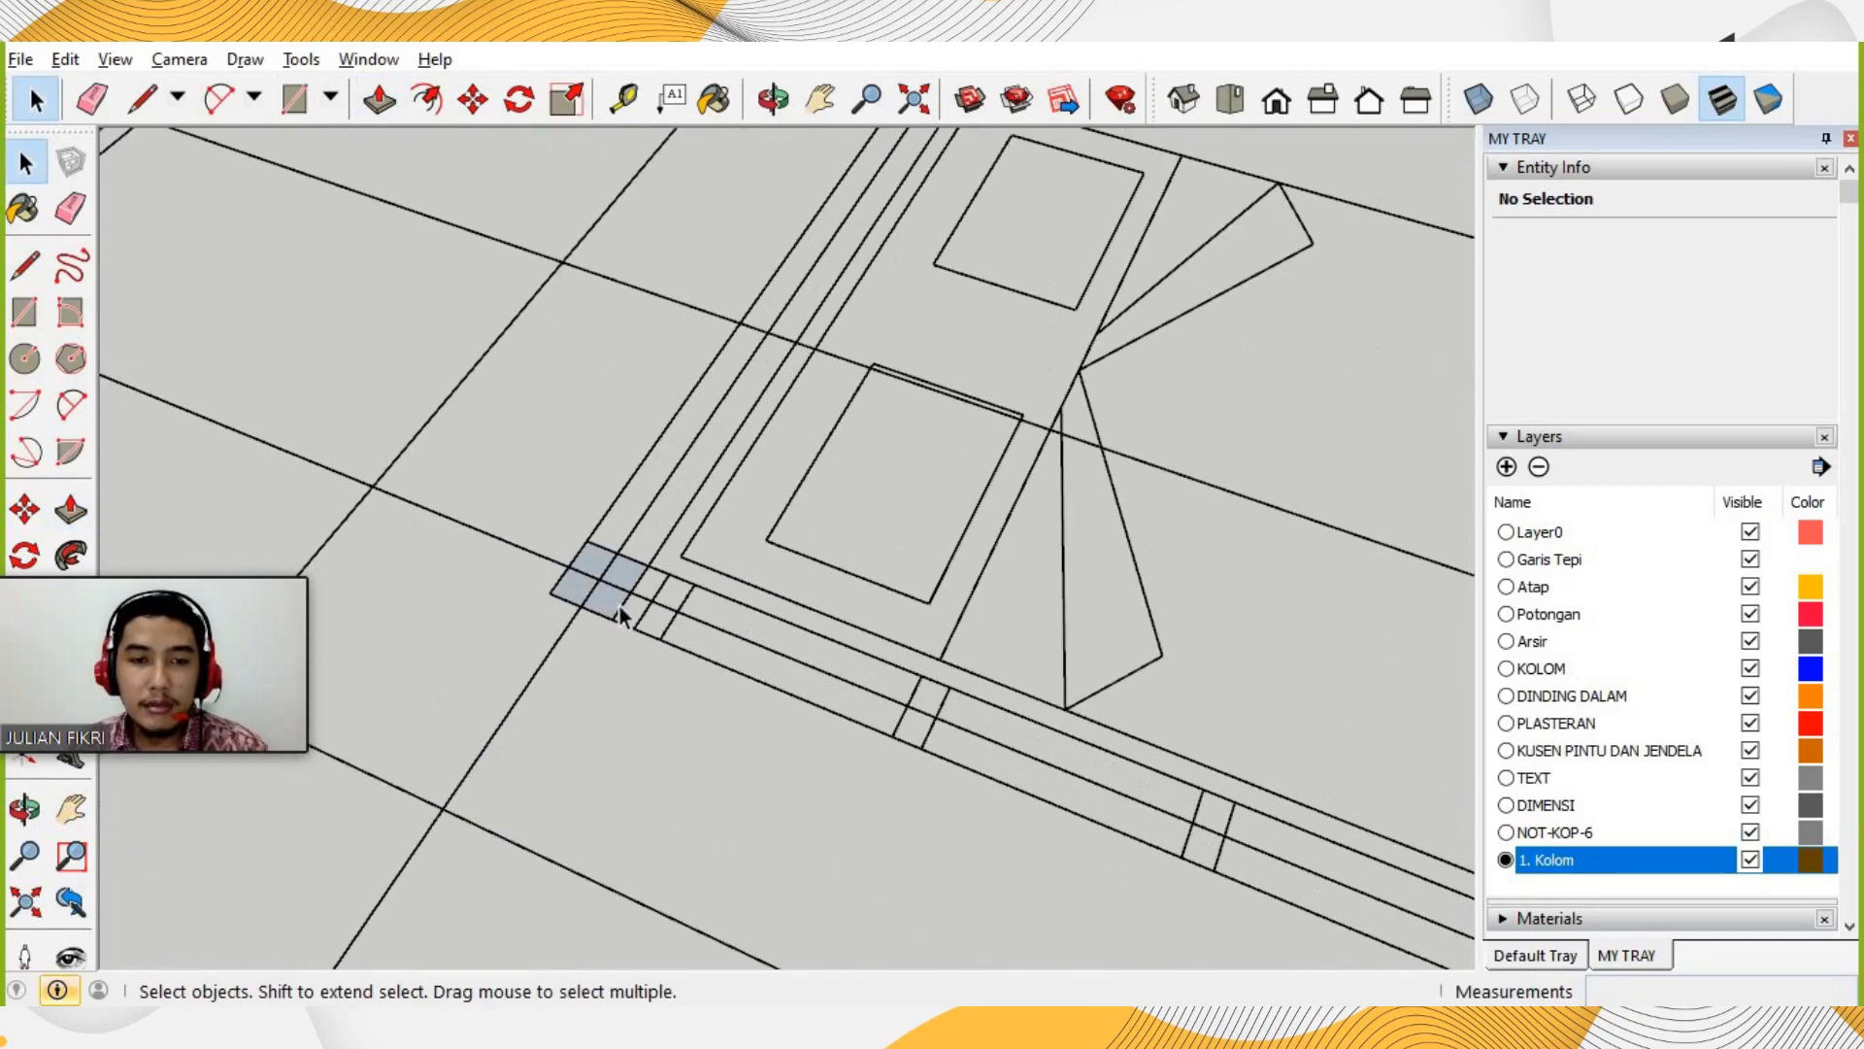
{"action": "scroll", "coordinate": [601, 584], "scroll_direction": "up", "scroll_amount": 1}
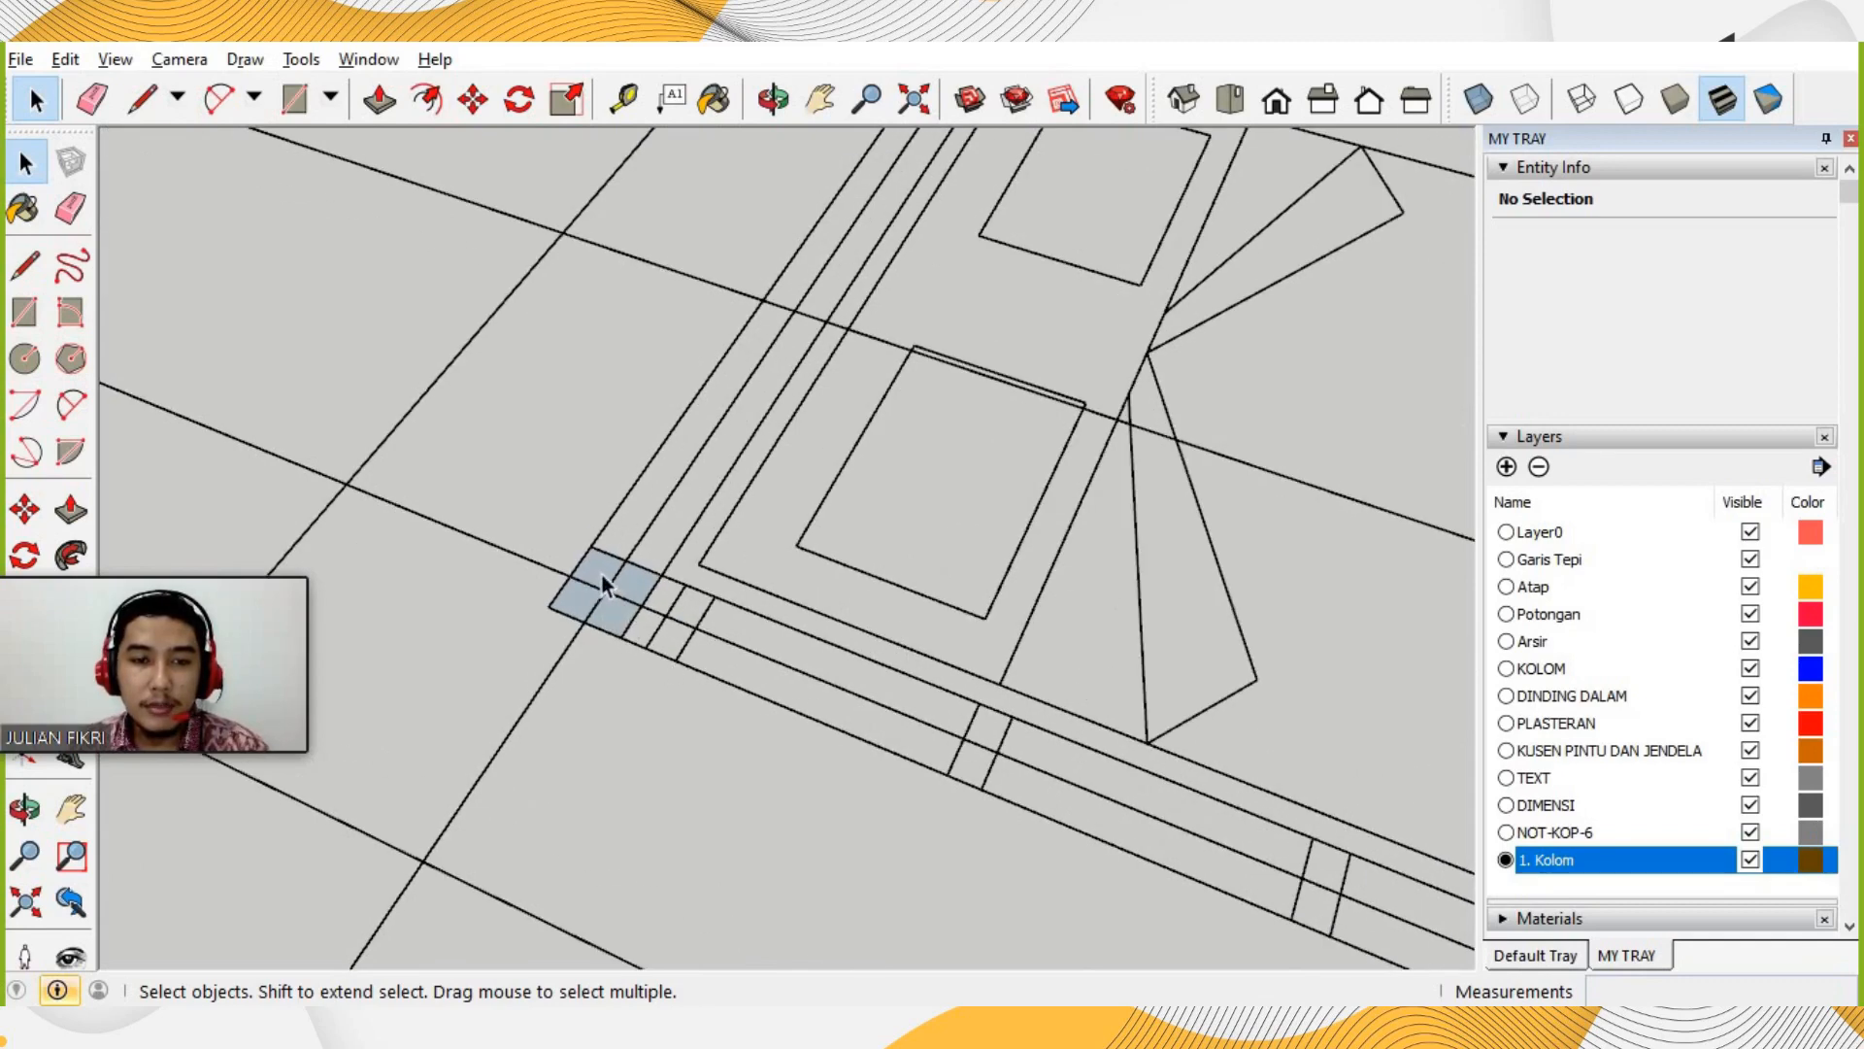
Examine the corner column group's editing mode against the whole floor plan, opening and closing the group.
{"action": "double_click", "coordinate": [602, 573]}
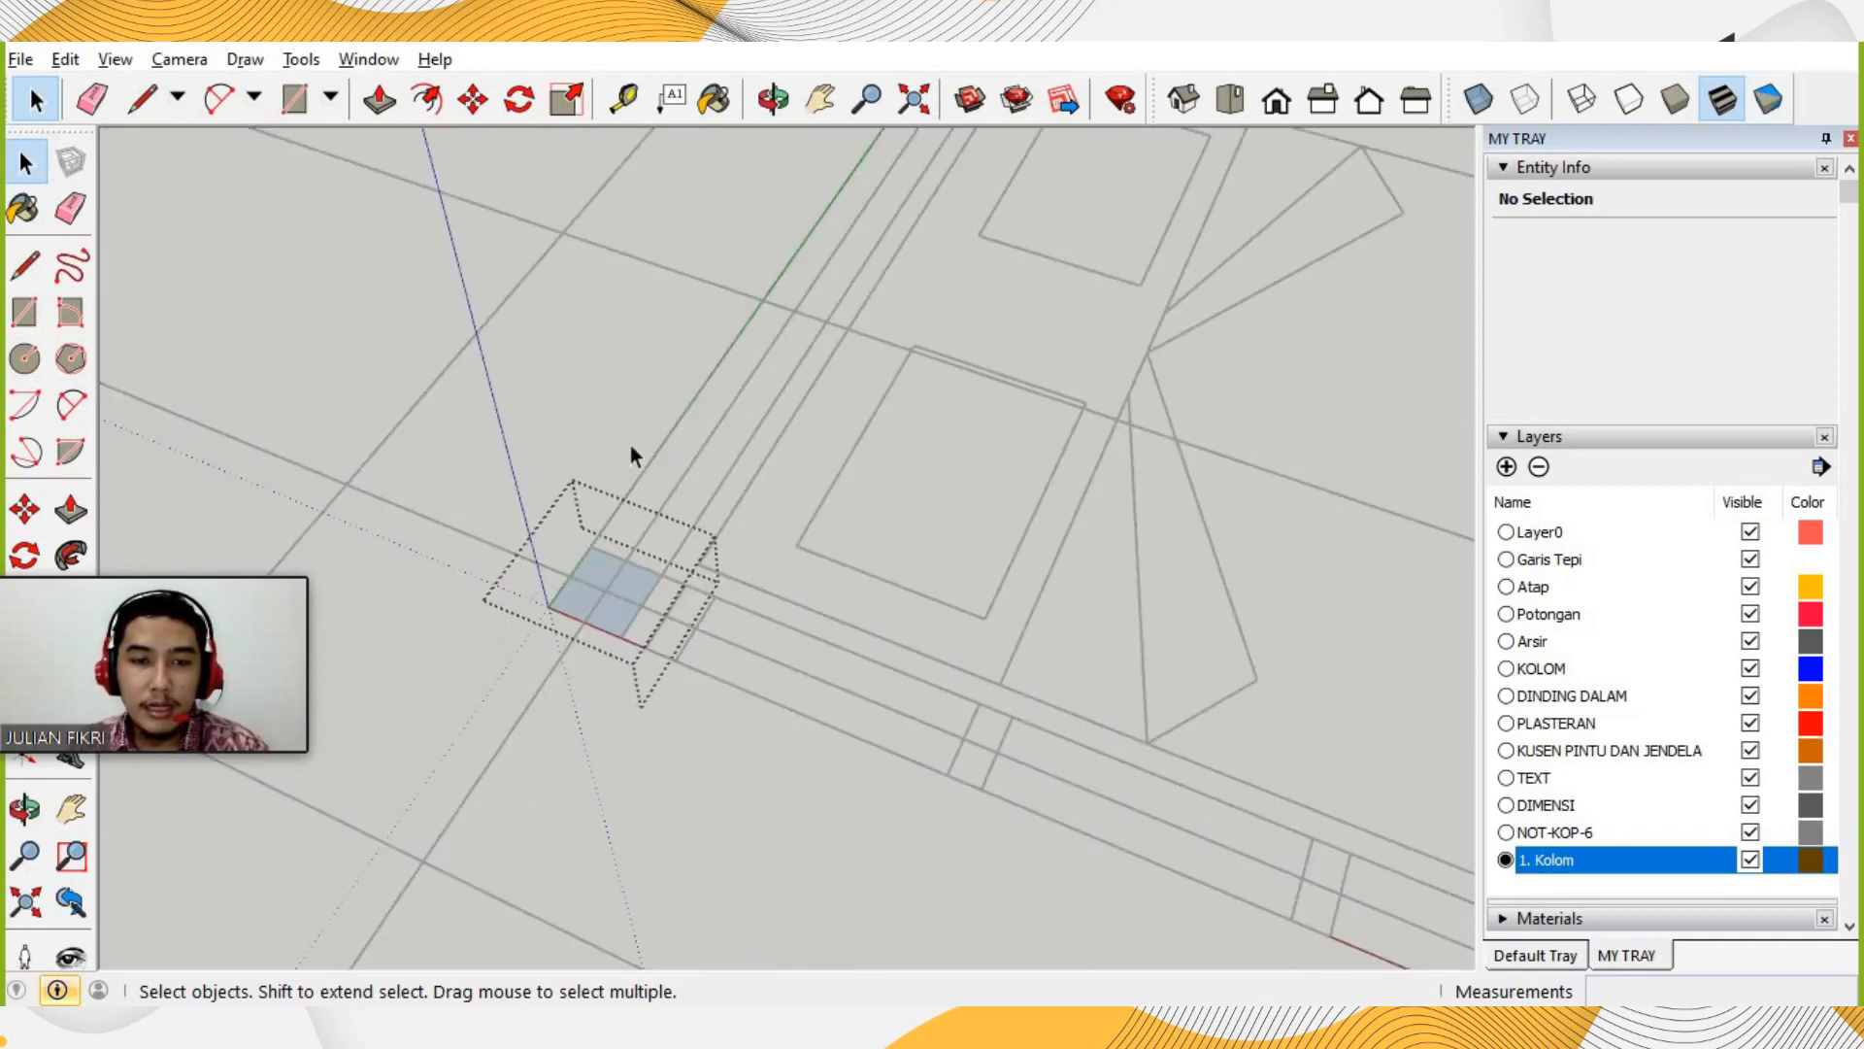
{"action": "scroll", "coordinate": [718, 691], "scroll_direction": "down", "scroll_amount": 5}
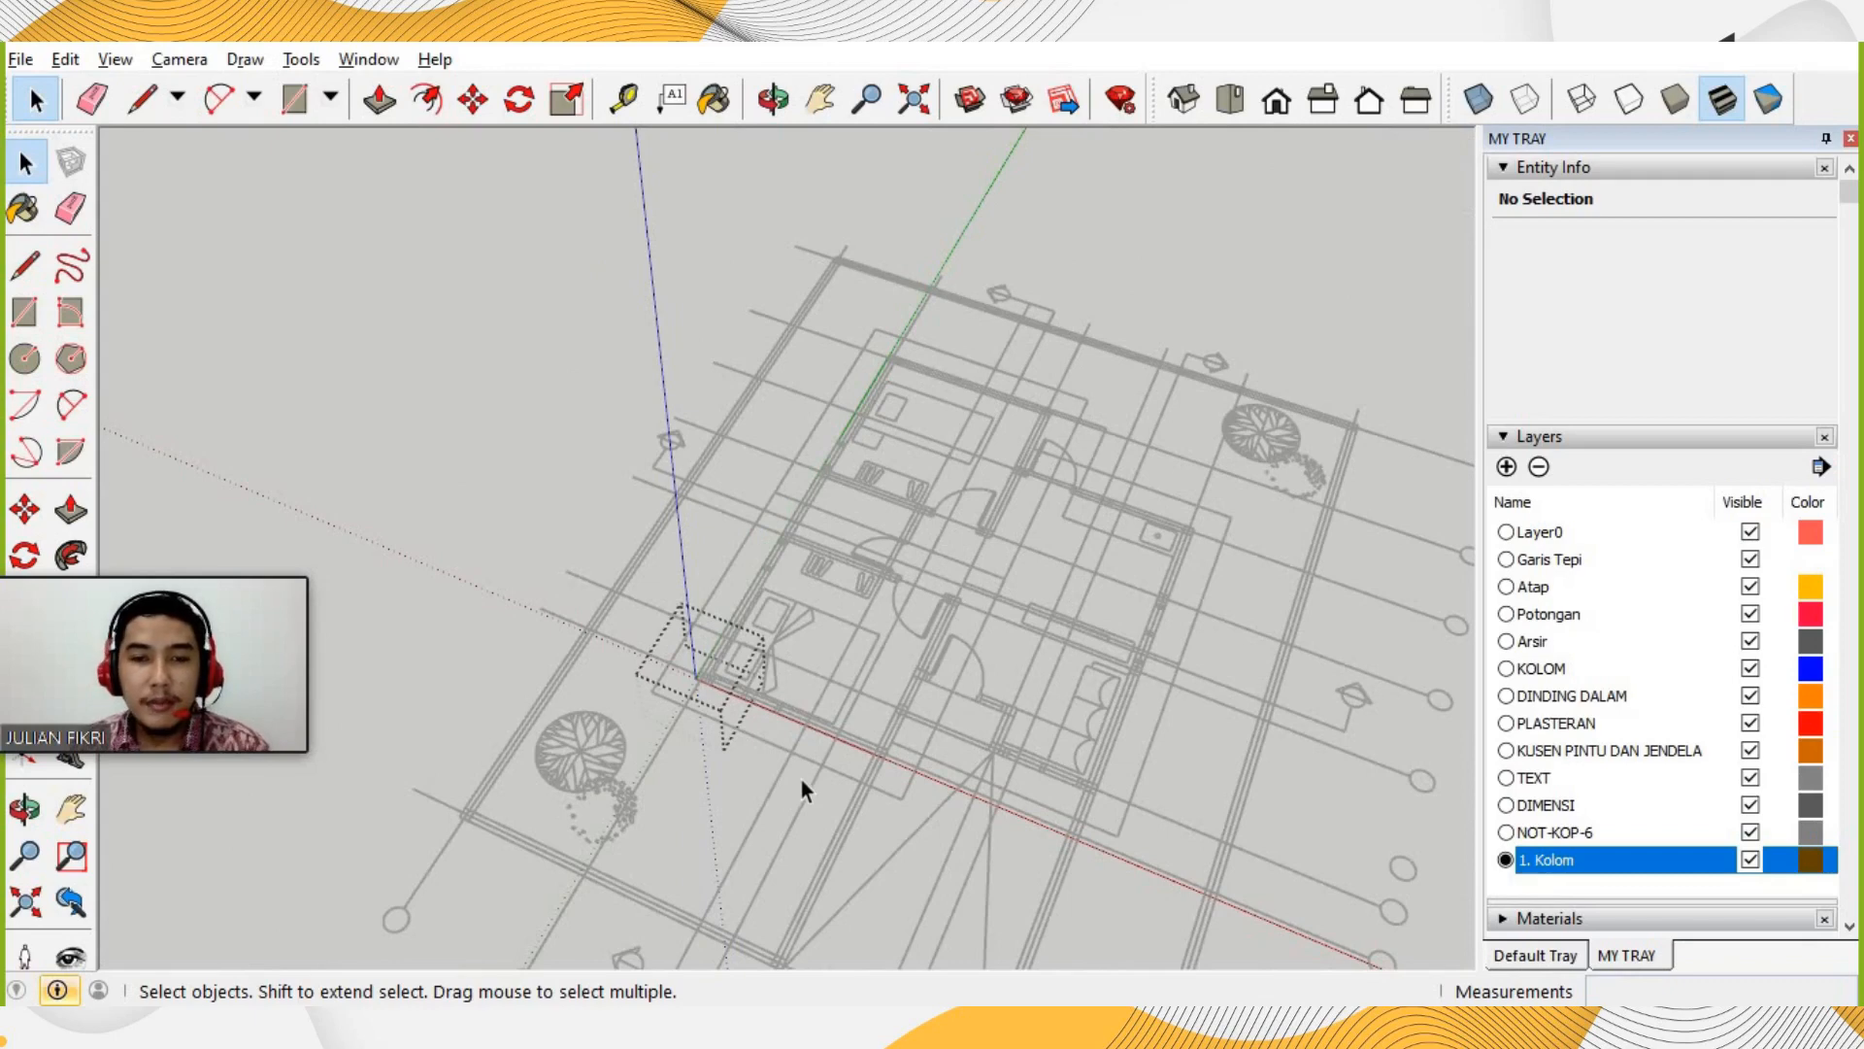
{"action": "scroll", "coordinate": [801, 778], "scroll_direction": "up", "scroll_amount": 2}
{"action": "scroll", "coordinate": [703, 672], "scroll_direction": "up", "scroll_amount": 5}
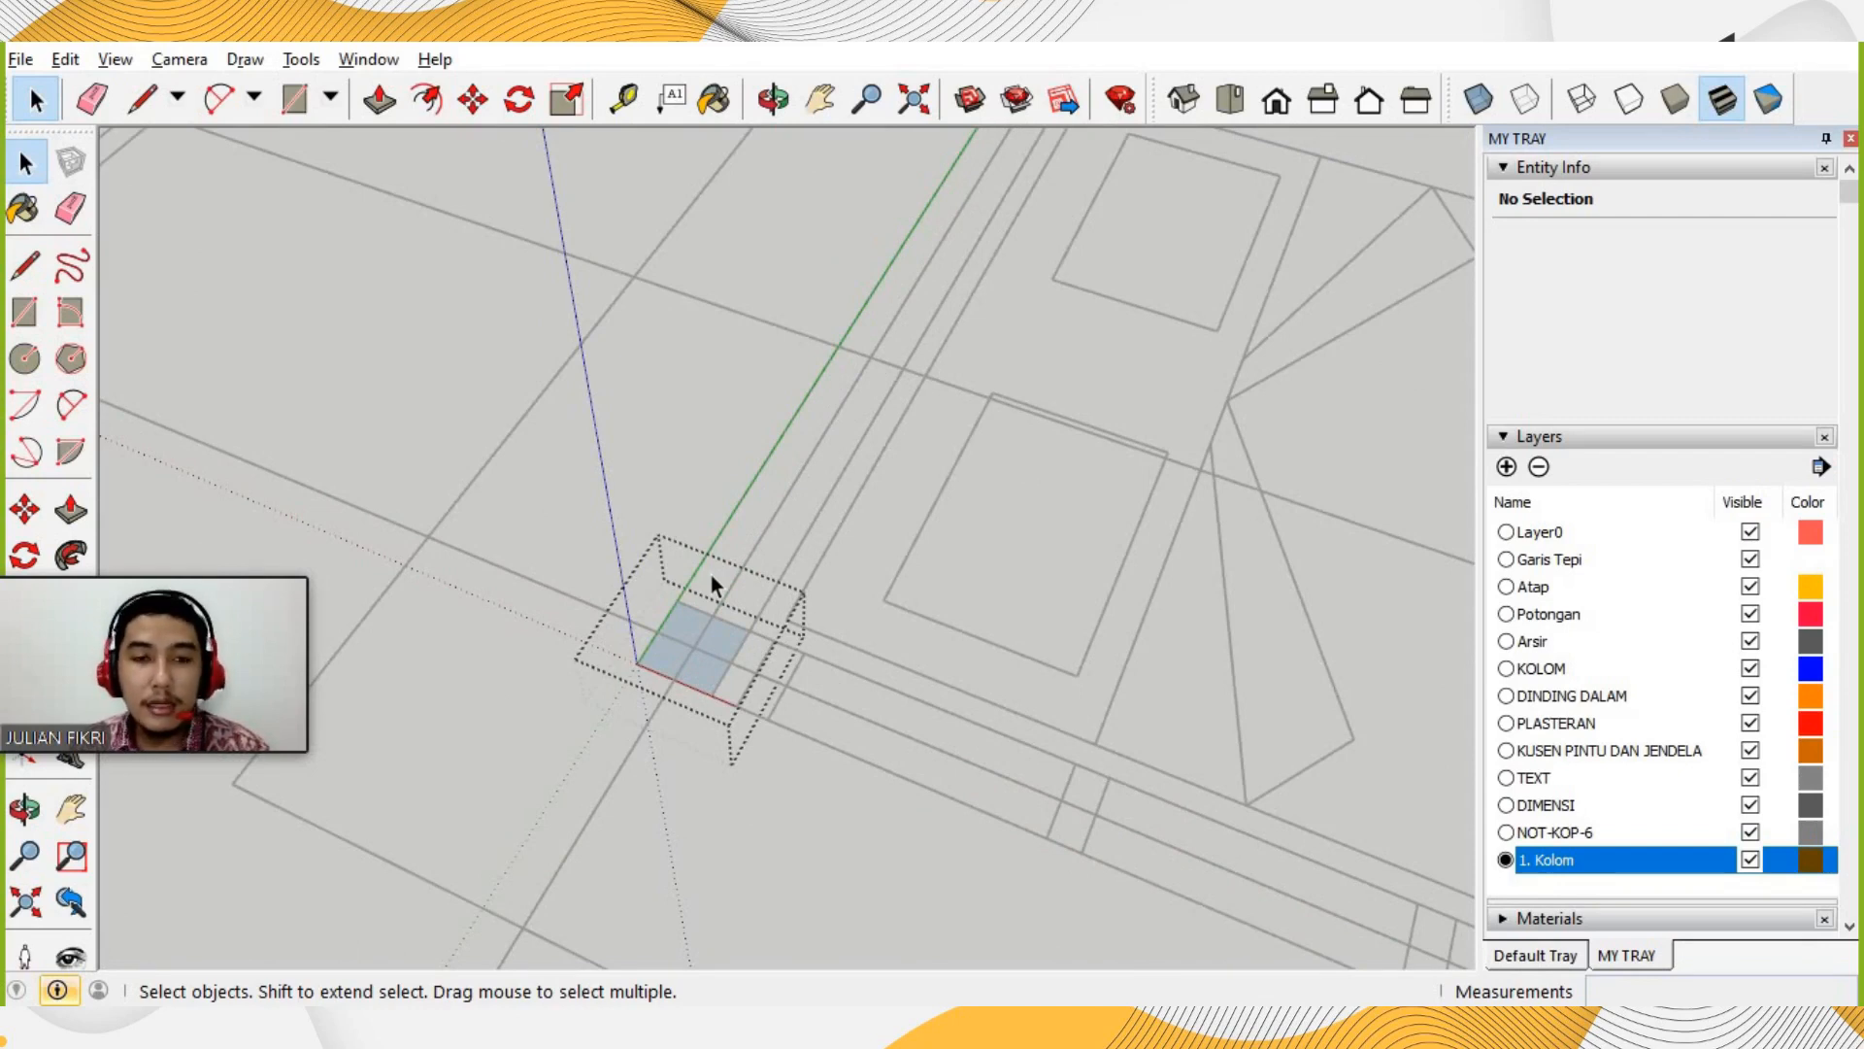
{"action": "key", "text": "Escape"}
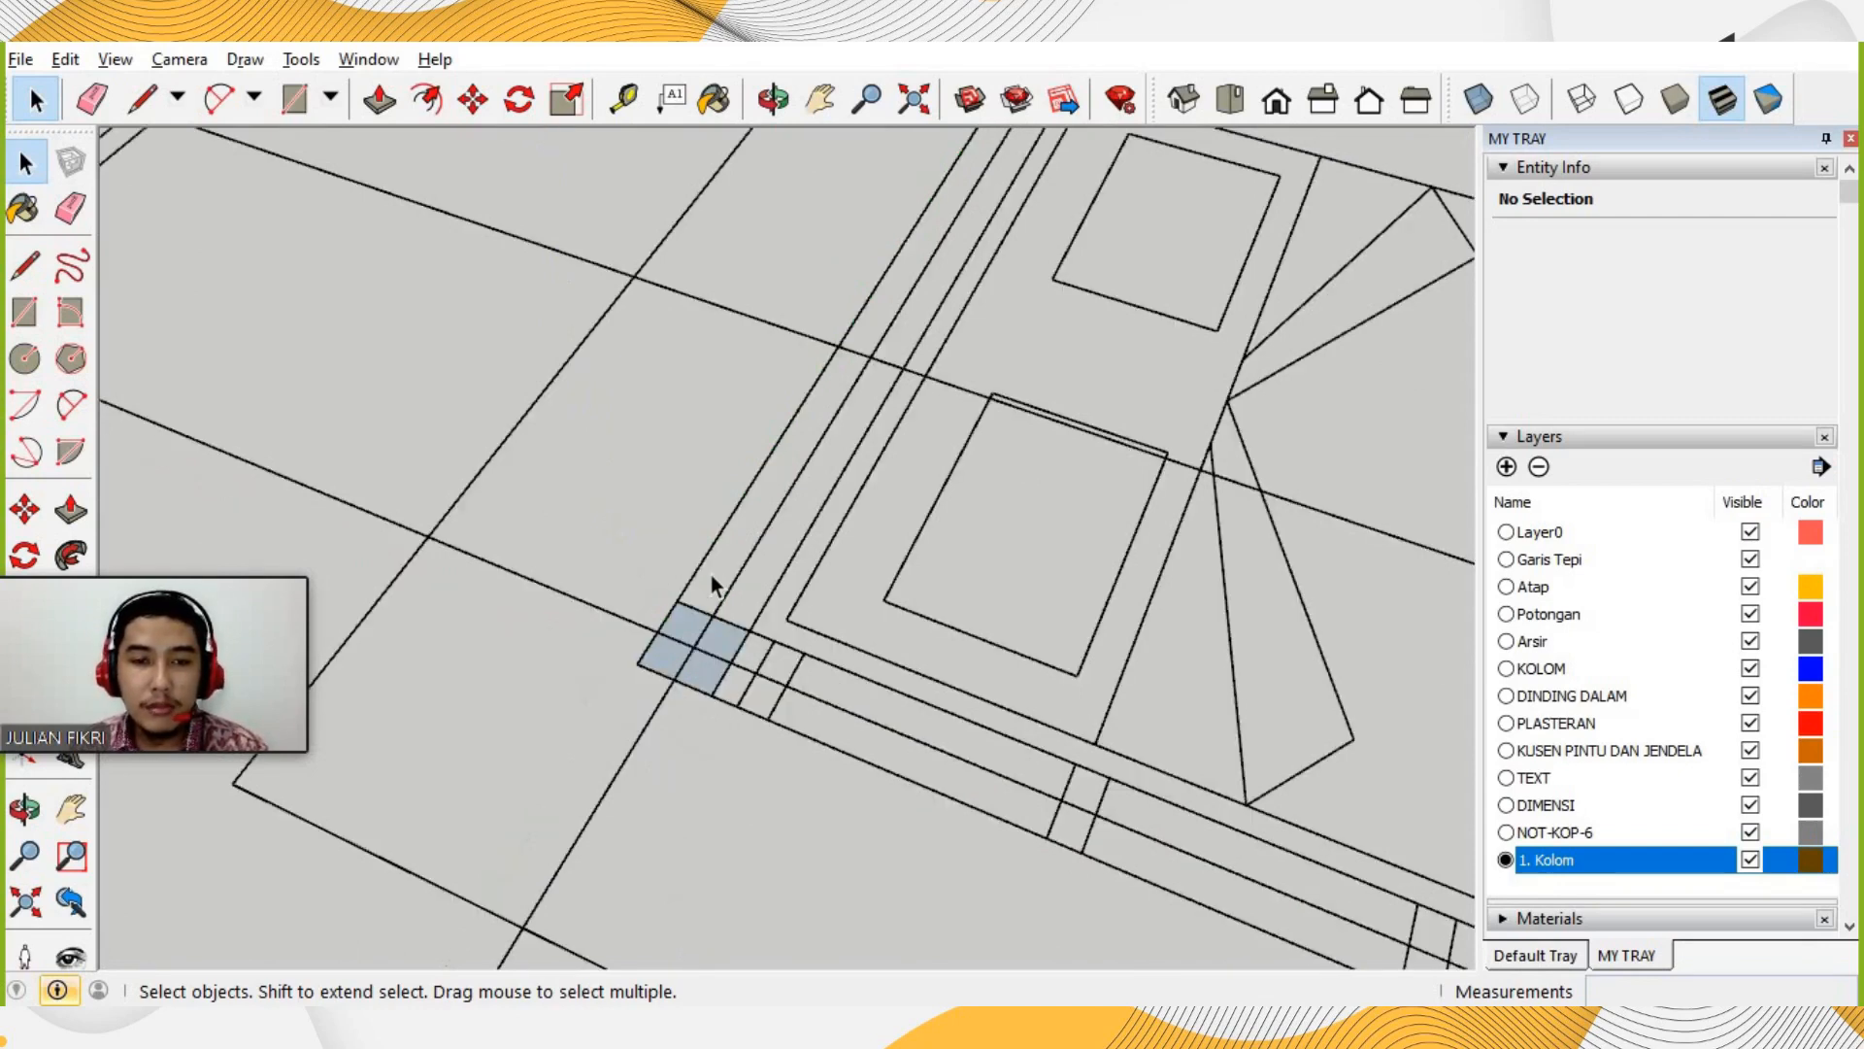
{"action": "double_click", "coordinate": [690, 633]}
{"action": "left_click", "coordinate": [1103, 659]}
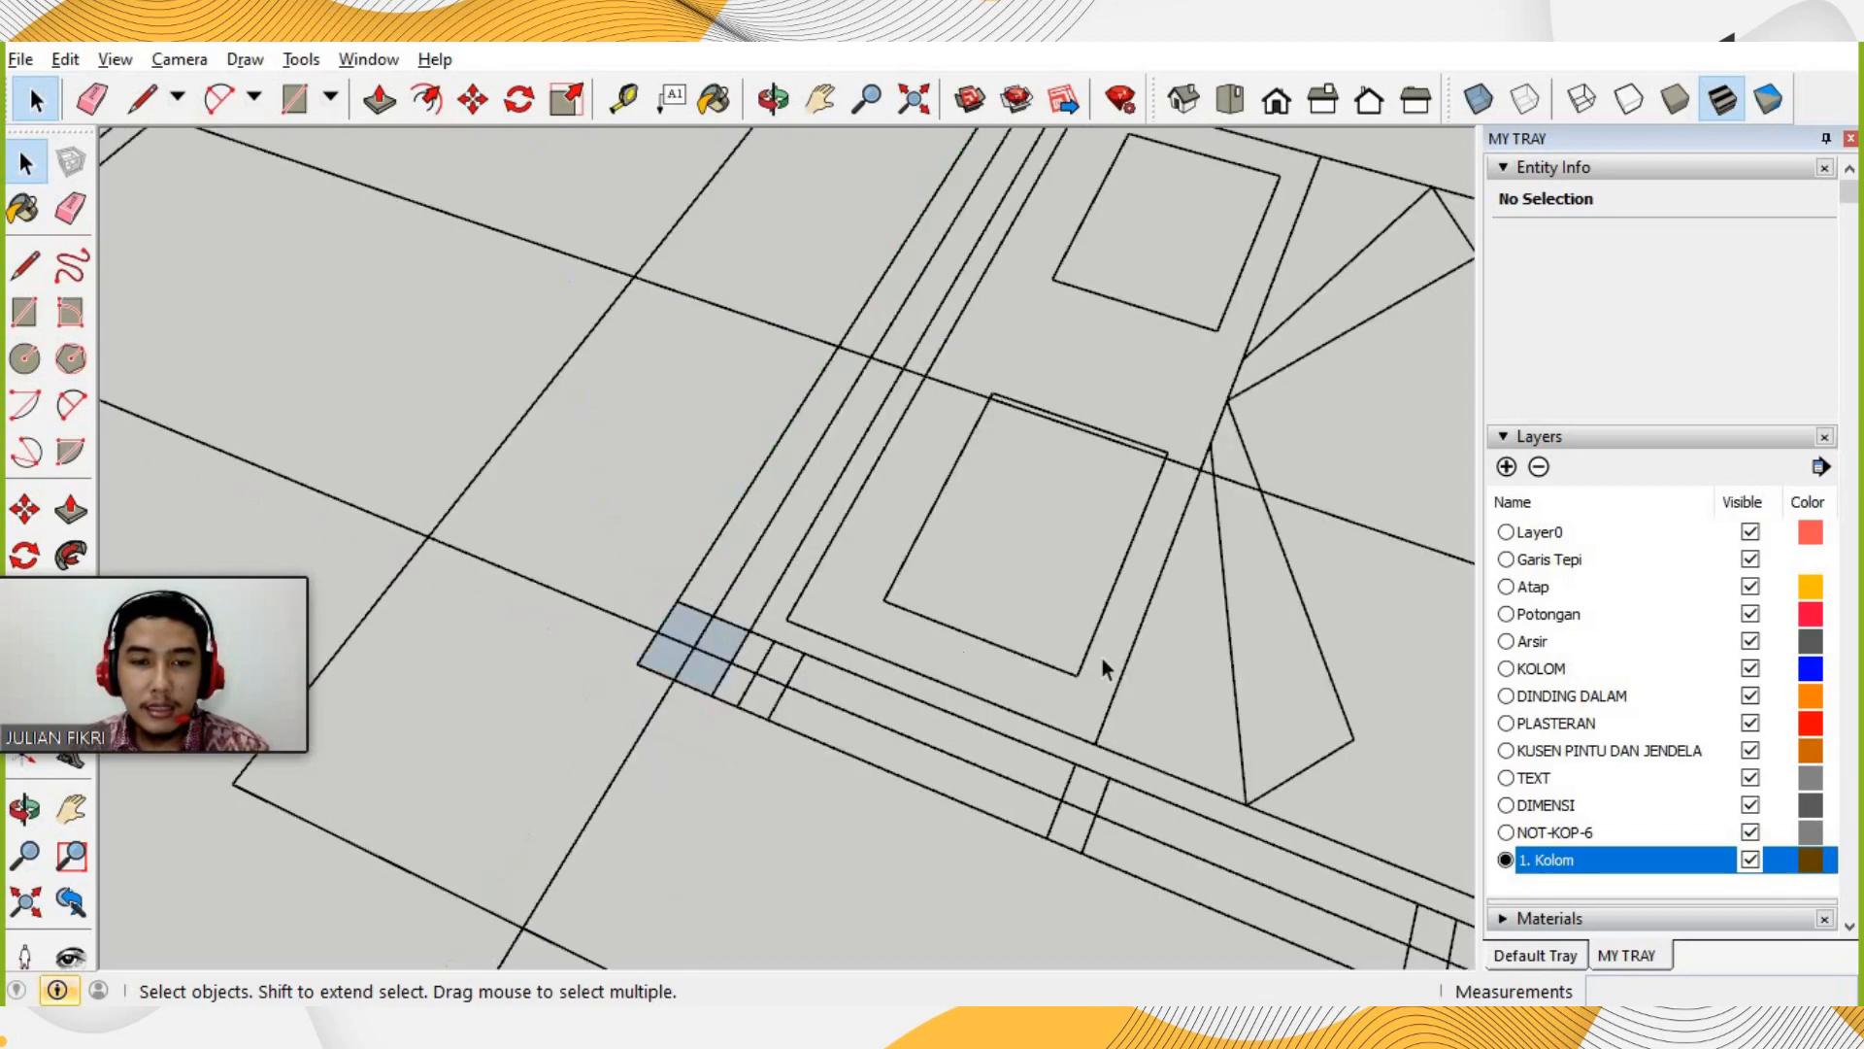
Open the corner column group for editing with the Edit Group command.
{"action": "left_click", "coordinate": [691, 626]}
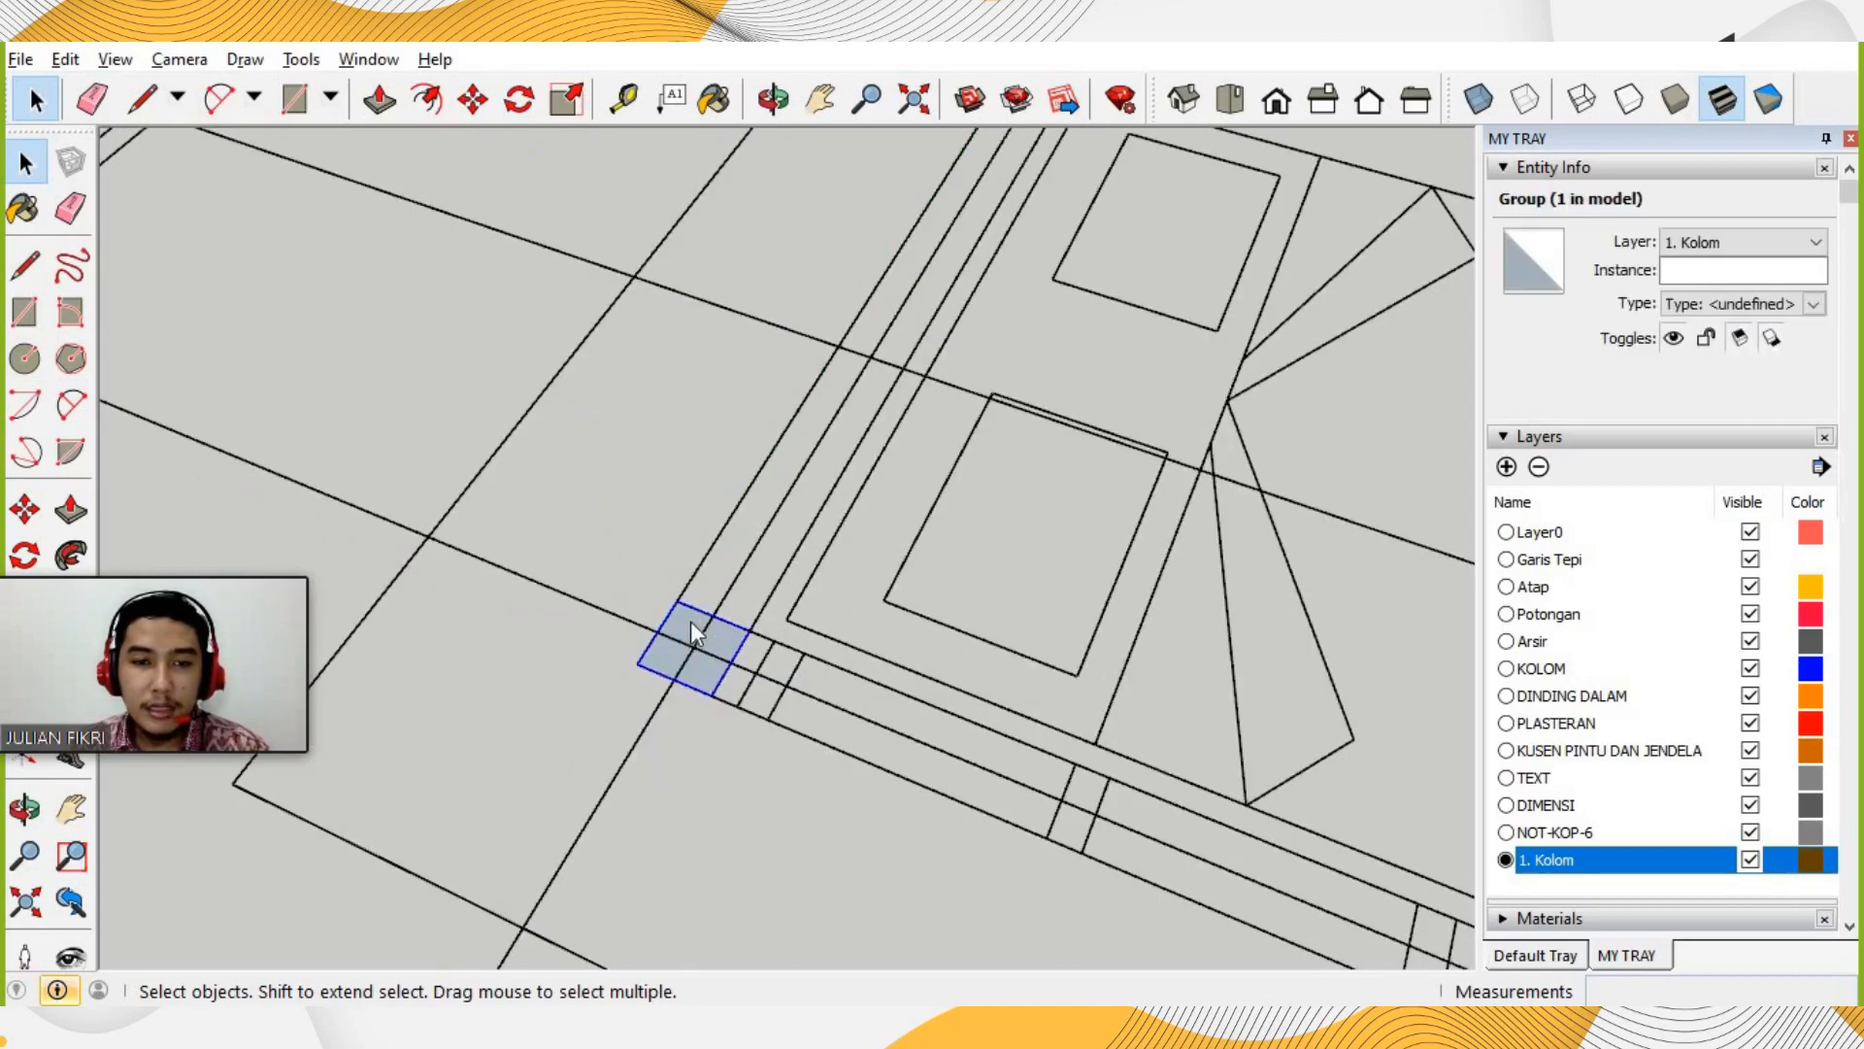
{"action": "right_click", "coordinate": [690, 620]}
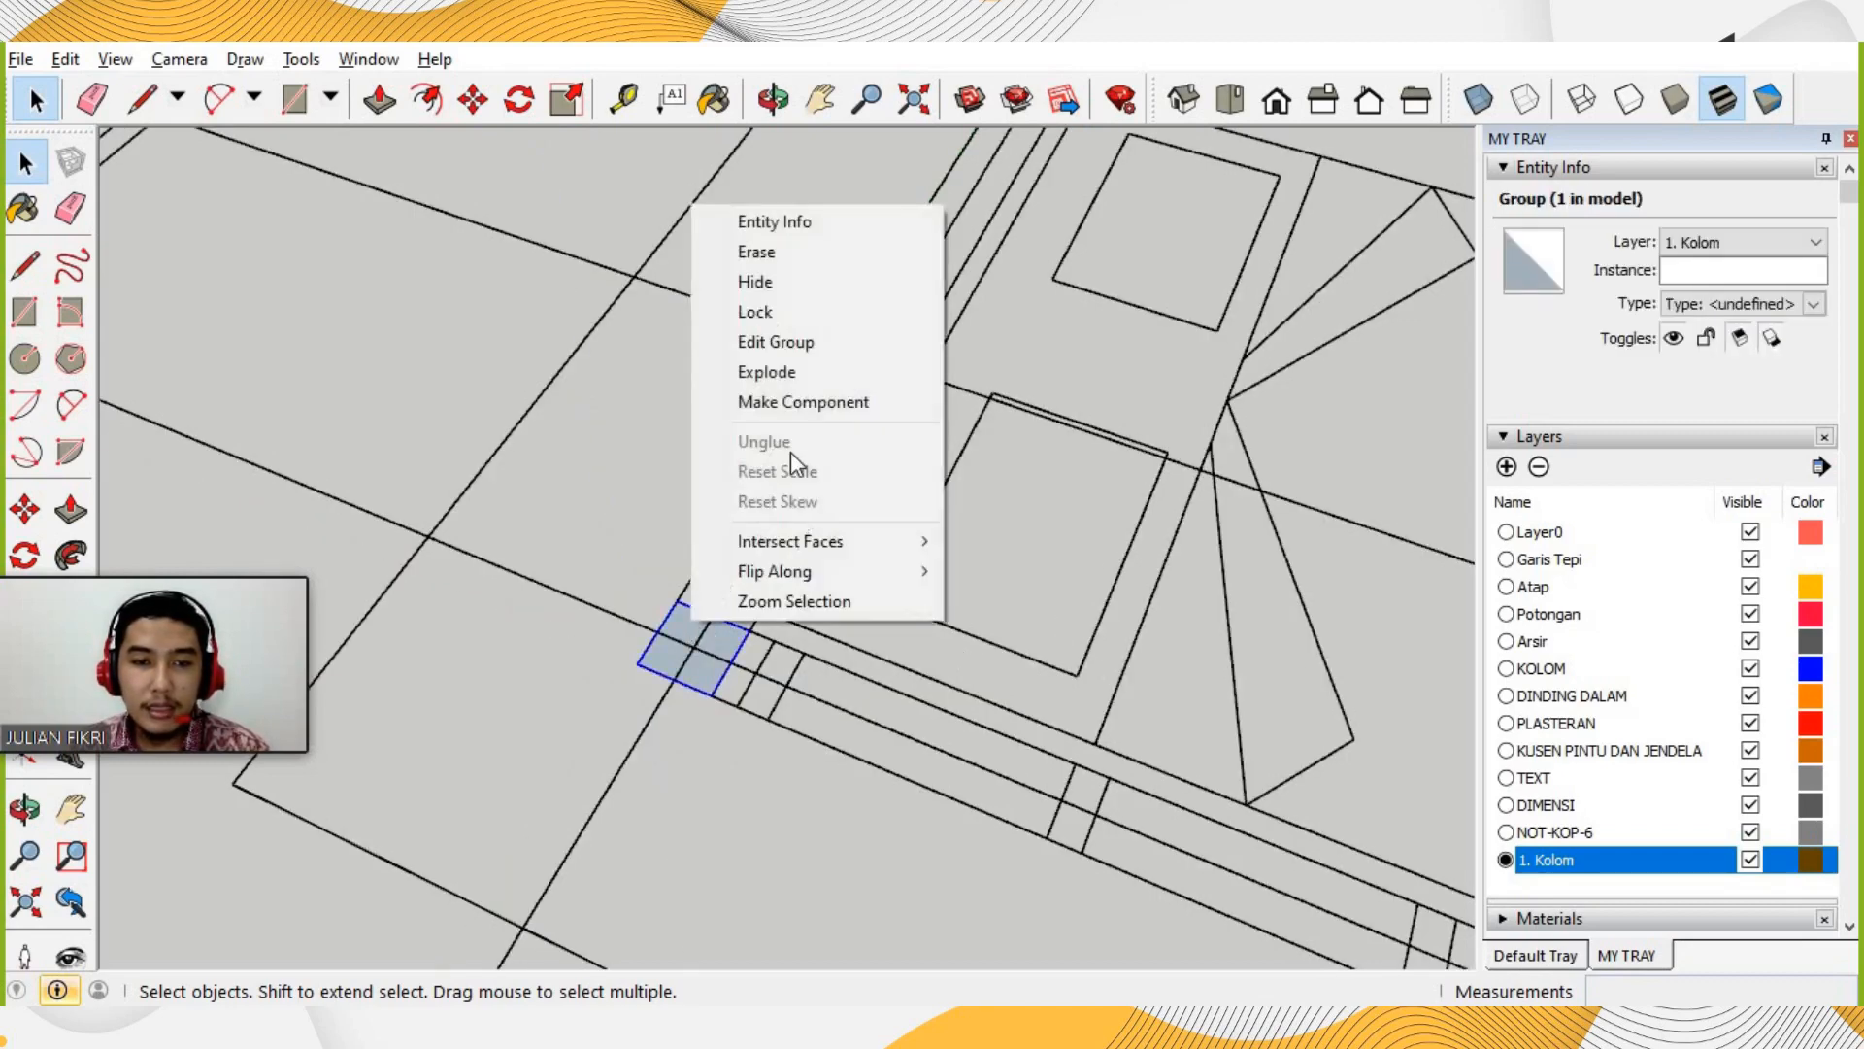
{"action": "left_click", "coordinate": [793, 367]}
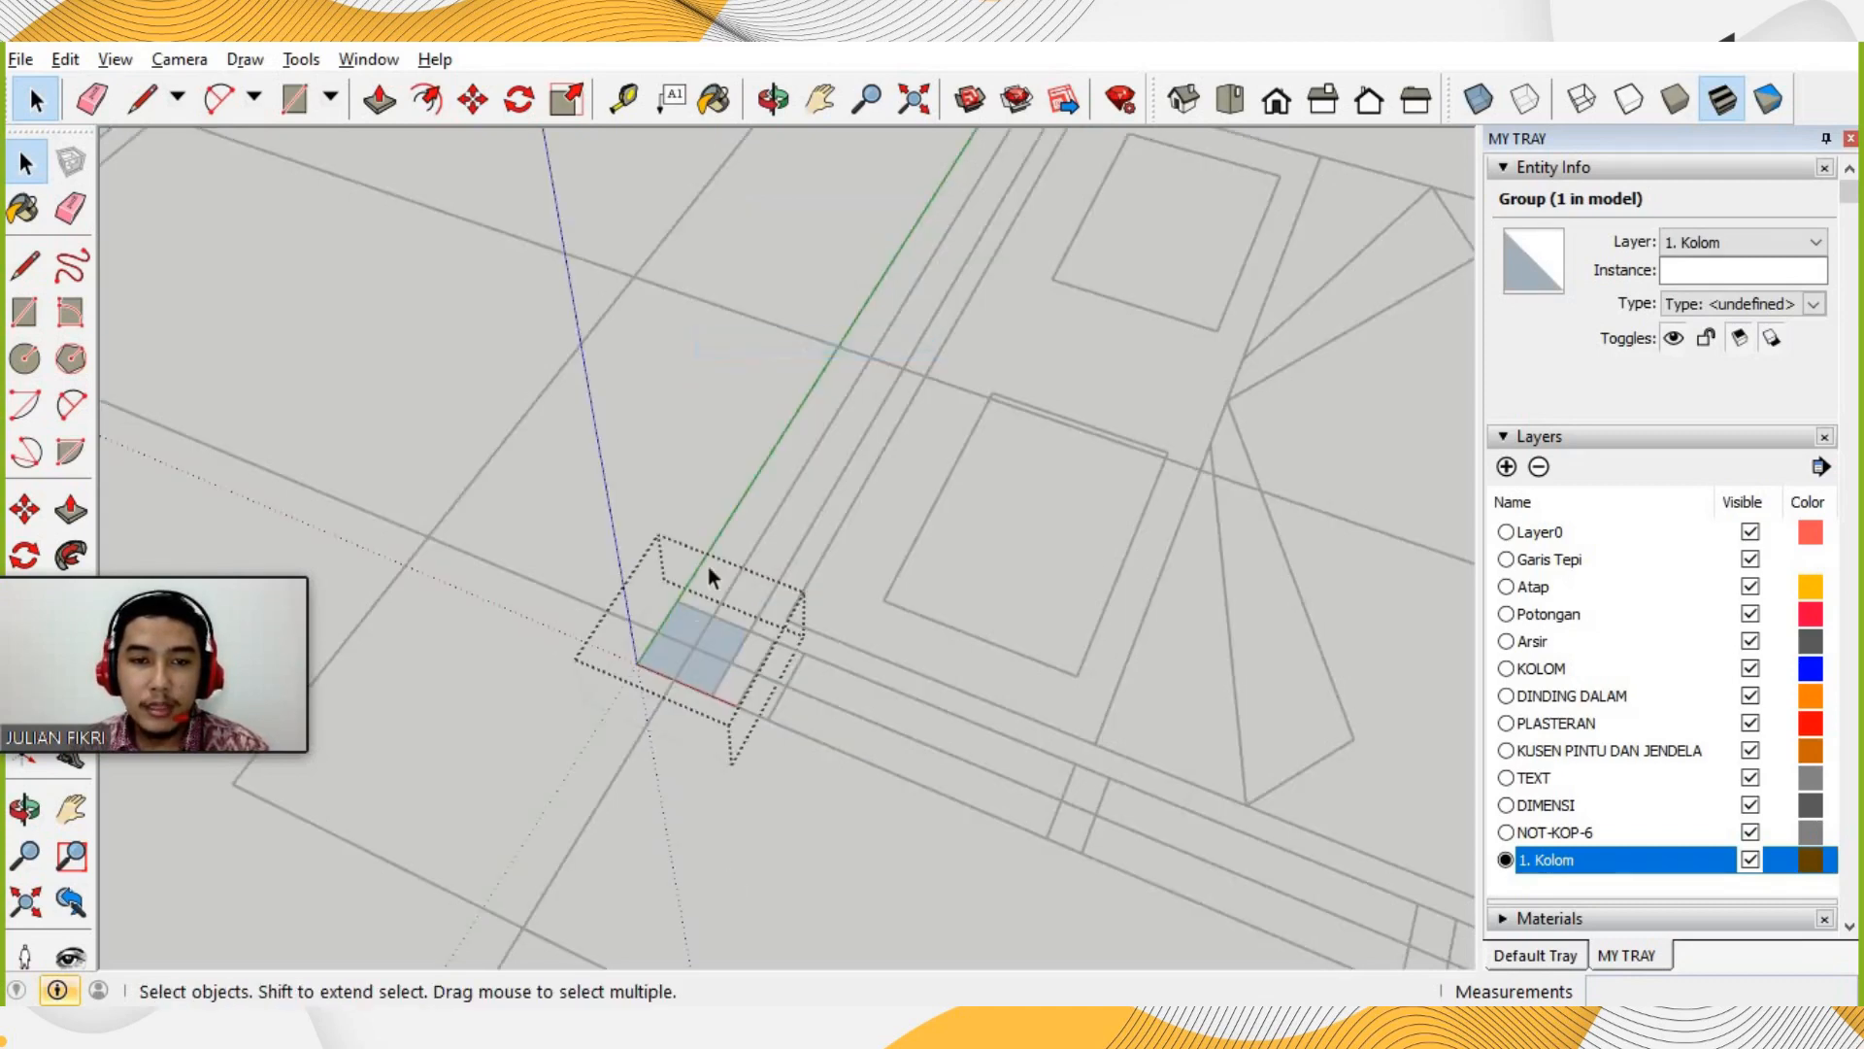
{"action": "scroll", "coordinate": [760, 639], "scroll_direction": "down", "scroll_amount": 4}
{"action": "scroll", "coordinate": [761, 639], "scroll_direction": "down", "scroll_amount": 4}
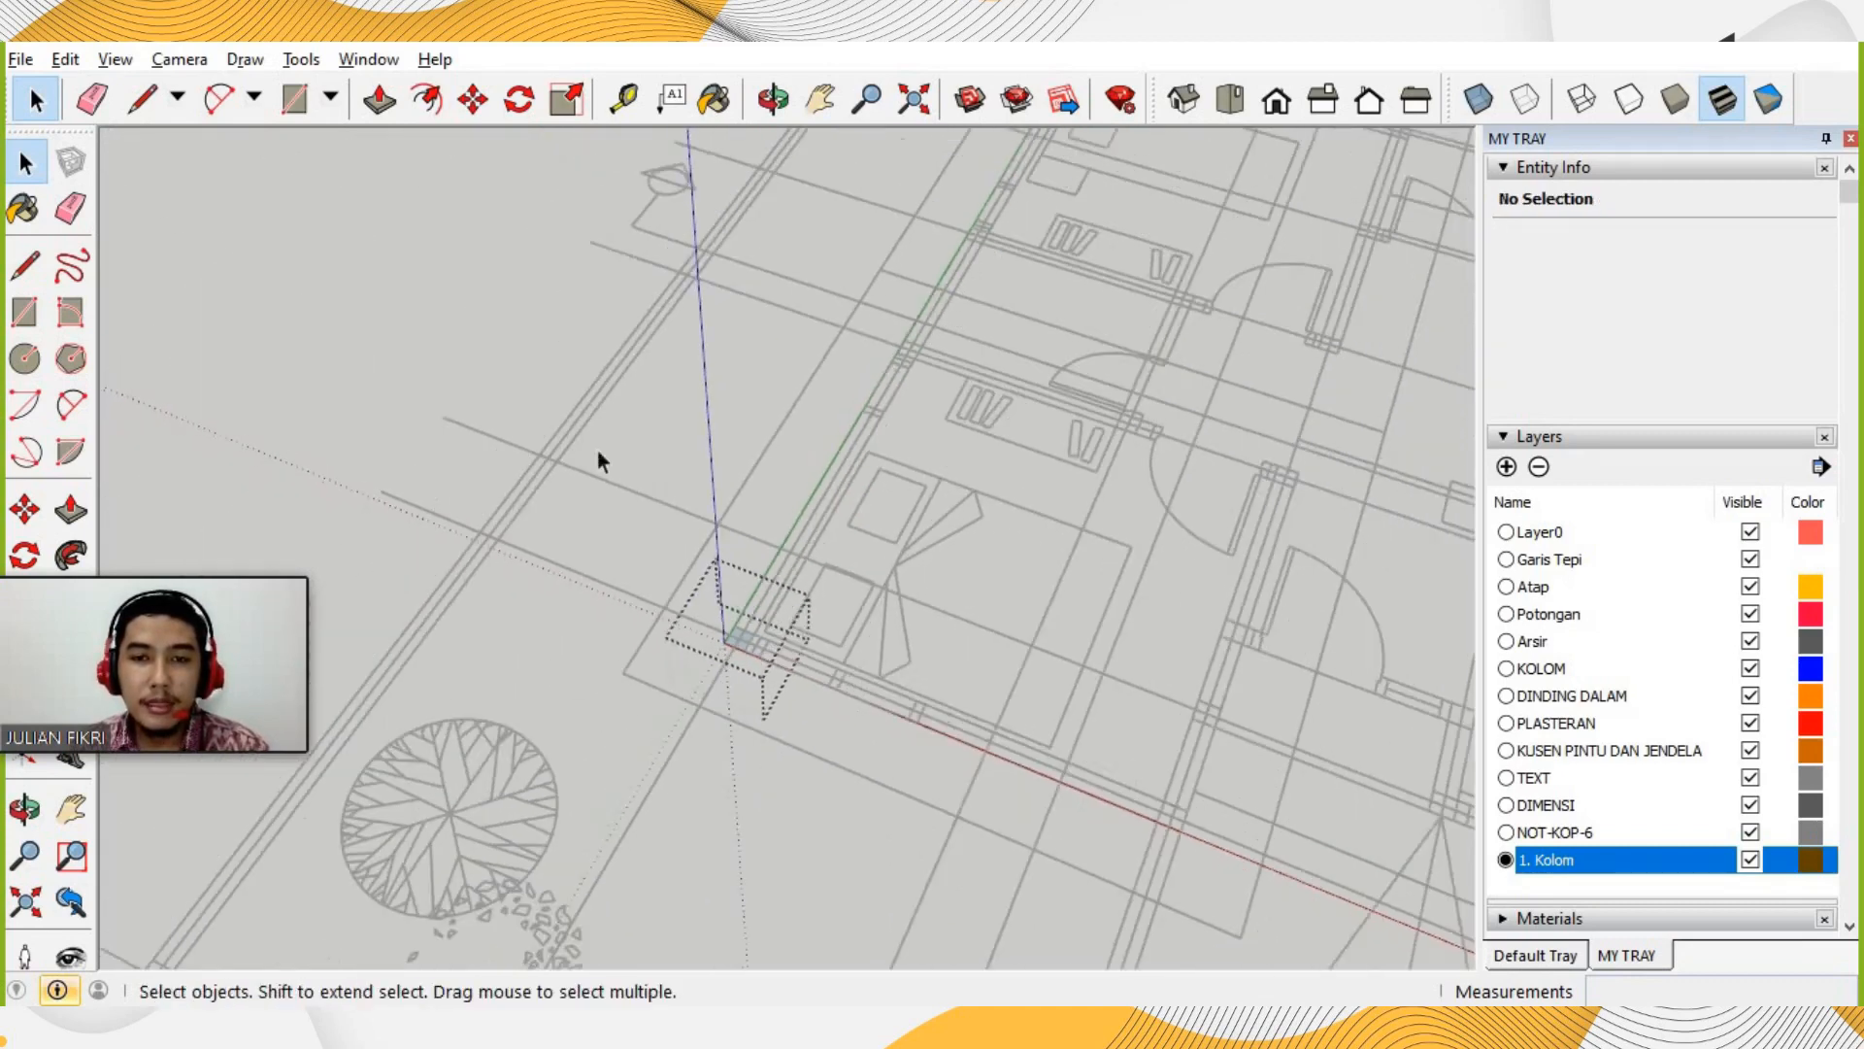
{"action": "scroll", "coordinate": [762, 646], "scroll_direction": "up", "scroll_amount": 3}
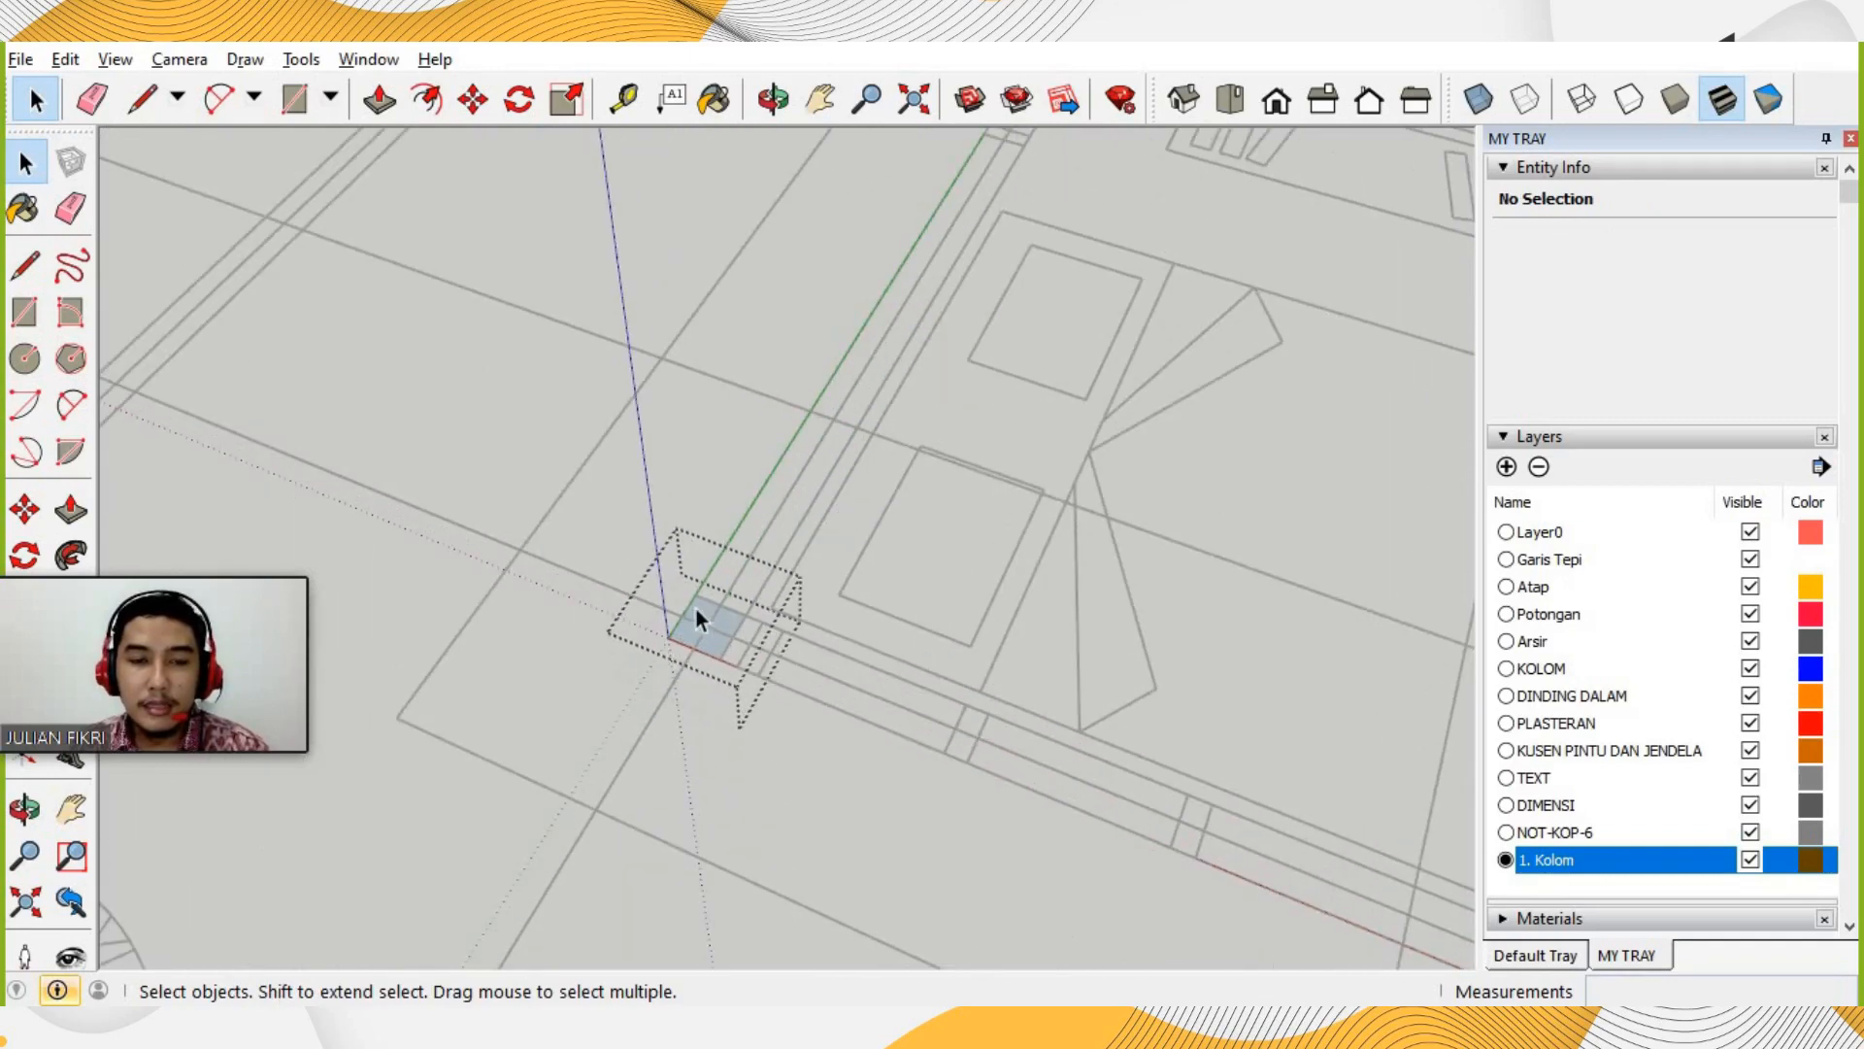
Try pulling the column's face upward freehand to about 4620 mm with Push/Pull inside the open group.
{"action": "left_click", "coordinate": [383, 110]}
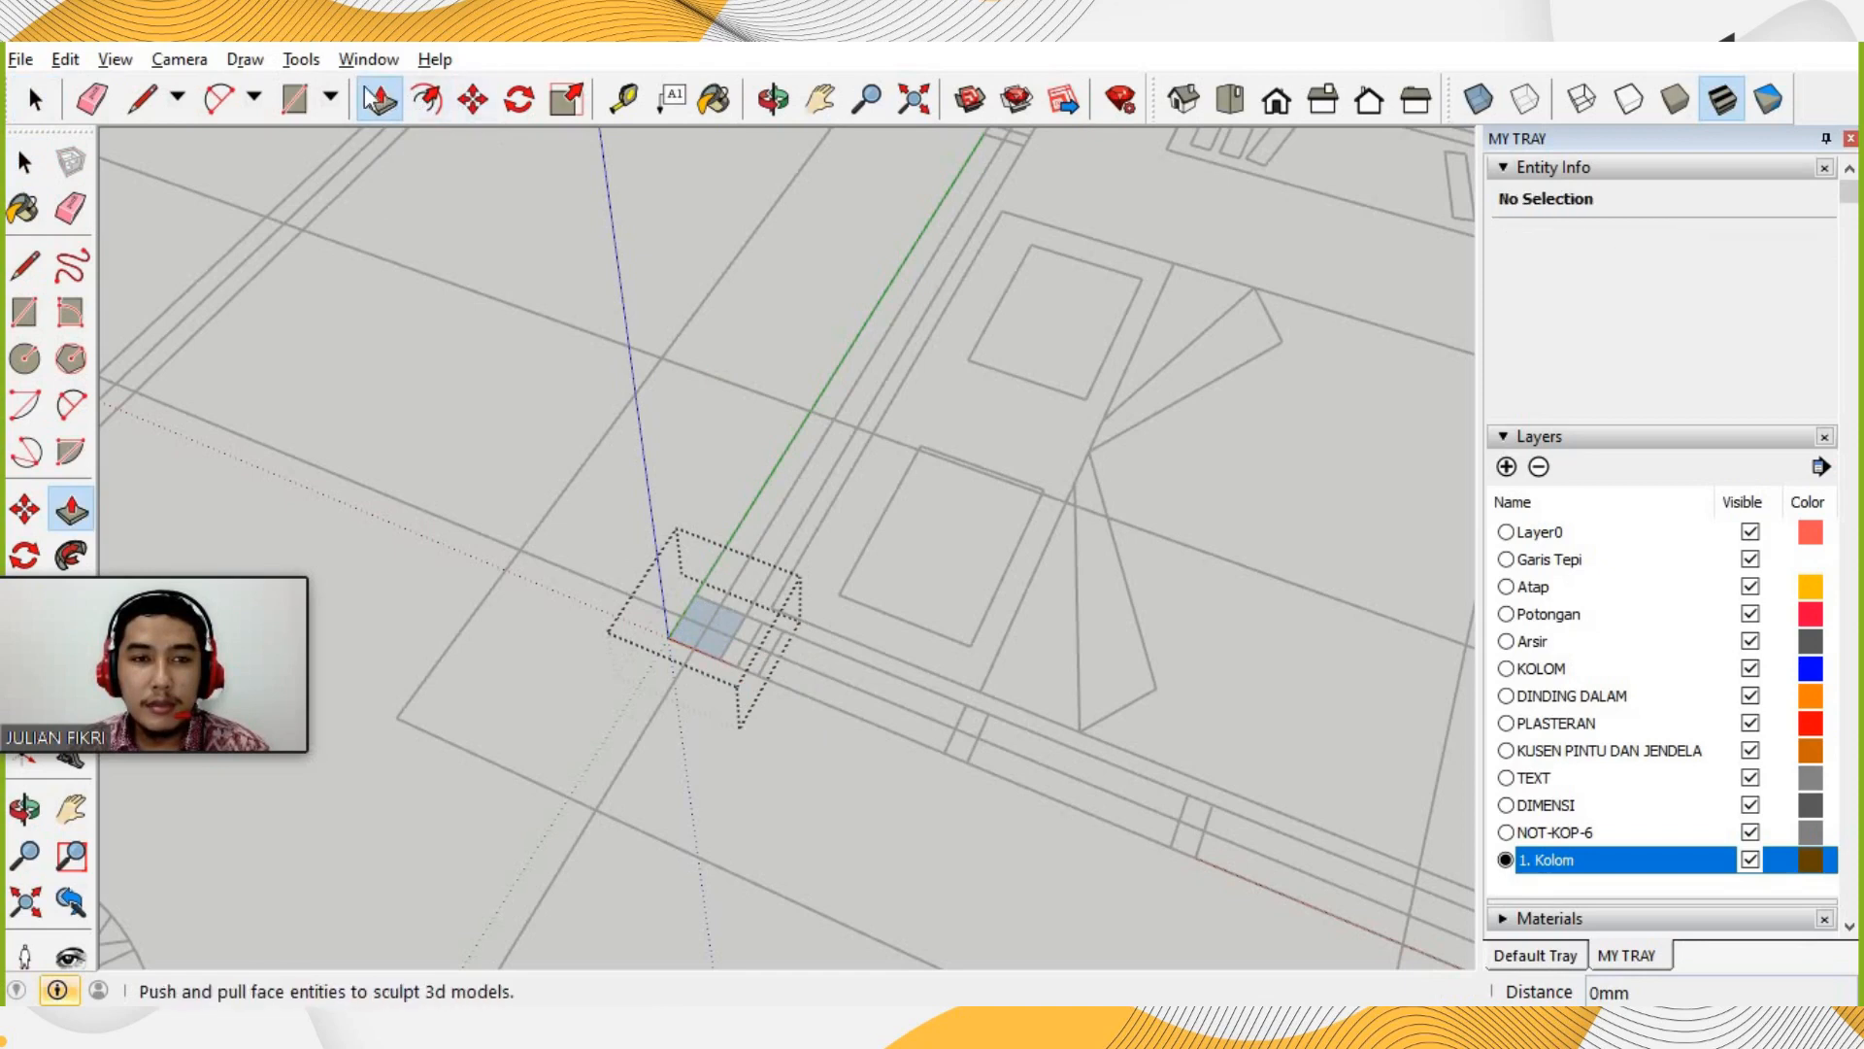
{"action": "left_click", "coordinate": [36, 98]}
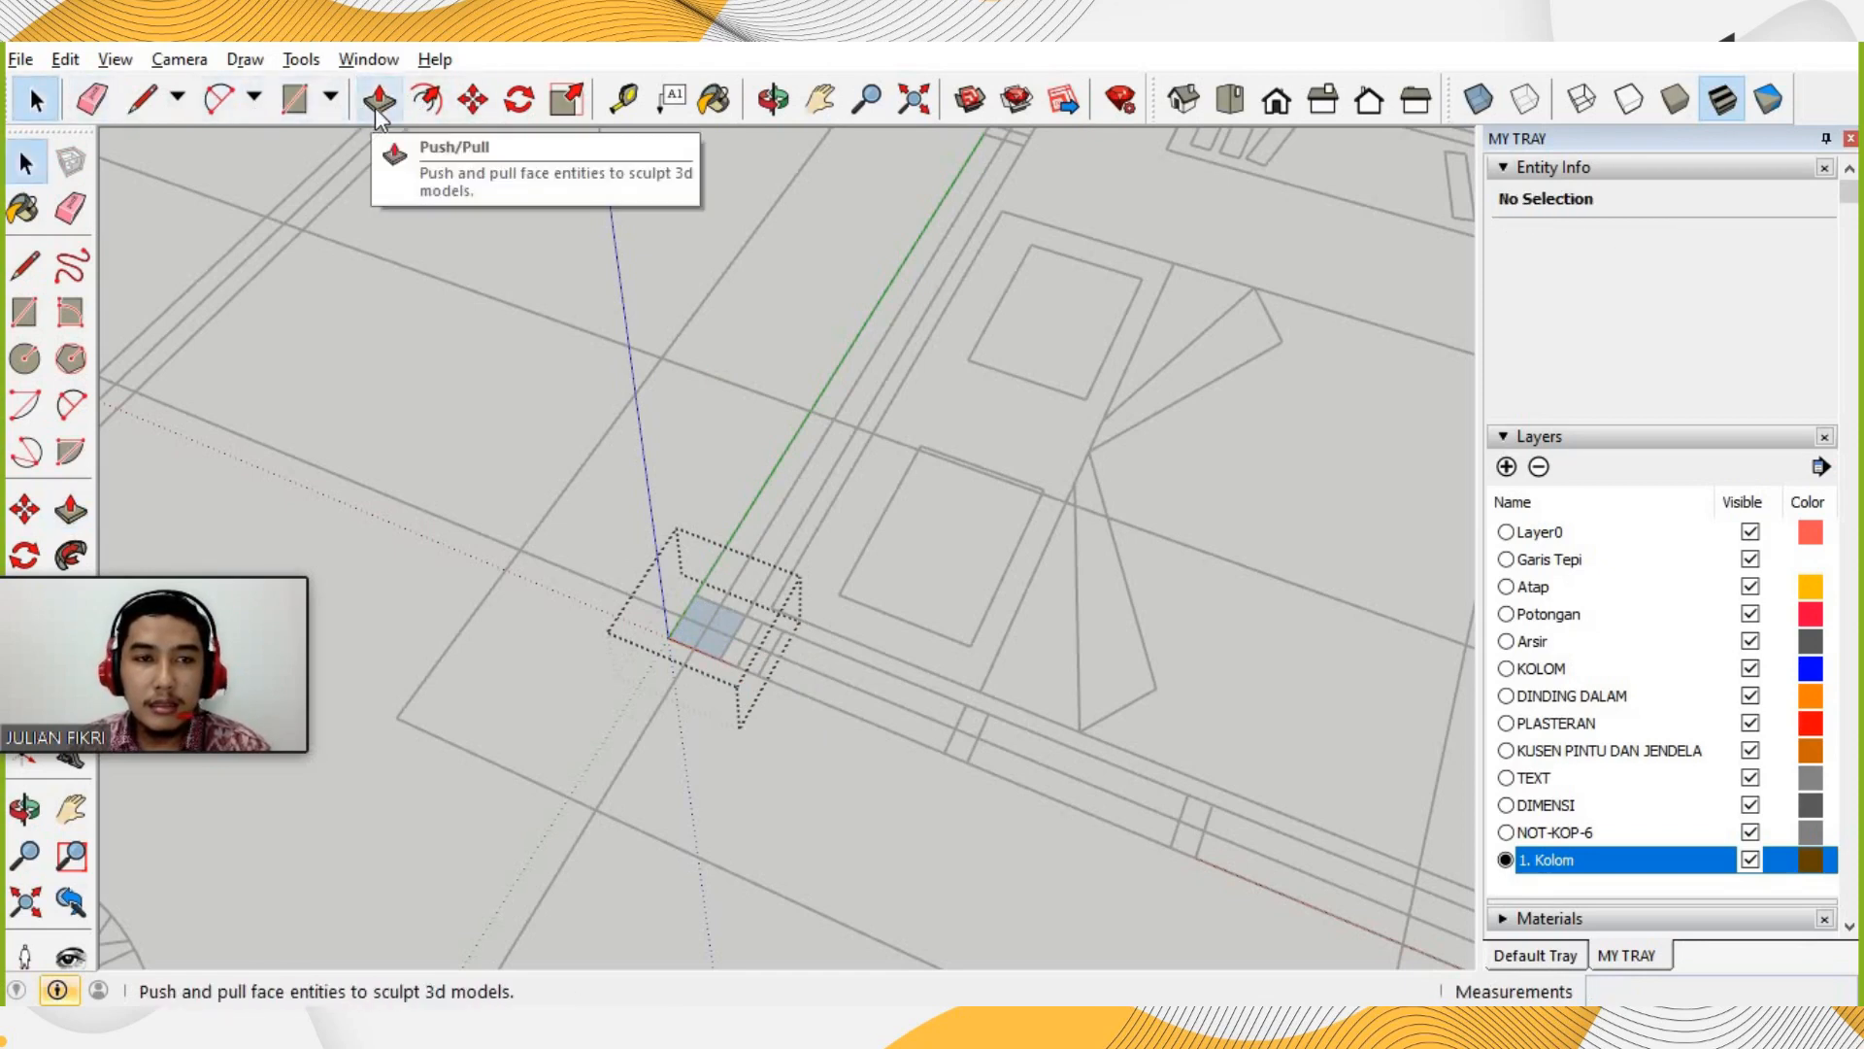
{"action": "left_click", "coordinate": [377, 105]}
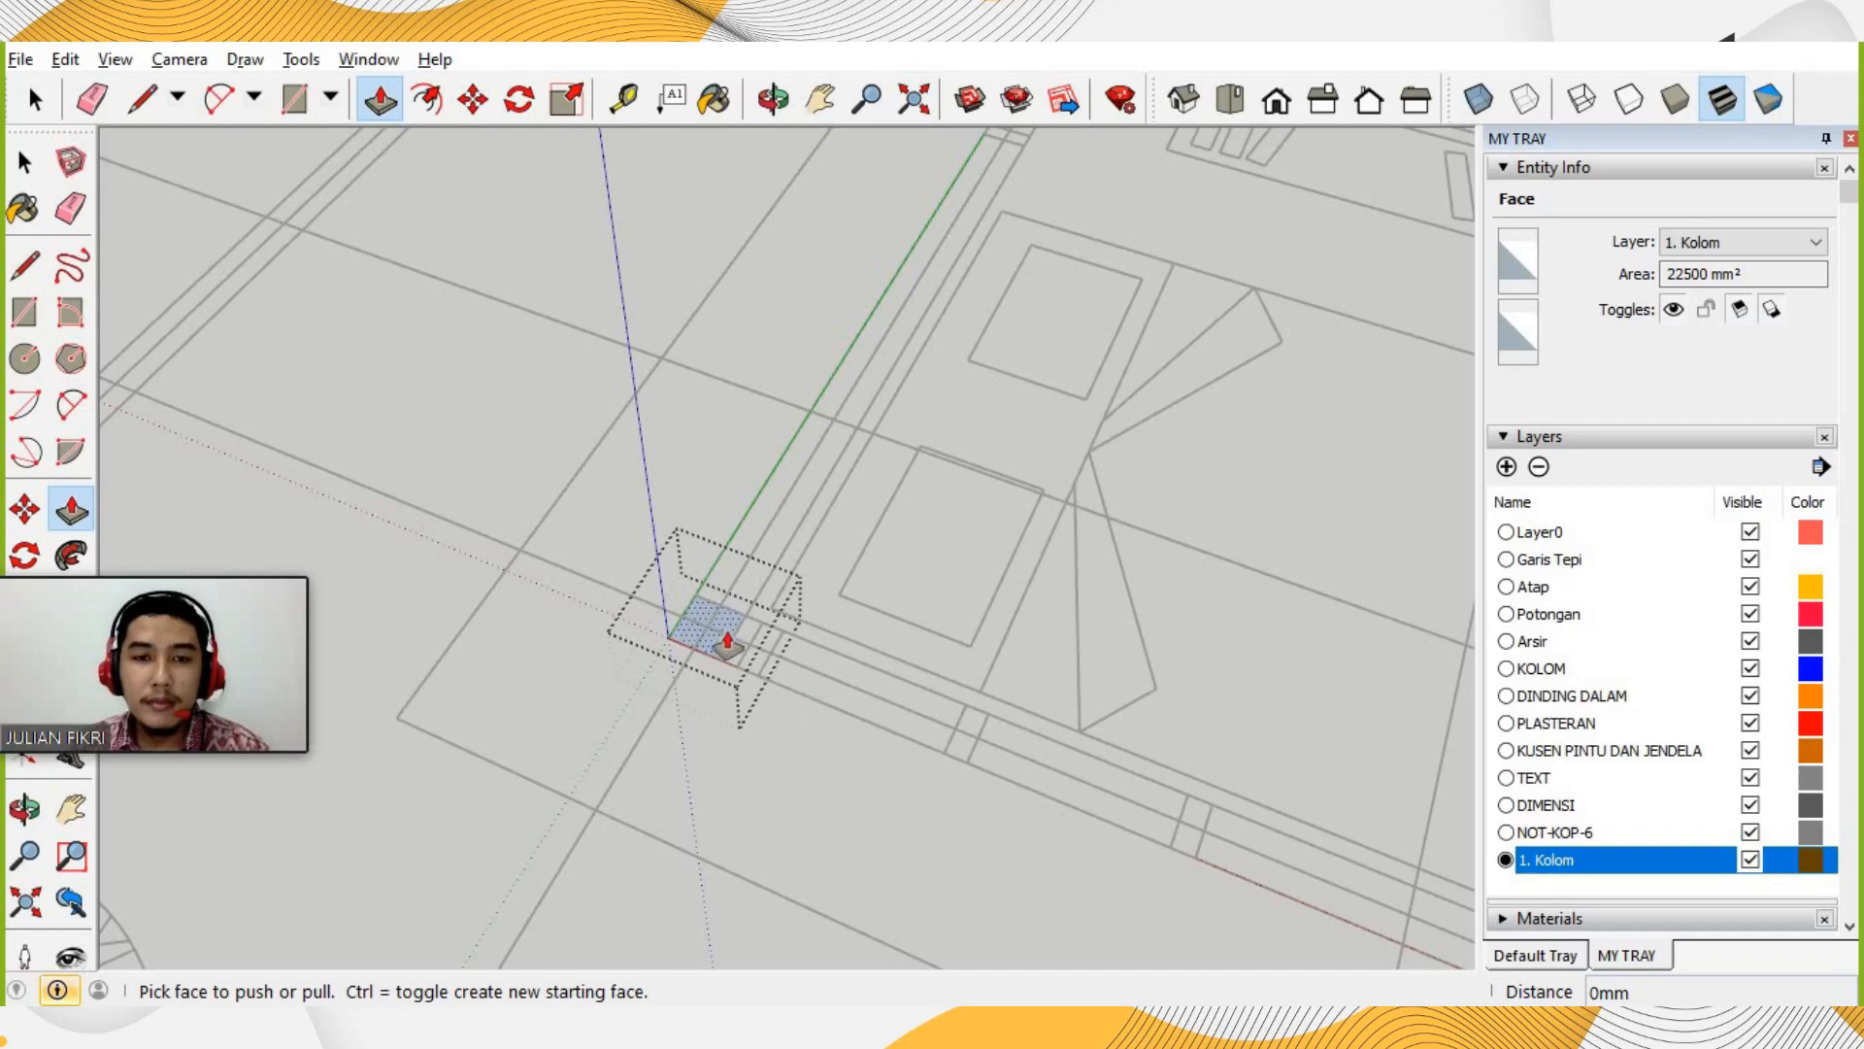
{"action": "scroll", "coordinate": [711, 636], "scroll_direction": "up", "scroll_amount": 3}
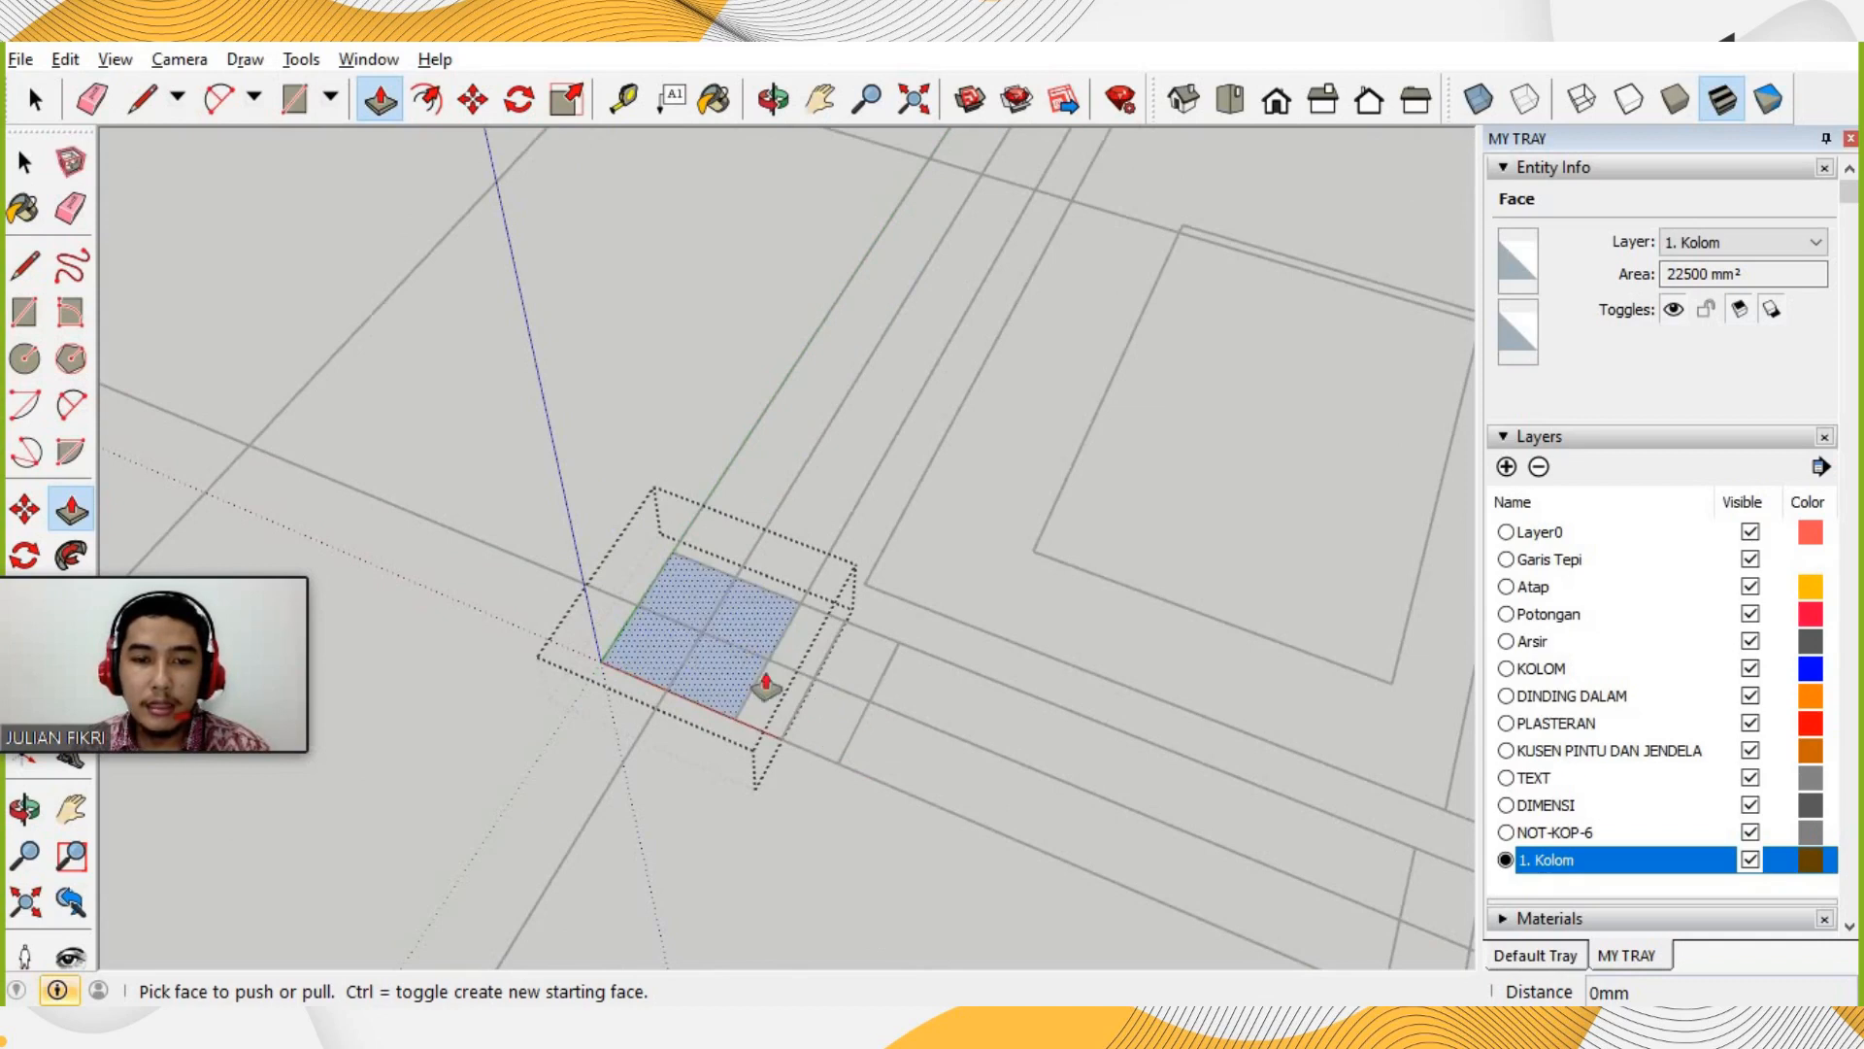
{"action": "scroll", "coordinate": [854, 873], "scroll_direction": "down", "scroll_amount": 2}
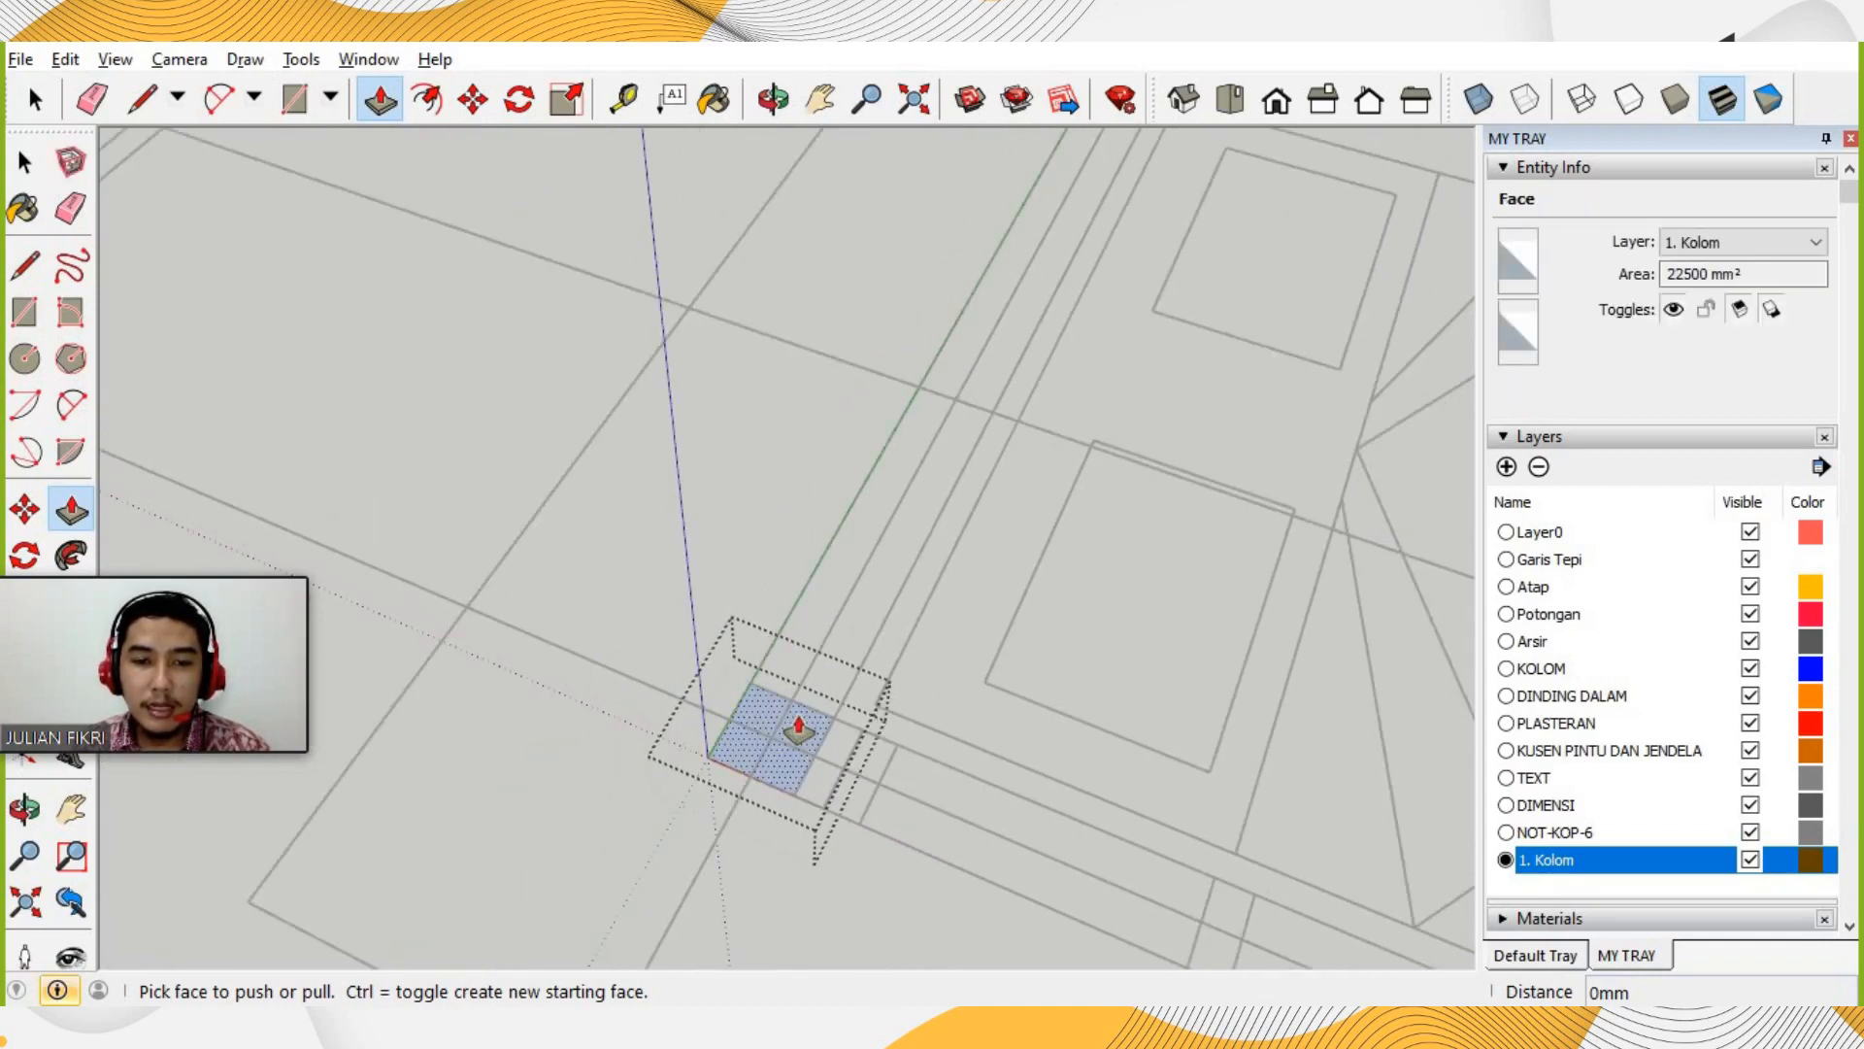
{"action": "left_click", "coordinate": [798, 730]}
{"action": "scroll", "coordinate": [796, 720], "scroll_direction": "down", "scroll_amount": 4}
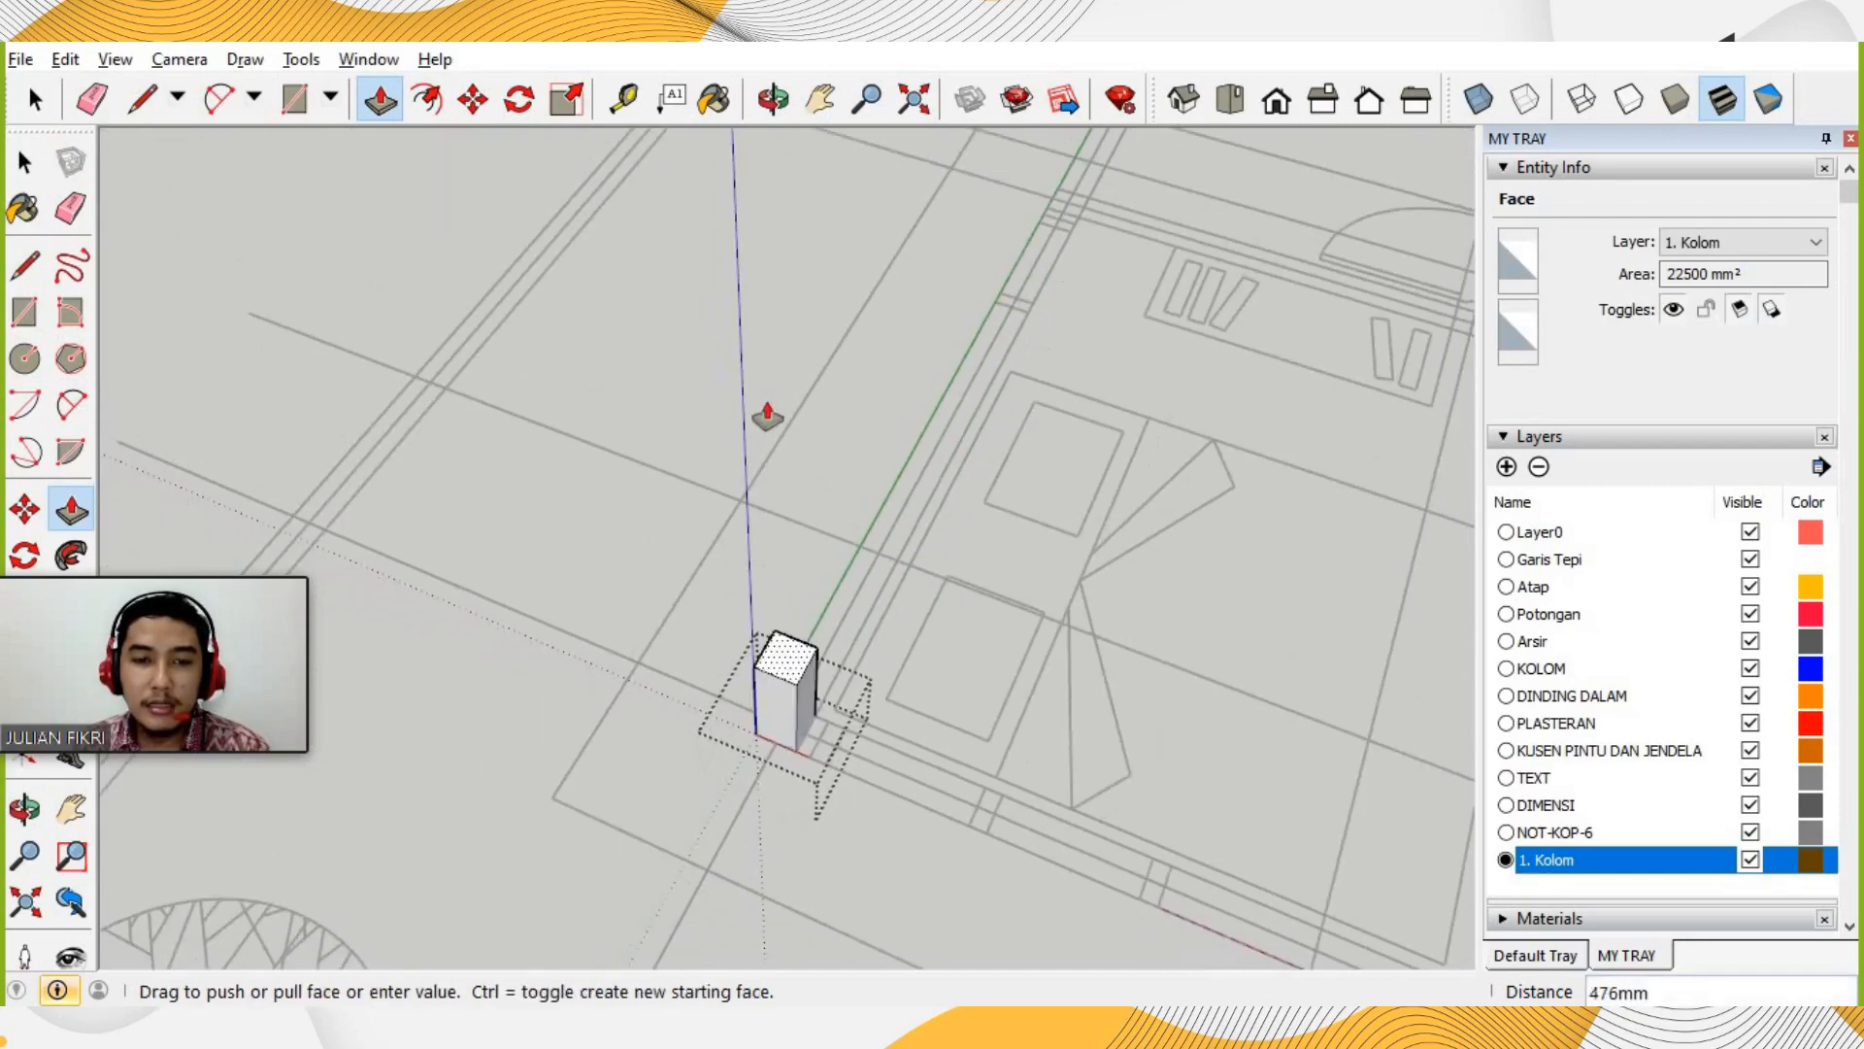
{"action": "scroll", "coordinate": [803, 437], "scroll_direction": "up", "scroll_amount": 3}
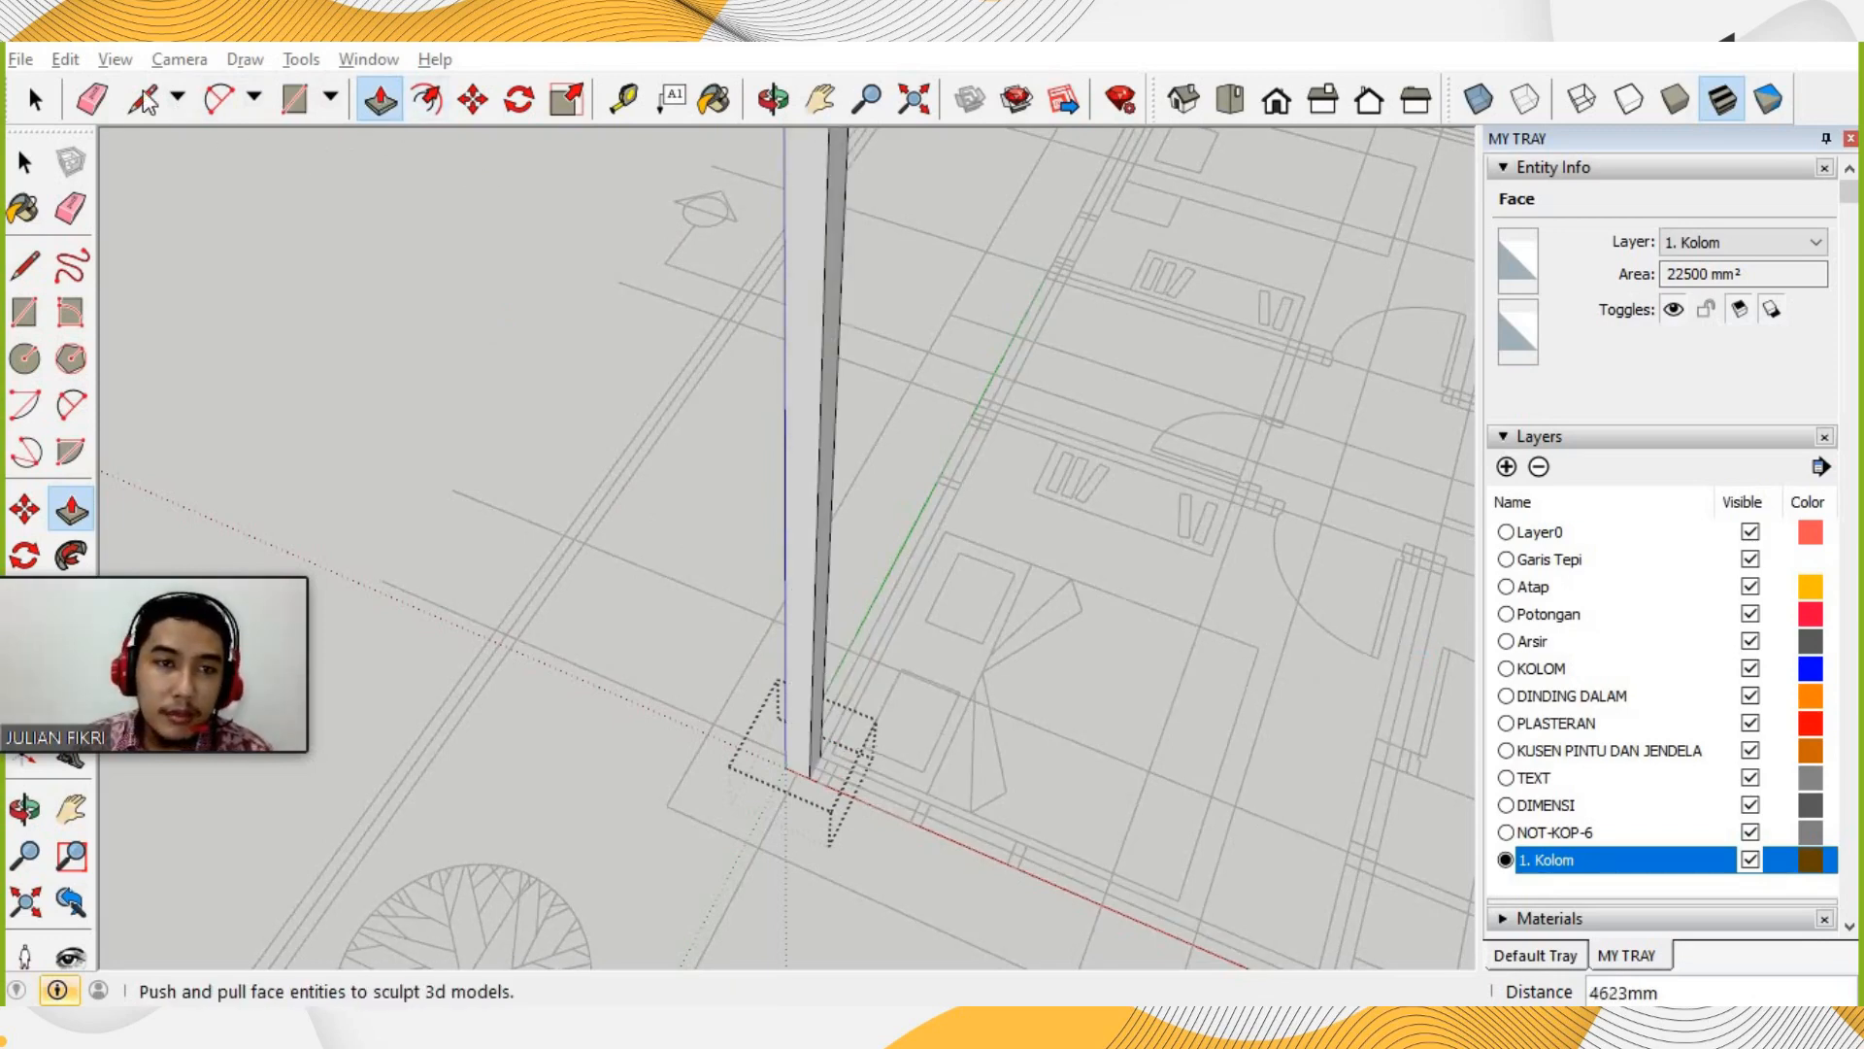
{"action": "left_click", "coordinate": [39, 100]}
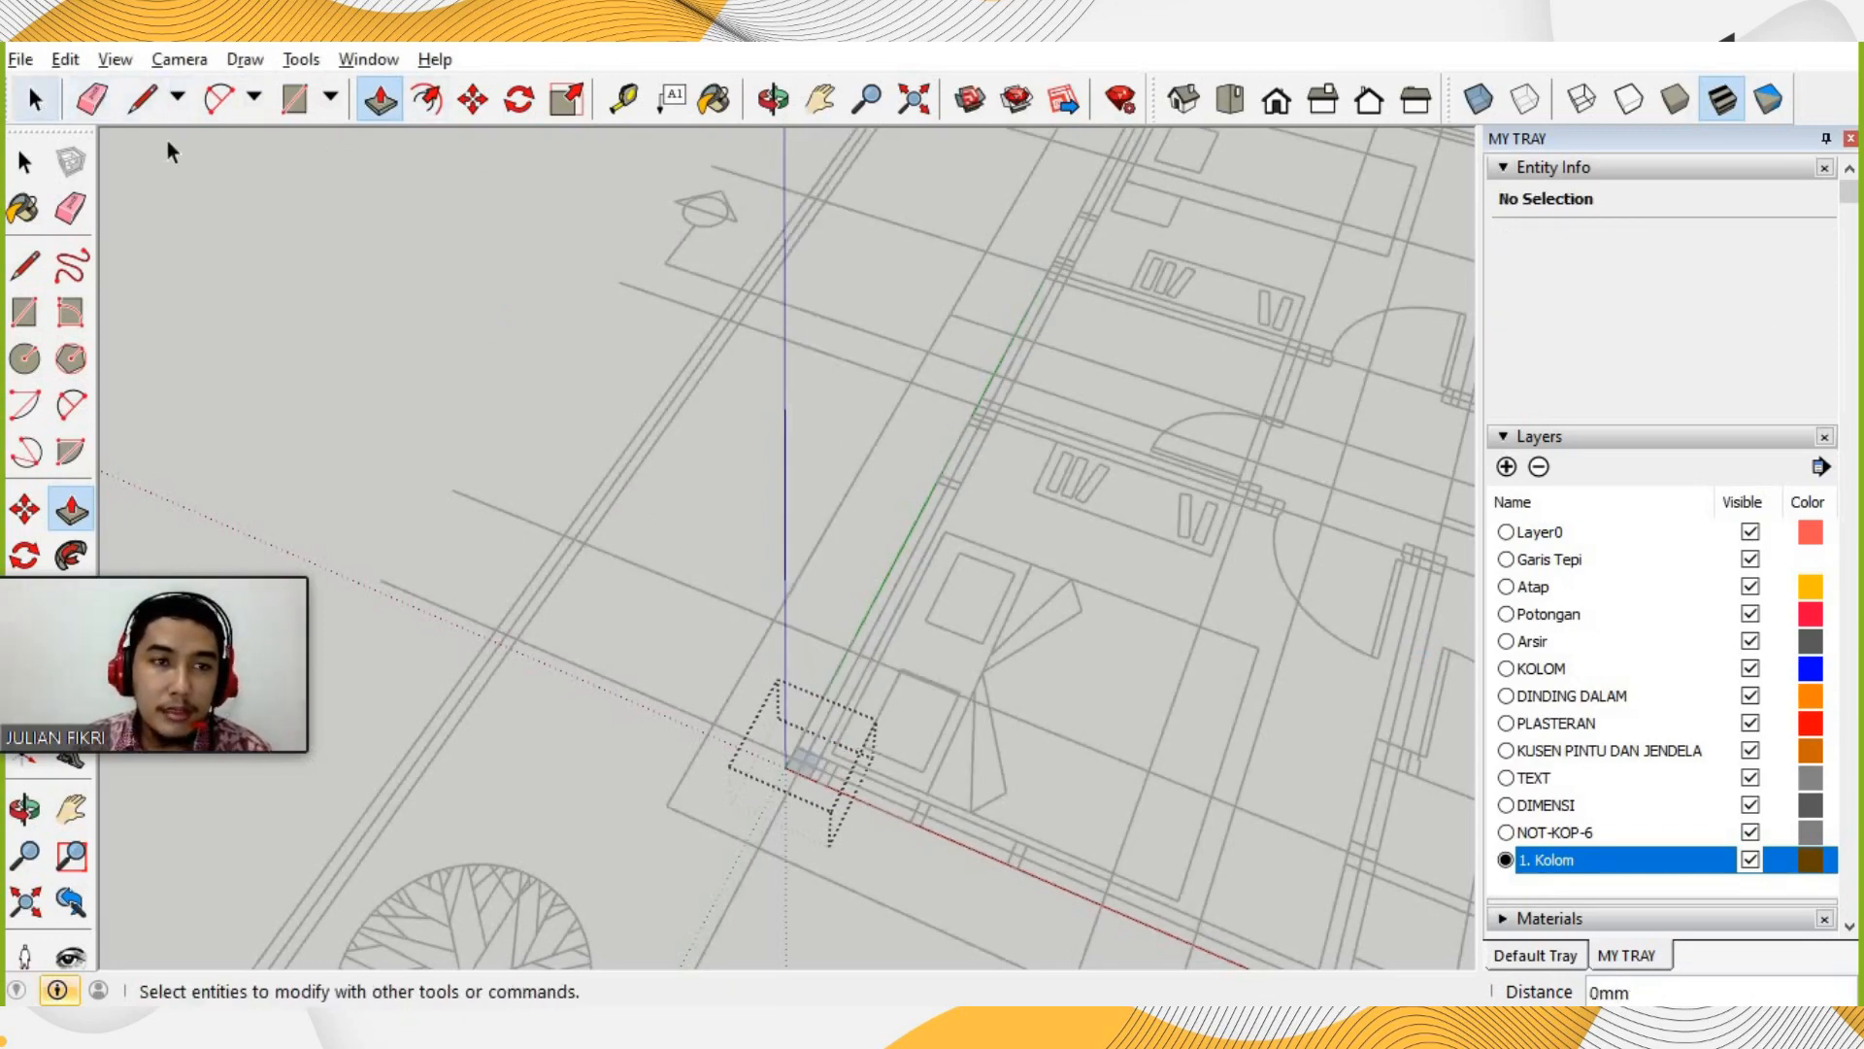
Extrude the corner column's square face upward 2850 mm with Push/Pull inside its group.
{"action": "left_click", "coordinate": [379, 100]}
{"action": "scroll", "coordinate": [808, 766], "scroll_direction": "up", "scroll_amount": 3}
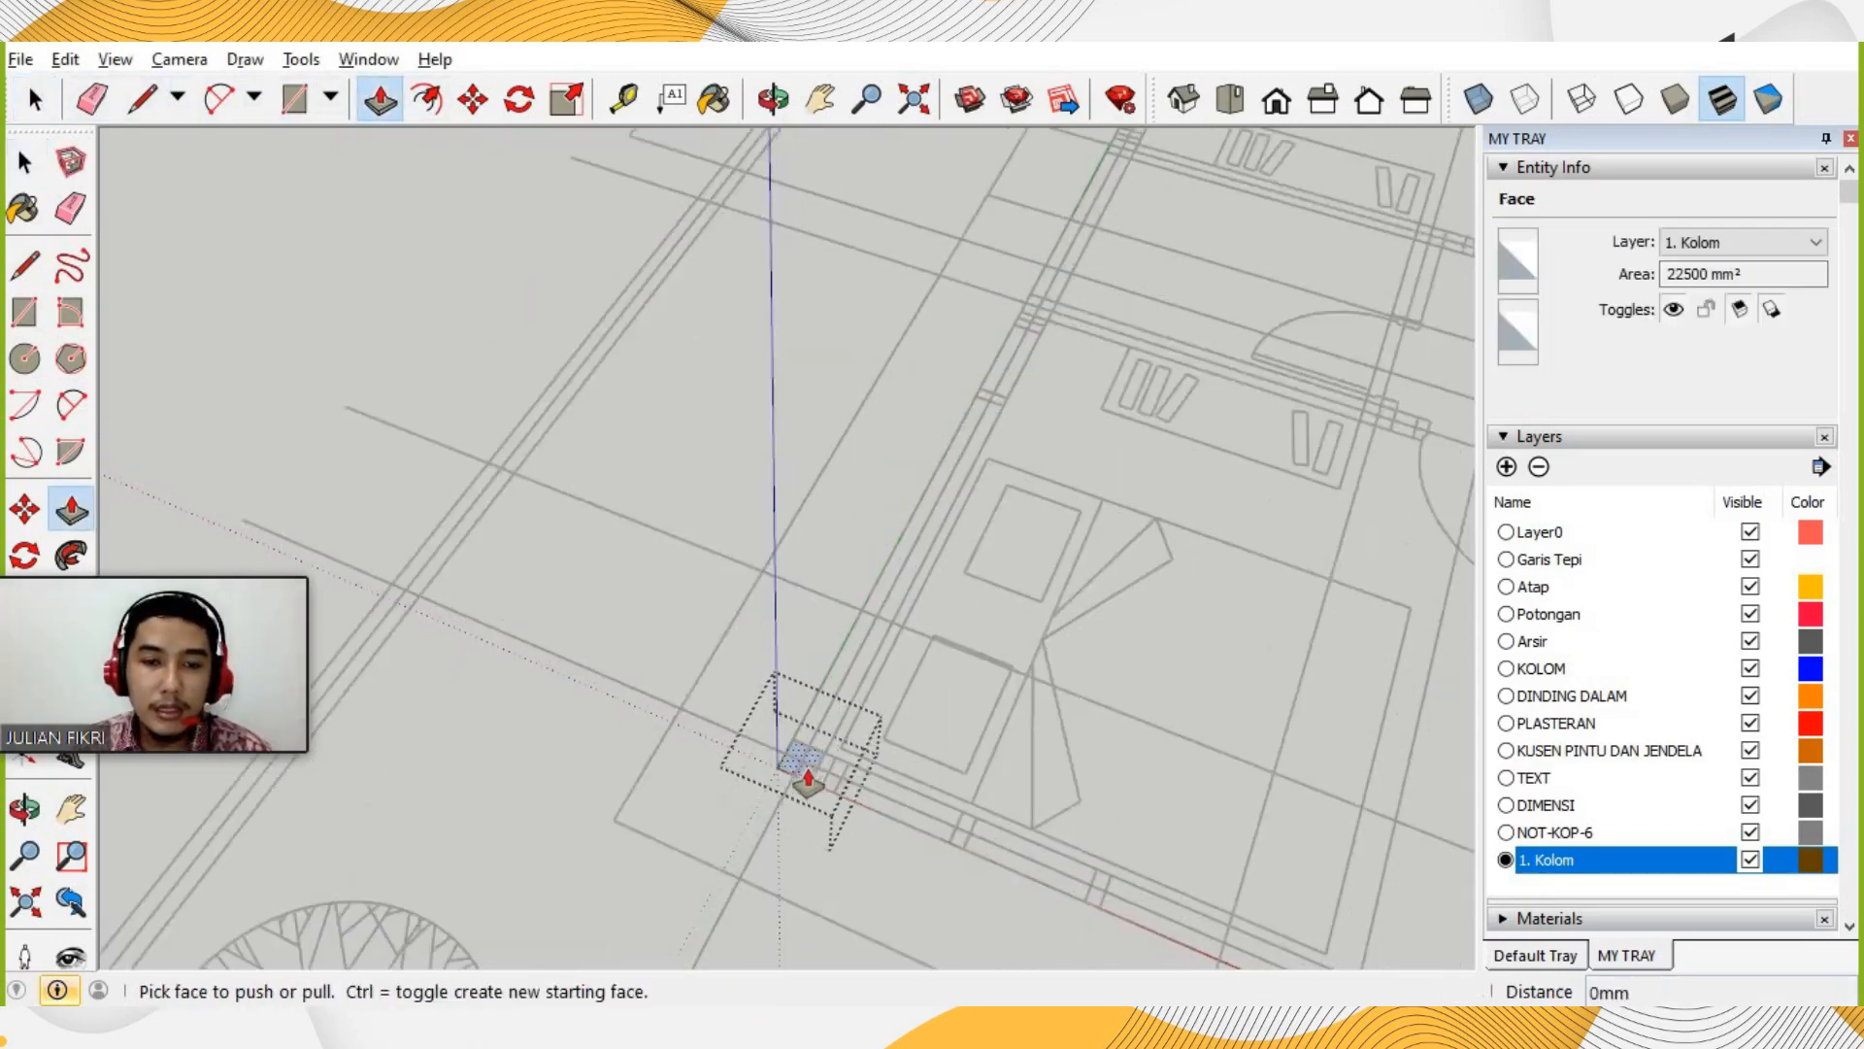
{"action": "scroll", "coordinate": [809, 762], "scroll_direction": "up", "scroll_amount": 2}
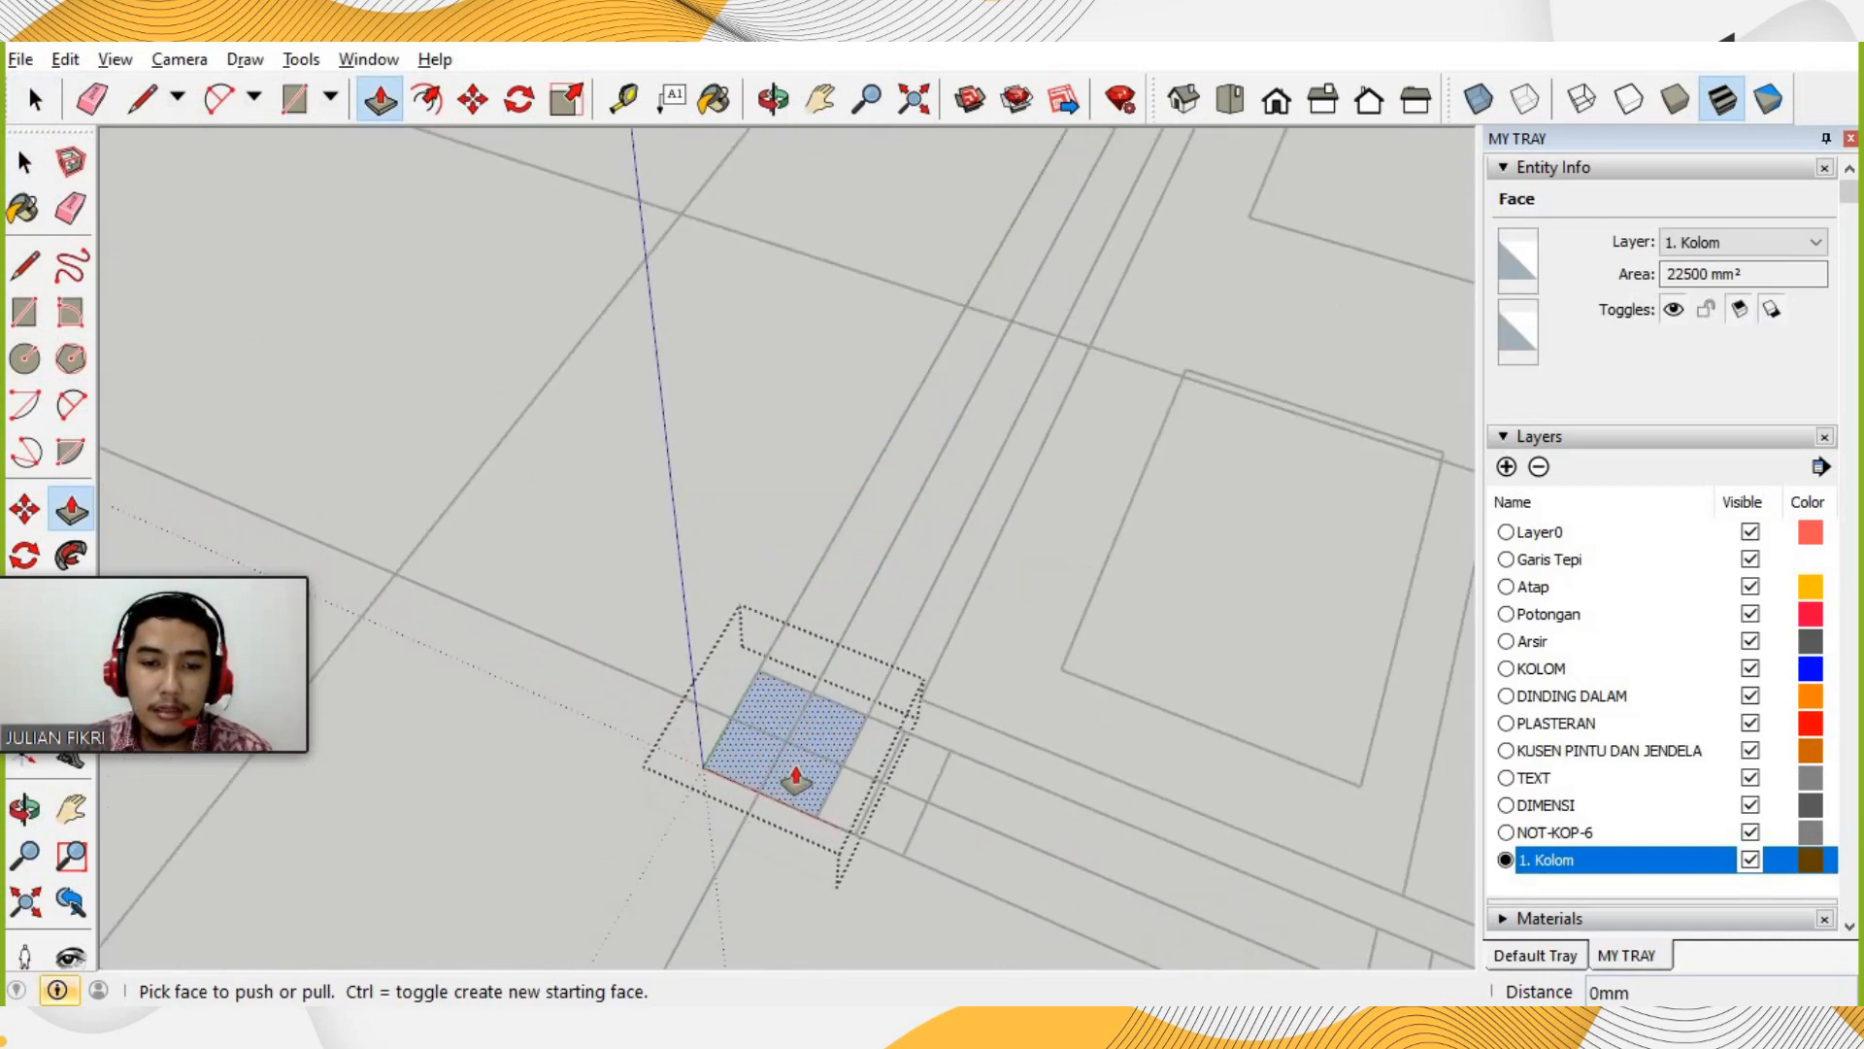
{"action": "left_click", "coordinate": [796, 782]}
{"action": "scroll", "coordinate": [782, 707], "scroll_direction": "down", "scroll_amount": 5}
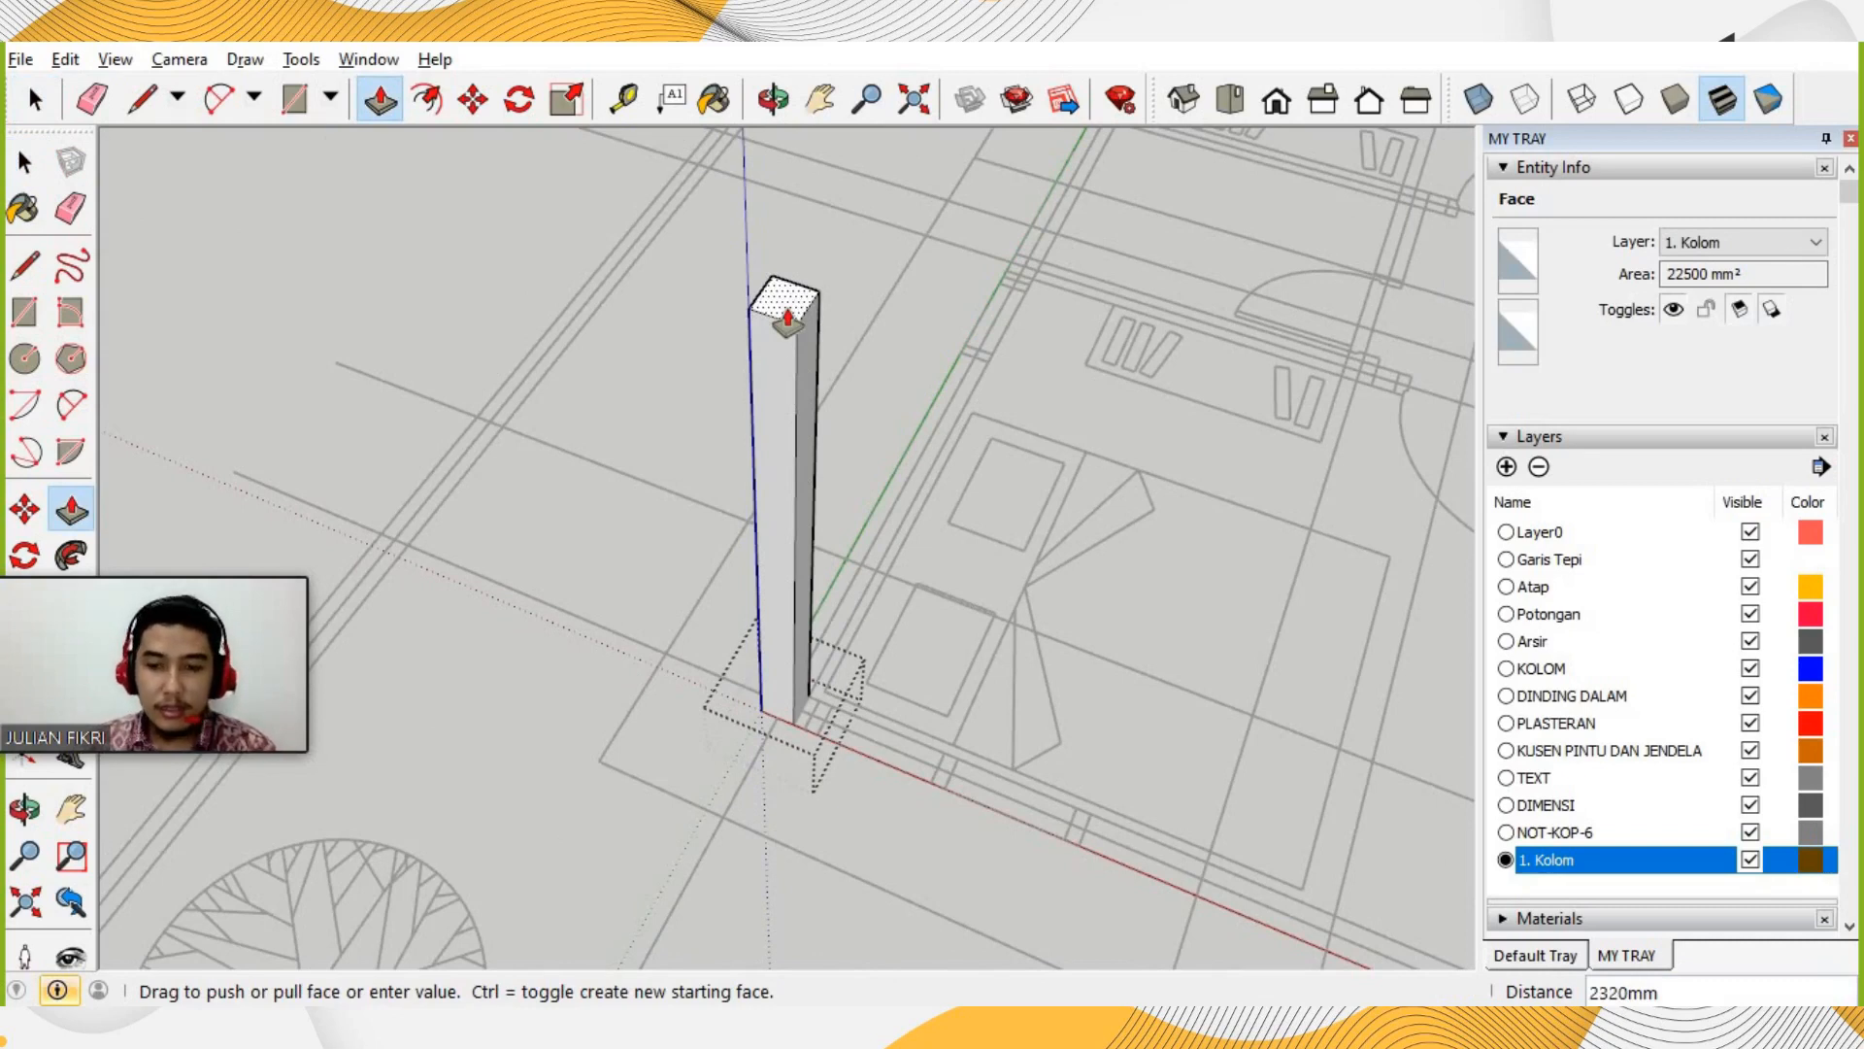
{"action": "type", "text": "2850"}
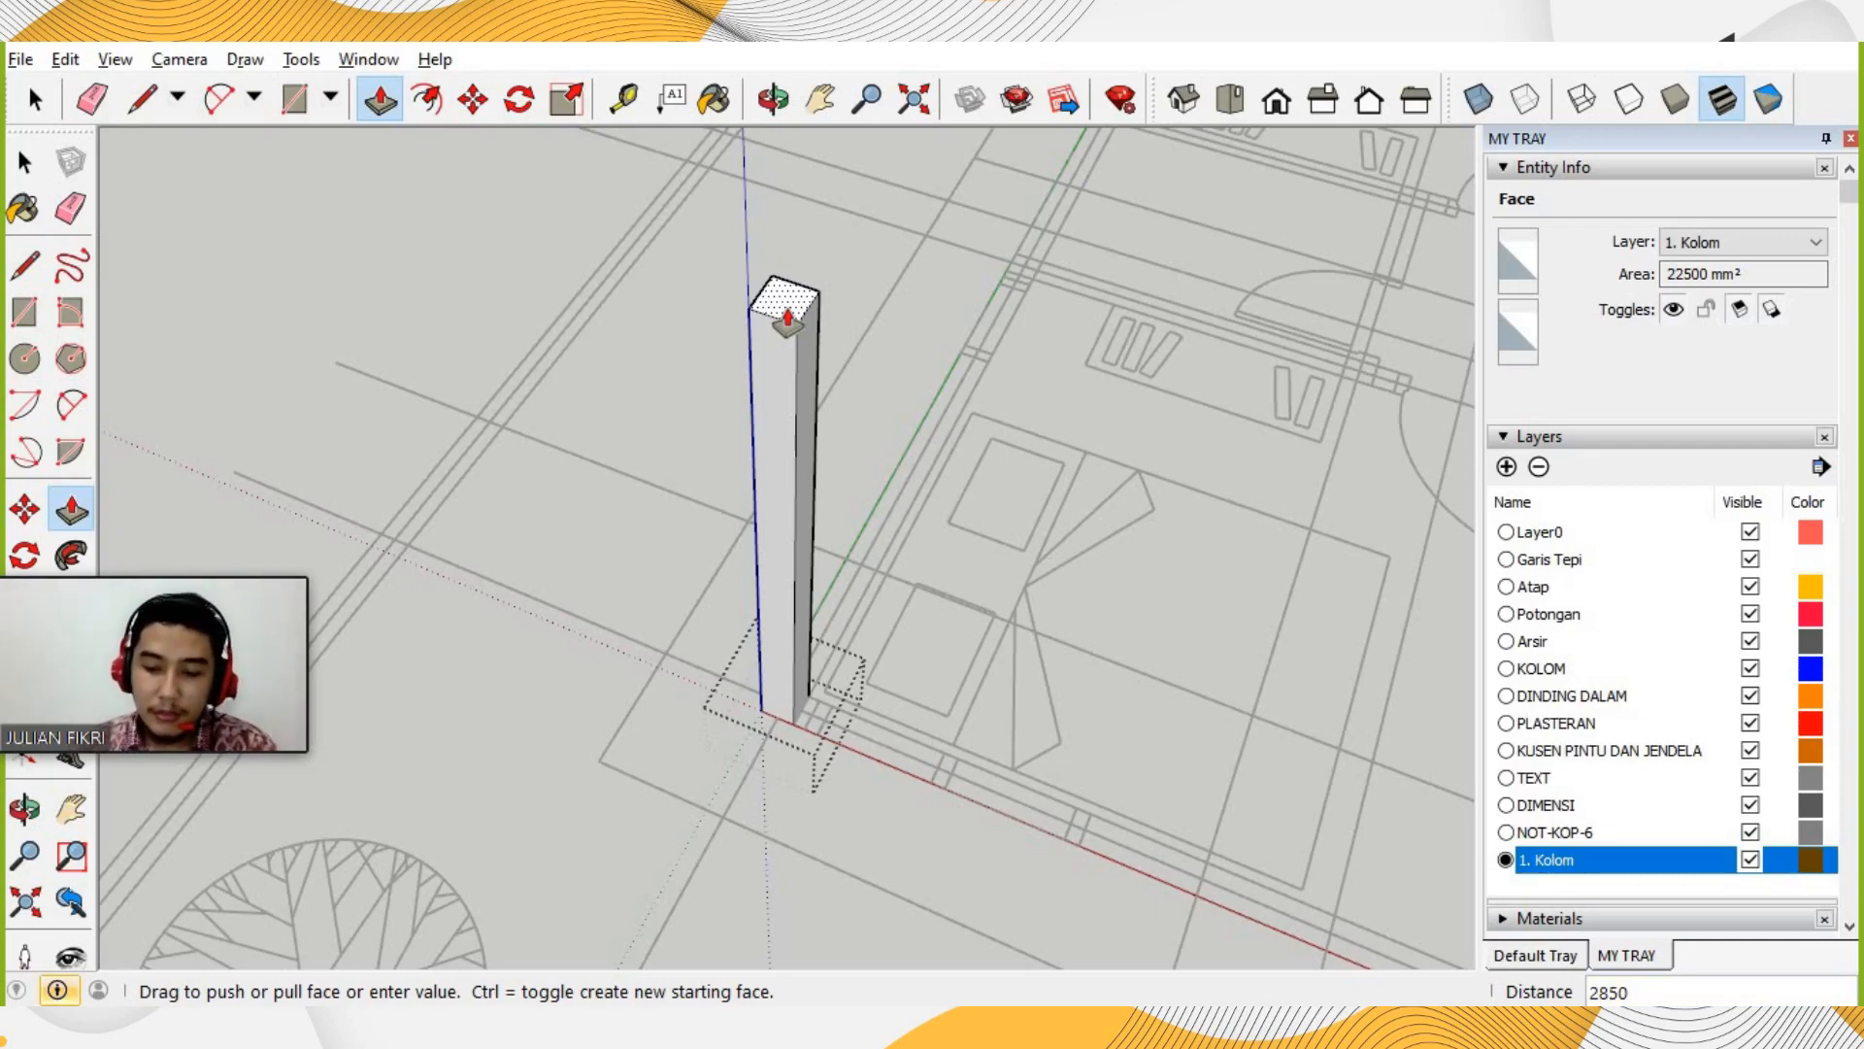
{"action": "key", "text": "Return"}
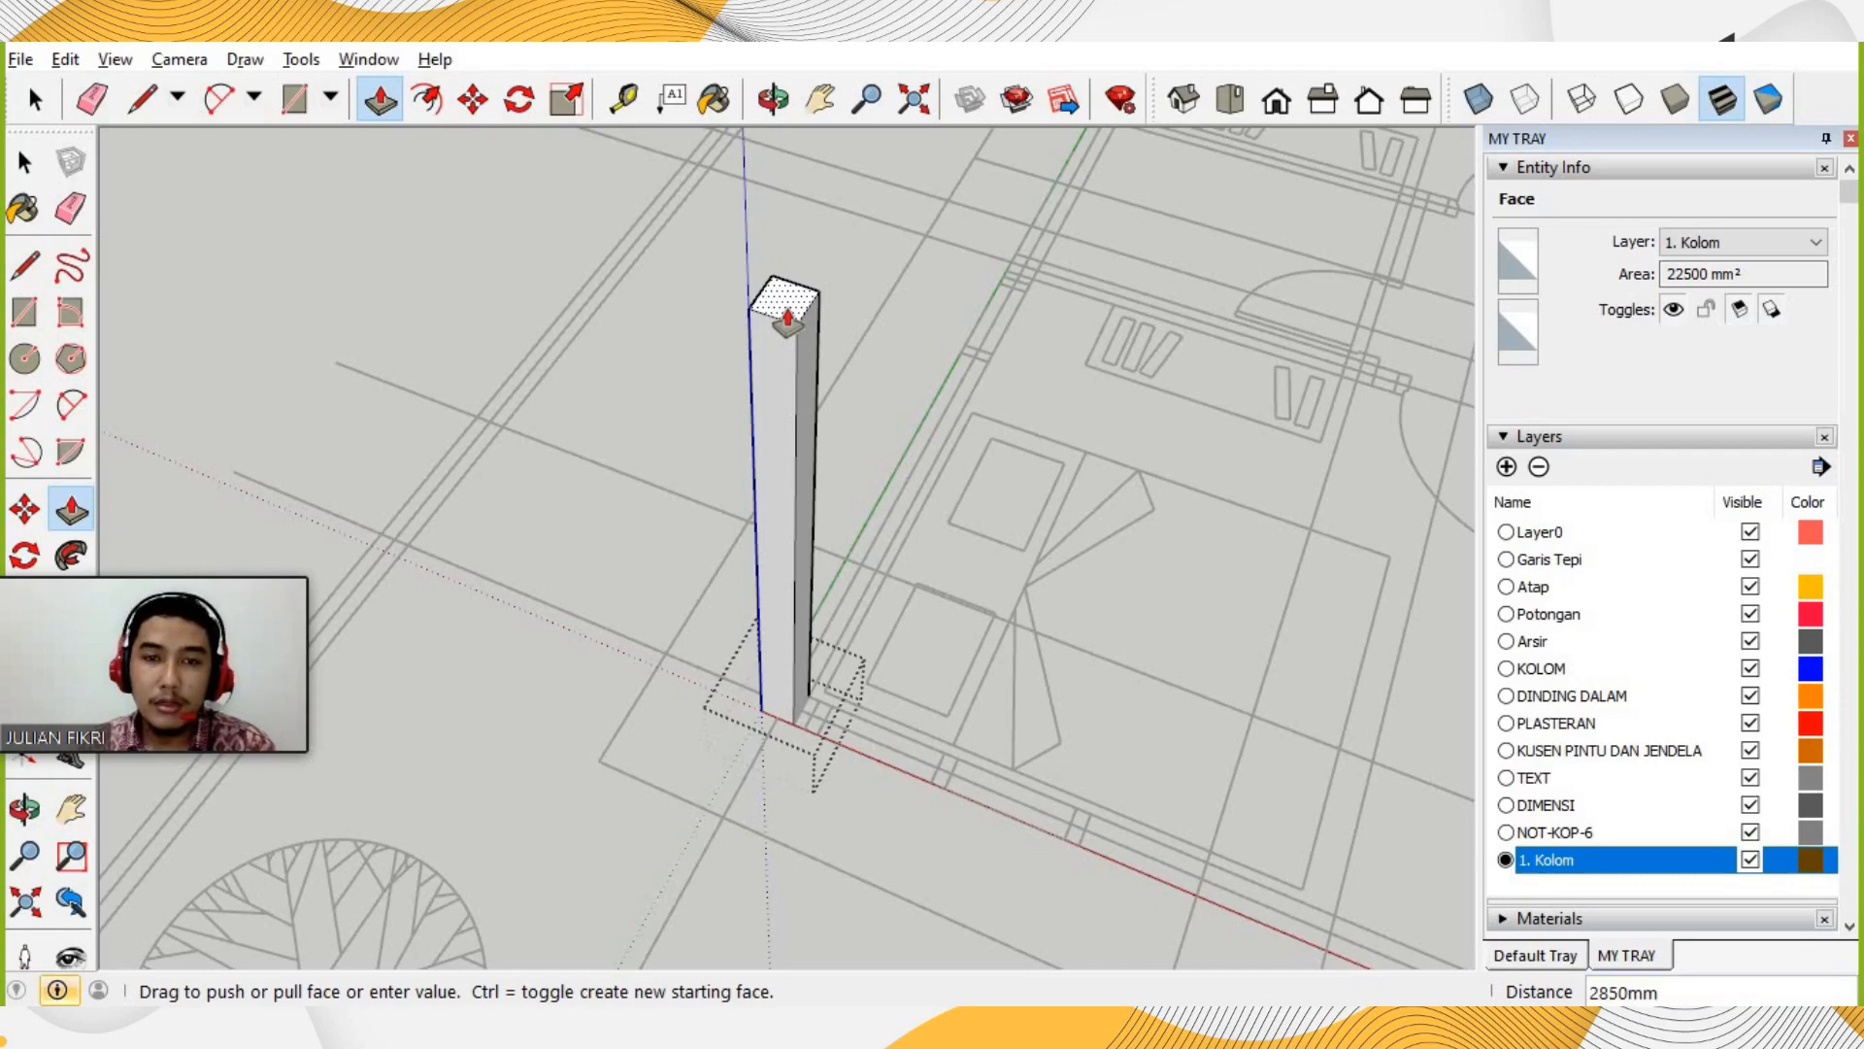
Exit the corner column's group after the extrusion and return to the full model.
{"action": "middle_click_drag", "start_coordinate": [643, 644], "coordinate": [714, 401]}
{"action": "scroll", "coordinate": [735, 592], "scroll_direction": "down", "scroll_amount": 3}
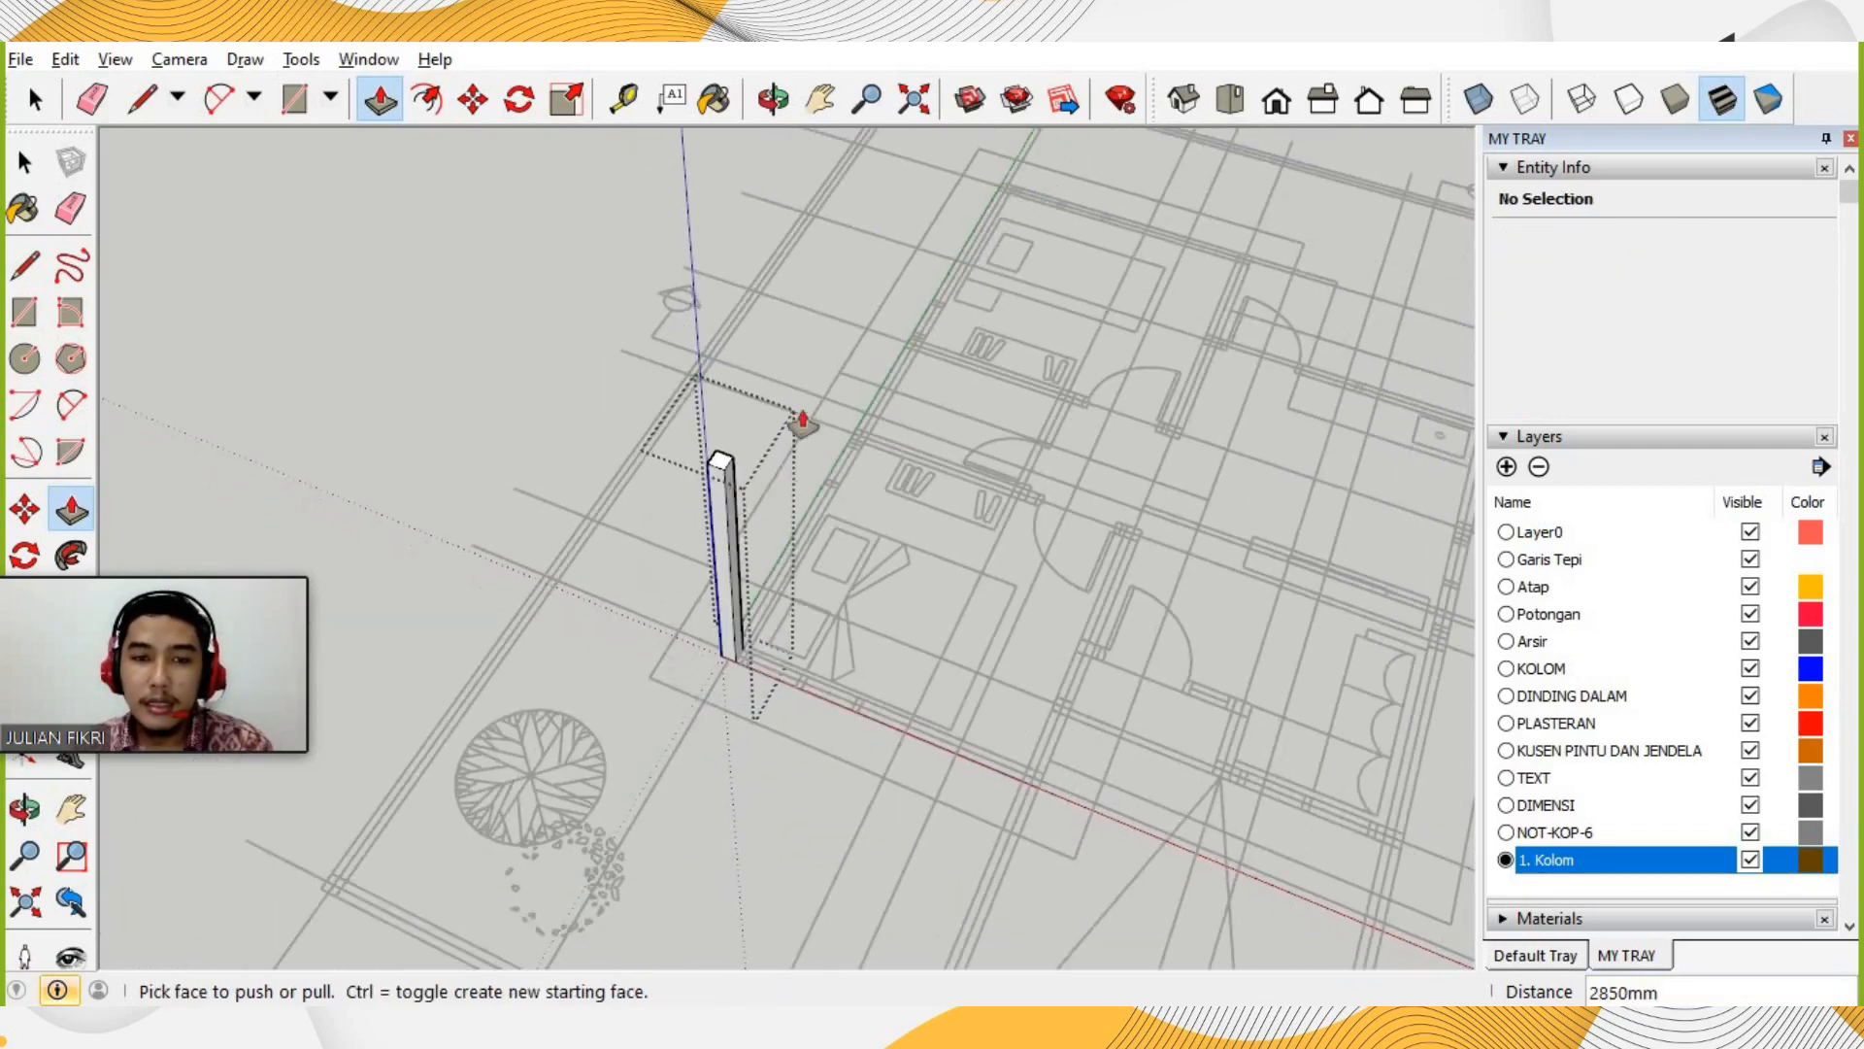
{"action": "scroll", "coordinate": [685, 471], "scroll_direction": "up", "scroll_amount": 4}
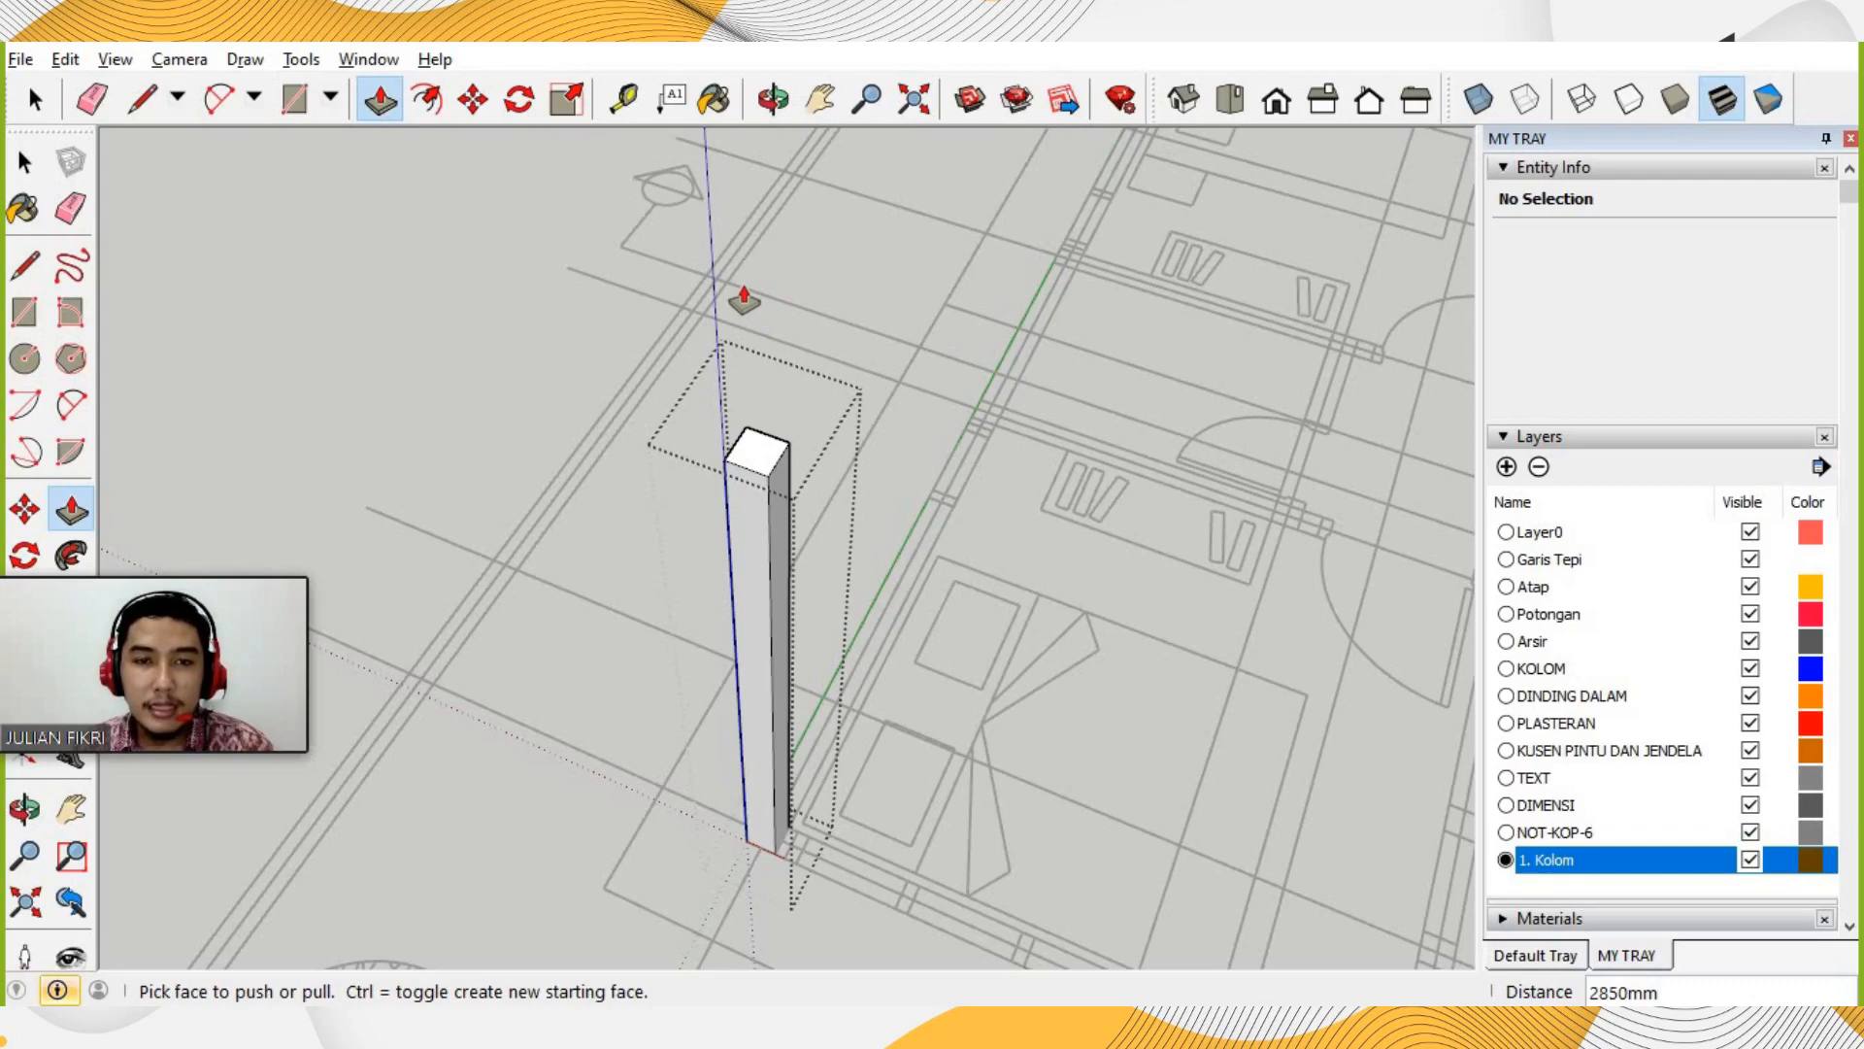
{"action": "key", "text": "space"}
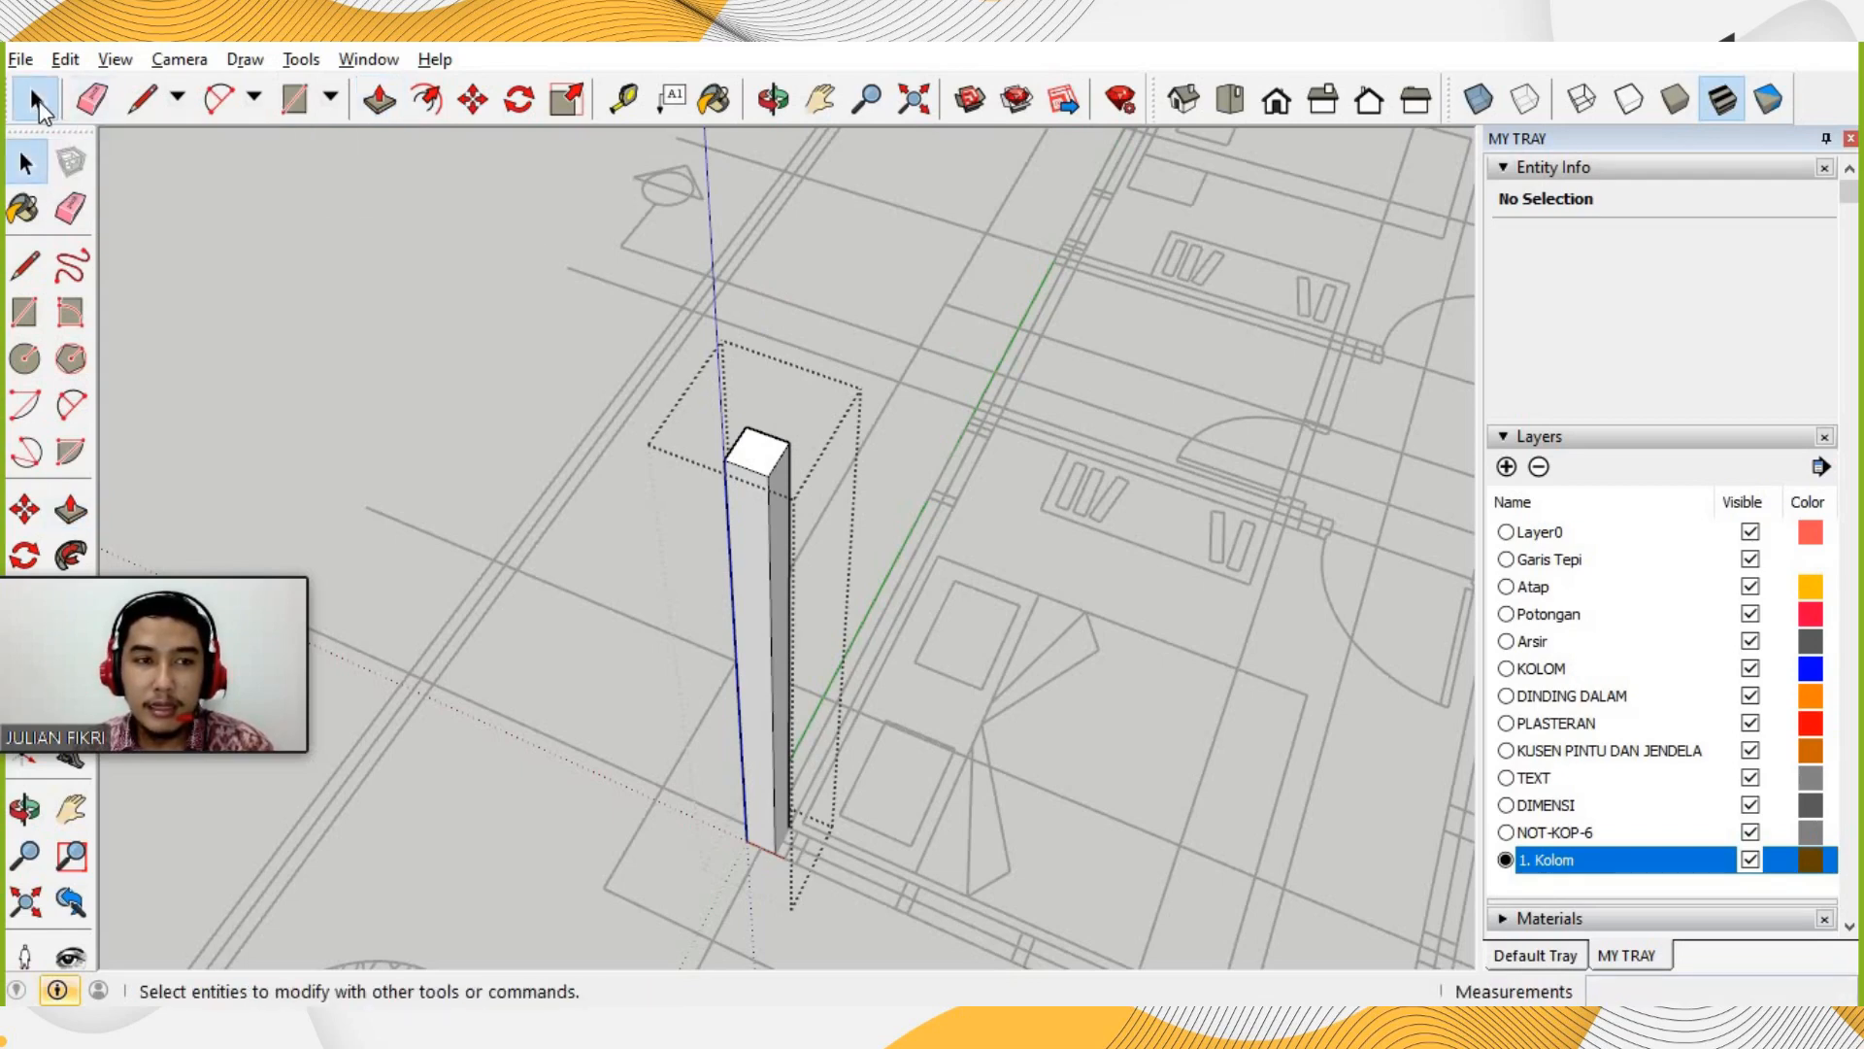
{"action": "left_click", "coordinate": [606, 444]}
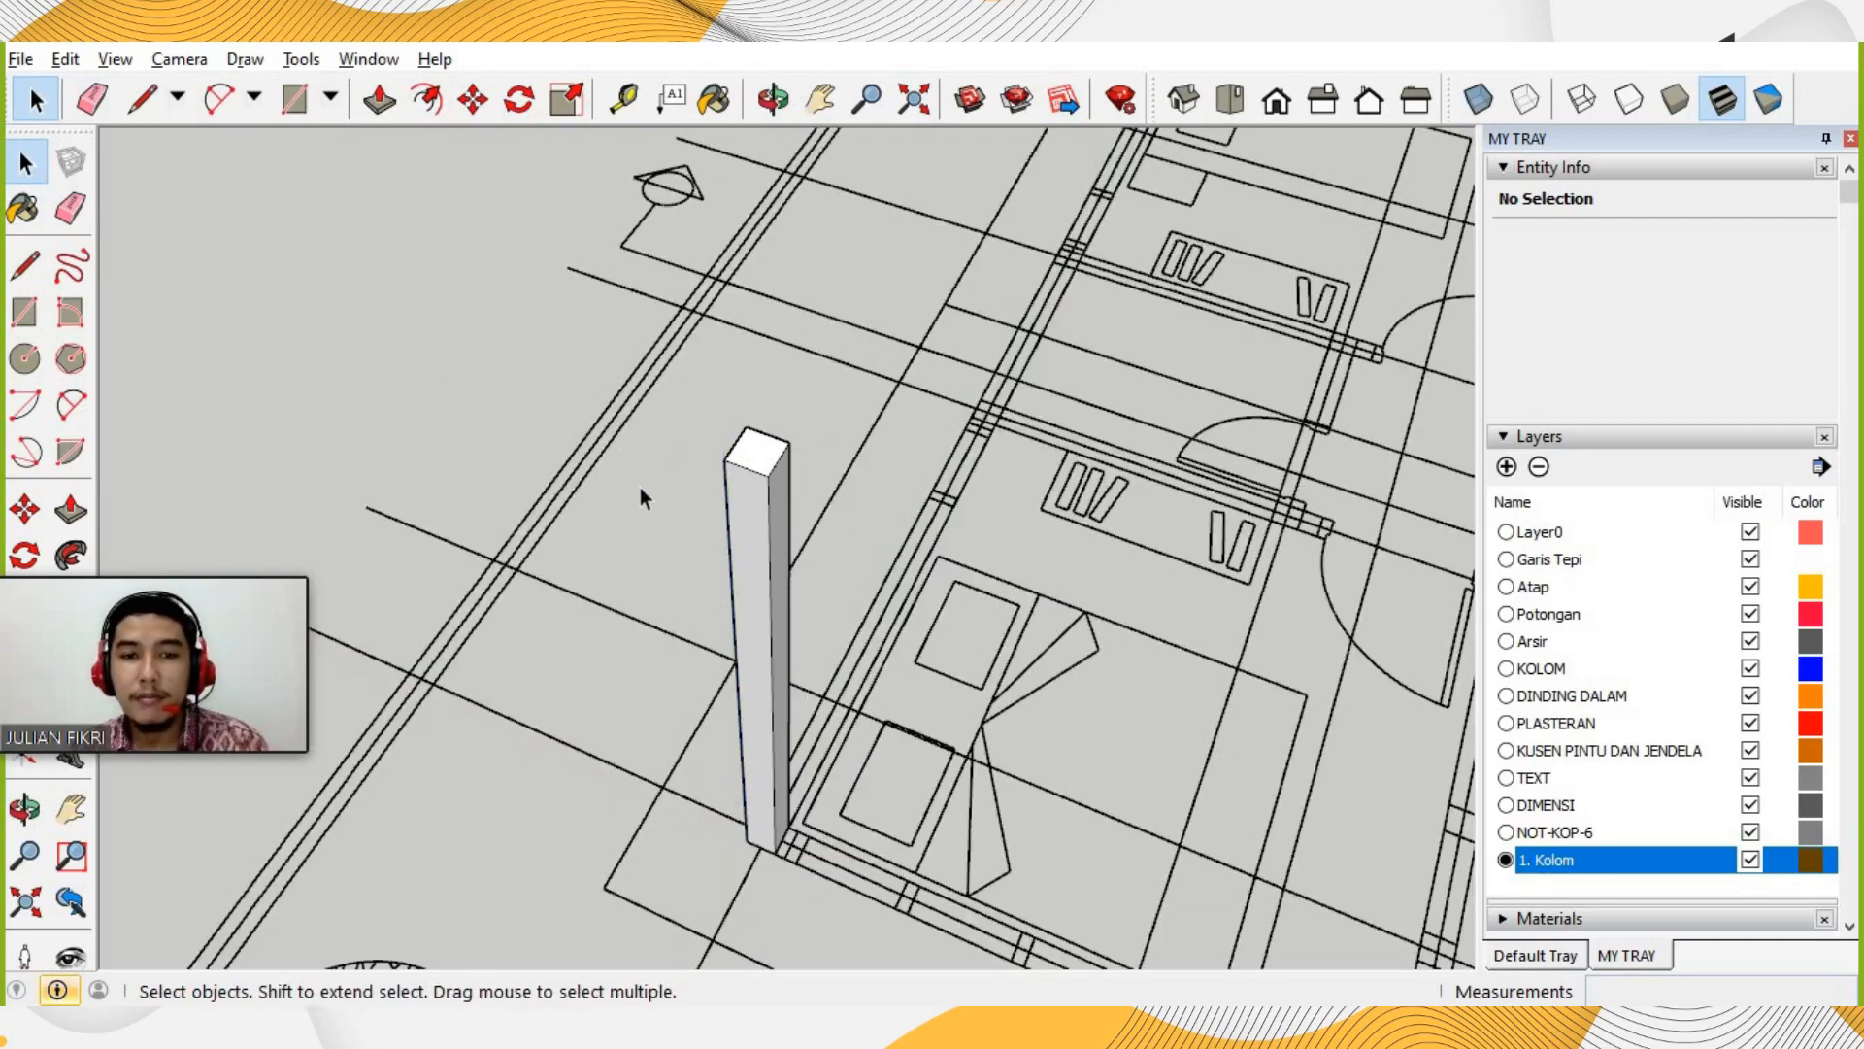
Examine the extruded corner column against the surrounding floor plan, selecting its group and checking its base from several views.
{"action": "scroll", "coordinate": [639, 487], "scroll_direction": "down", "scroll_amount": 3}
{"action": "left_click", "coordinate": [703, 521]}
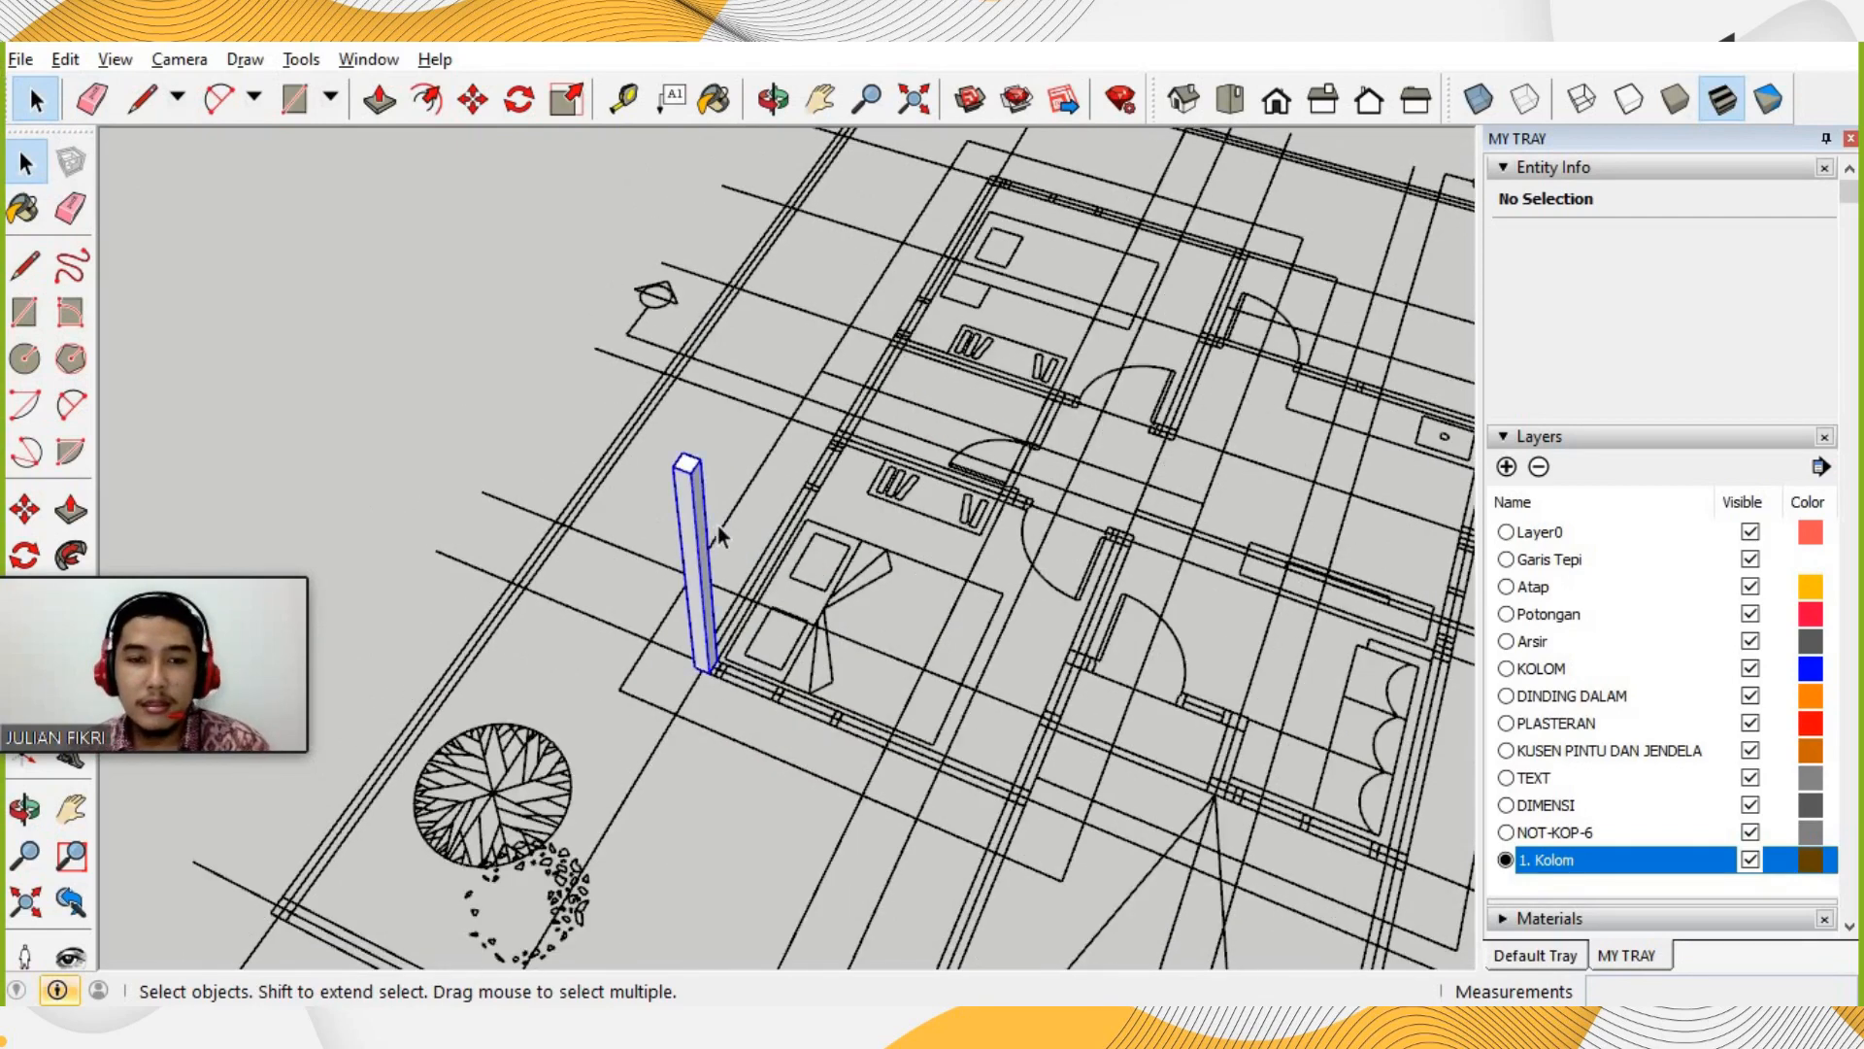
{"action": "scroll", "coordinate": [697, 538], "scroll_direction": "up", "scroll_amount": 2}
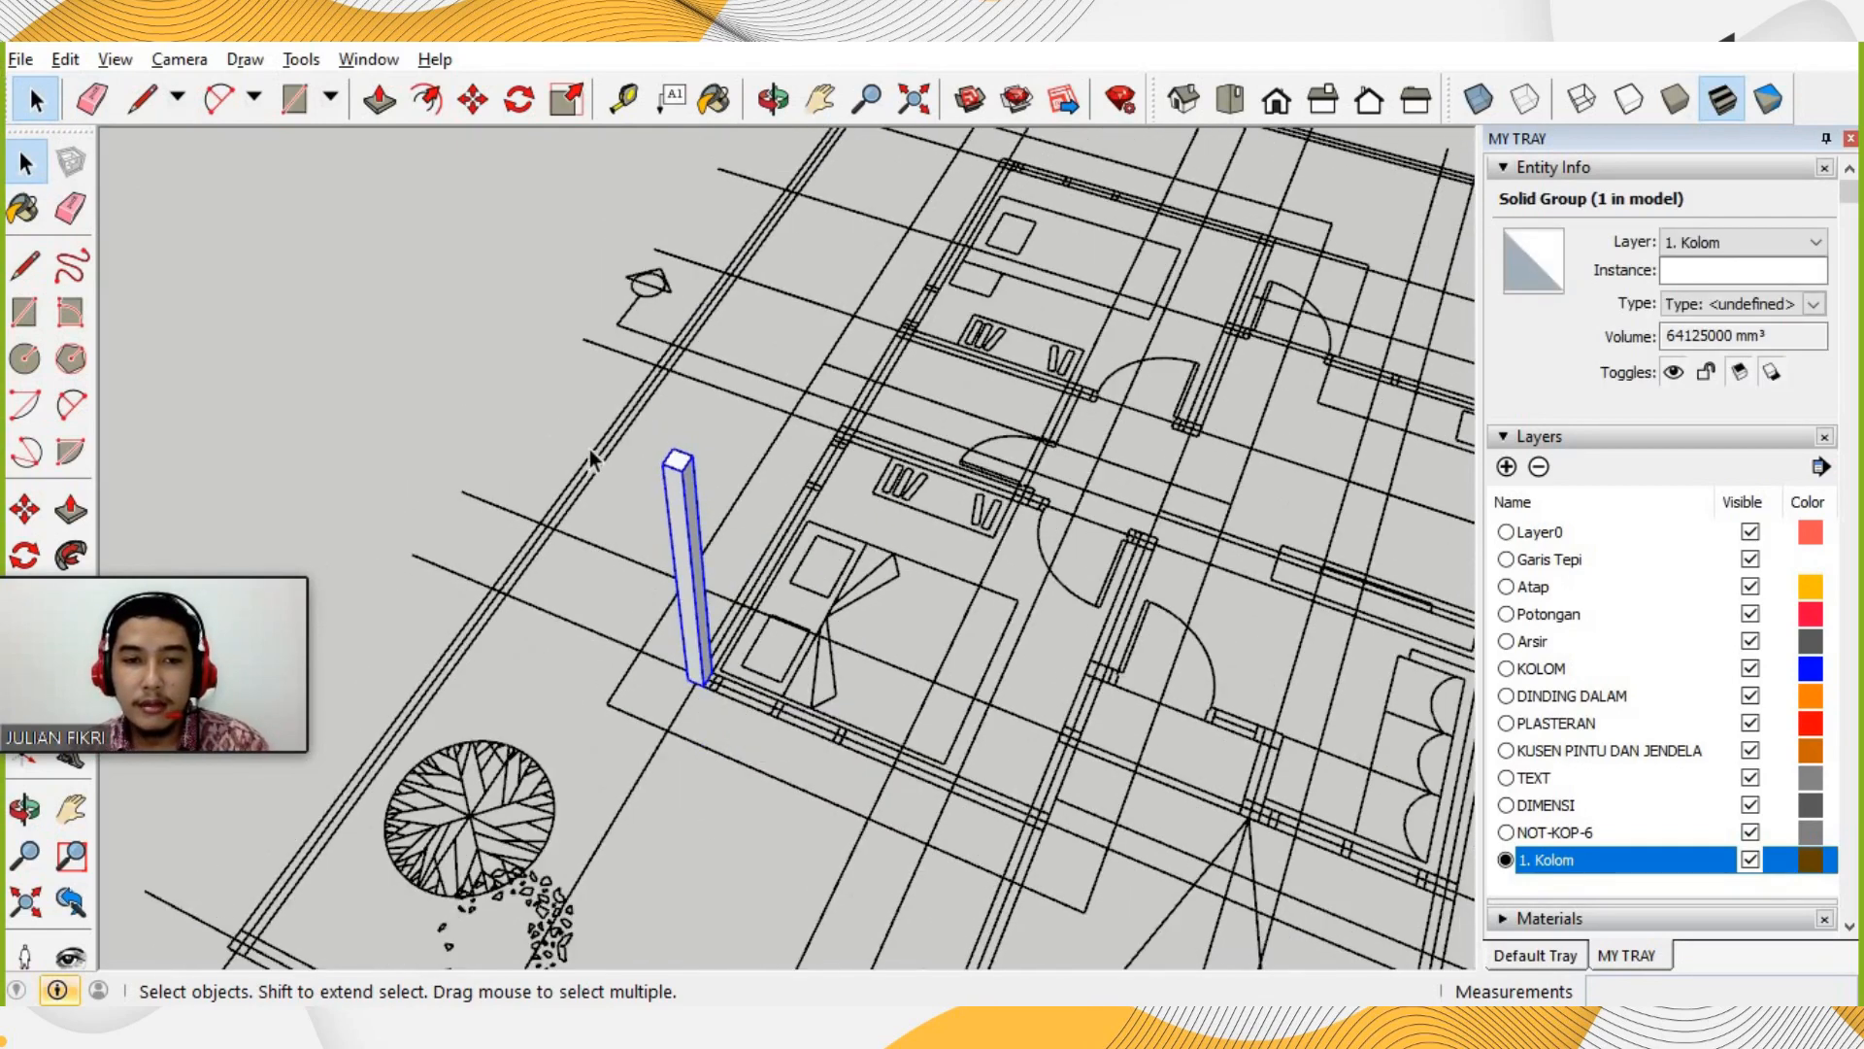
{"action": "left_click", "coordinate": [627, 476]}
{"action": "scroll", "coordinate": [680, 477], "scroll_direction": "up", "scroll_amount": 2}
{"action": "scroll", "coordinate": [679, 480], "scroll_direction": "down", "scroll_amount": 3}
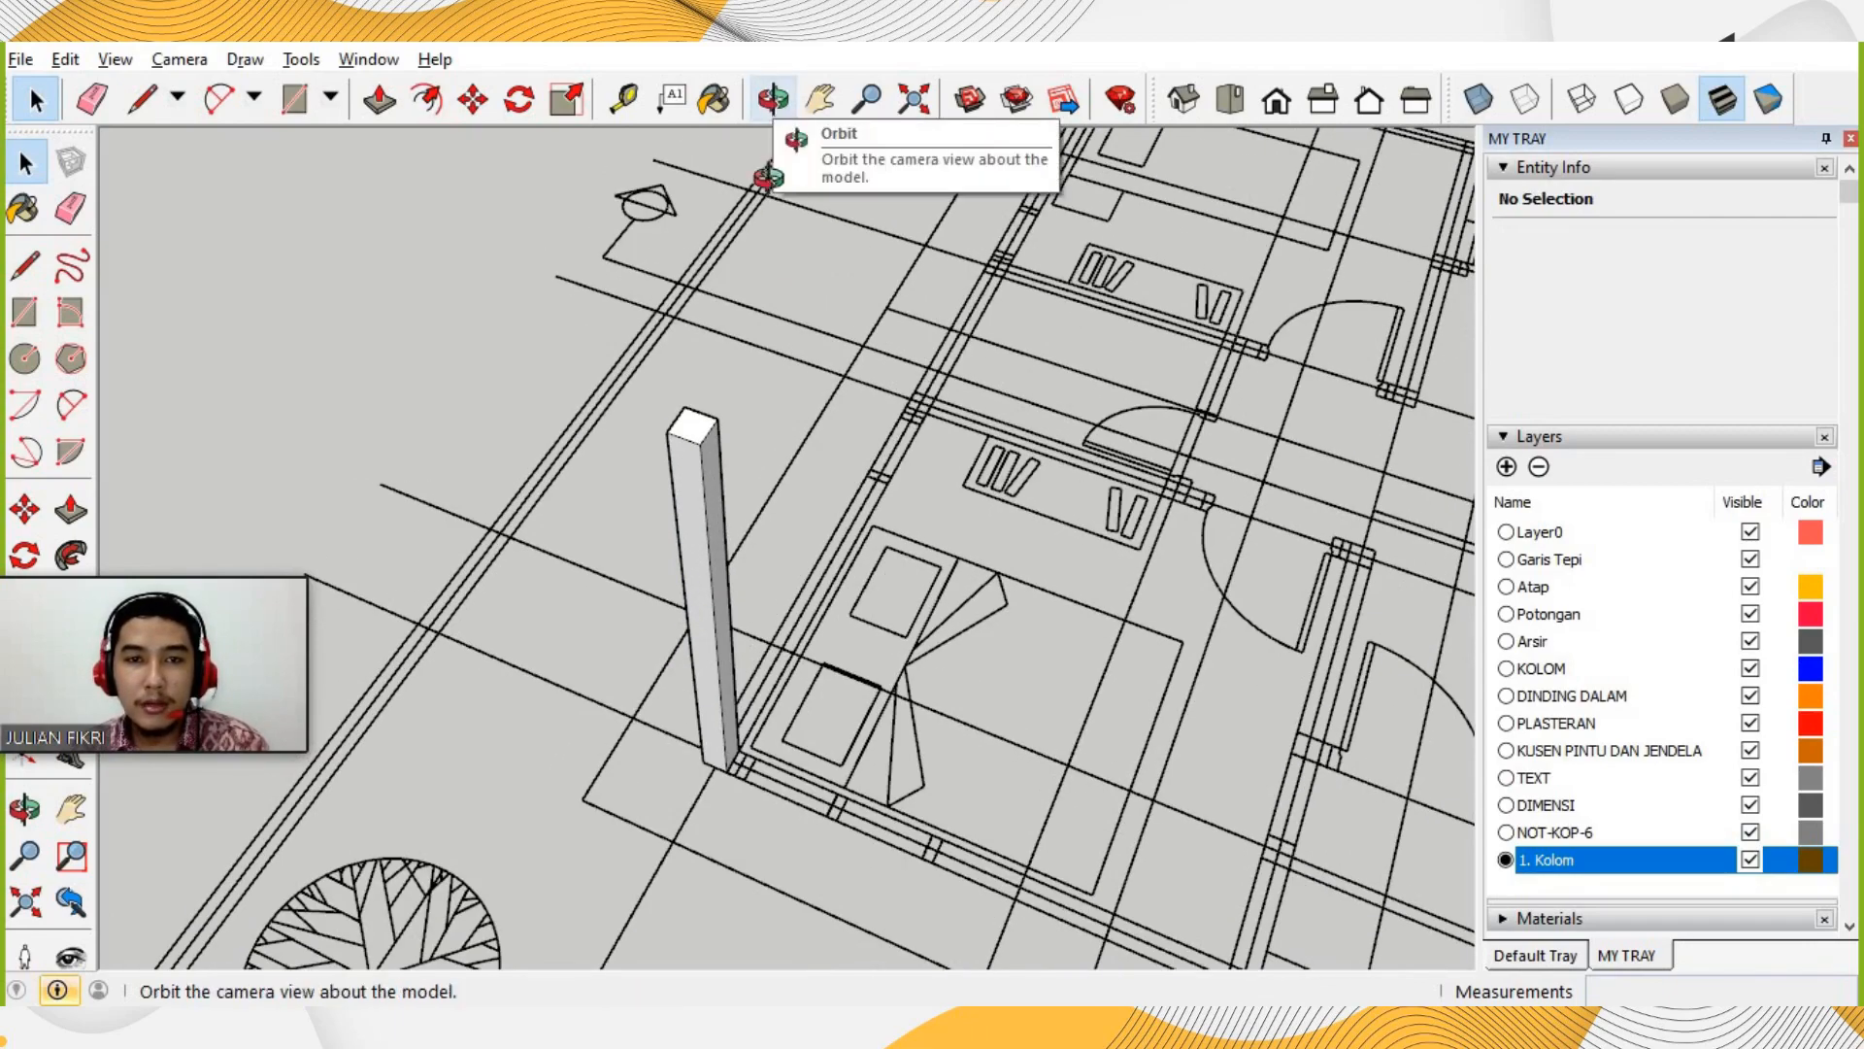
{"action": "left_click", "coordinate": [774, 98]}
{"action": "left_click_drag", "start_coordinate": [795, 333], "coordinate": [210, 235]}
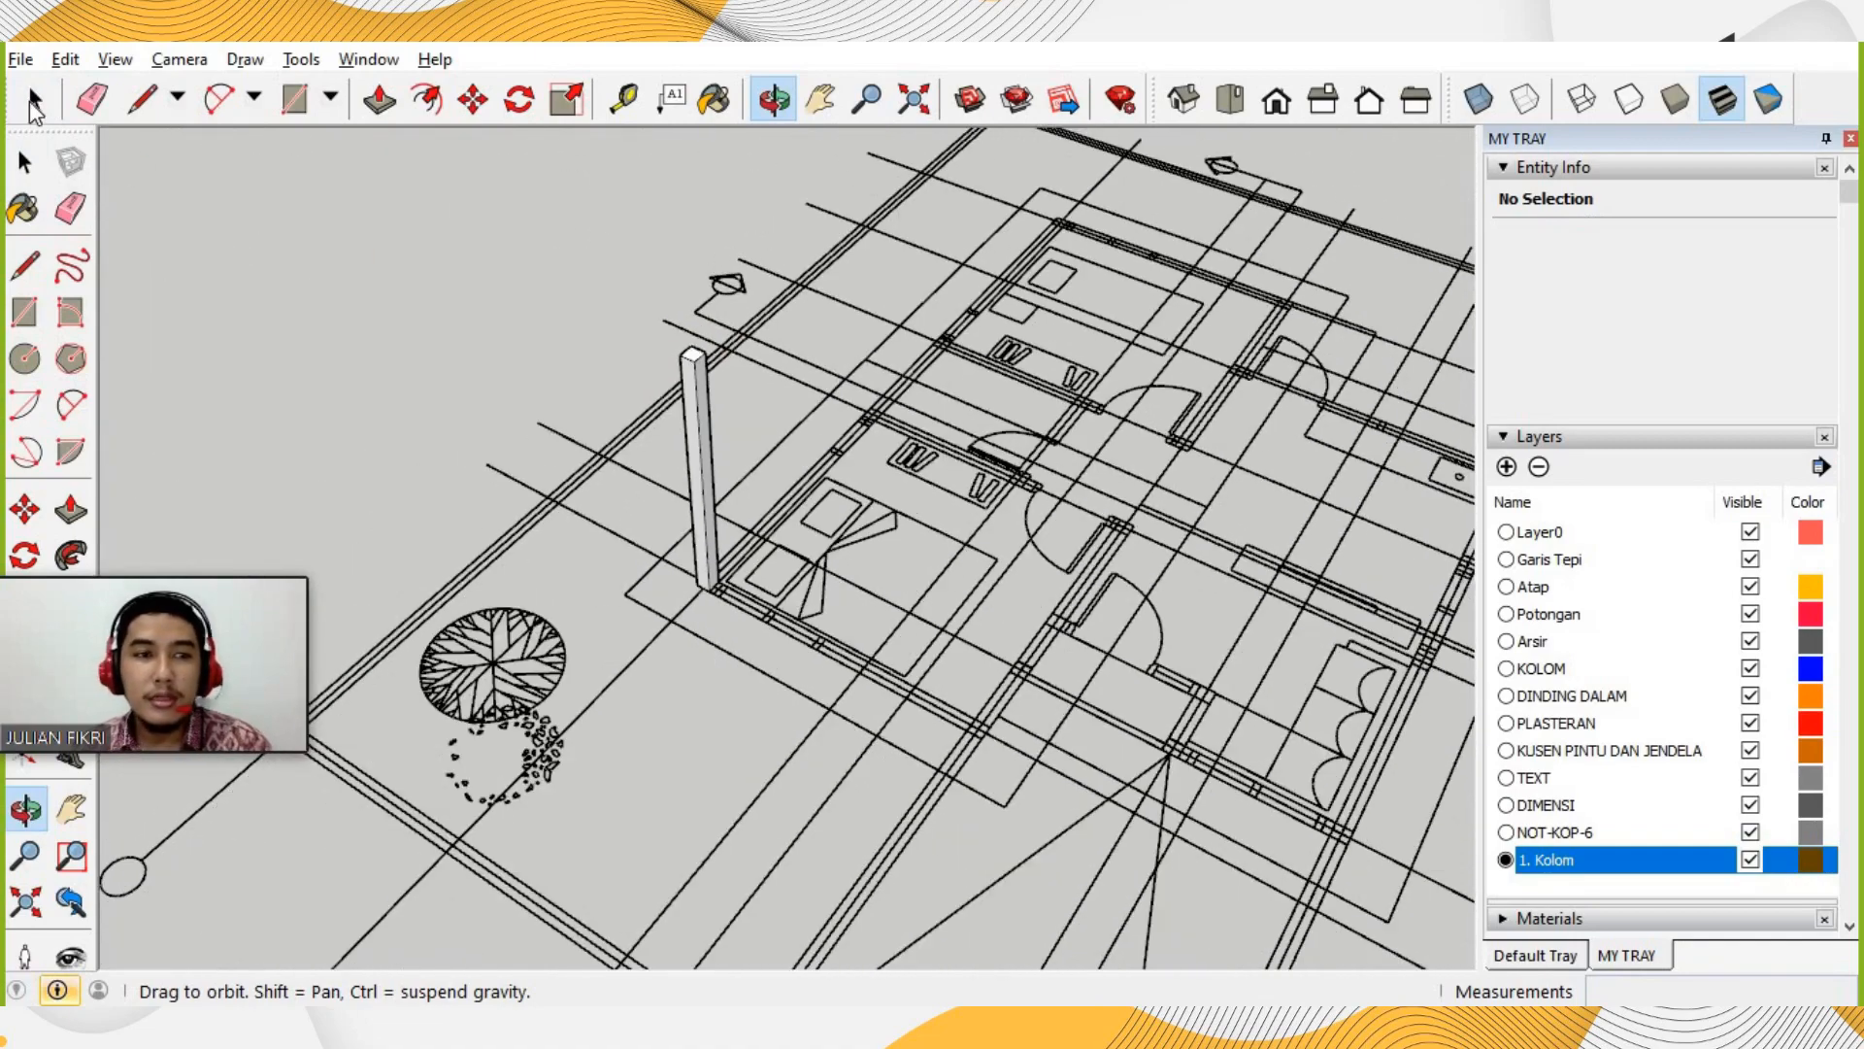
{"action": "left_click", "coordinate": [34, 101]}
{"action": "scroll", "coordinate": [689, 571], "scroll_direction": "up", "scroll_amount": 4}
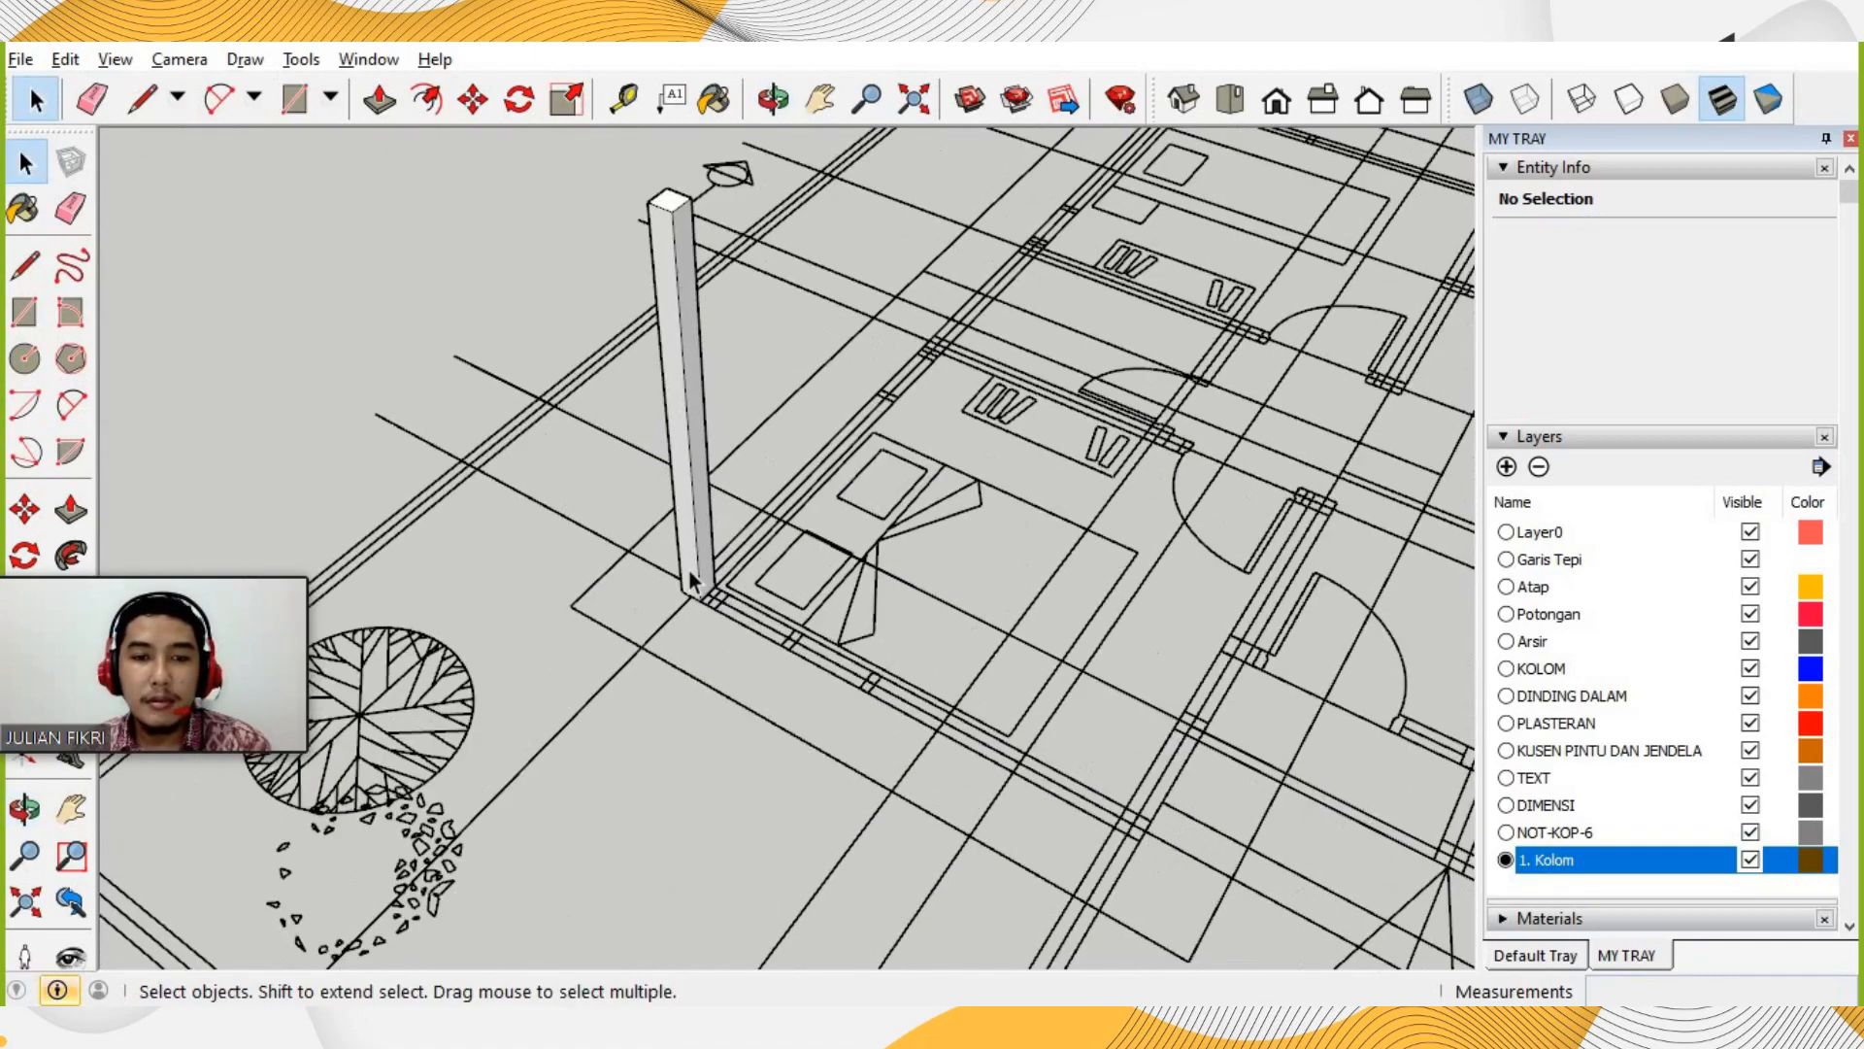
{"action": "left_click", "coordinate": [685, 568]}
{"action": "scroll", "coordinate": [689, 578], "scroll_direction": "down", "scroll_amount": 2}
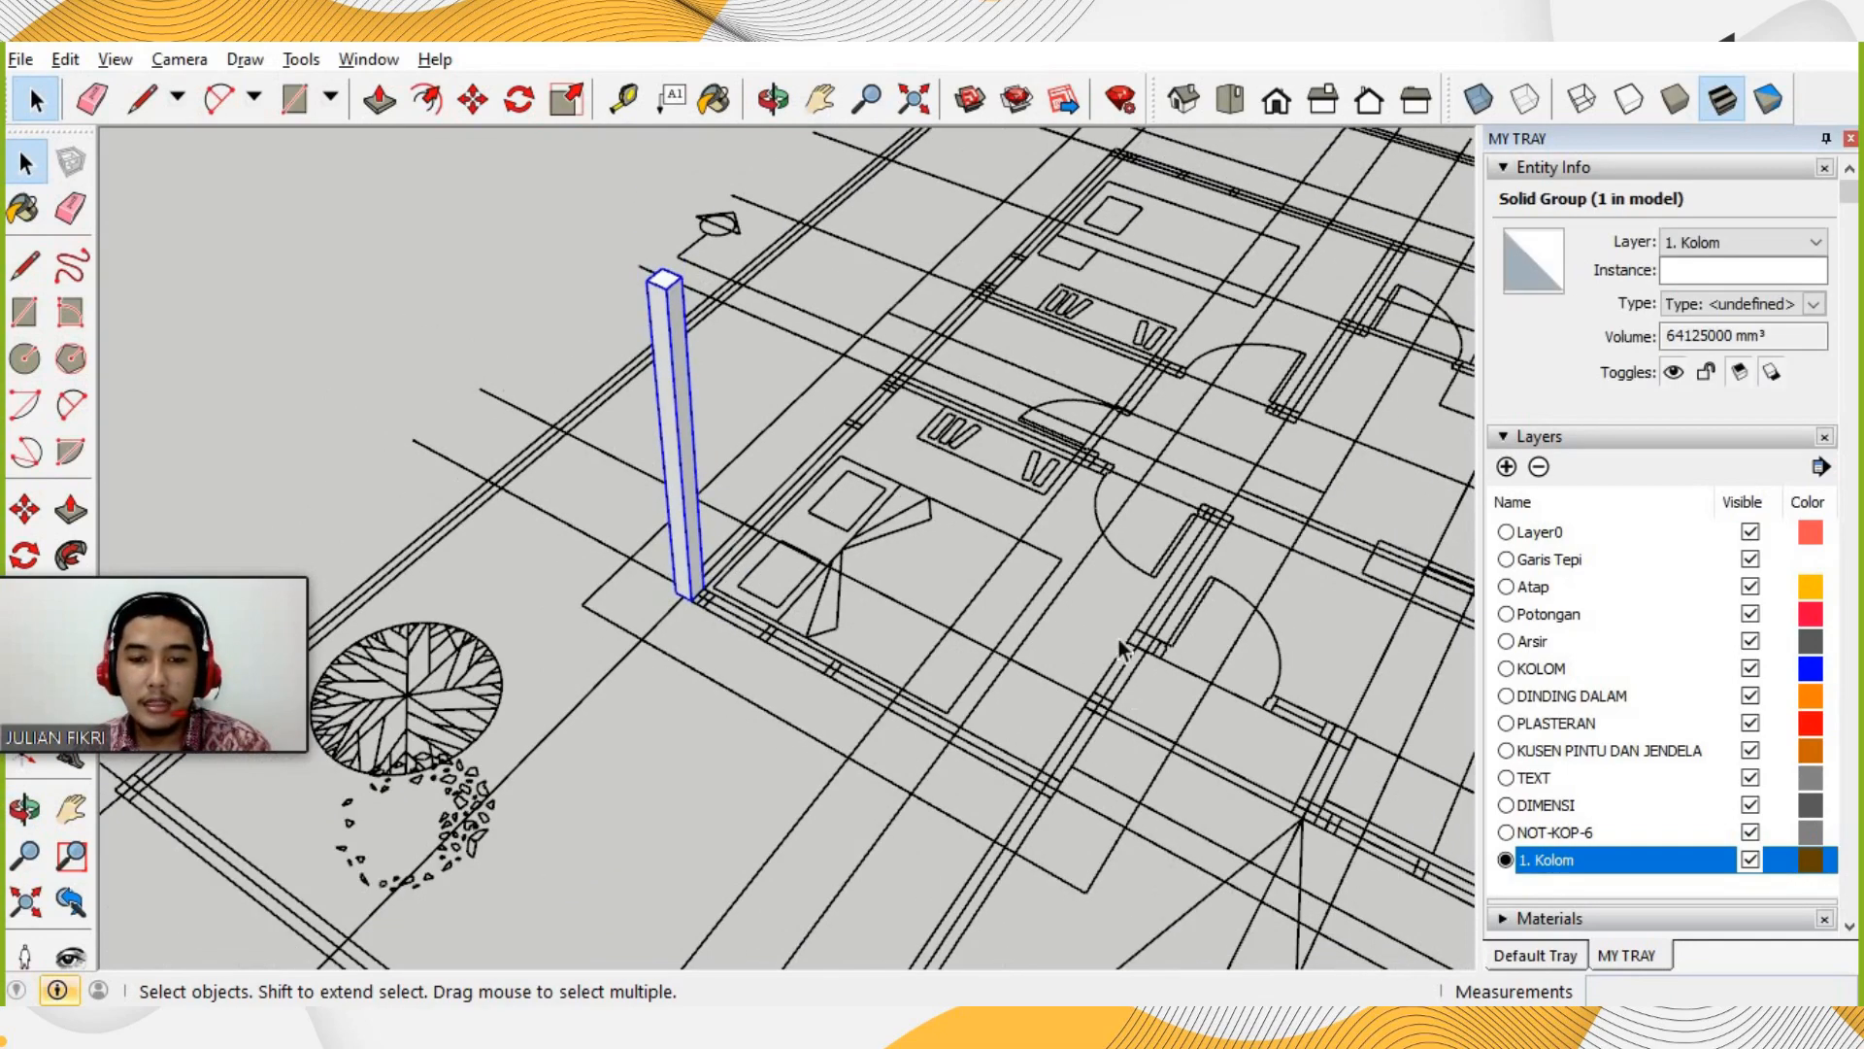
{"action": "scroll", "coordinate": [1105, 634], "scroll_direction": "down", "scroll_amount": 3}
{"action": "scroll", "coordinate": [1317, 829], "scroll_direction": "up", "scroll_amount": 2}
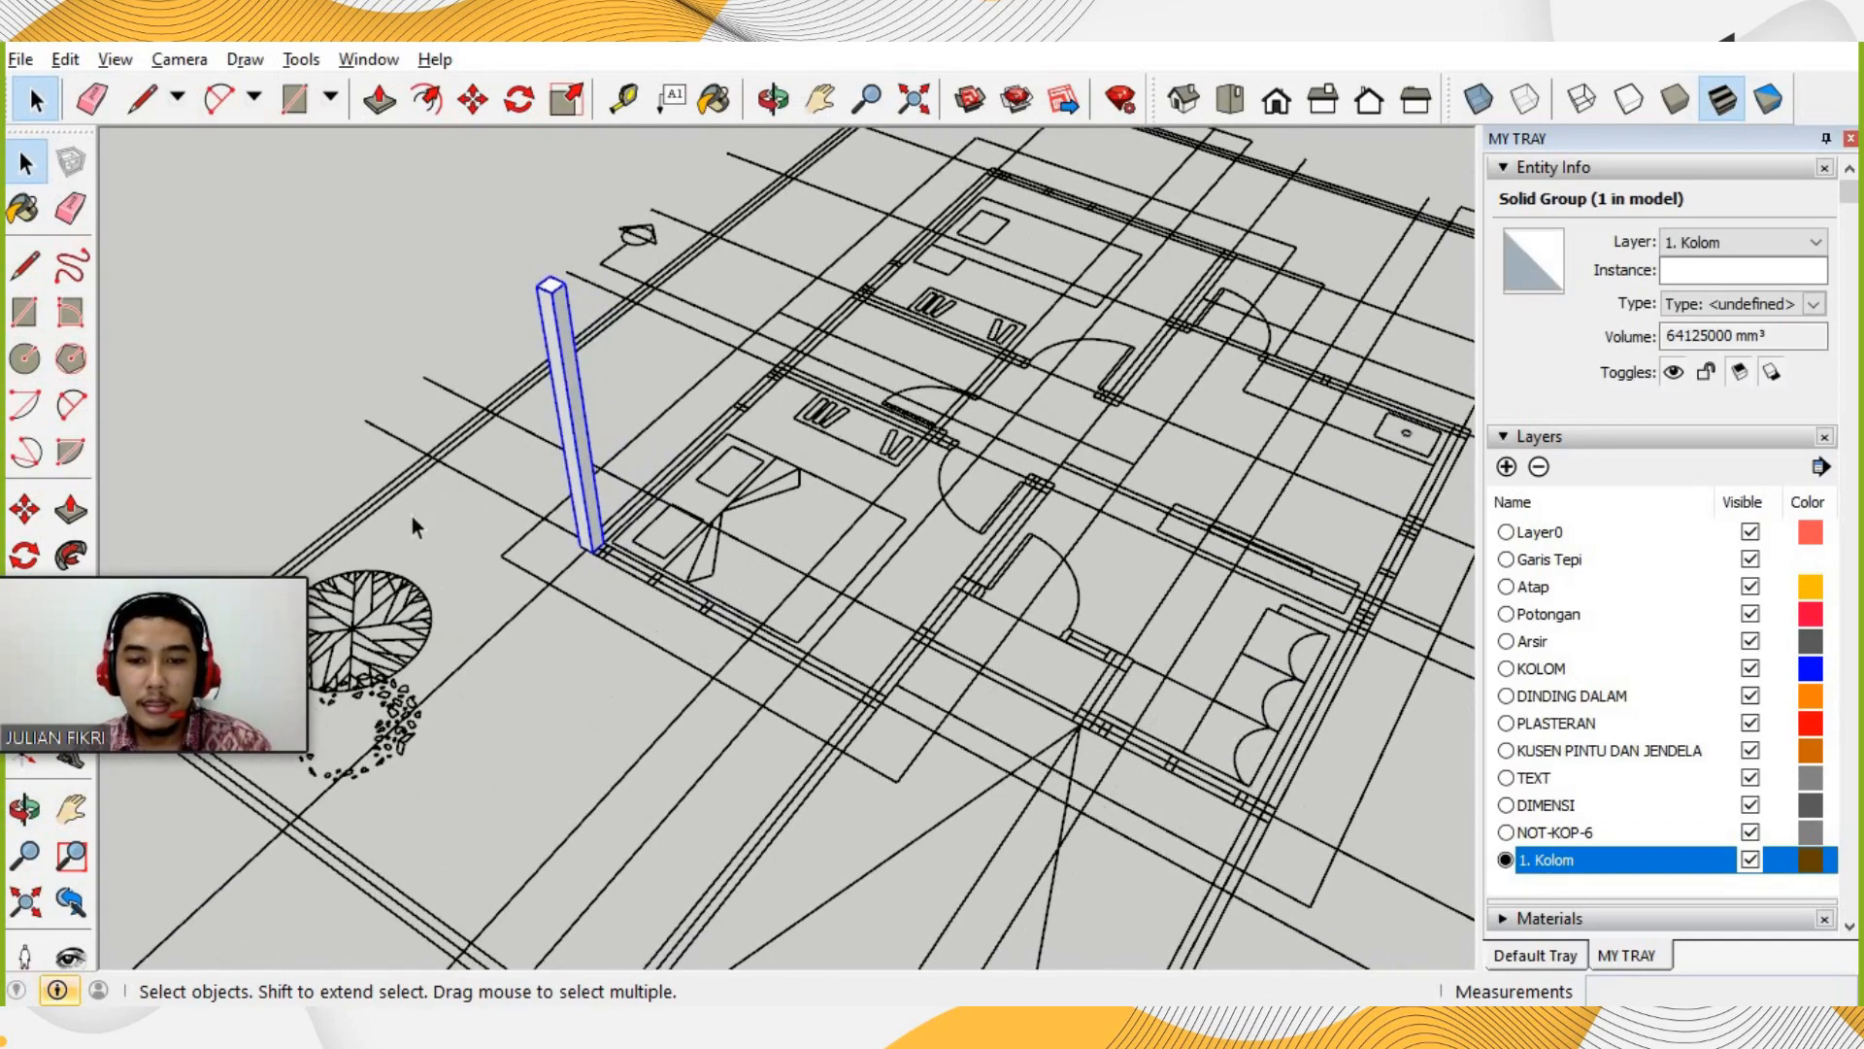
{"action": "scroll", "coordinate": [364, 272], "scroll_direction": "up", "scroll_amount": 3}
{"action": "left_click", "coordinate": [709, 619]}
{"action": "scroll", "coordinate": [699, 657], "scroll_direction": "up", "scroll_amount": 3}
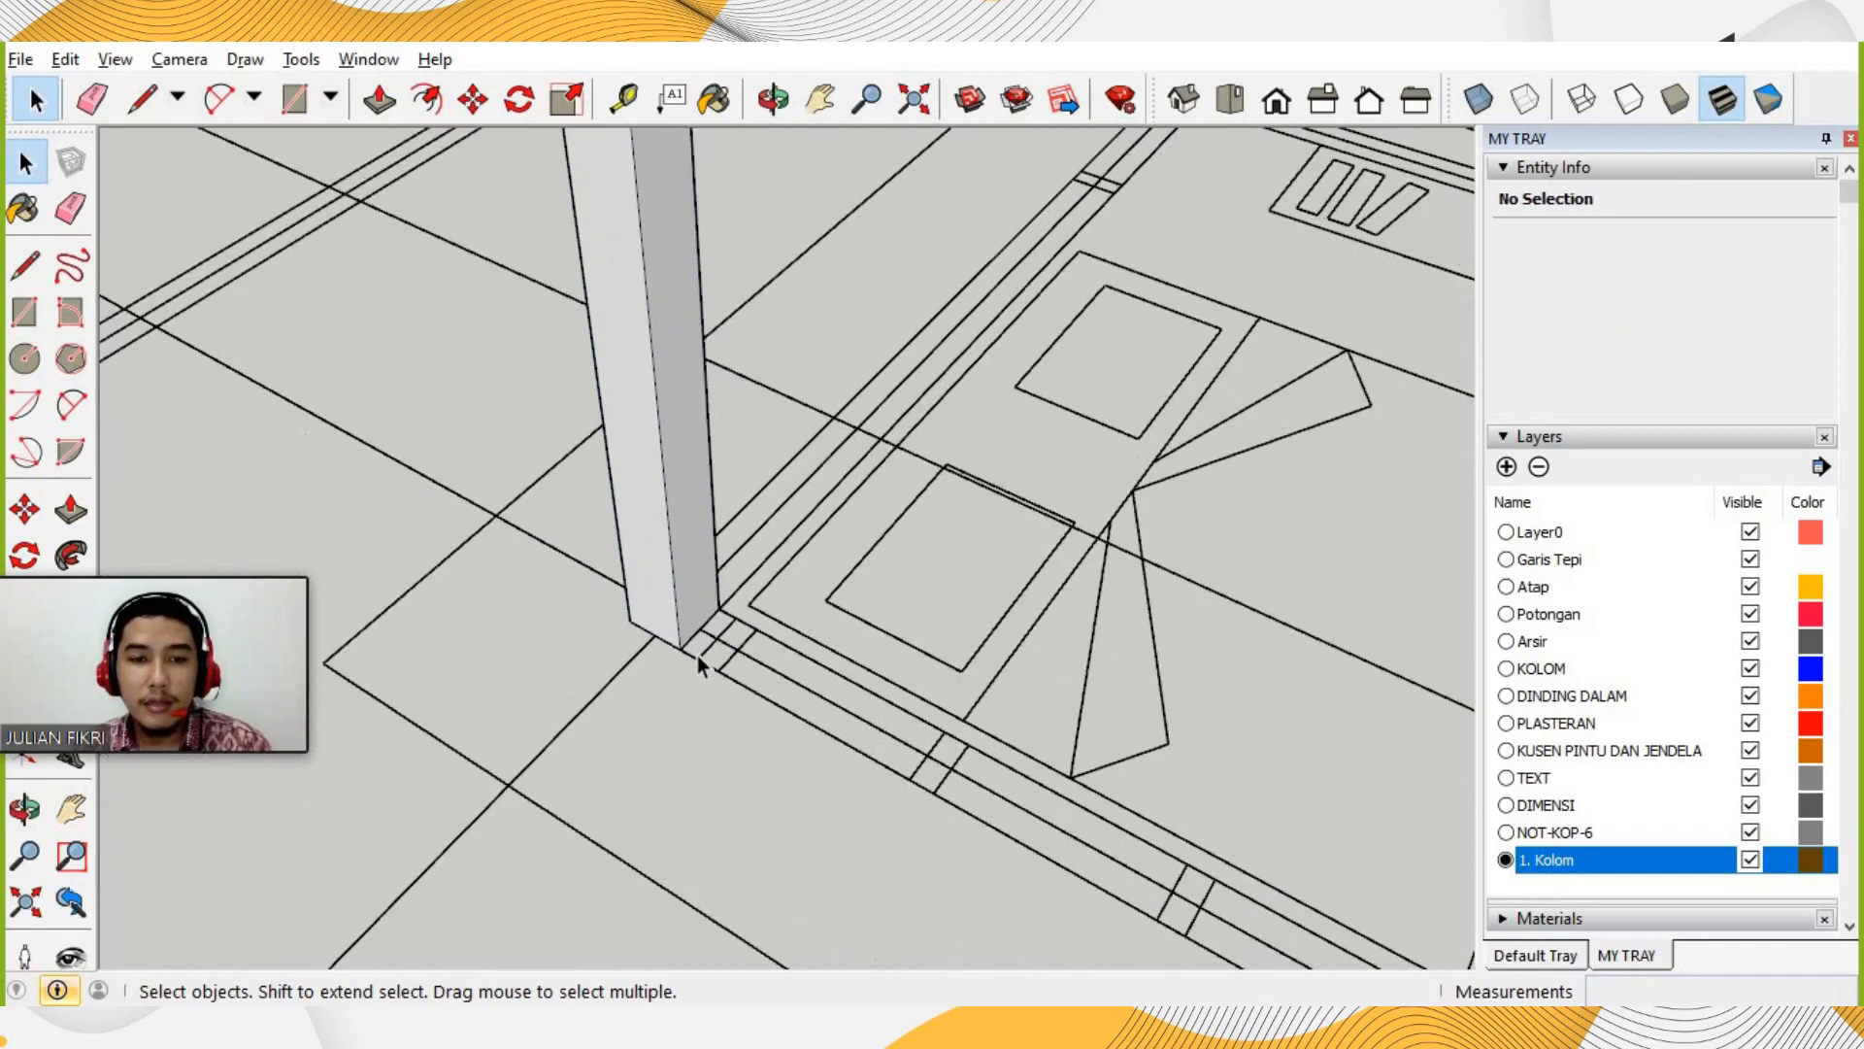
{"action": "scroll", "coordinate": [713, 668], "scroll_direction": "down", "scroll_amount": 5}
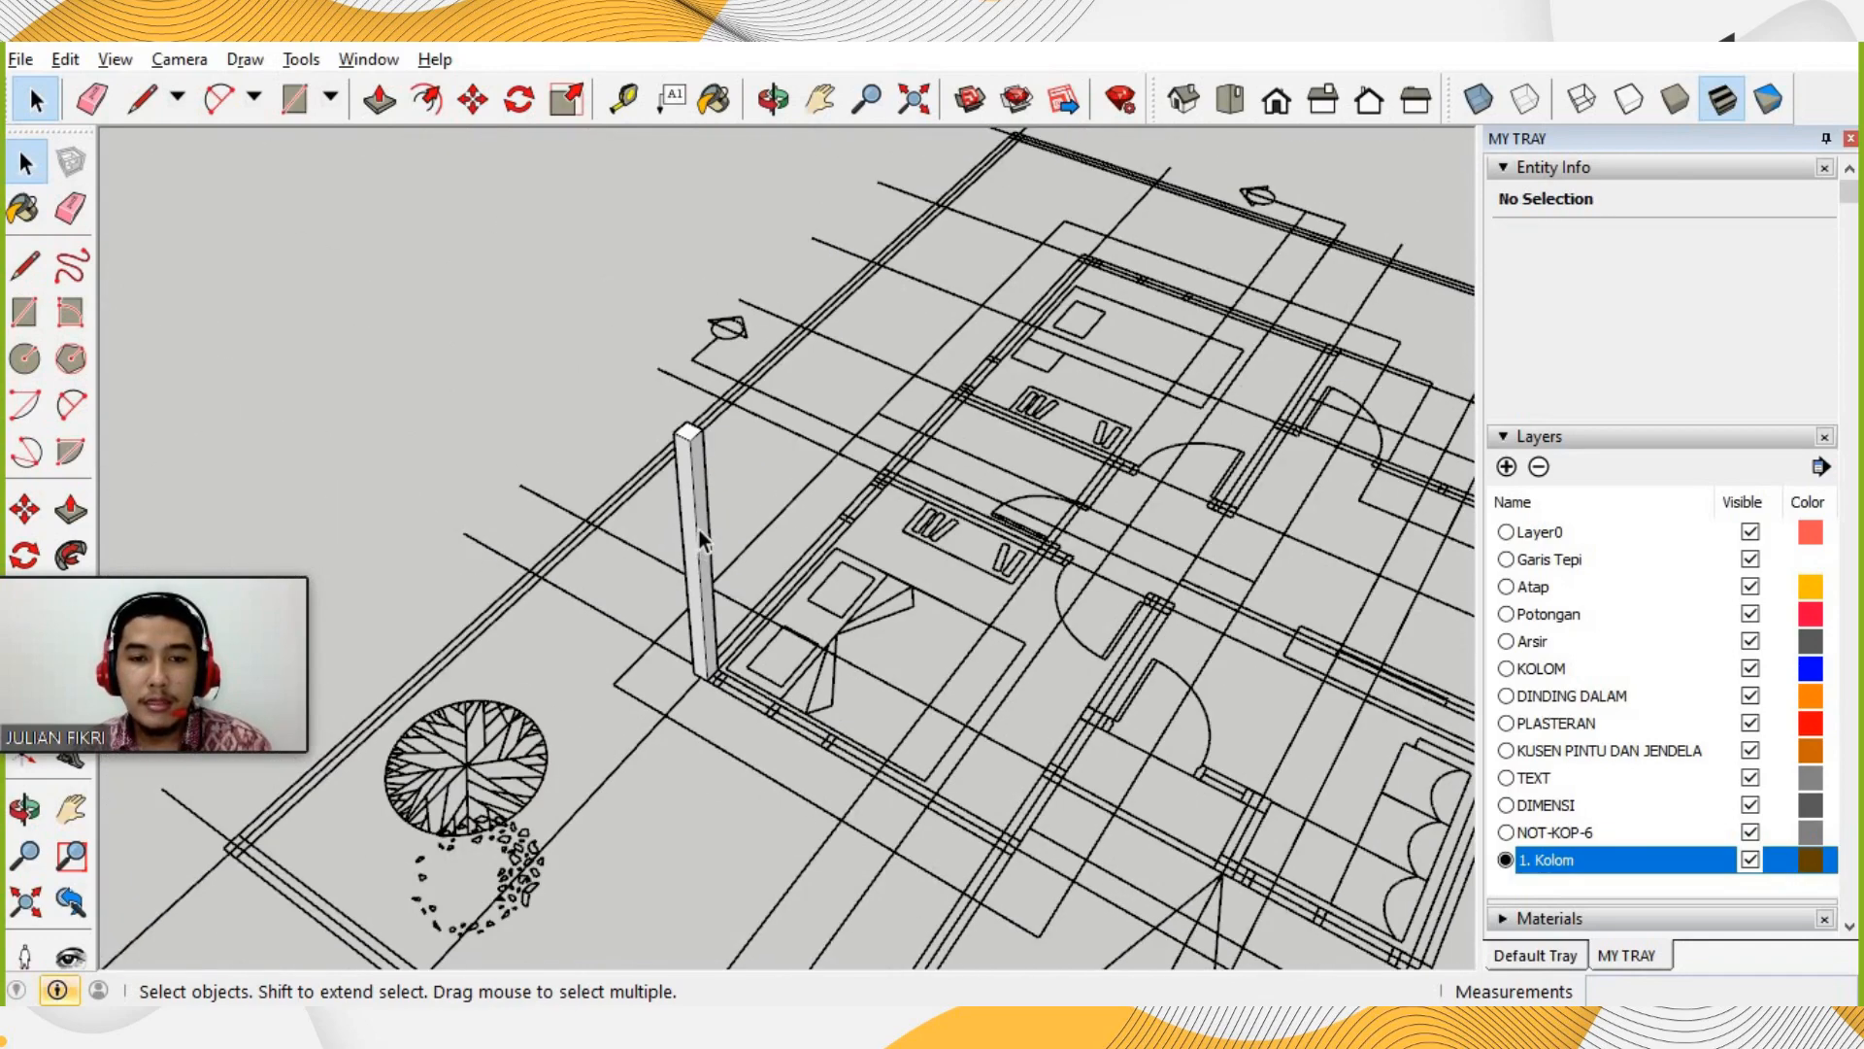
{"action": "scroll", "coordinate": [697, 462], "scroll_direction": "up", "scroll_amount": 2}
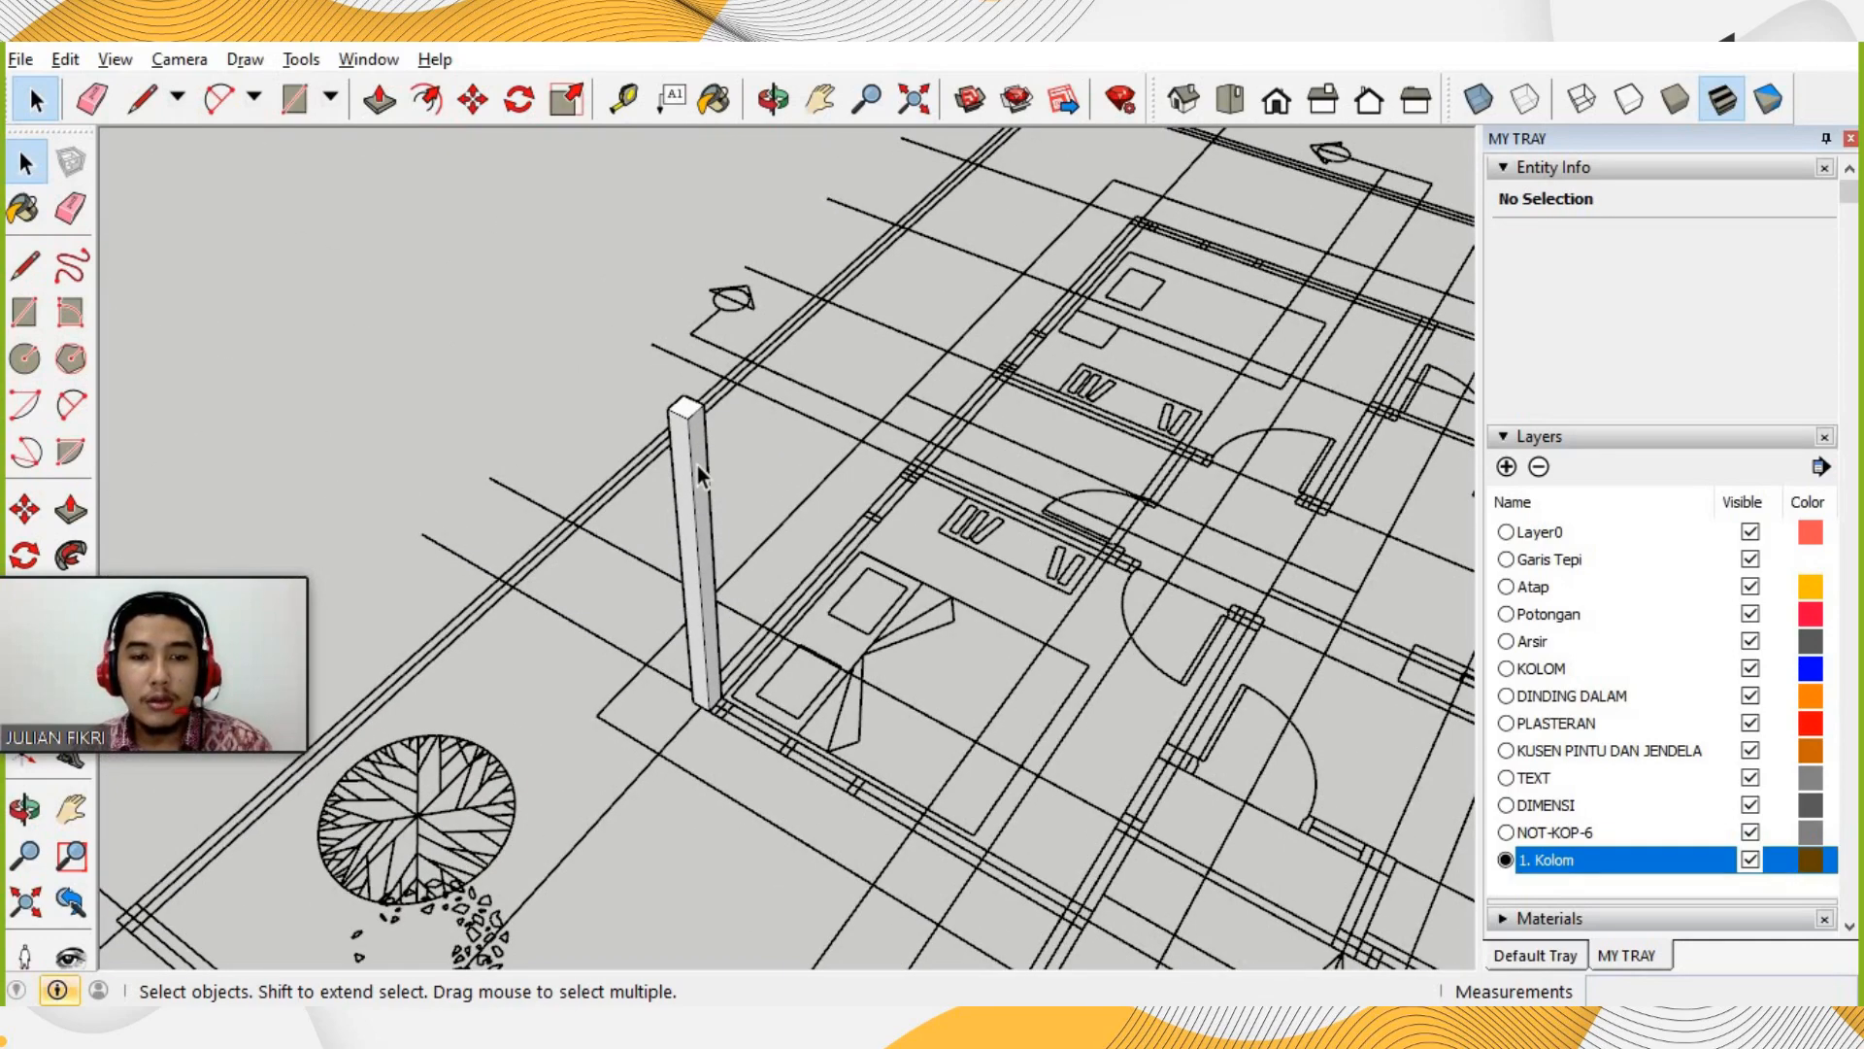
Copy the corner column group 3000 mm along the front wall with Move, from its base corner to the matching wall corner.
{"action": "left_click", "coordinate": [707, 619]}
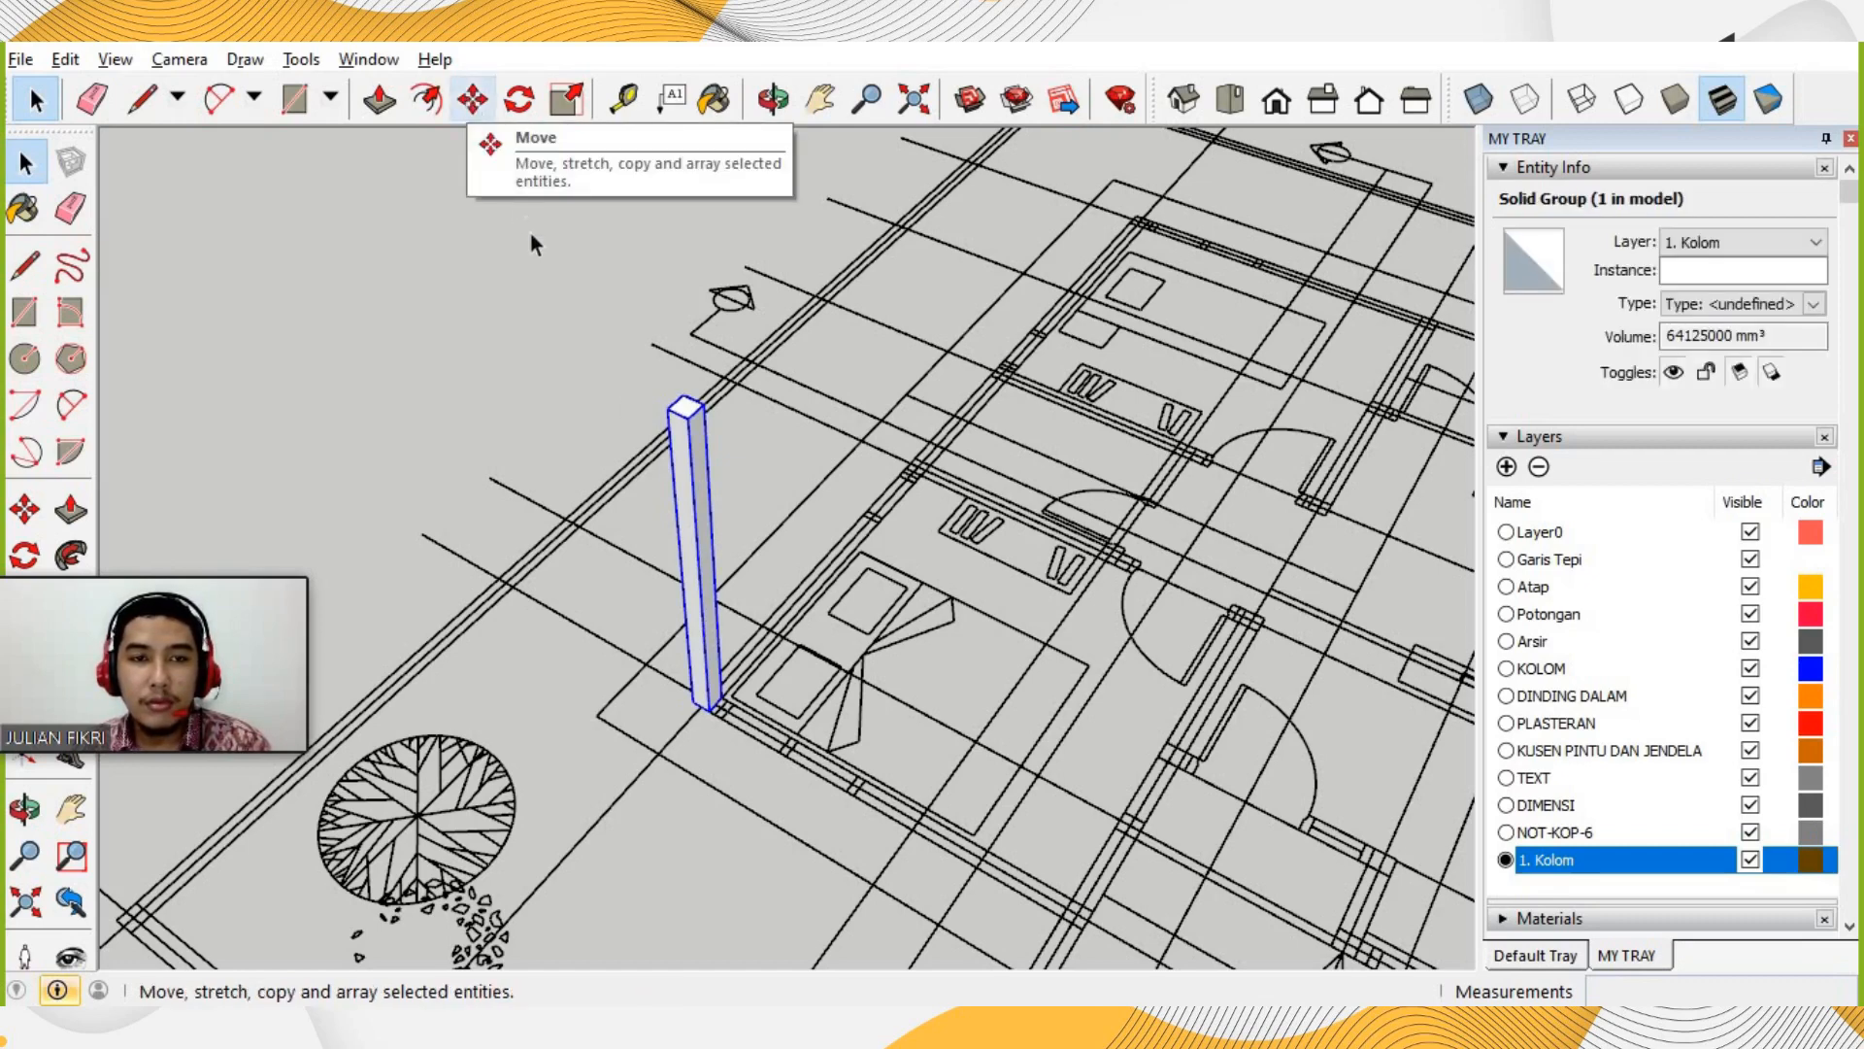
{"action": "left_click", "coordinate": [472, 100]}
{"action": "scroll", "coordinate": [723, 712], "scroll_direction": "up", "scroll_amount": 3}
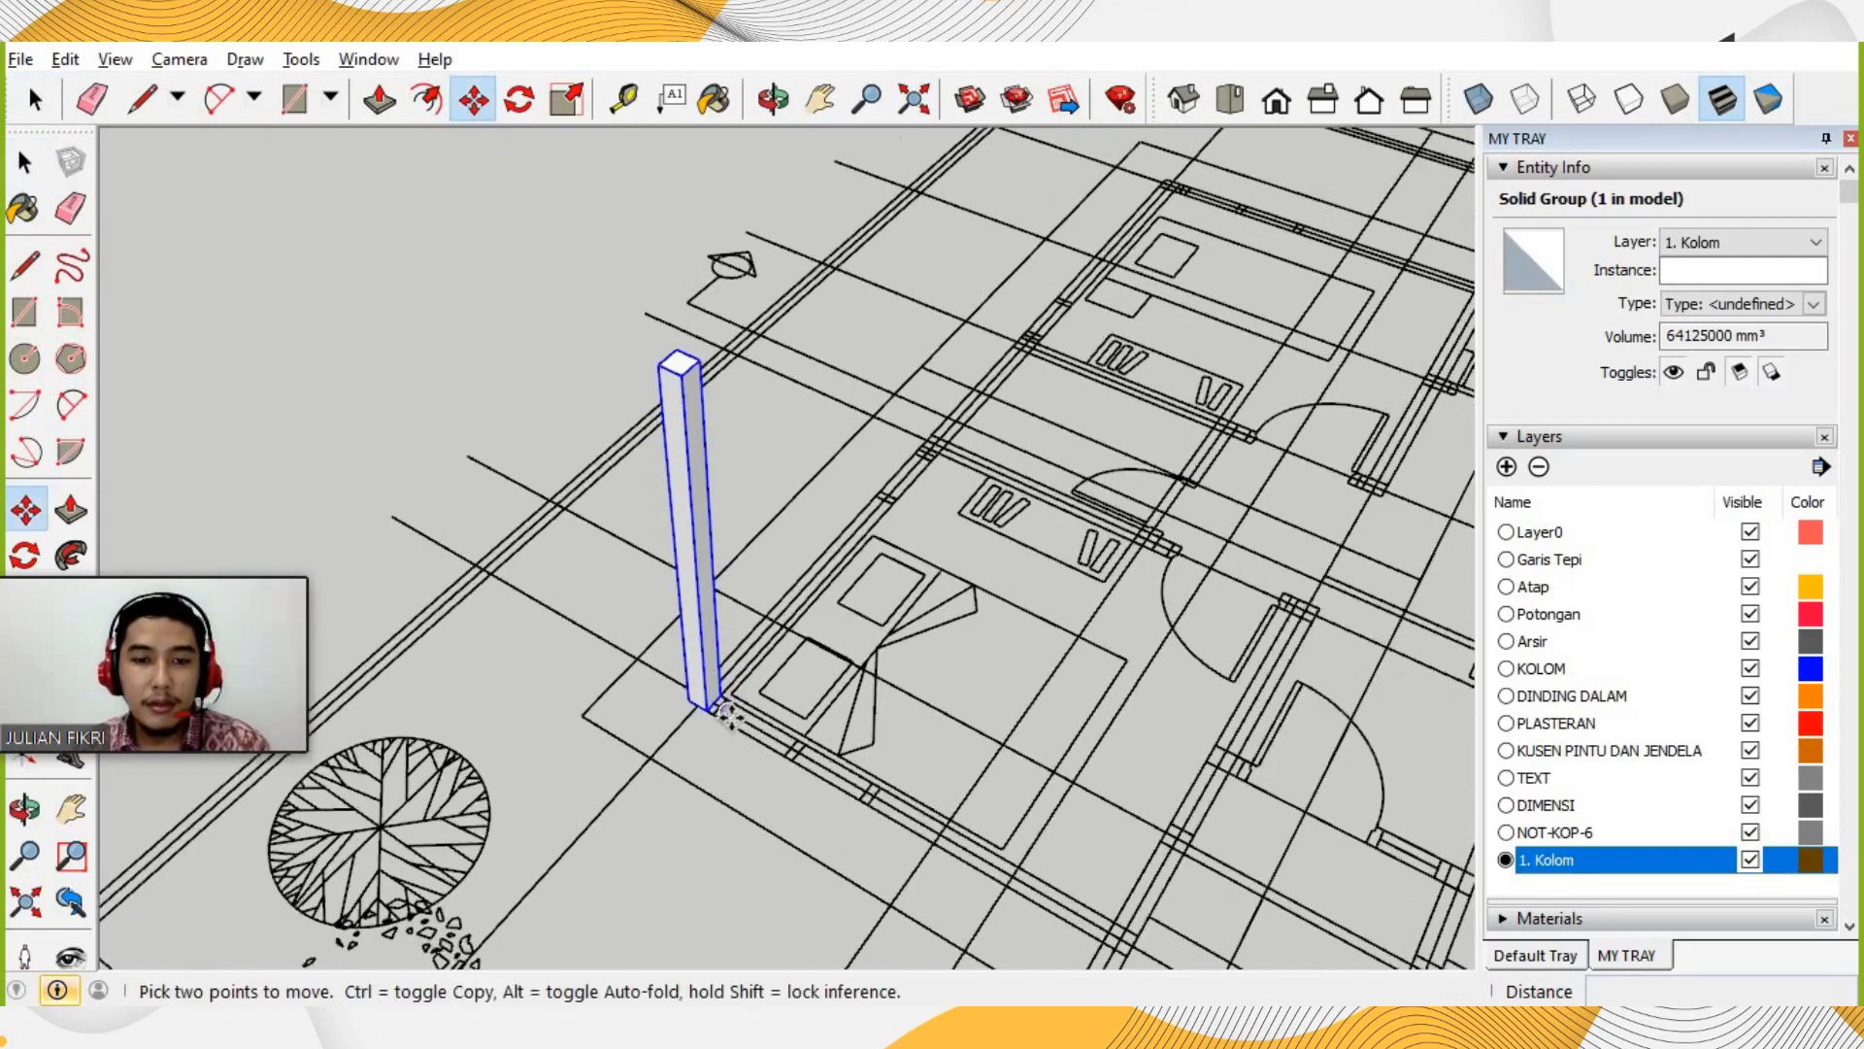
{"action": "scroll", "coordinate": [723, 713], "scroll_direction": "up", "scroll_amount": 3}
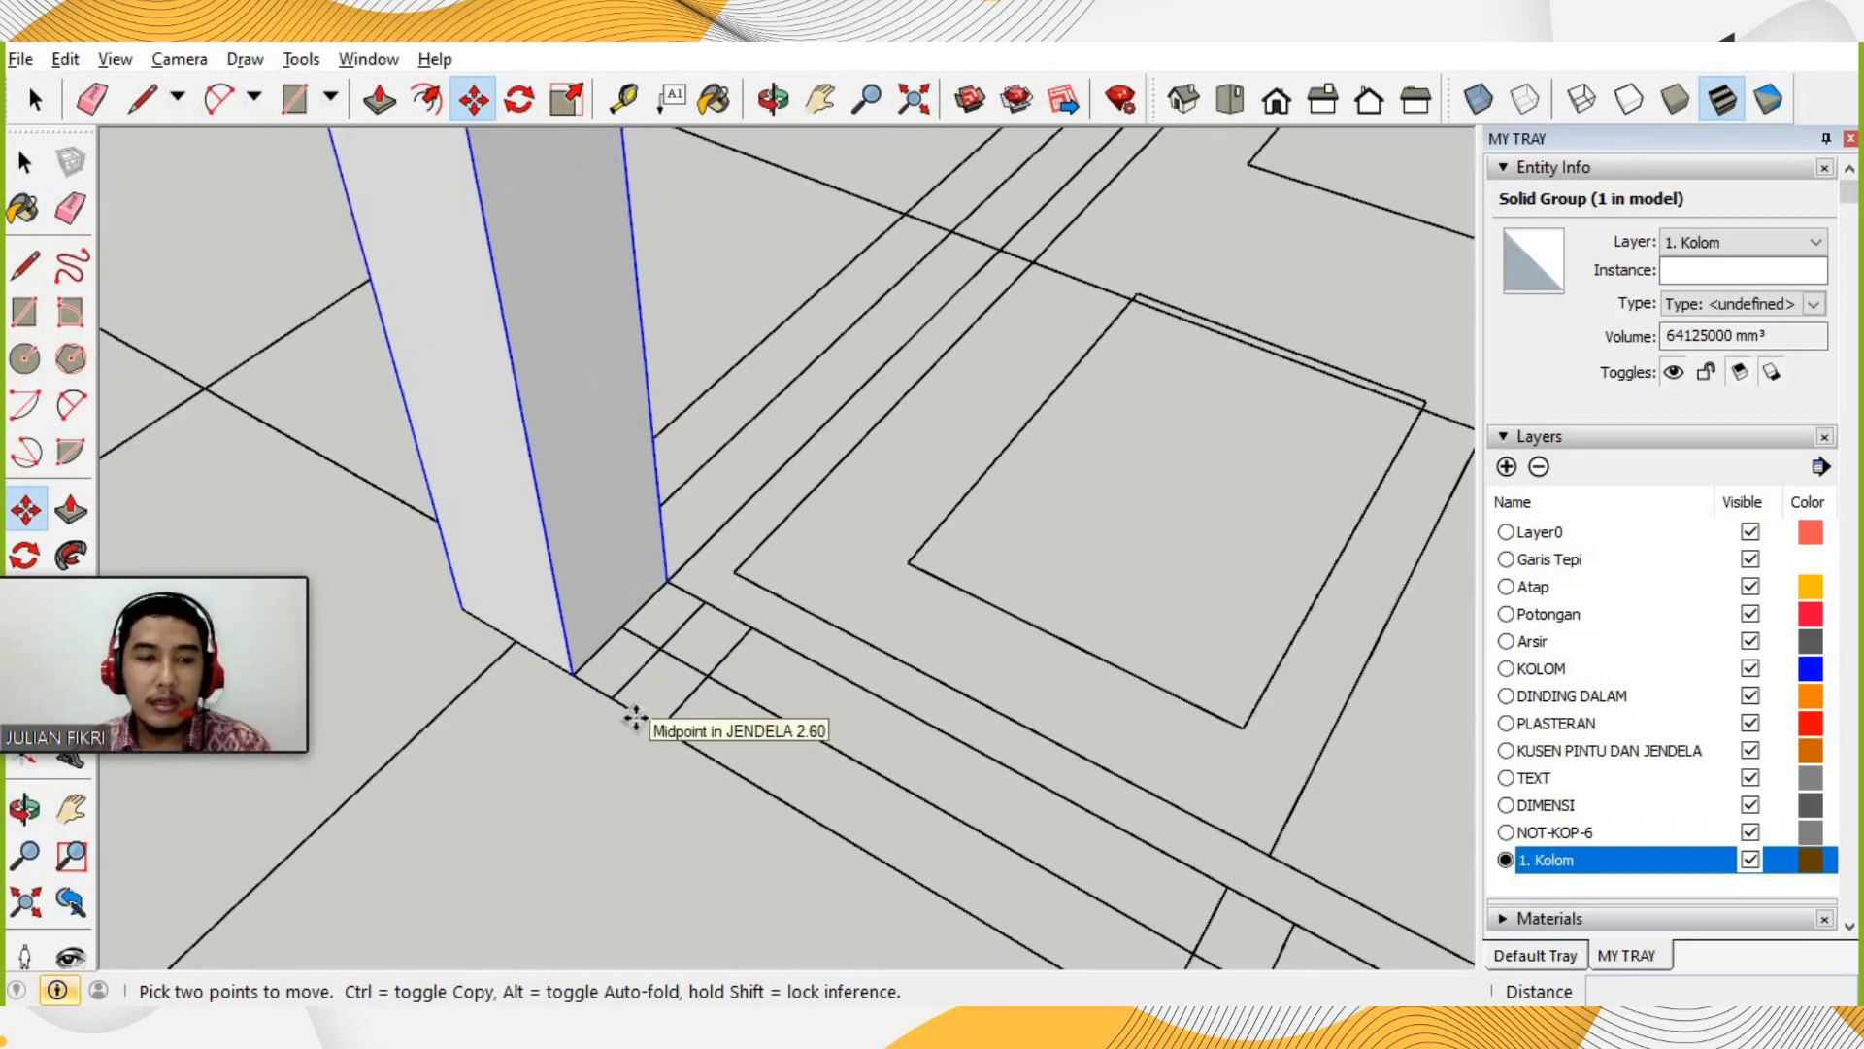
{"action": "left_click", "coordinate": [633, 715]}
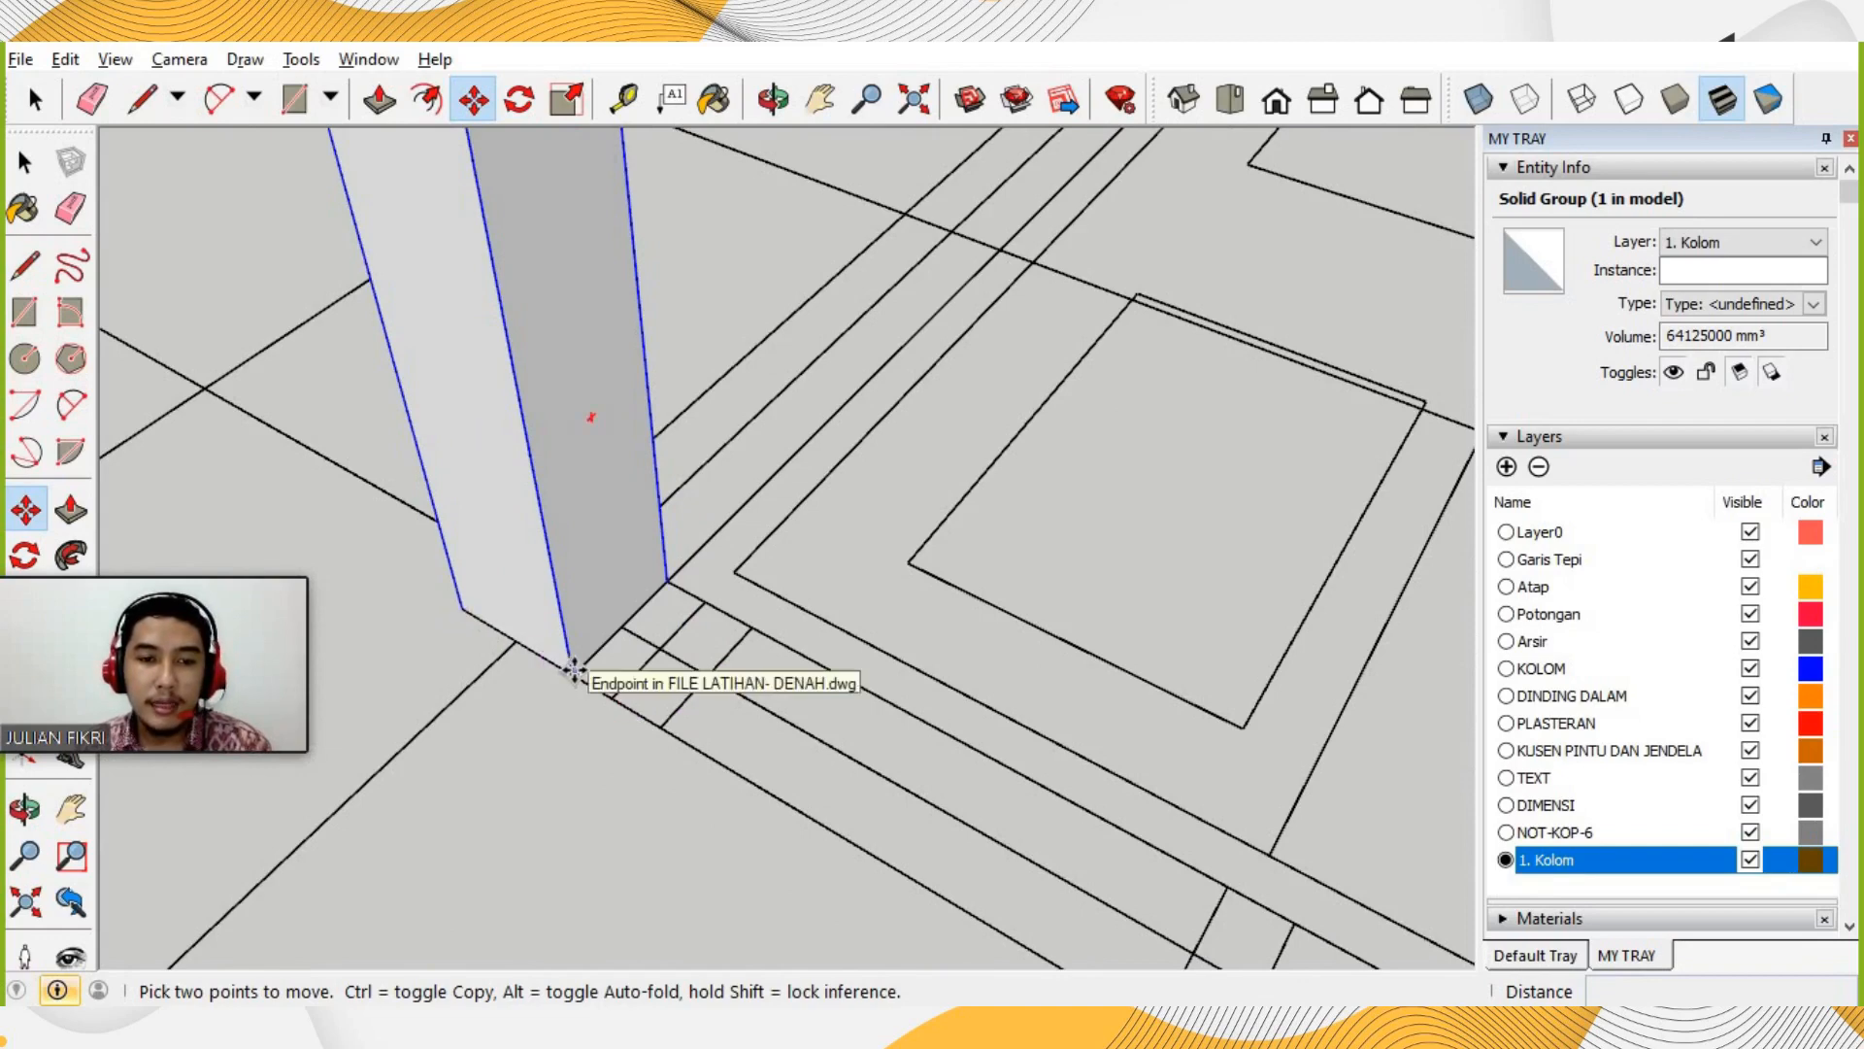
{"action": "scroll", "coordinate": [596, 621], "scroll_direction": "down", "scroll_amount": 5}
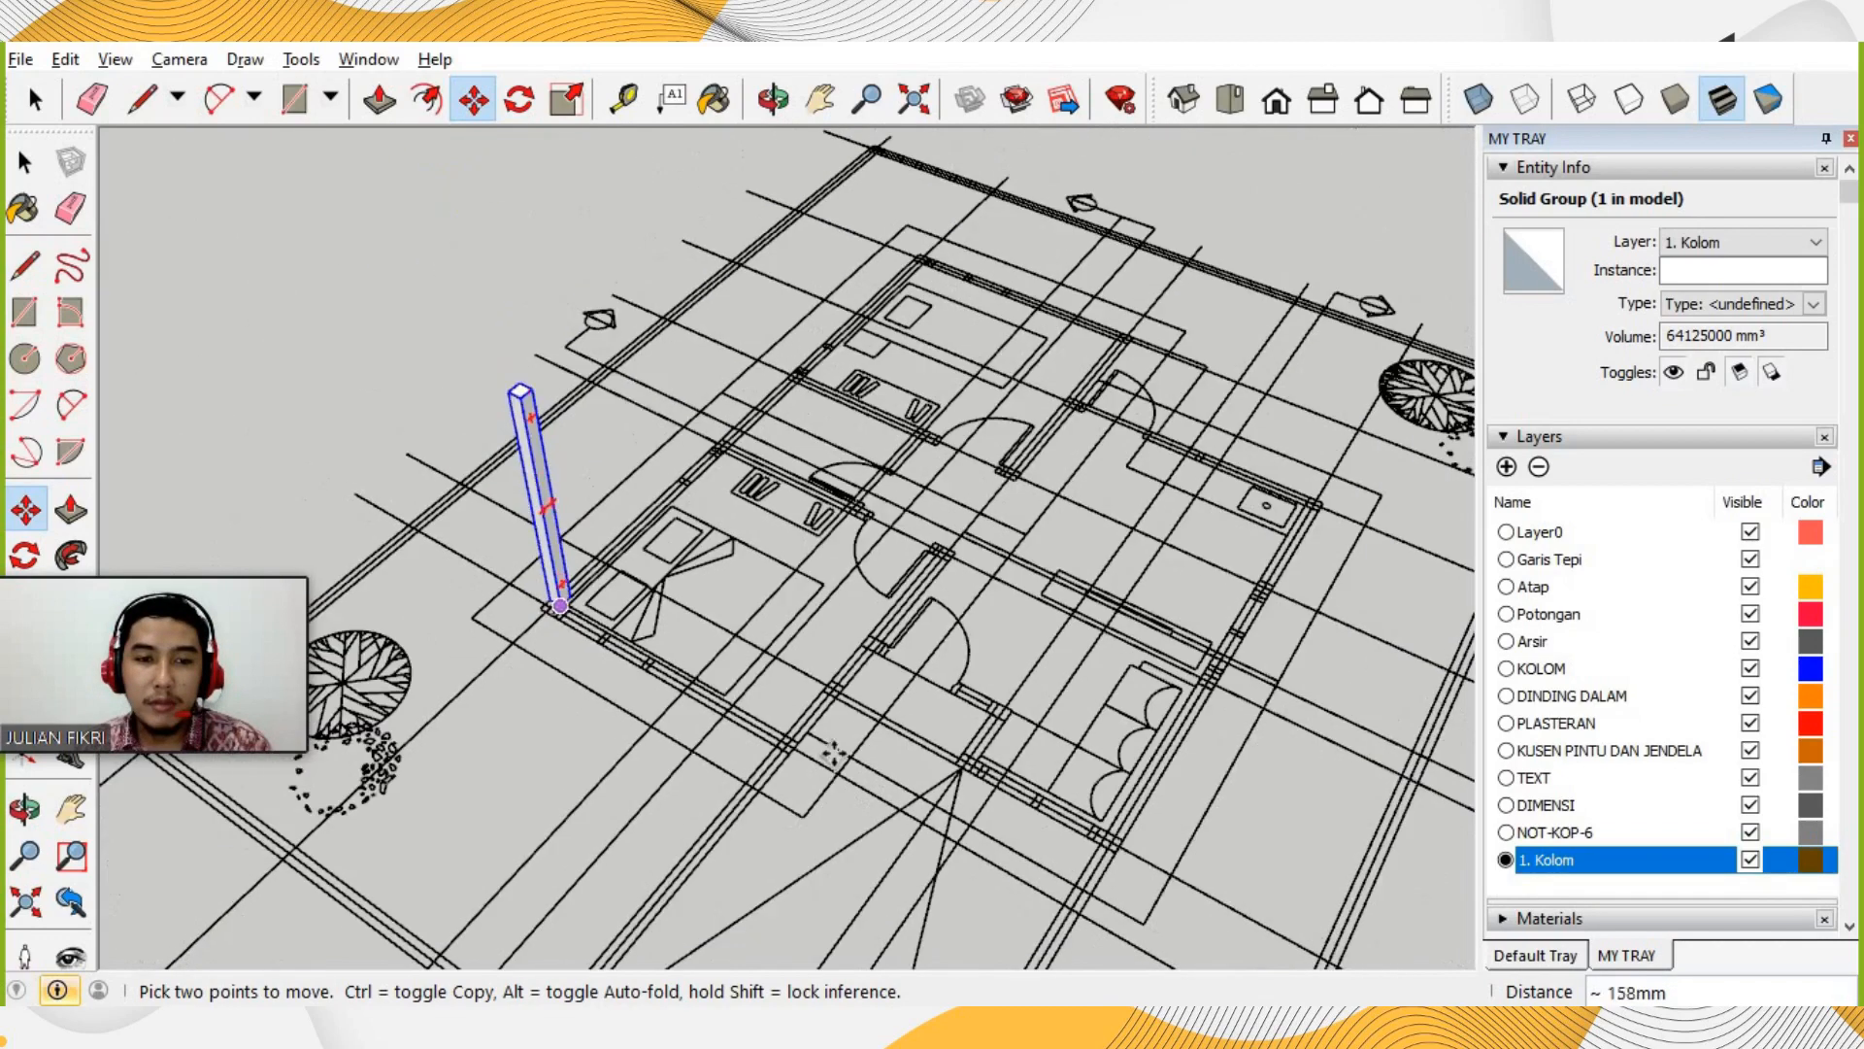
{"action": "scroll", "coordinate": [606, 629], "scroll_direction": "up", "scroll_amount": 2}
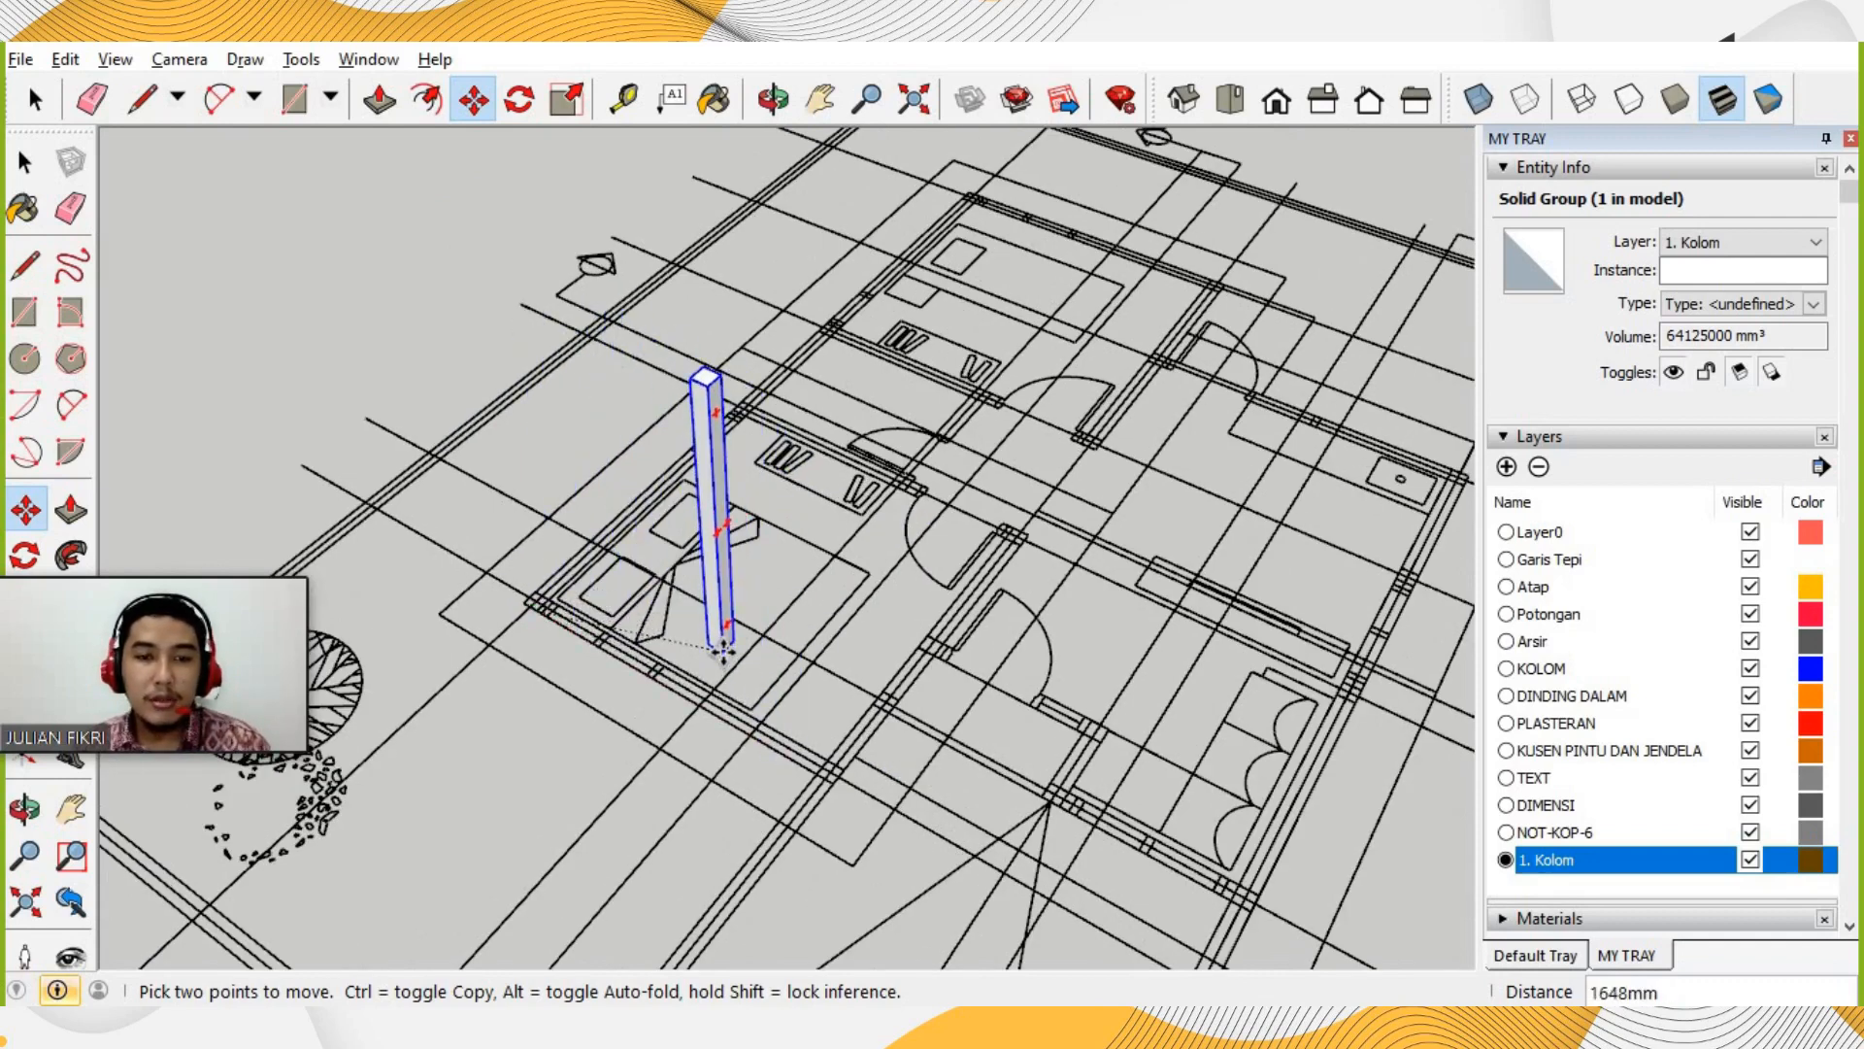
{"action": "key", "text": "ctrl"}
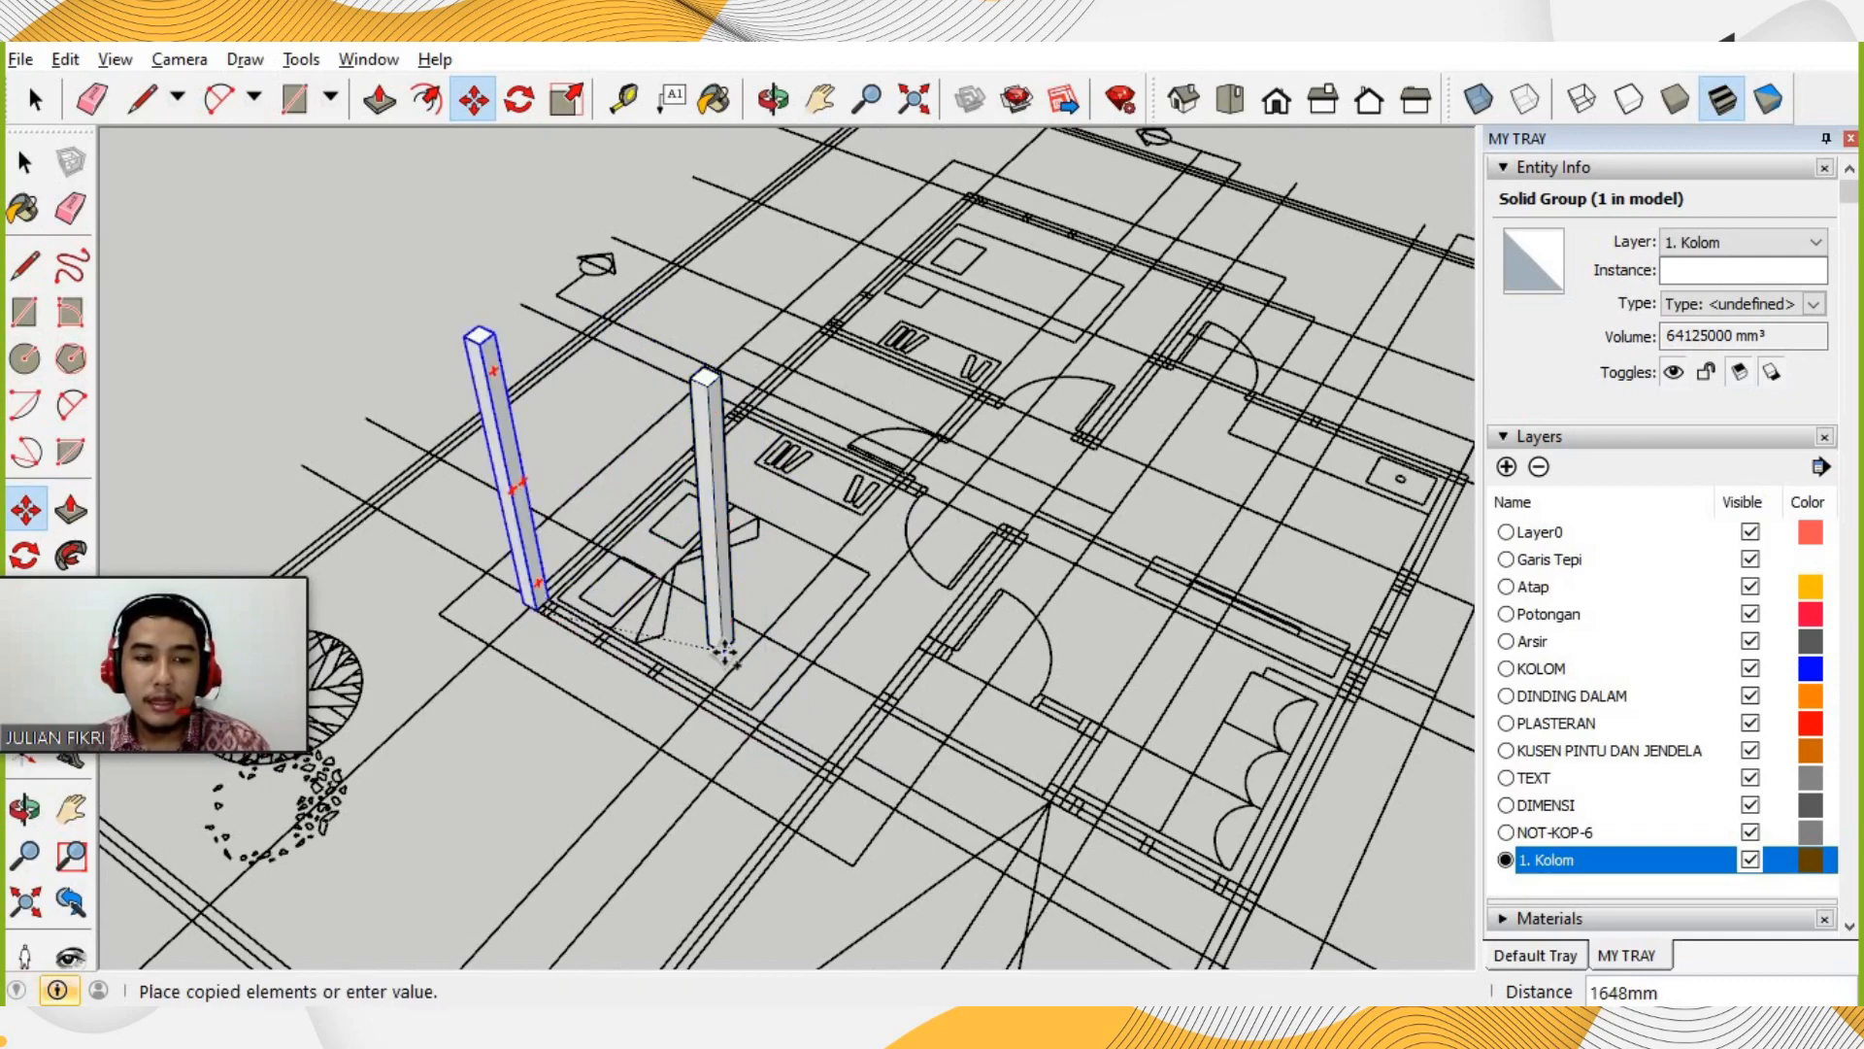
{"action": "scroll", "coordinate": [858, 780], "scroll_direction": "up", "scroll_amount": 4}
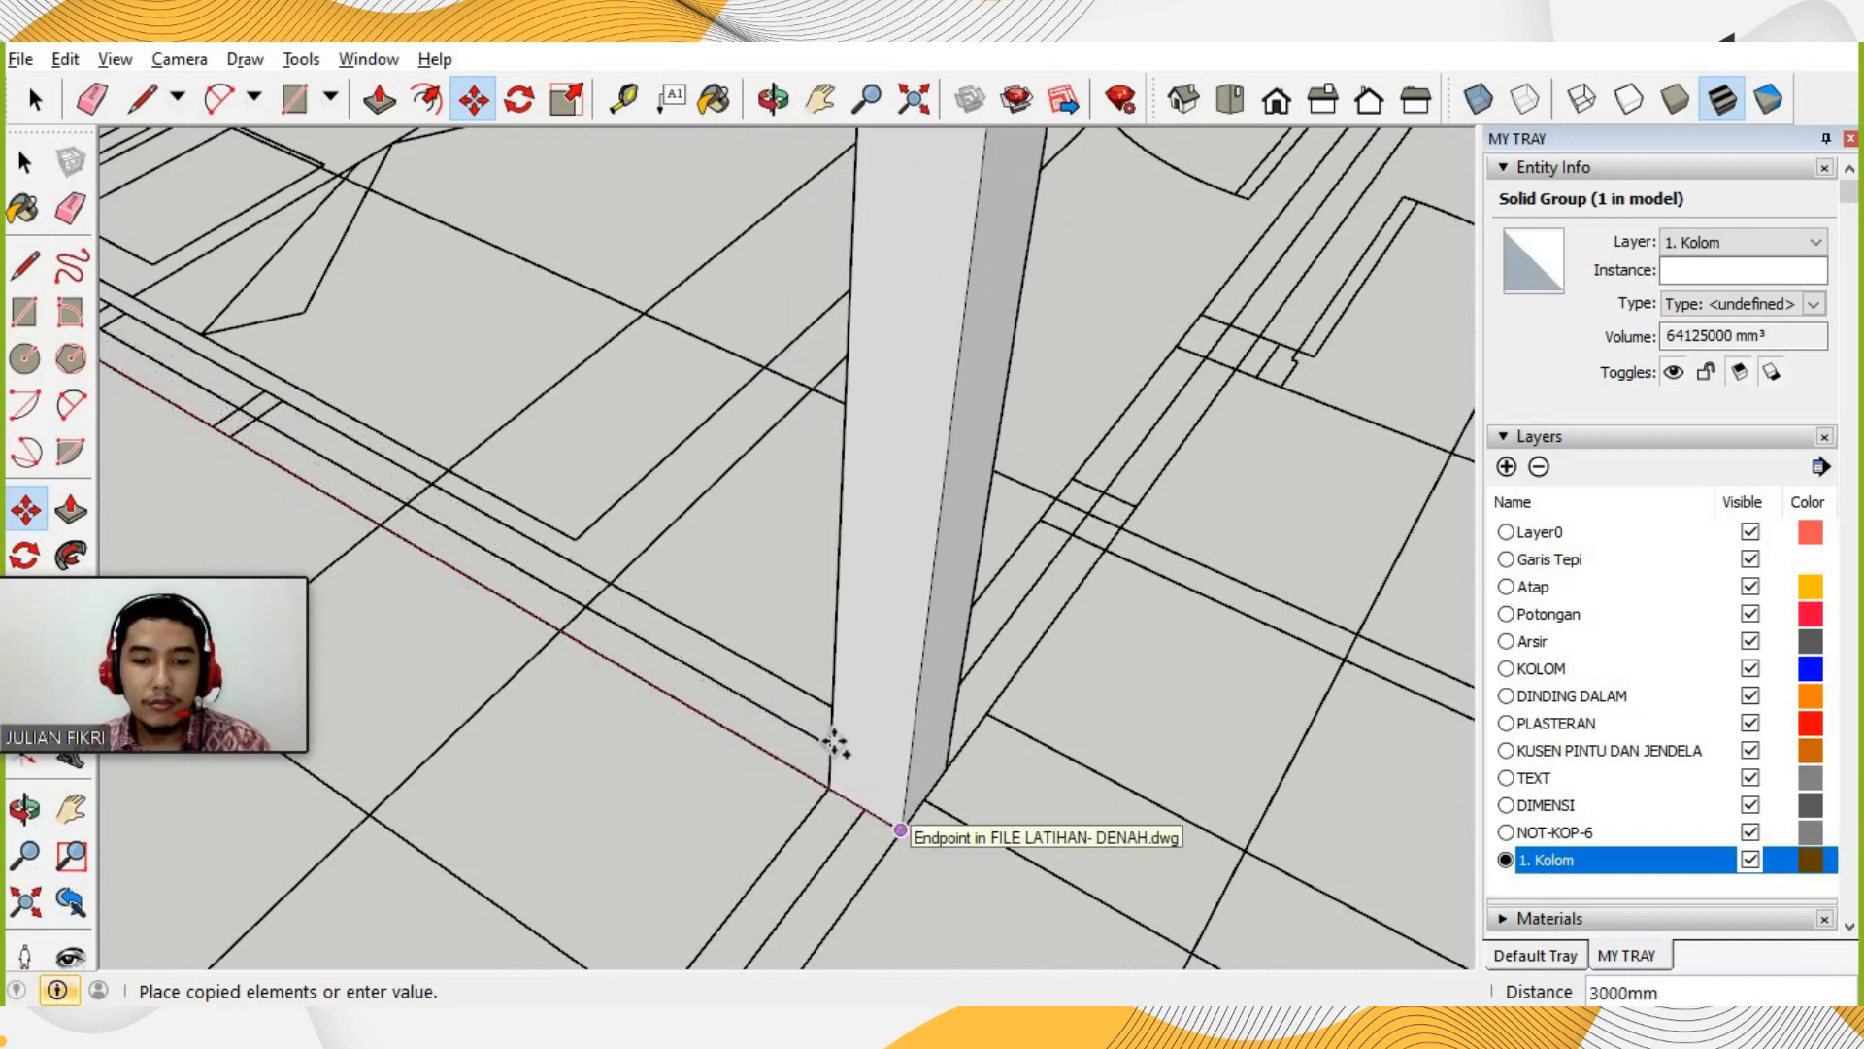
{"action": "scroll", "coordinate": [835, 744], "scroll_direction": "down", "scroll_amount": 5}
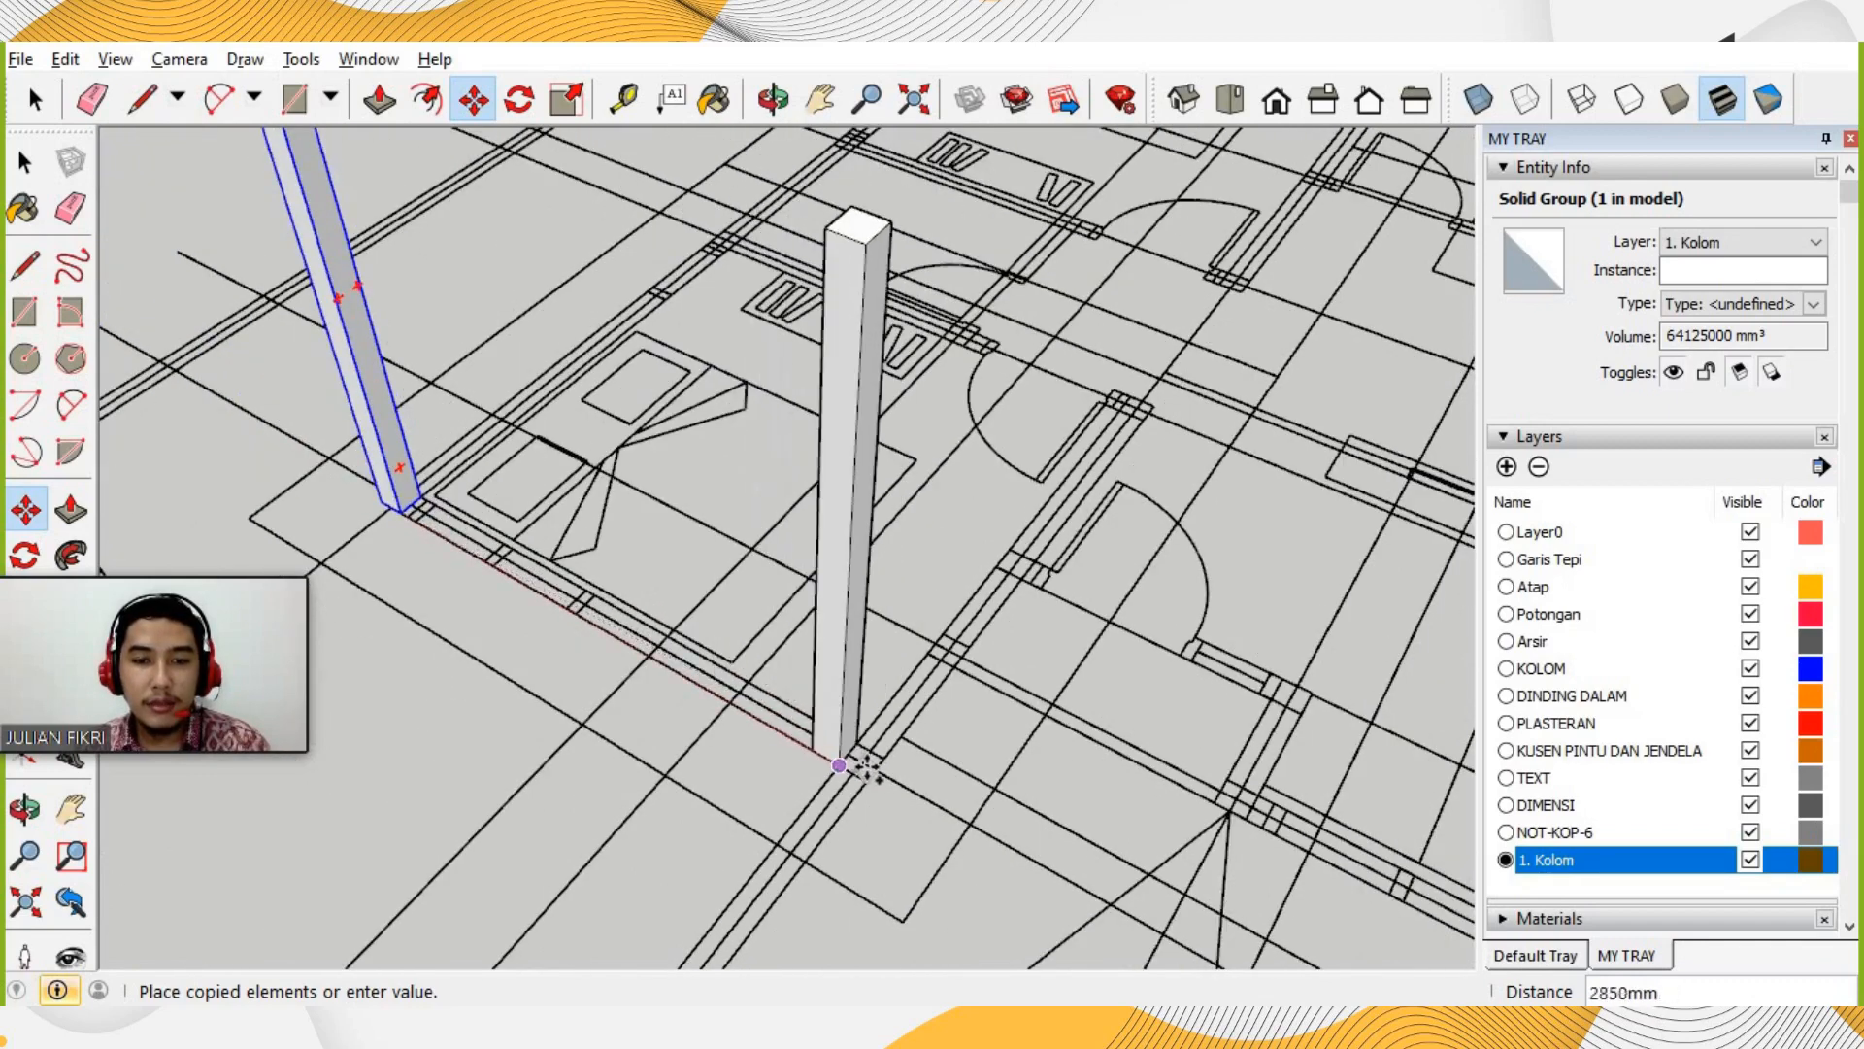
{"action": "scroll", "coordinate": [867, 768], "scroll_direction": "up", "scroll_amount": 5}
{"action": "left_click", "coordinate": [868, 792]}
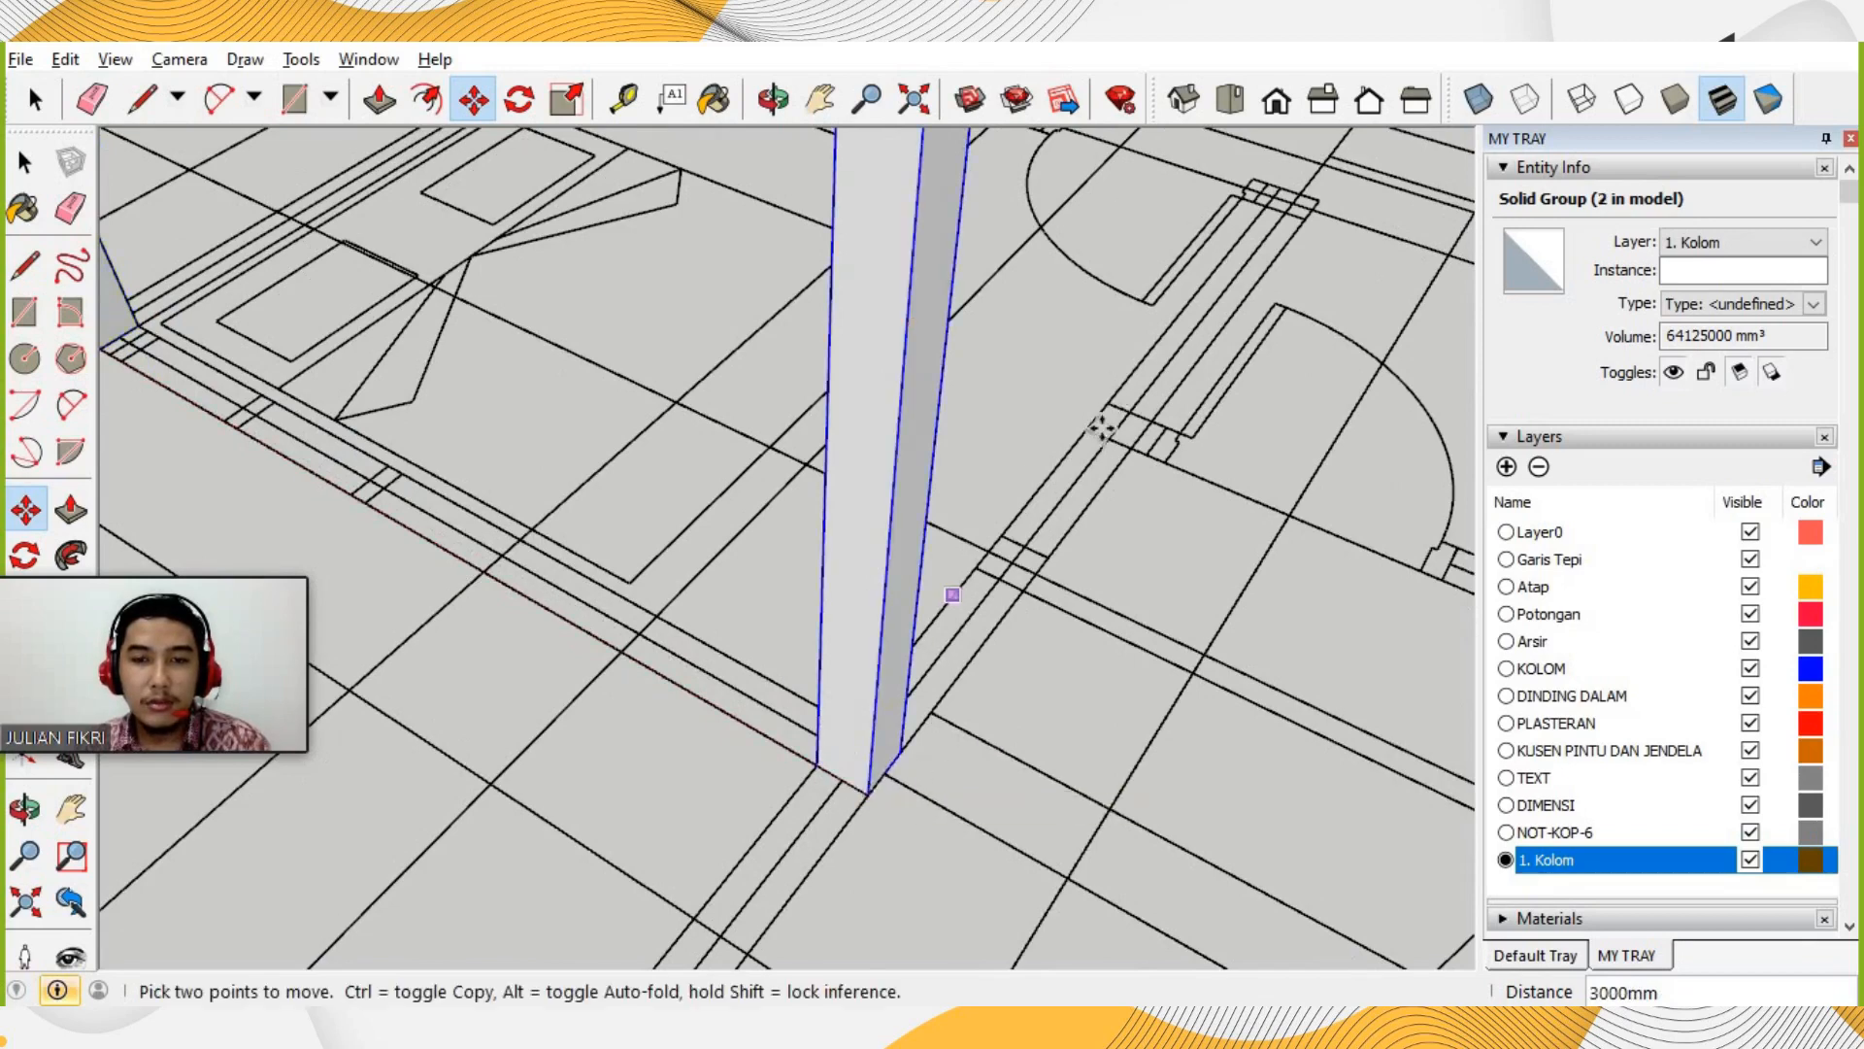
Copy the new front-wall column 800 mm inward along the green axis to the next wall junction.
{"action": "left_click", "coordinate": [869, 792]}
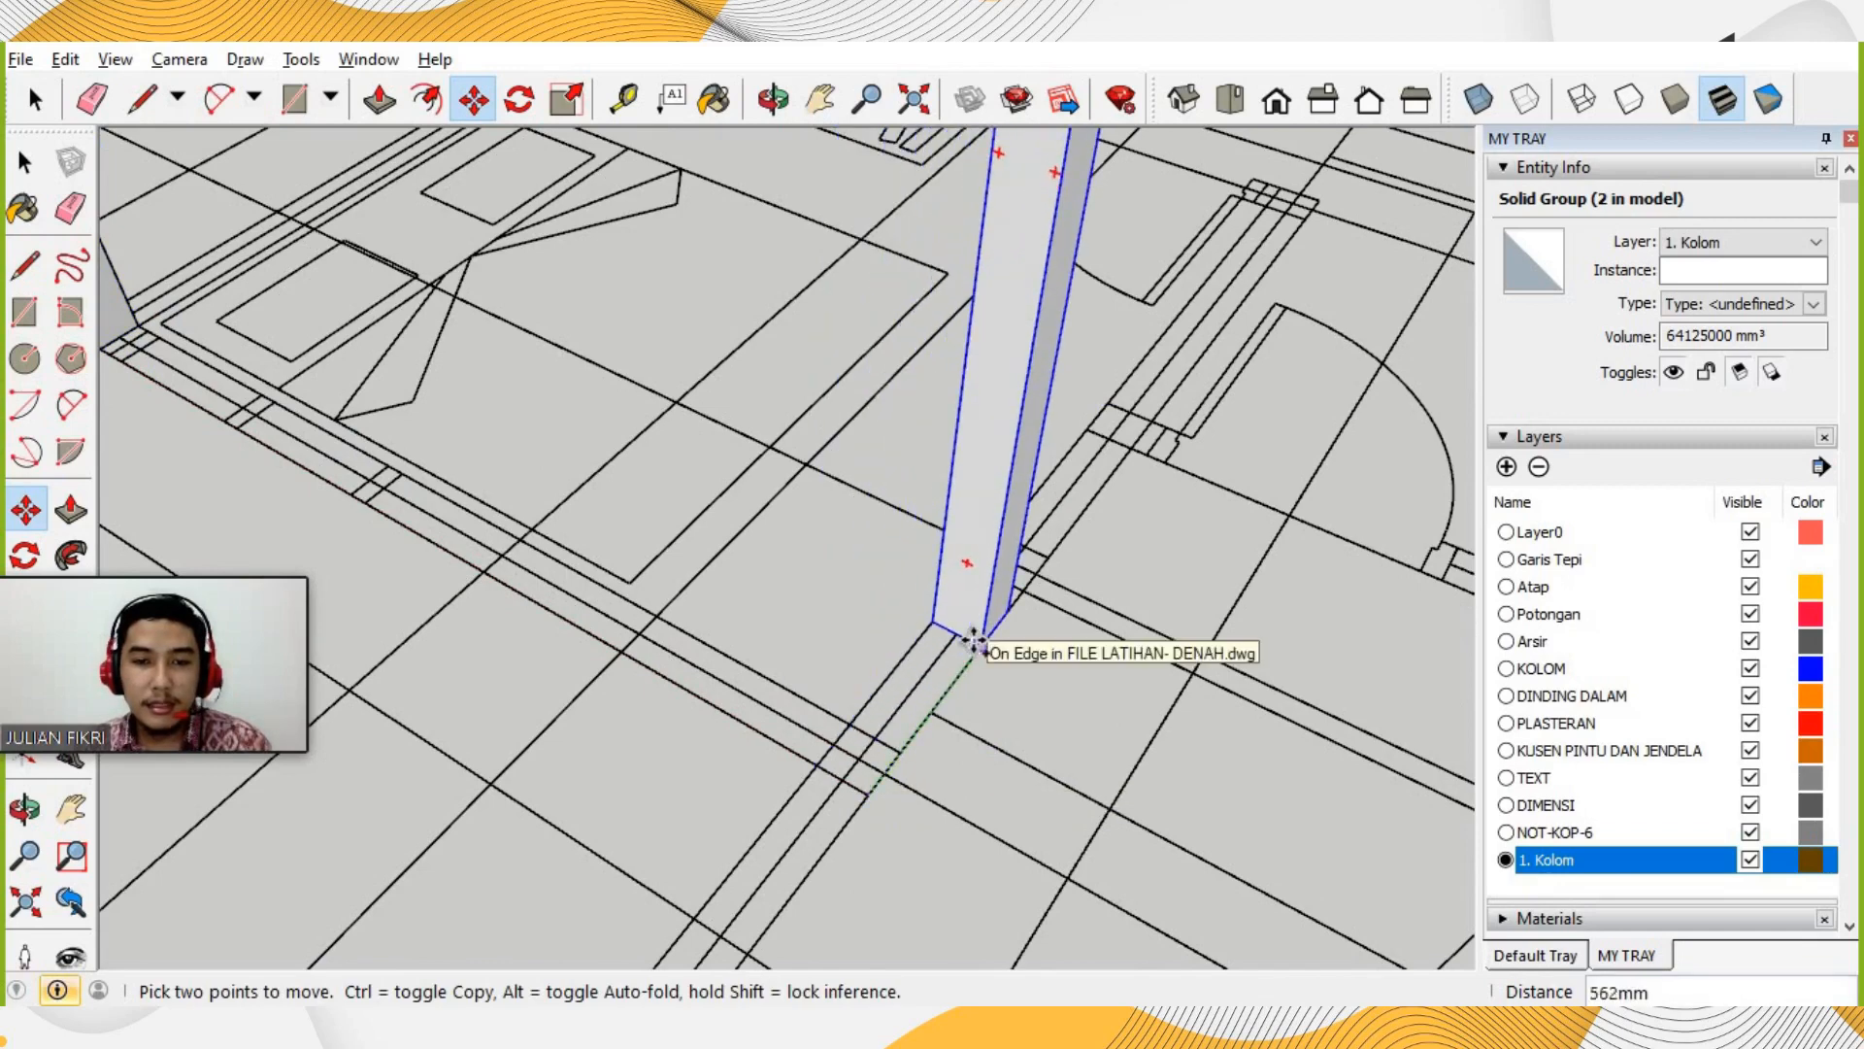
{"action": "key", "text": "ctrl"}
{"action": "scroll", "coordinate": [984, 631], "scroll_direction": "up", "scroll_amount": 3}
{"action": "left_click", "coordinate": [984, 609]}
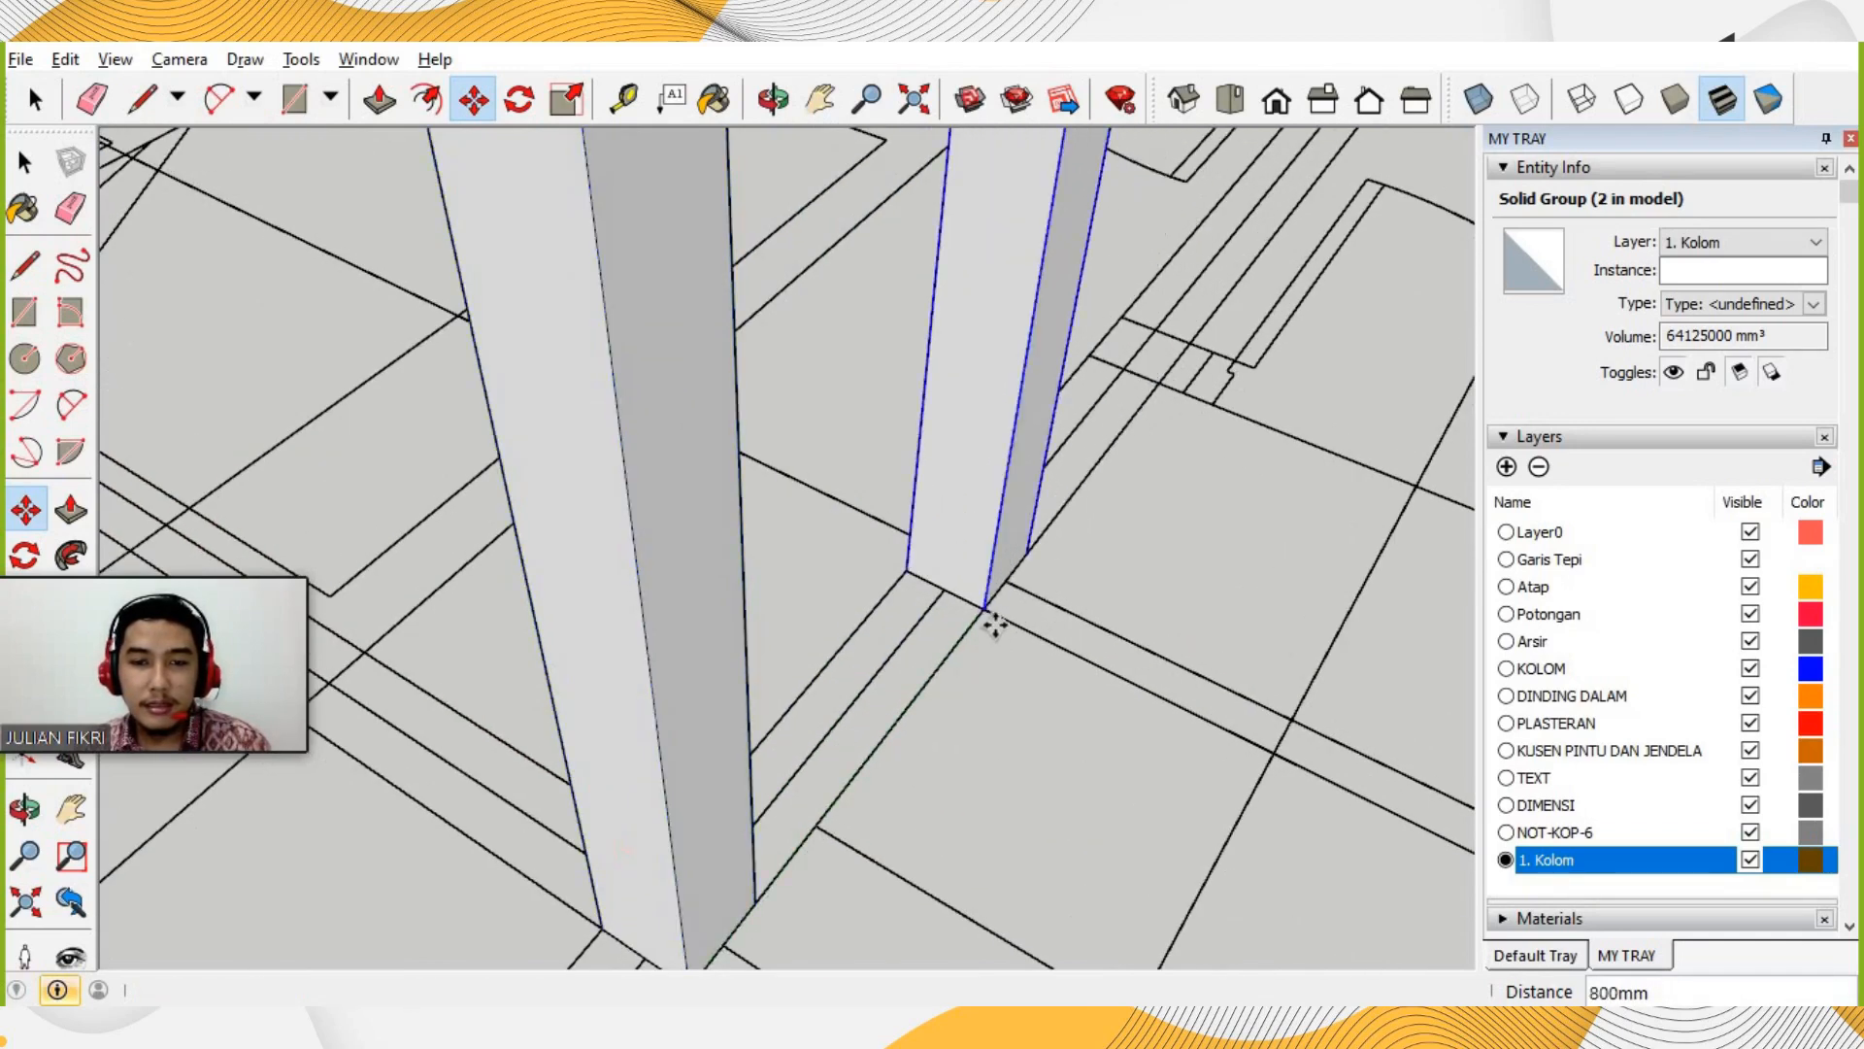
Copy that inner column another 700 mm along the same wall to the outline beside the door opening.
{"action": "left_click", "coordinate": [982, 608]}
{"action": "key", "text": "ctrl"}
{"action": "scroll", "coordinate": [750, 728], "scroll_direction": "down", "scroll_amount": 4}
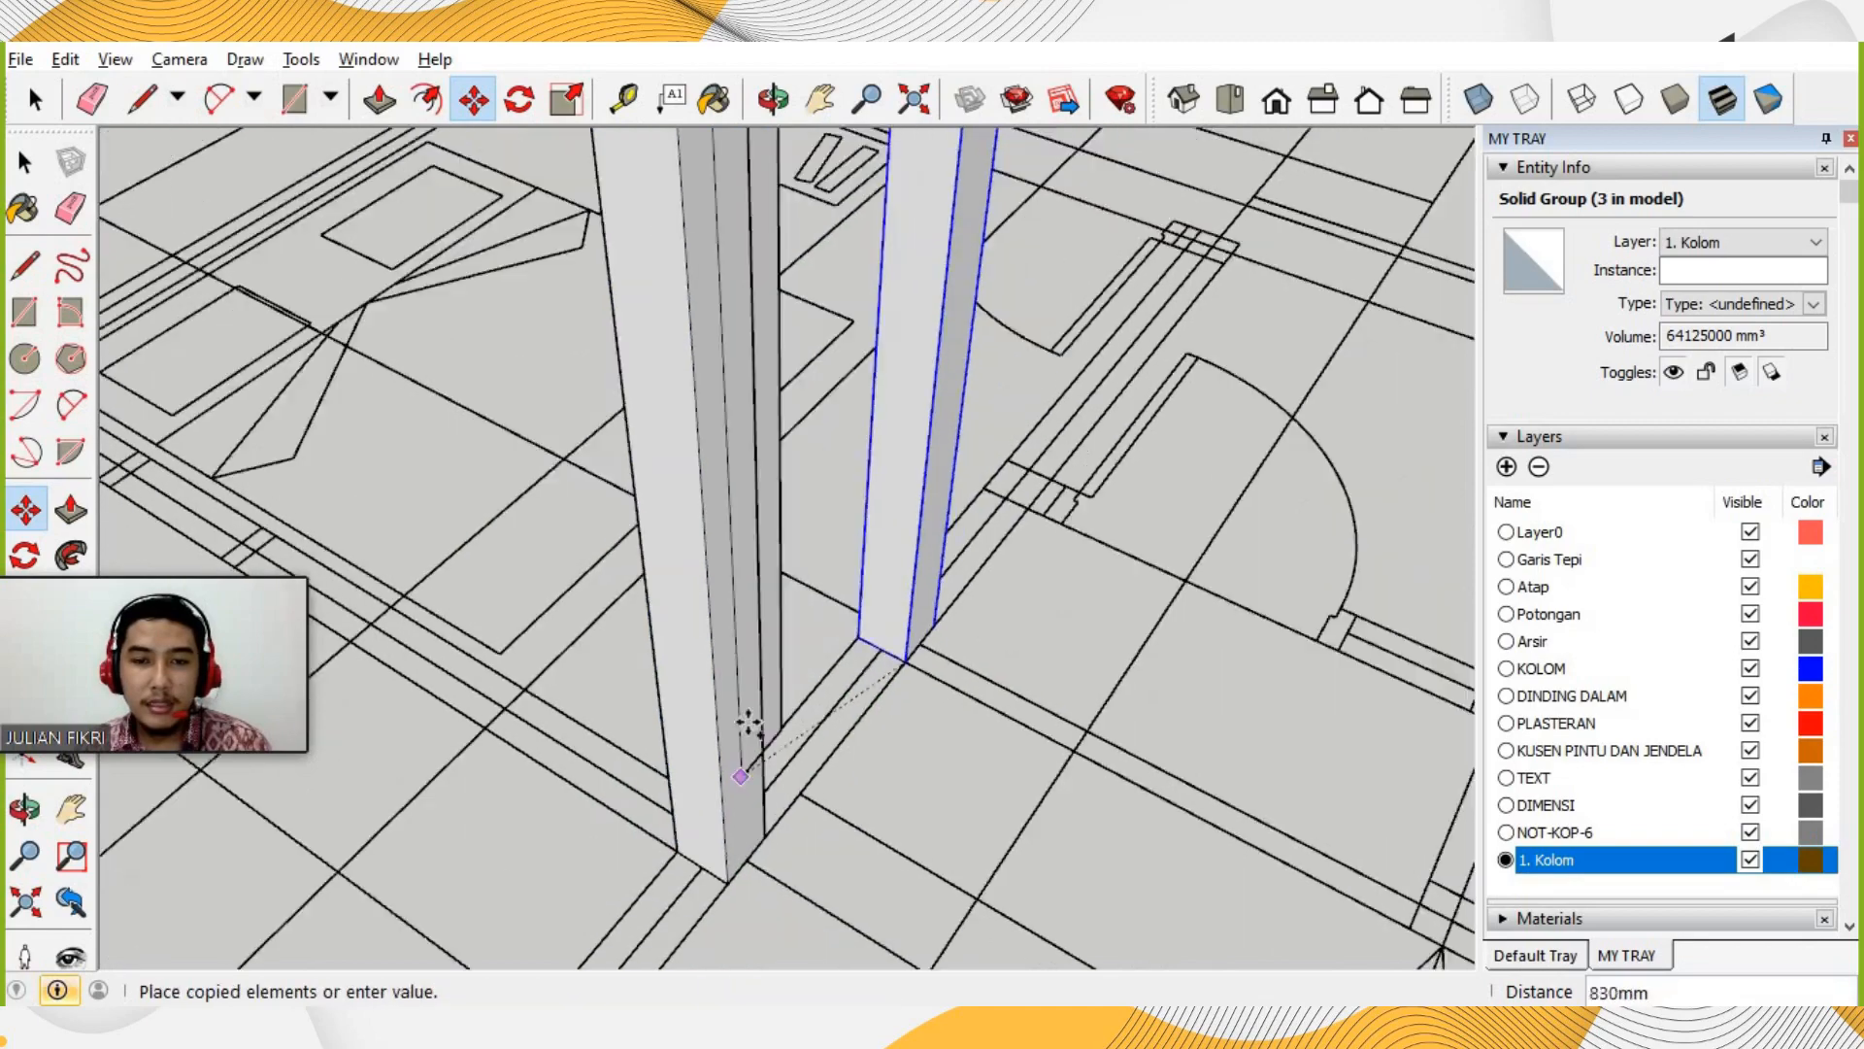
{"action": "scroll", "coordinate": [895, 624], "scroll_direction": "up", "scroll_amount": 4}
{"action": "scroll", "coordinate": [814, 626], "scroll_direction": "up", "scroll_amount": 2}
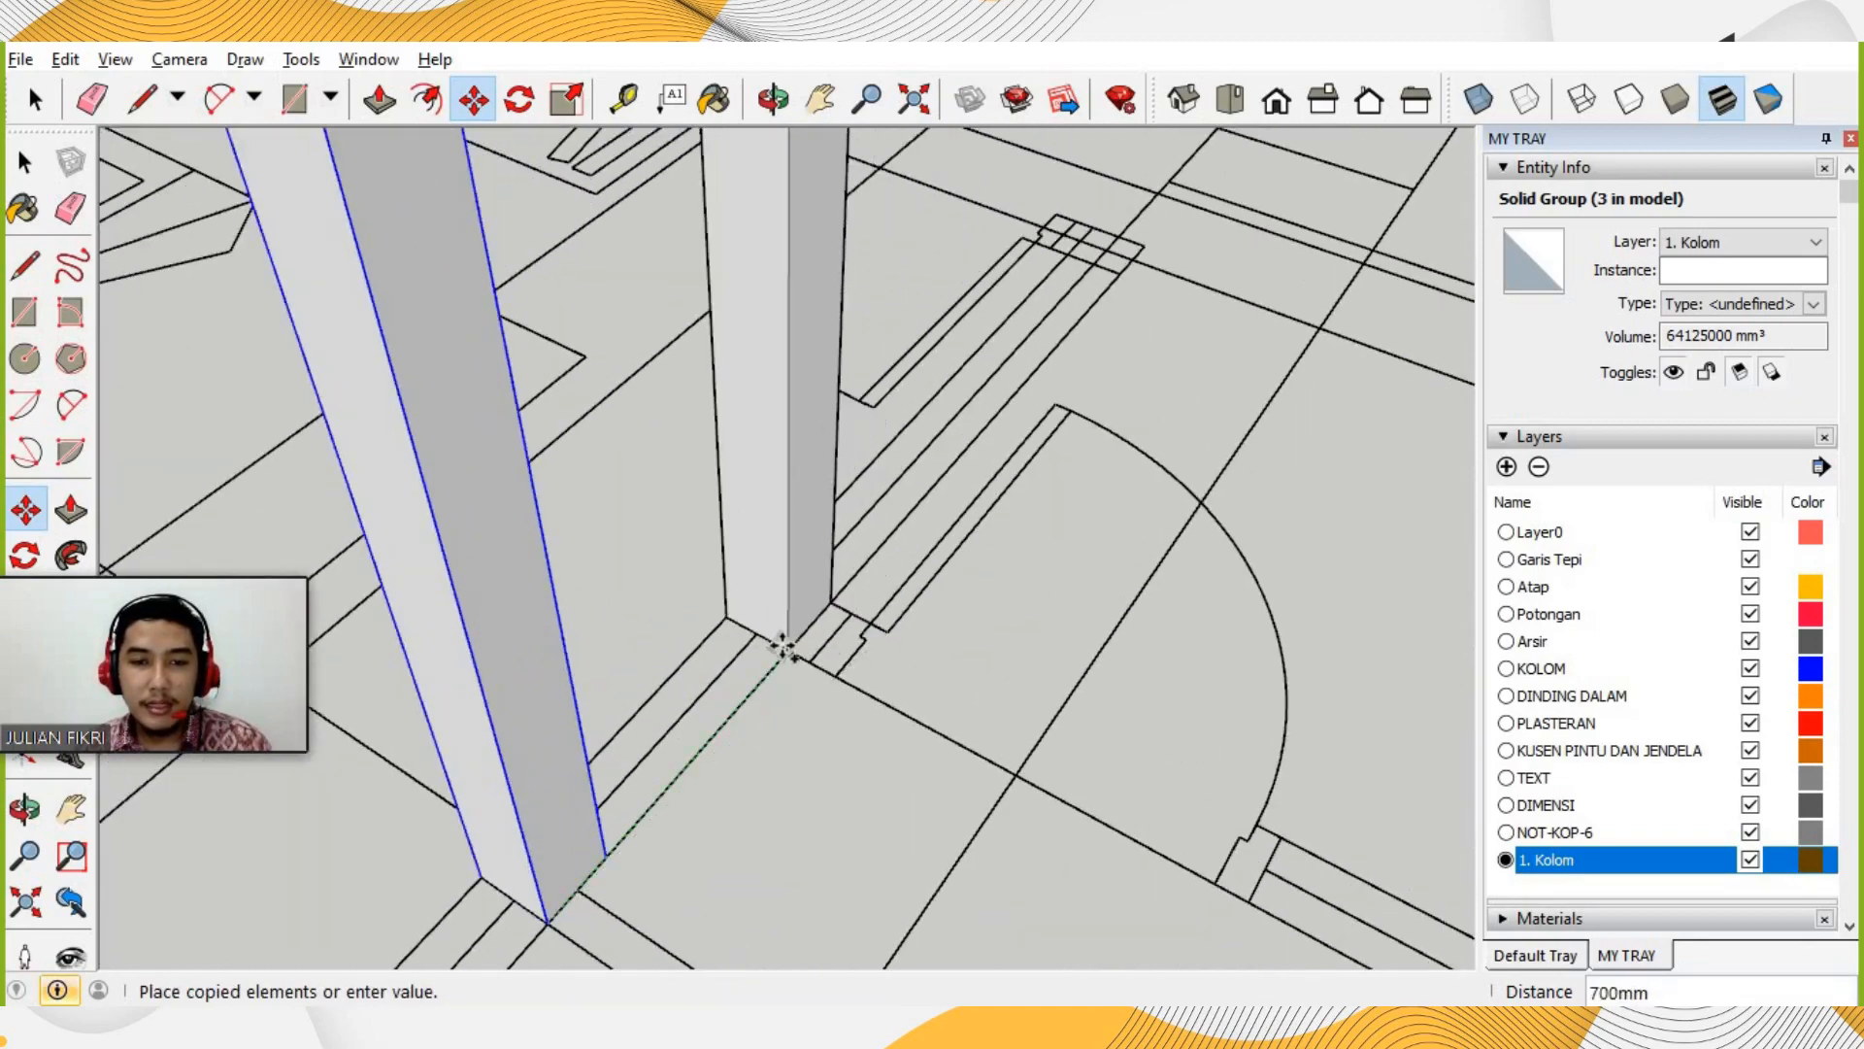
{"action": "left_click", "coordinate": [788, 647]}
Copy the door-side column 1500 mm along the red axis to the outline on the opposite side of the door opening.
{"action": "left_click", "coordinate": [788, 647]}
{"action": "scroll", "coordinate": [735, 555], "scroll_direction": "down", "scroll_amount": 5}
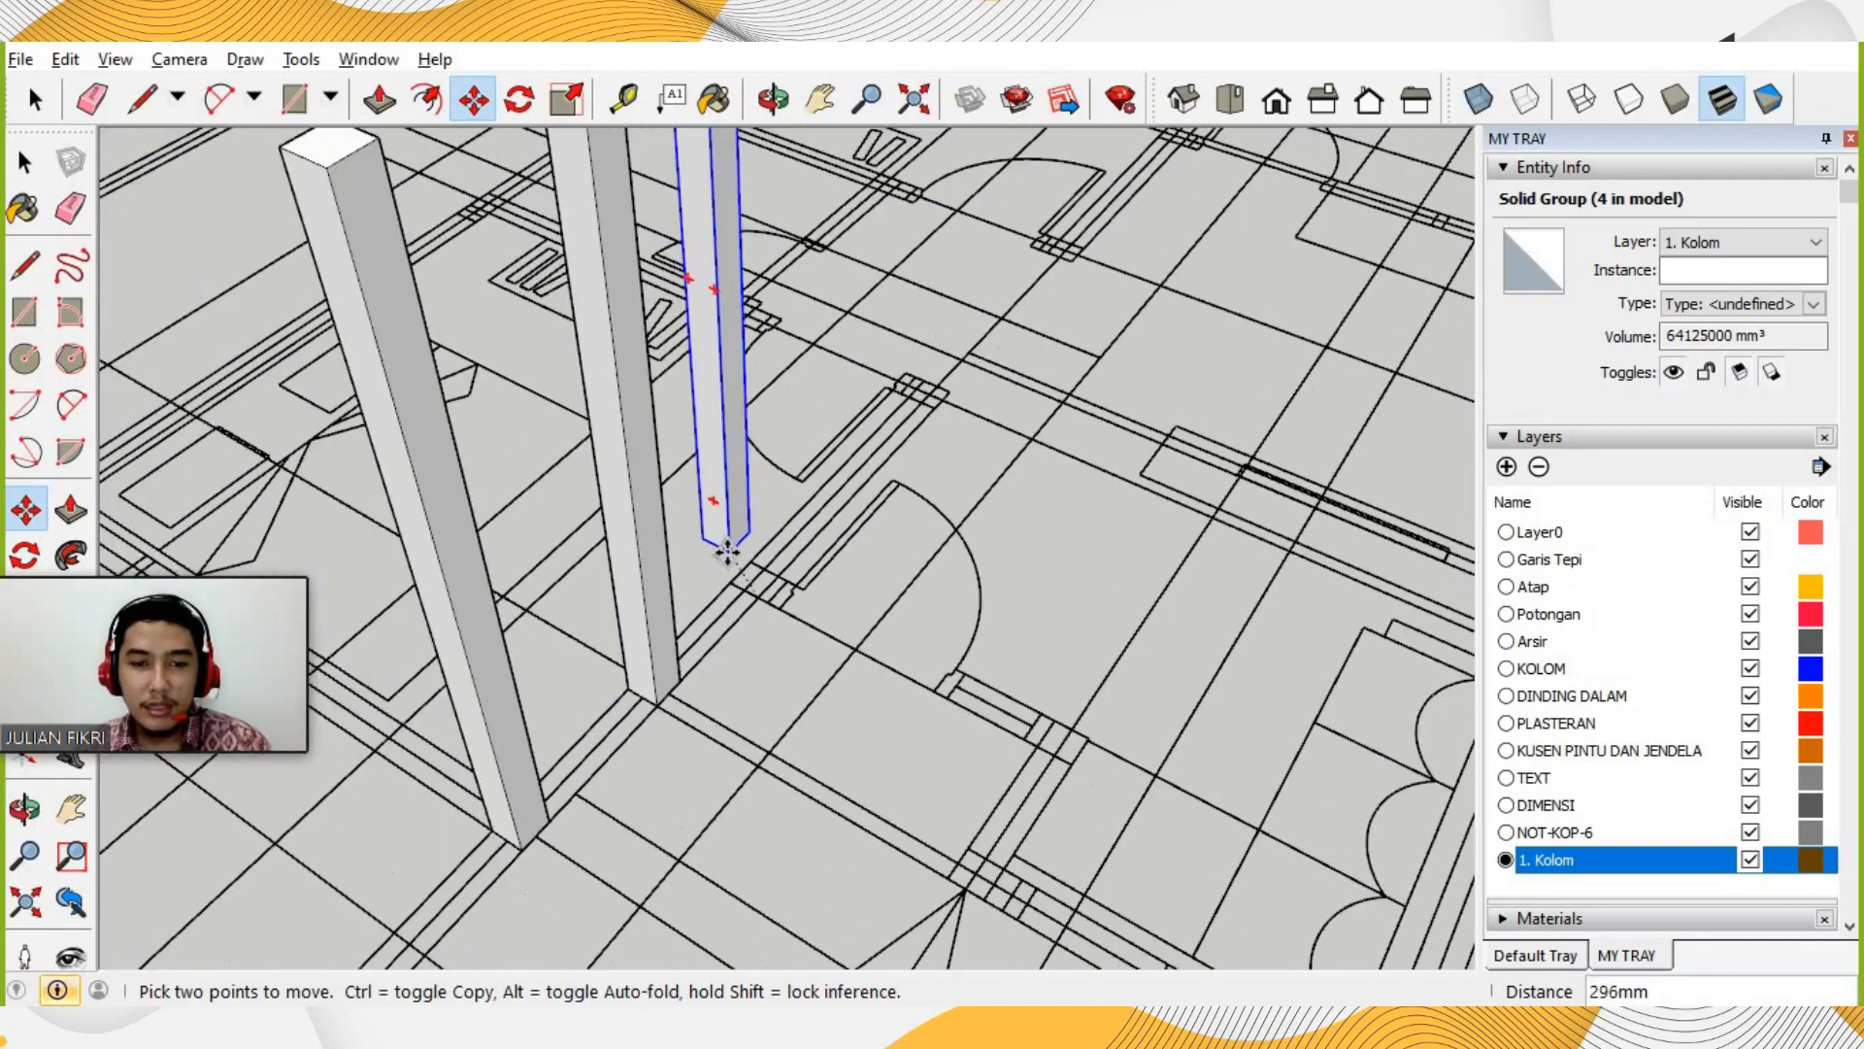
{"action": "key", "text": "ctrl"}
{"action": "scroll", "coordinate": [949, 767], "scroll_direction": "up", "scroll_amount": 4}
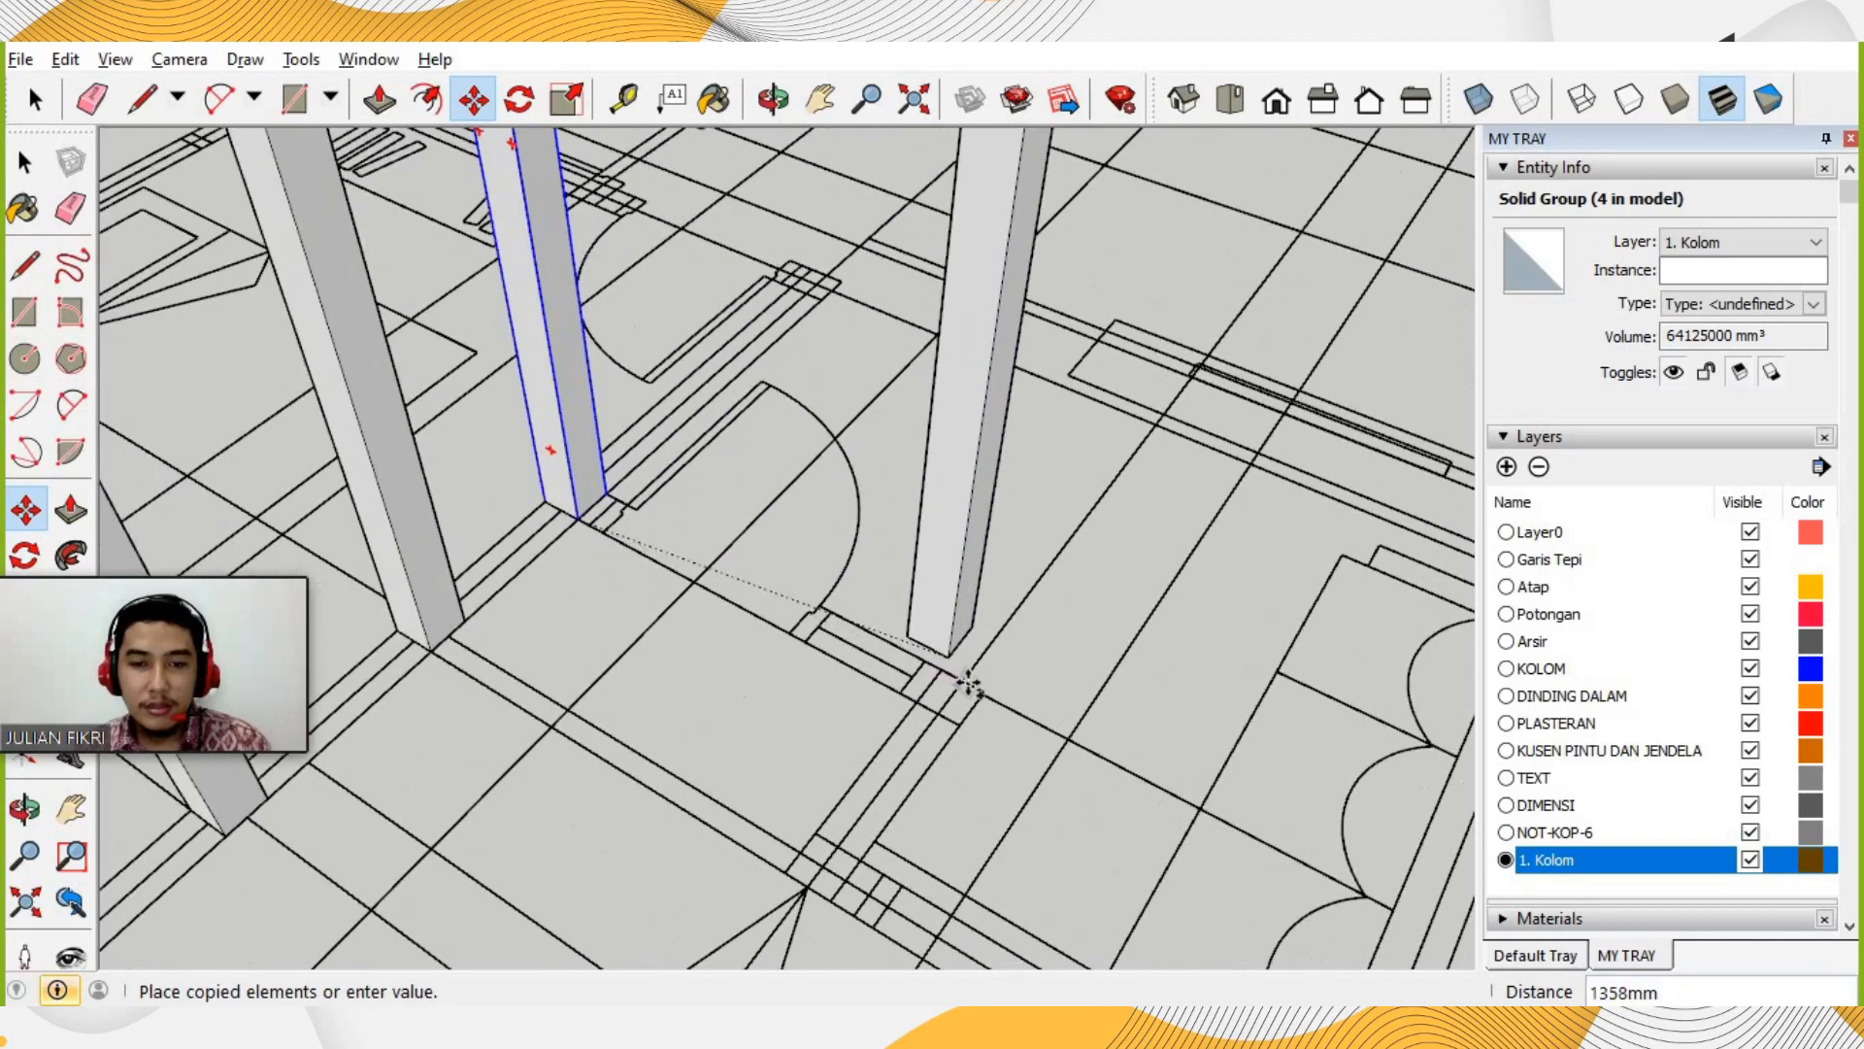
{"action": "left_click", "coordinate": [961, 737]}
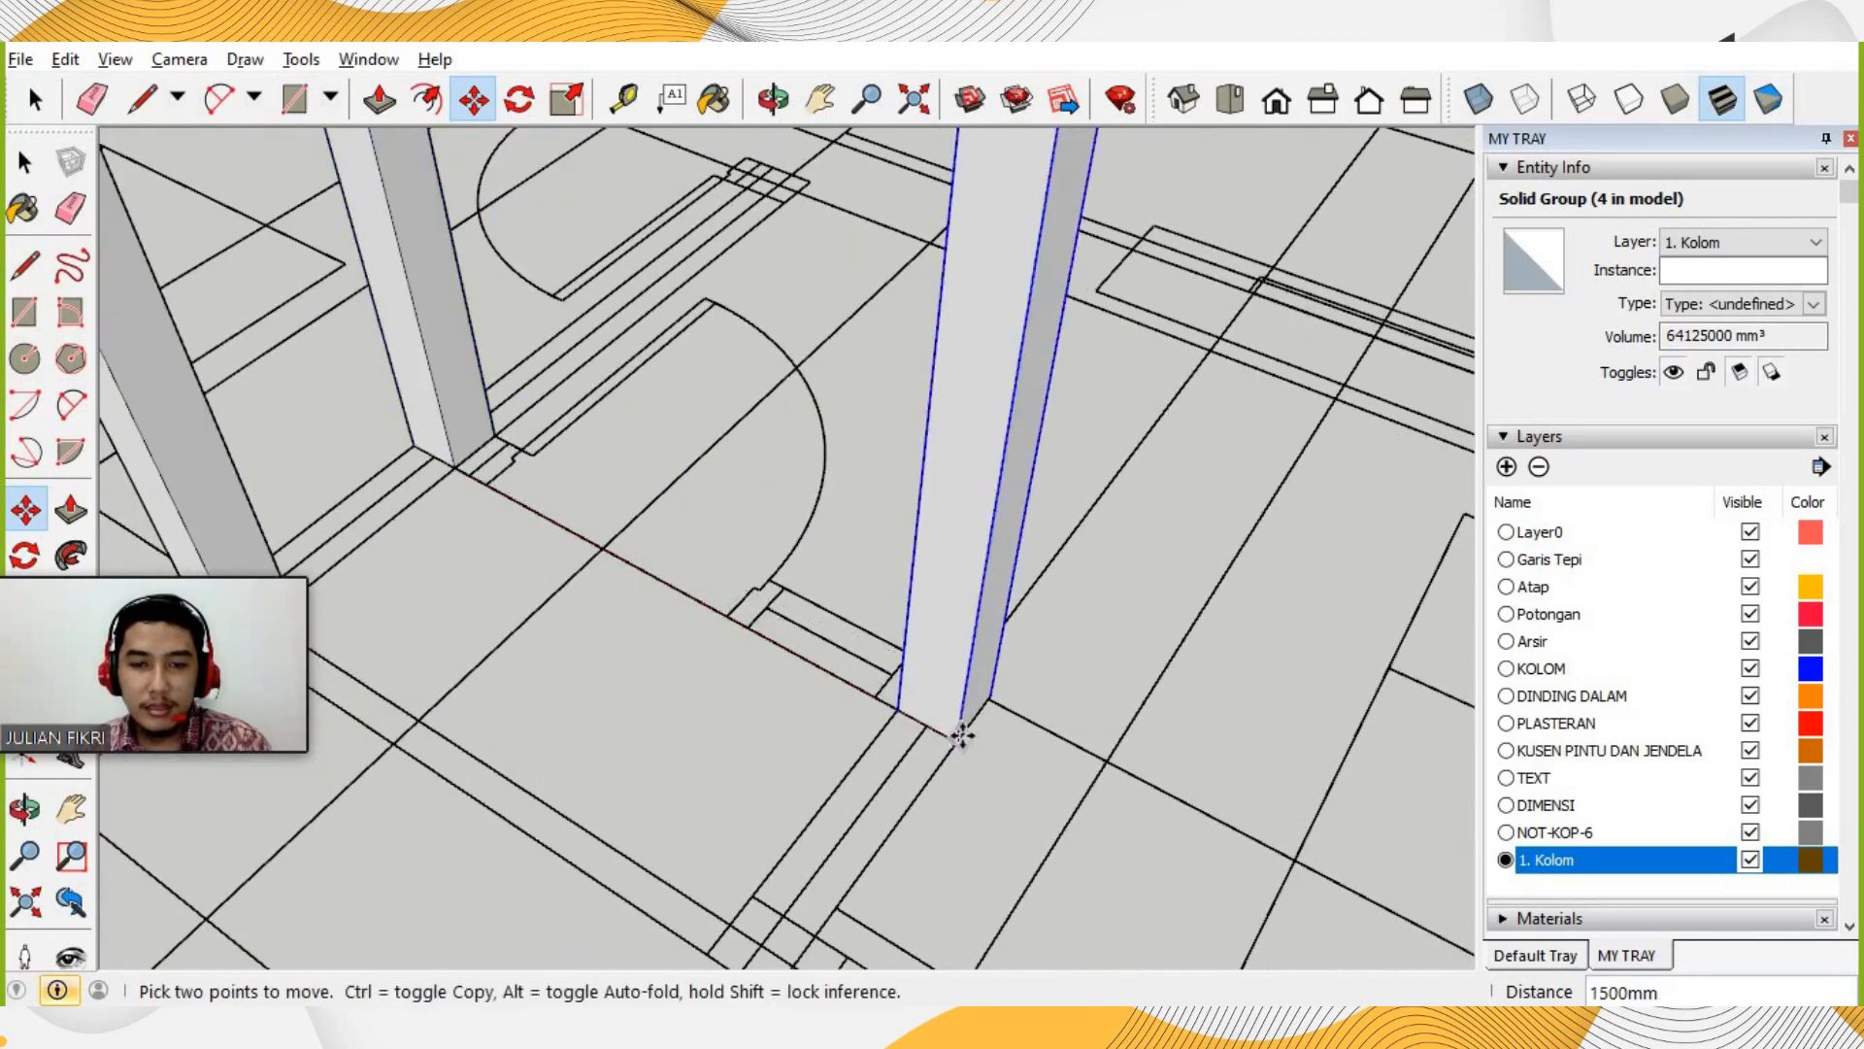
Copy the column across the door opening back along the green axis to the living room's front-wall corner.
{"action": "scroll", "coordinate": [966, 559], "scroll_direction": "down", "scroll_amount": 2}
{"action": "scroll", "coordinate": [968, 561], "scroll_direction": "down", "scroll_amount": 1}
{"action": "key", "text": "ctrl"}
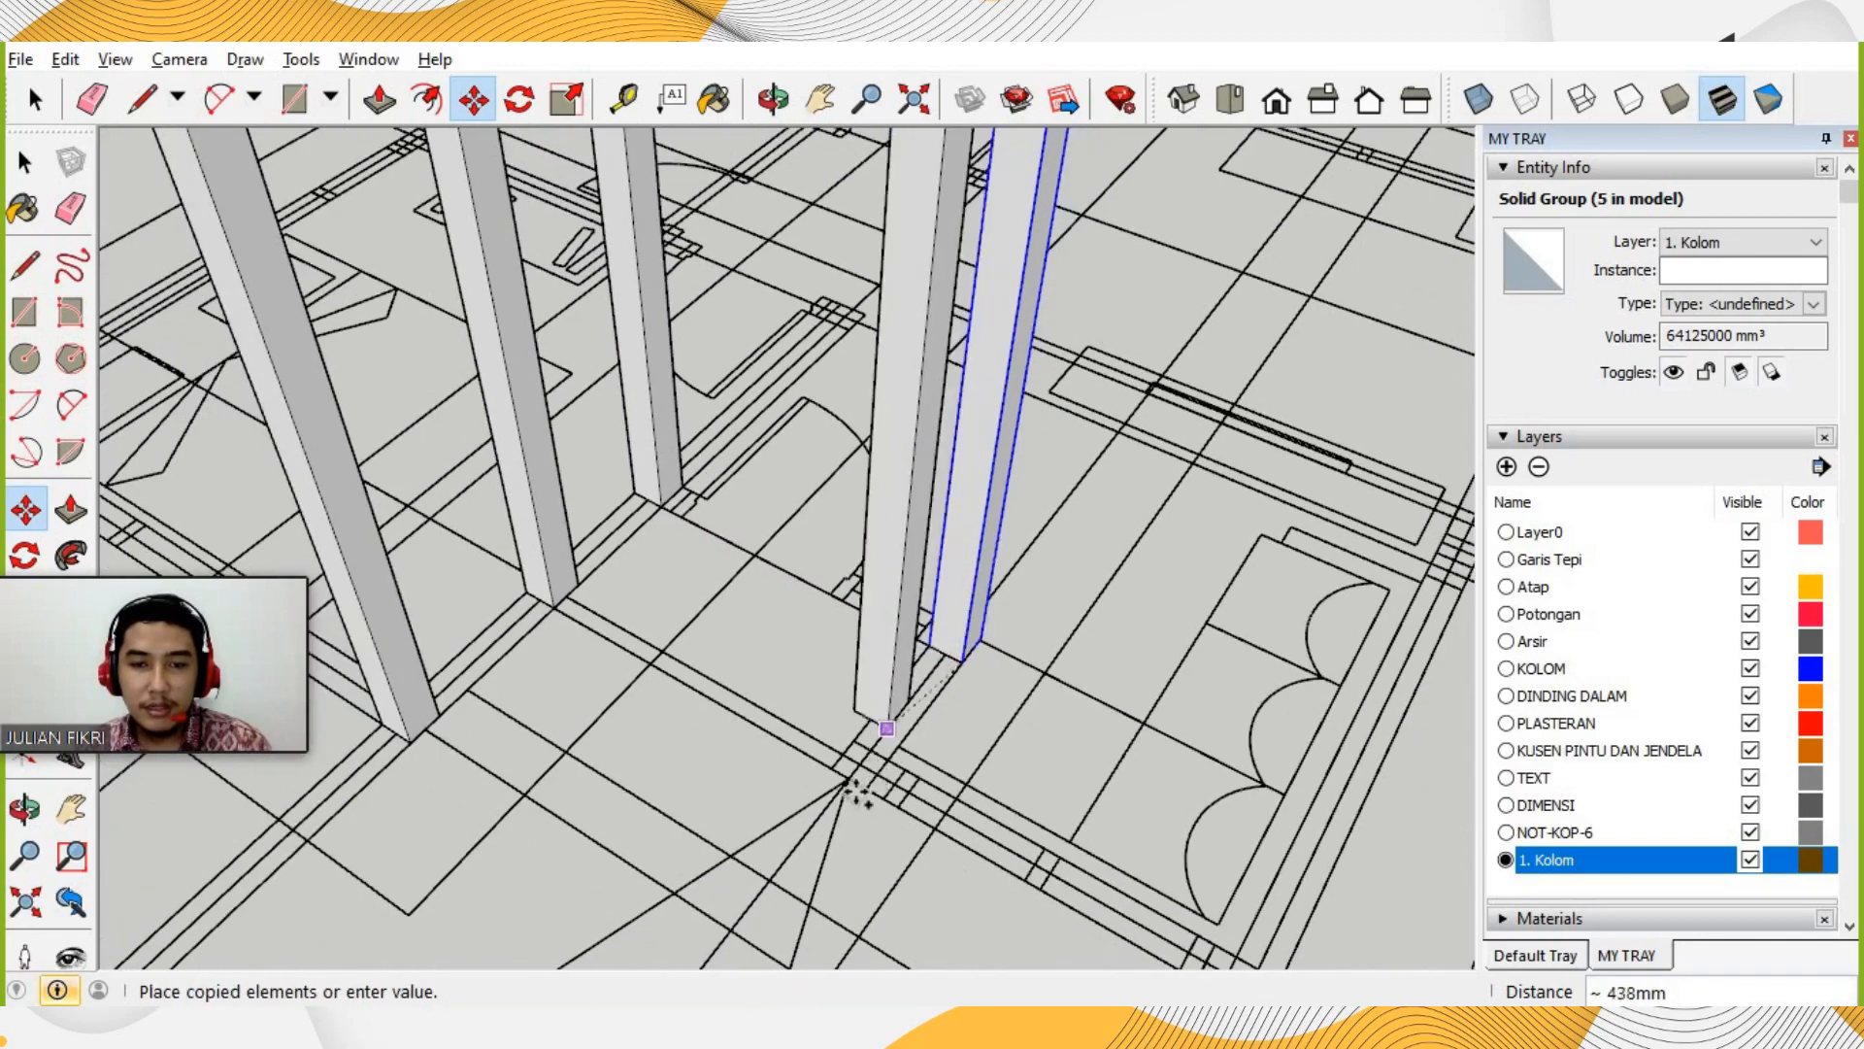
{"action": "scroll", "coordinate": [860, 790], "scroll_direction": "up", "scroll_amount": 3}
{"action": "left_click", "coordinate": [853, 811]}
Copy the living room's front-wall column 1500 mm along the red axis to the outer corner of the wall.
{"action": "left_click", "coordinate": [854, 811]}
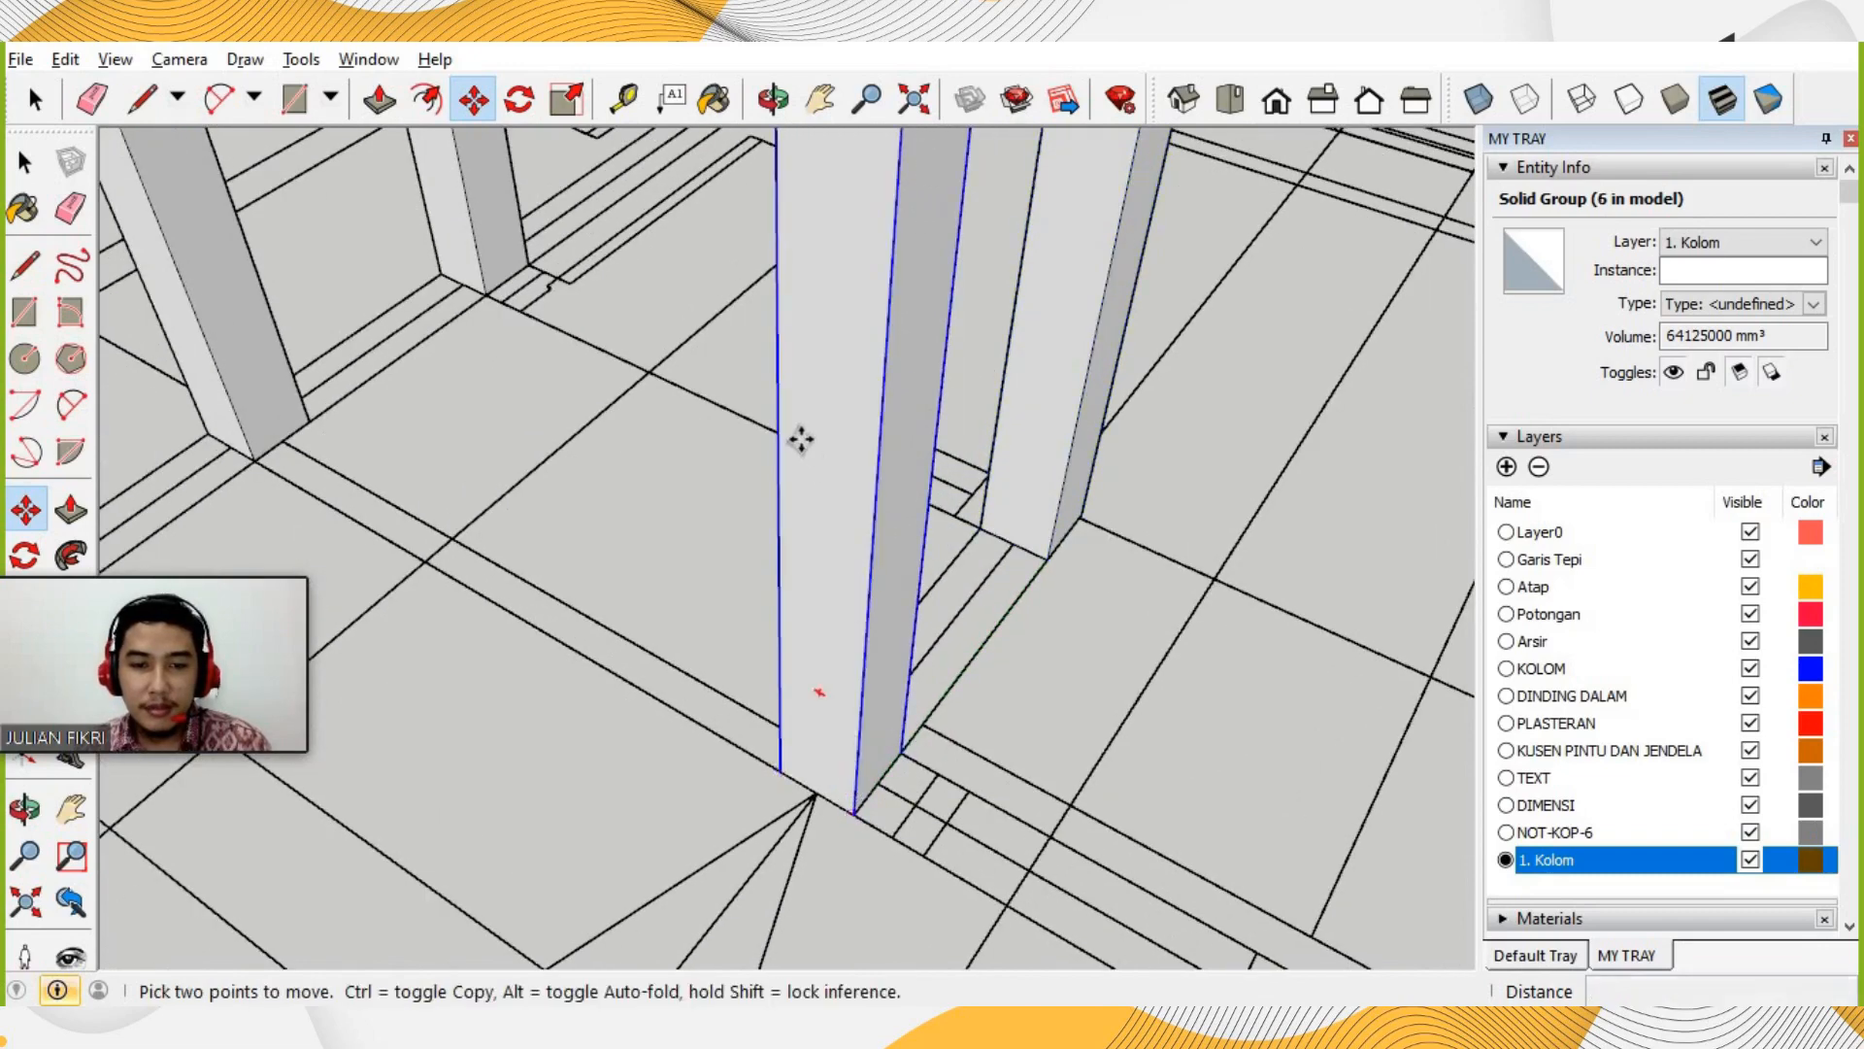
{"action": "scroll", "coordinate": [799, 437], "scroll_direction": "down", "scroll_amount": 4}
{"action": "key", "text": "ctrl"}
{"action": "scroll", "coordinate": [1017, 626], "scroll_direction": "up", "scroll_amount": 5}
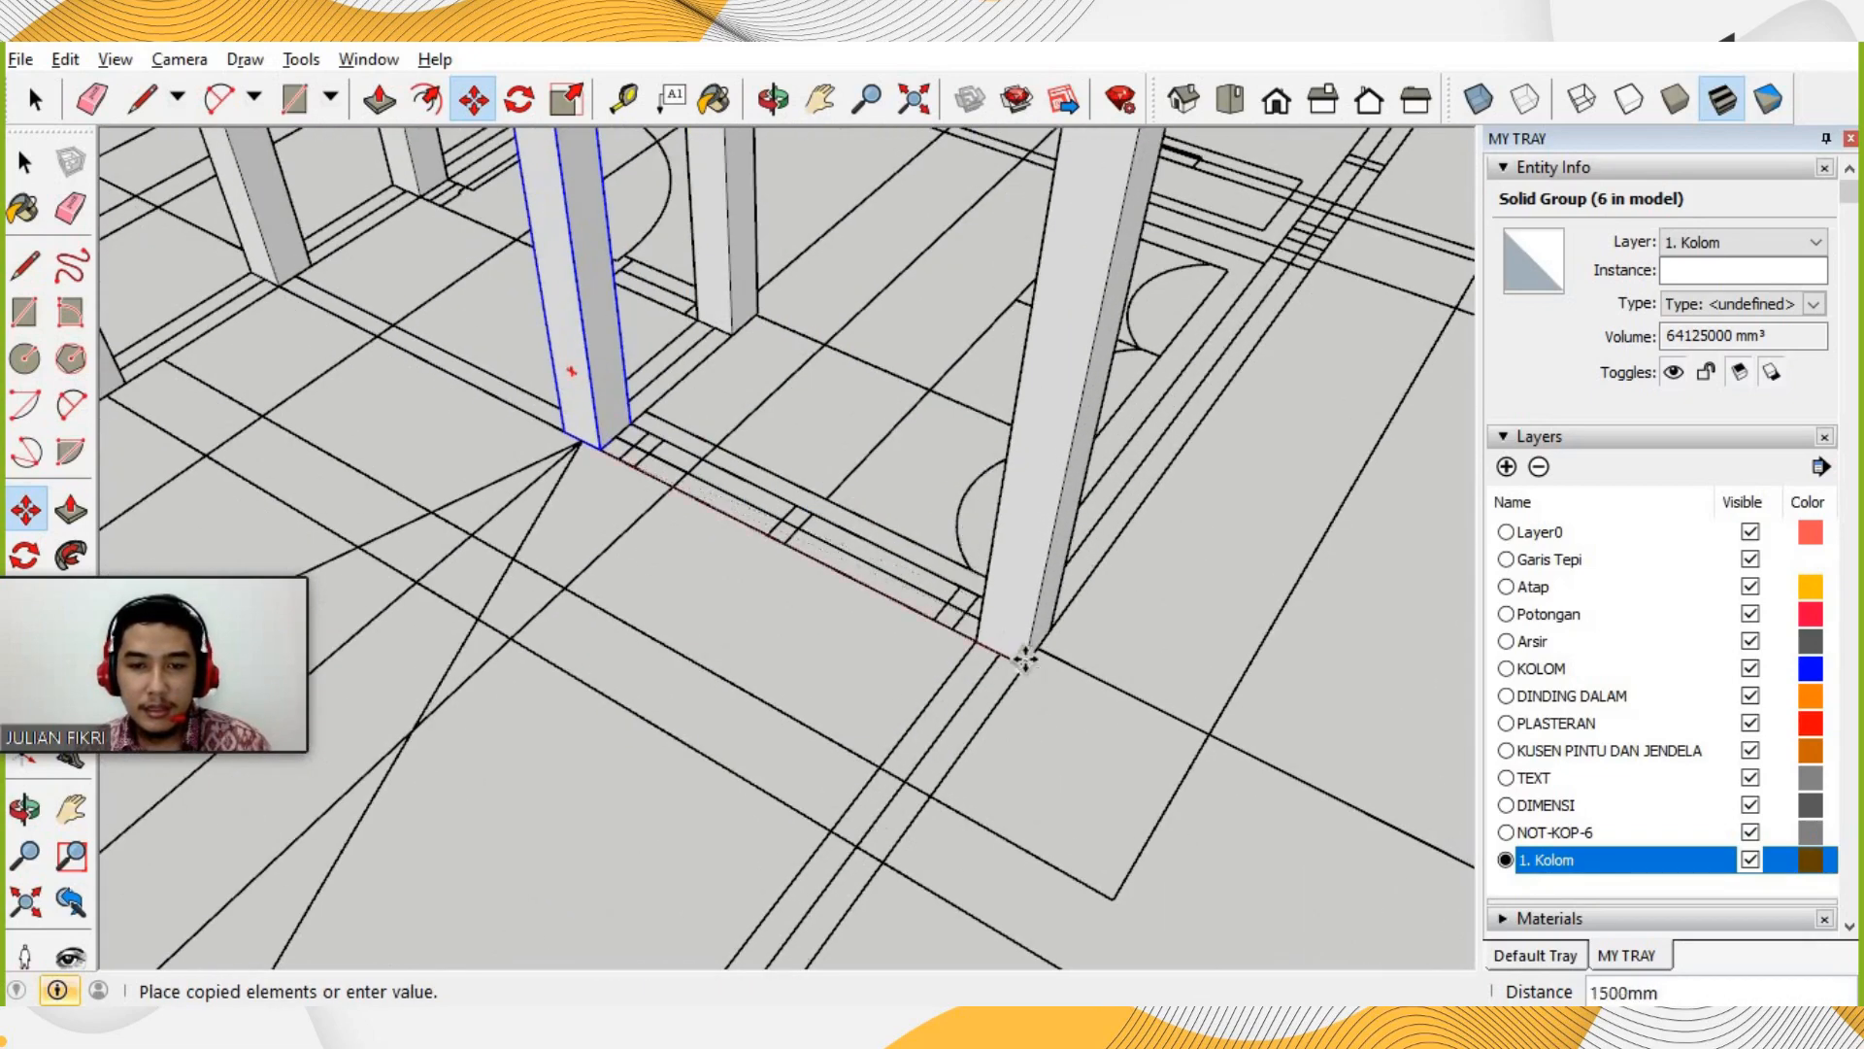
{"action": "left_click", "coordinate": [1024, 665]}
{"action": "scroll", "coordinate": [849, 751], "scroll_direction": "down", "scroll_amount": 4}
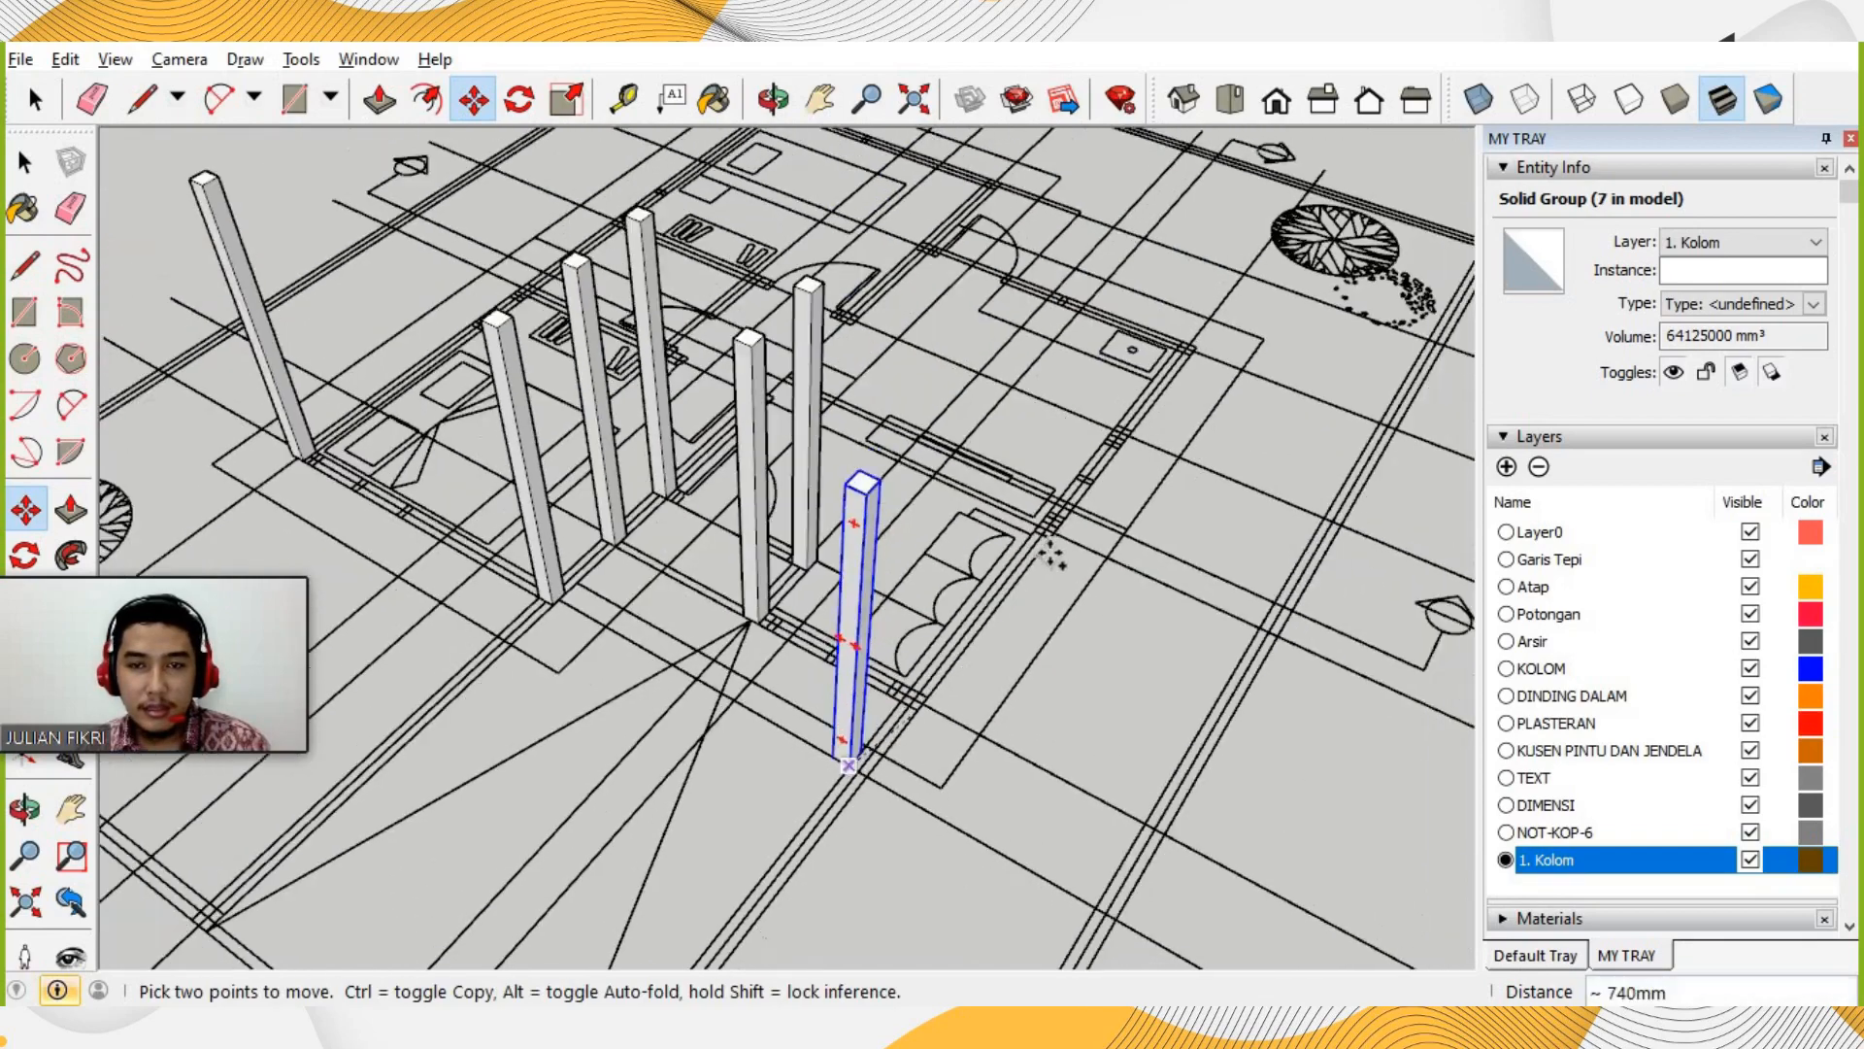
Copy the living room's outer corner column 2200 mm along the green axis to the outline behind the sofa.
{"action": "left_click", "coordinate": [853, 754]}
{"action": "key", "text": "ctrl"}
{"action": "scroll", "coordinate": [1111, 503], "scroll_direction": "up", "scroll_amount": 5}
{"action": "scroll", "coordinate": [1112, 508], "scroll_direction": "up", "scroll_amount": 2}
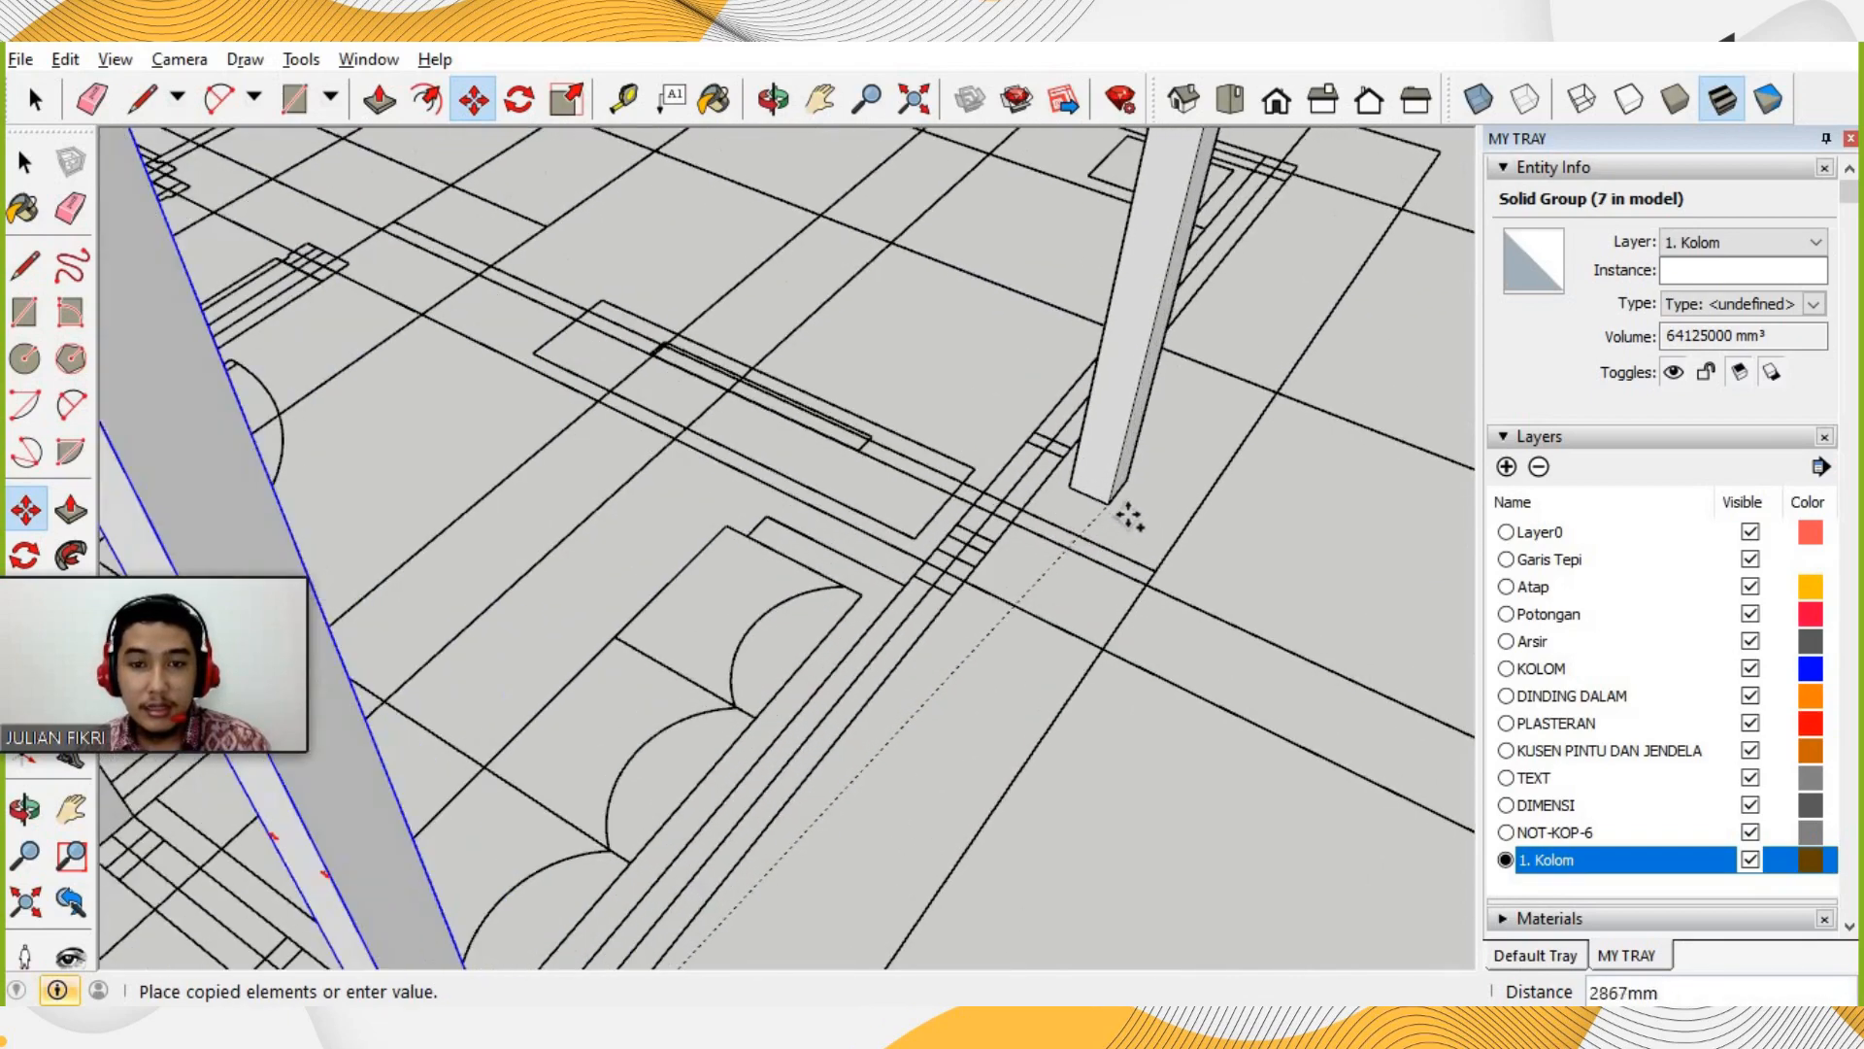
{"action": "scroll", "coordinate": [1151, 467], "scroll_direction": "up", "scroll_amount": 1}
{"action": "scroll", "coordinate": [1126, 474], "scroll_direction": "down", "scroll_amount": 1}
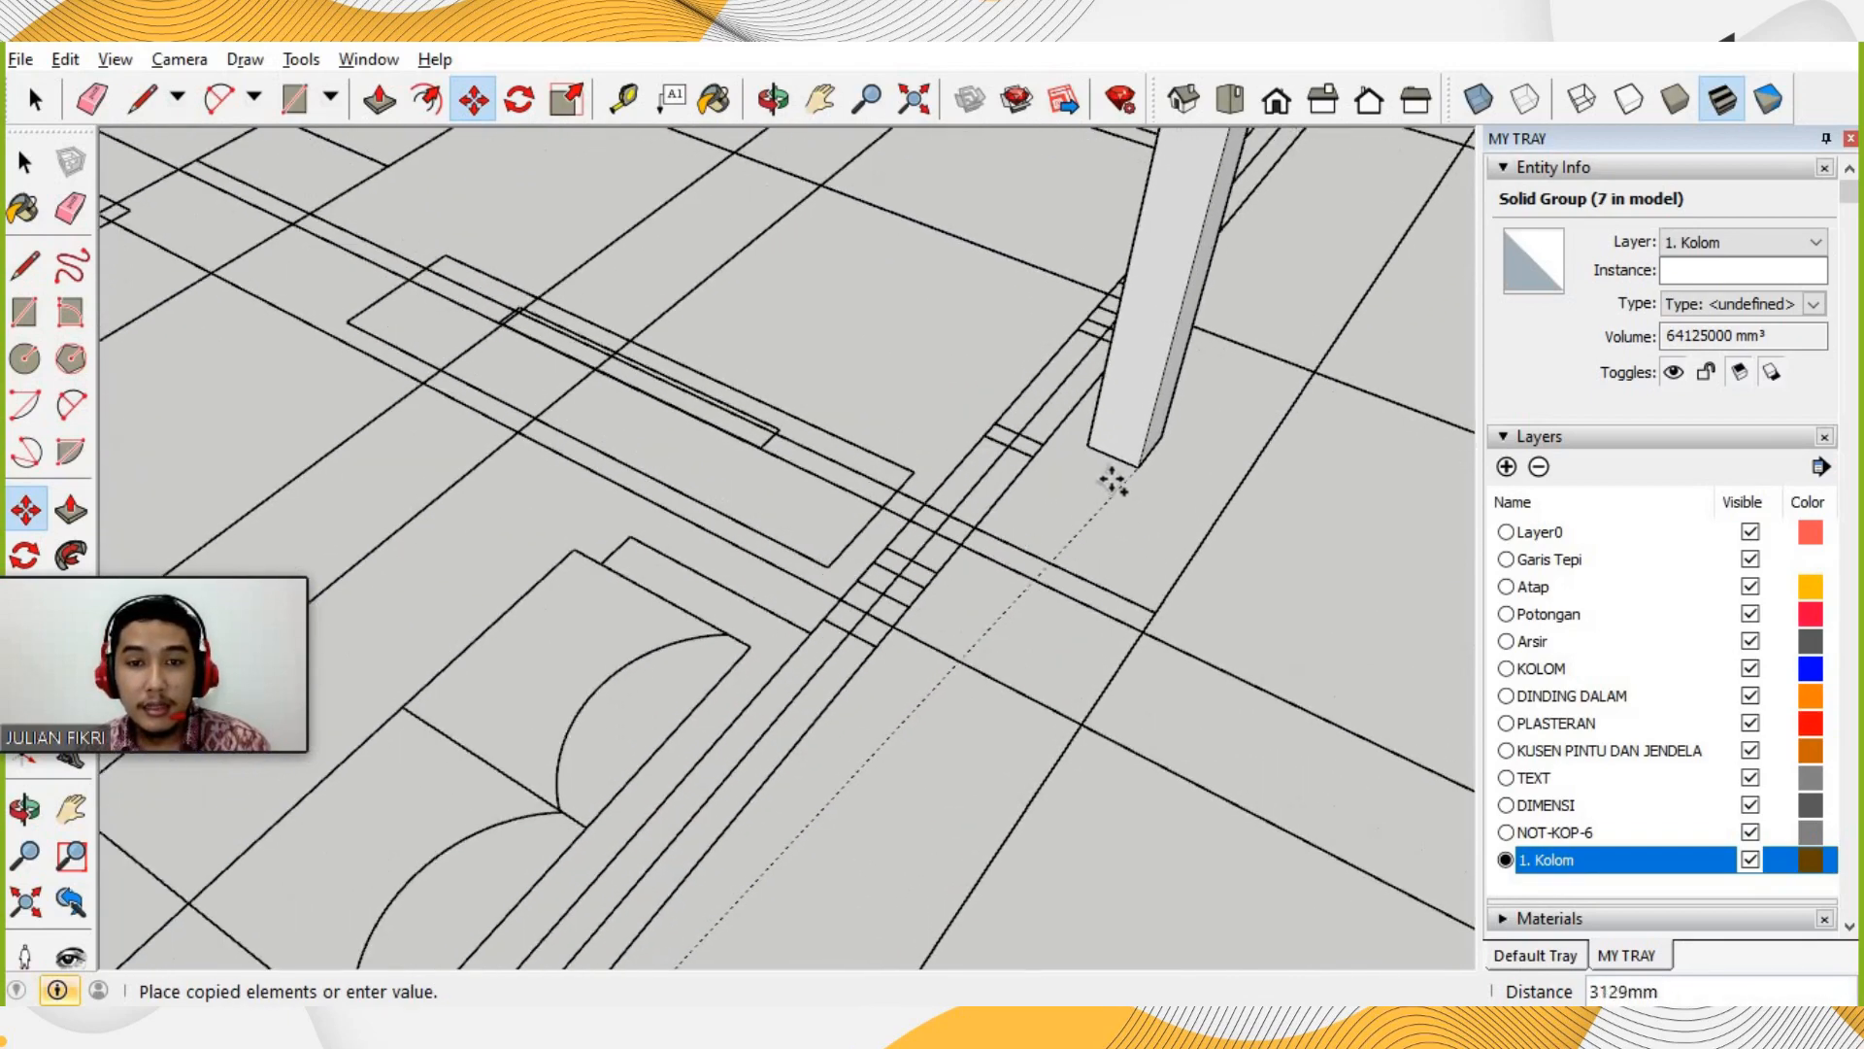
{"action": "scroll", "coordinate": [872, 656], "scroll_direction": "up", "scroll_amount": 2}
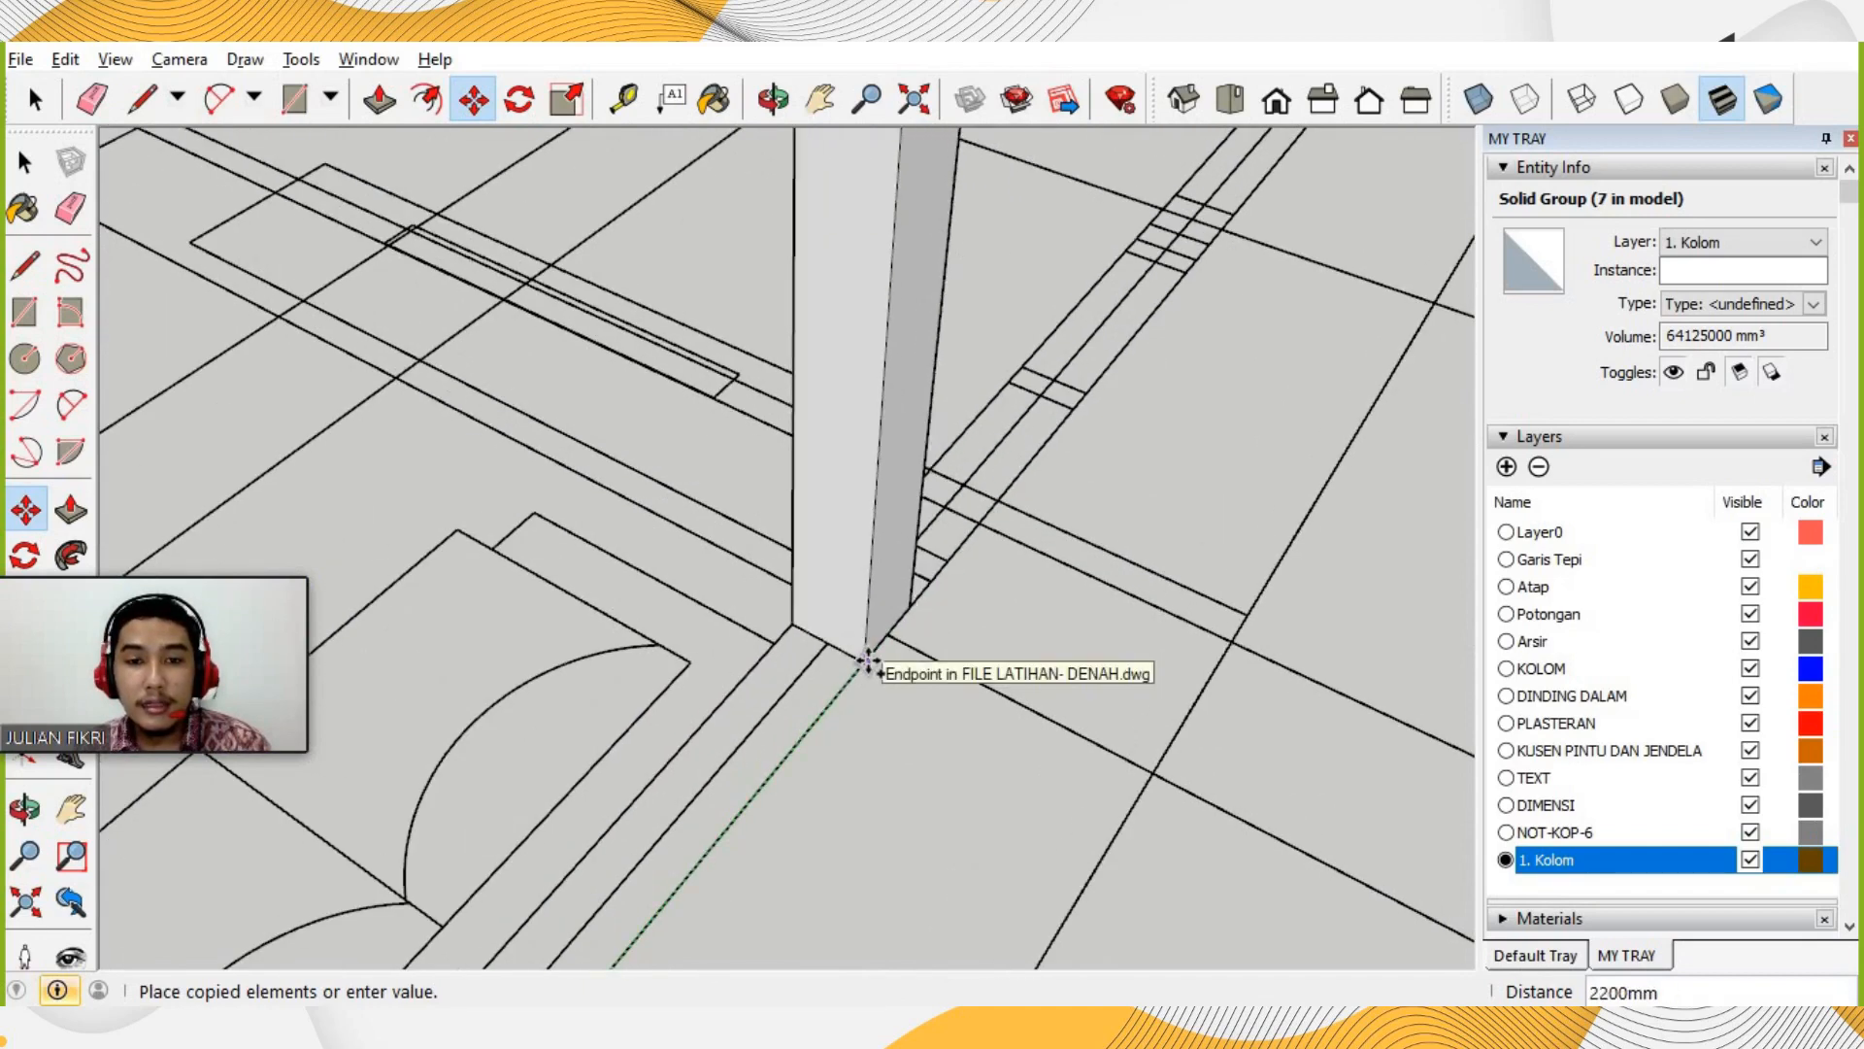
{"action": "left_click", "coordinate": [865, 662]}
Copy the column behind the sofa 1500 mm further along the same side wall to the outline past the window.
{"action": "scroll", "coordinate": [836, 774], "scroll_direction": "down", "scroll_amount": 4}
{"action": "left_click", "coordinate": [842, 762]}
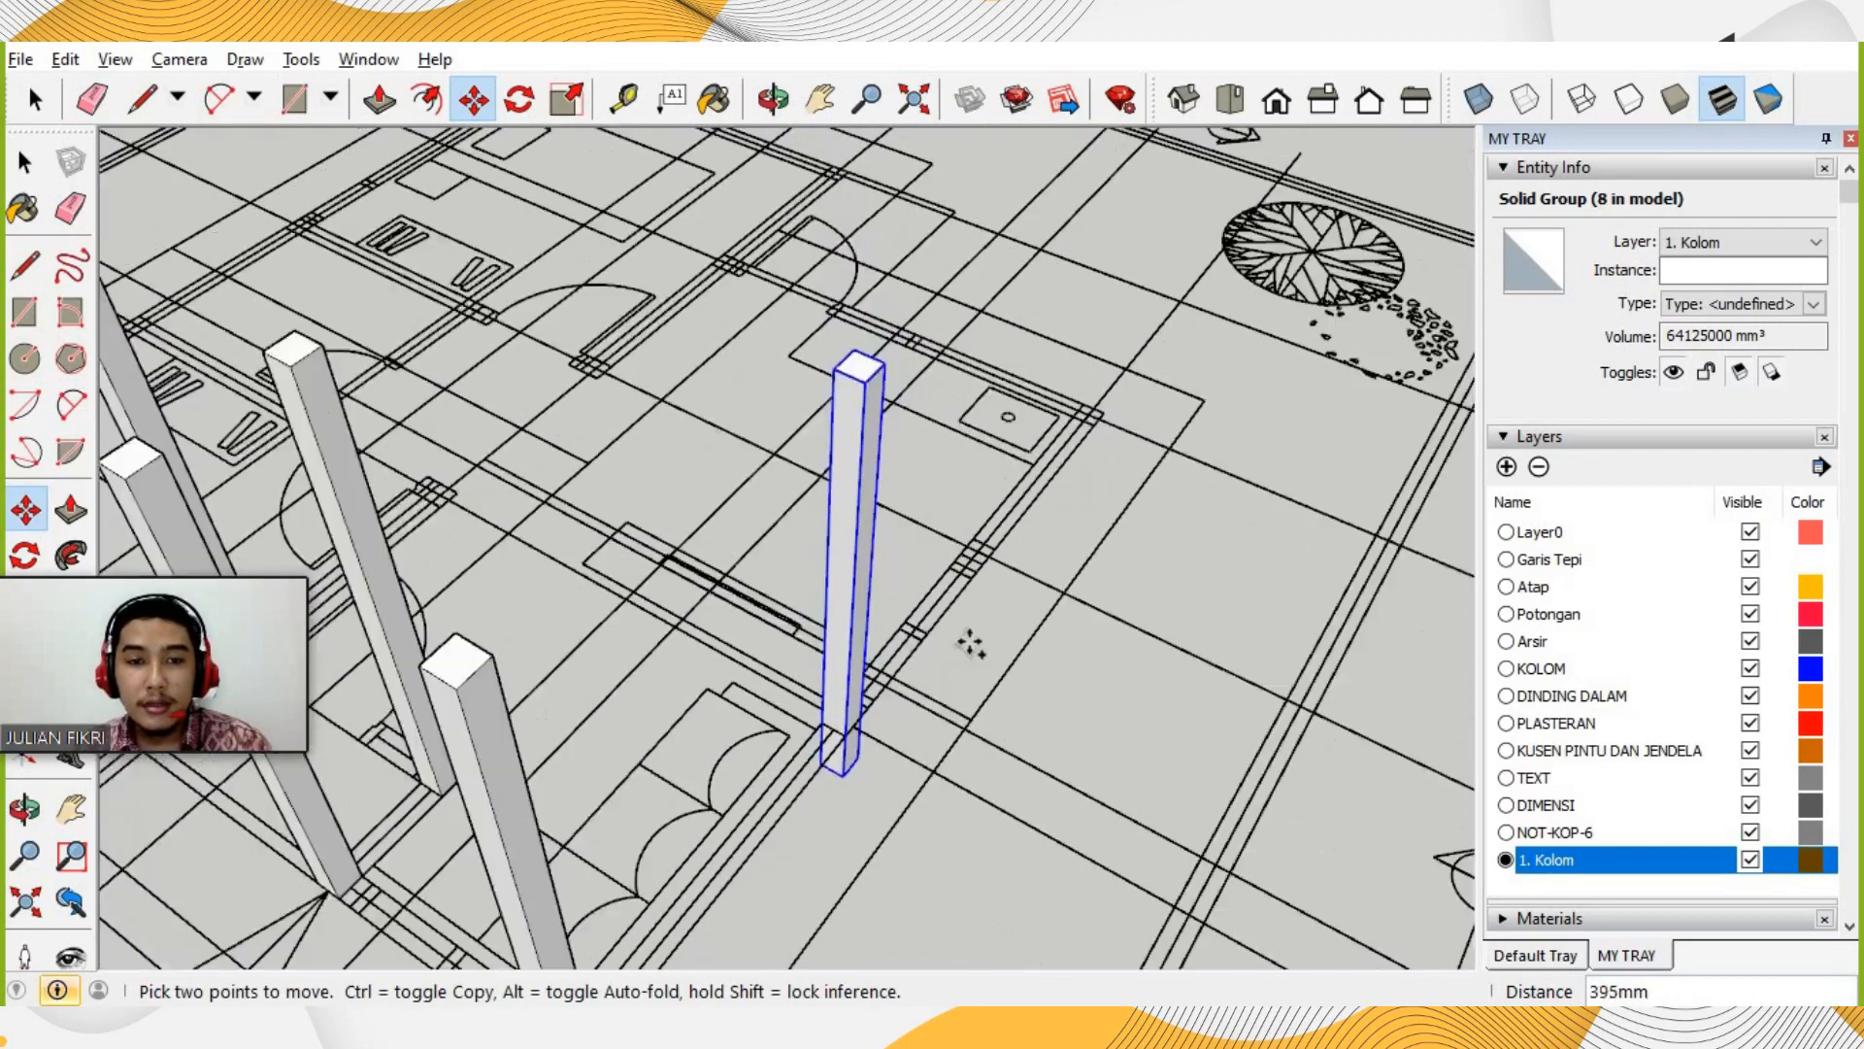
{"action": "scroll", "coordinate": [969, 643], "scroll_direction": "down", "scroll_amount": 1}
{"action": "key", "text": "ctrl"}
{"action": "scroll", "coordinate": [1005, 583], "scroll_direction": "up", "scroll_amount": 5}
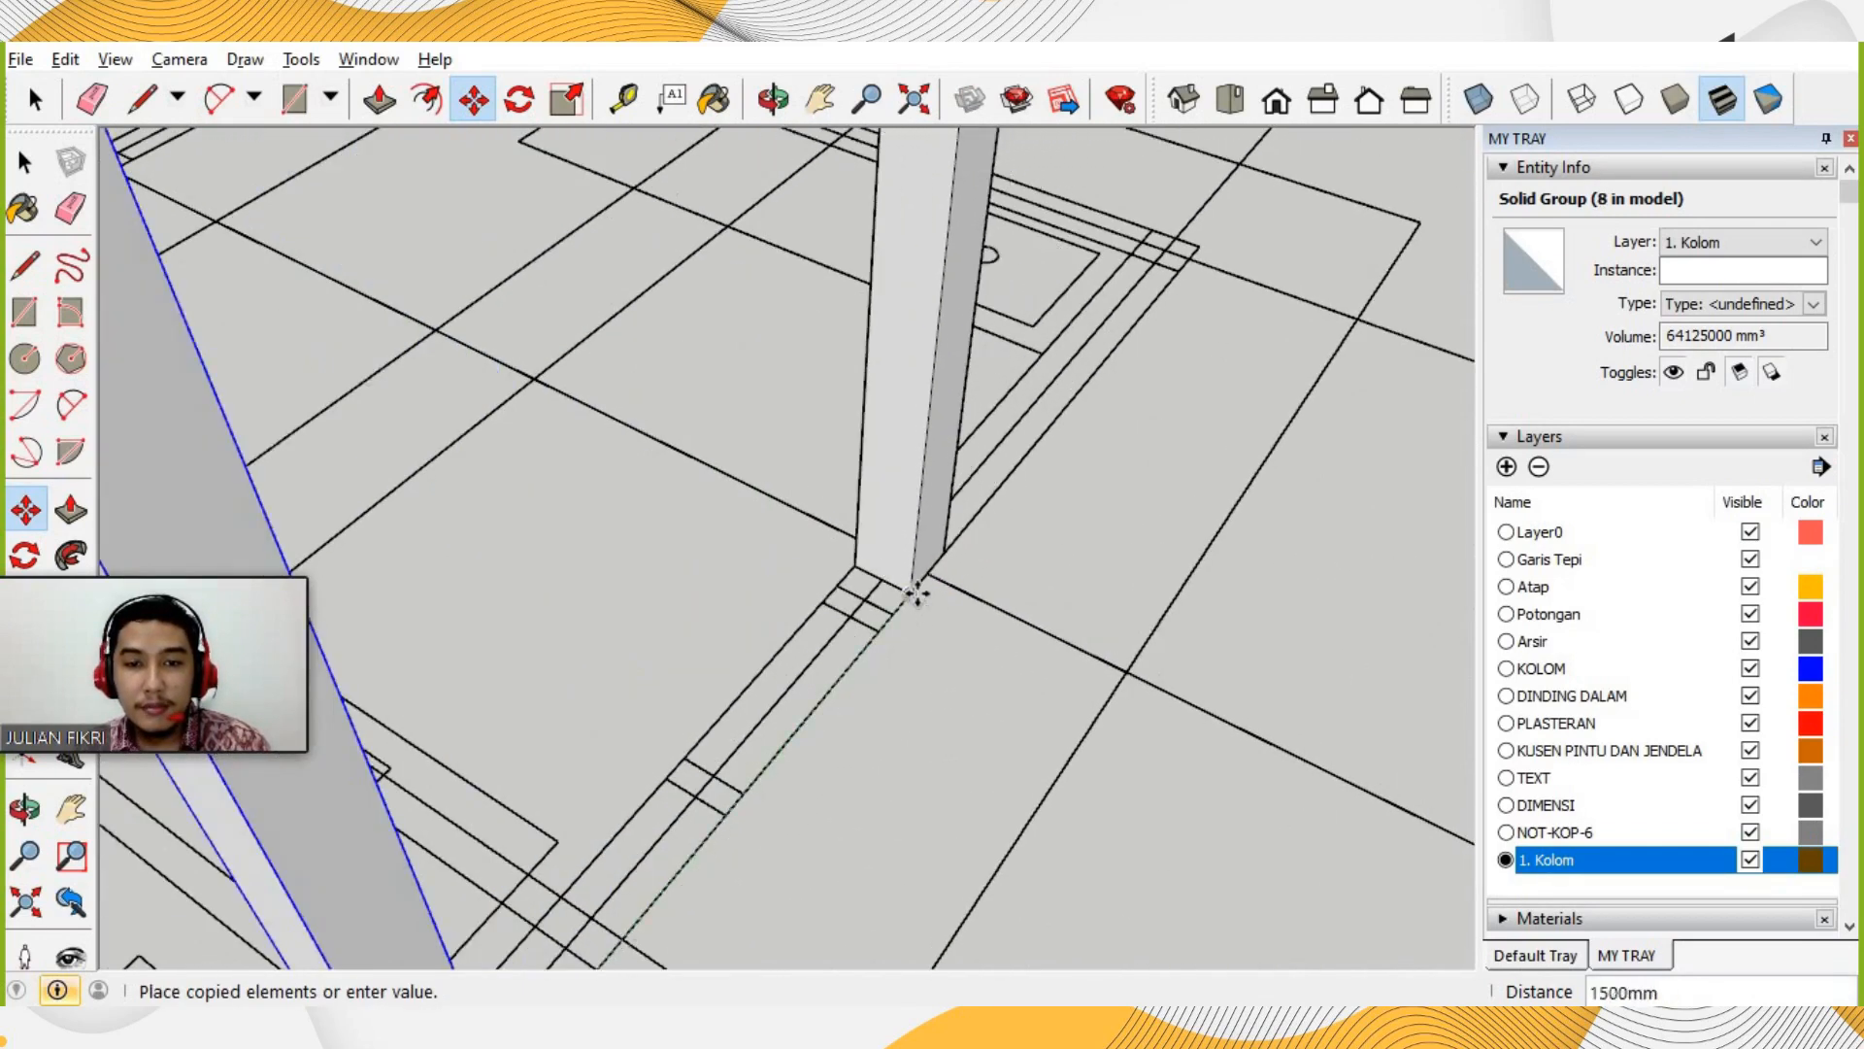
{"action": "left_click", "coordinate": [913, 594]}
Copy the side-wall column along the green axis to the kitchen's back corner beside the sink.
{"action": "left_click", "coordinate": [913, 594]}
{"action": "scroll", "coordinate": [861, 714], "scroll_direction": "down", "scroll_amount": 3}
{"action": "key", "text": "ctrl"}
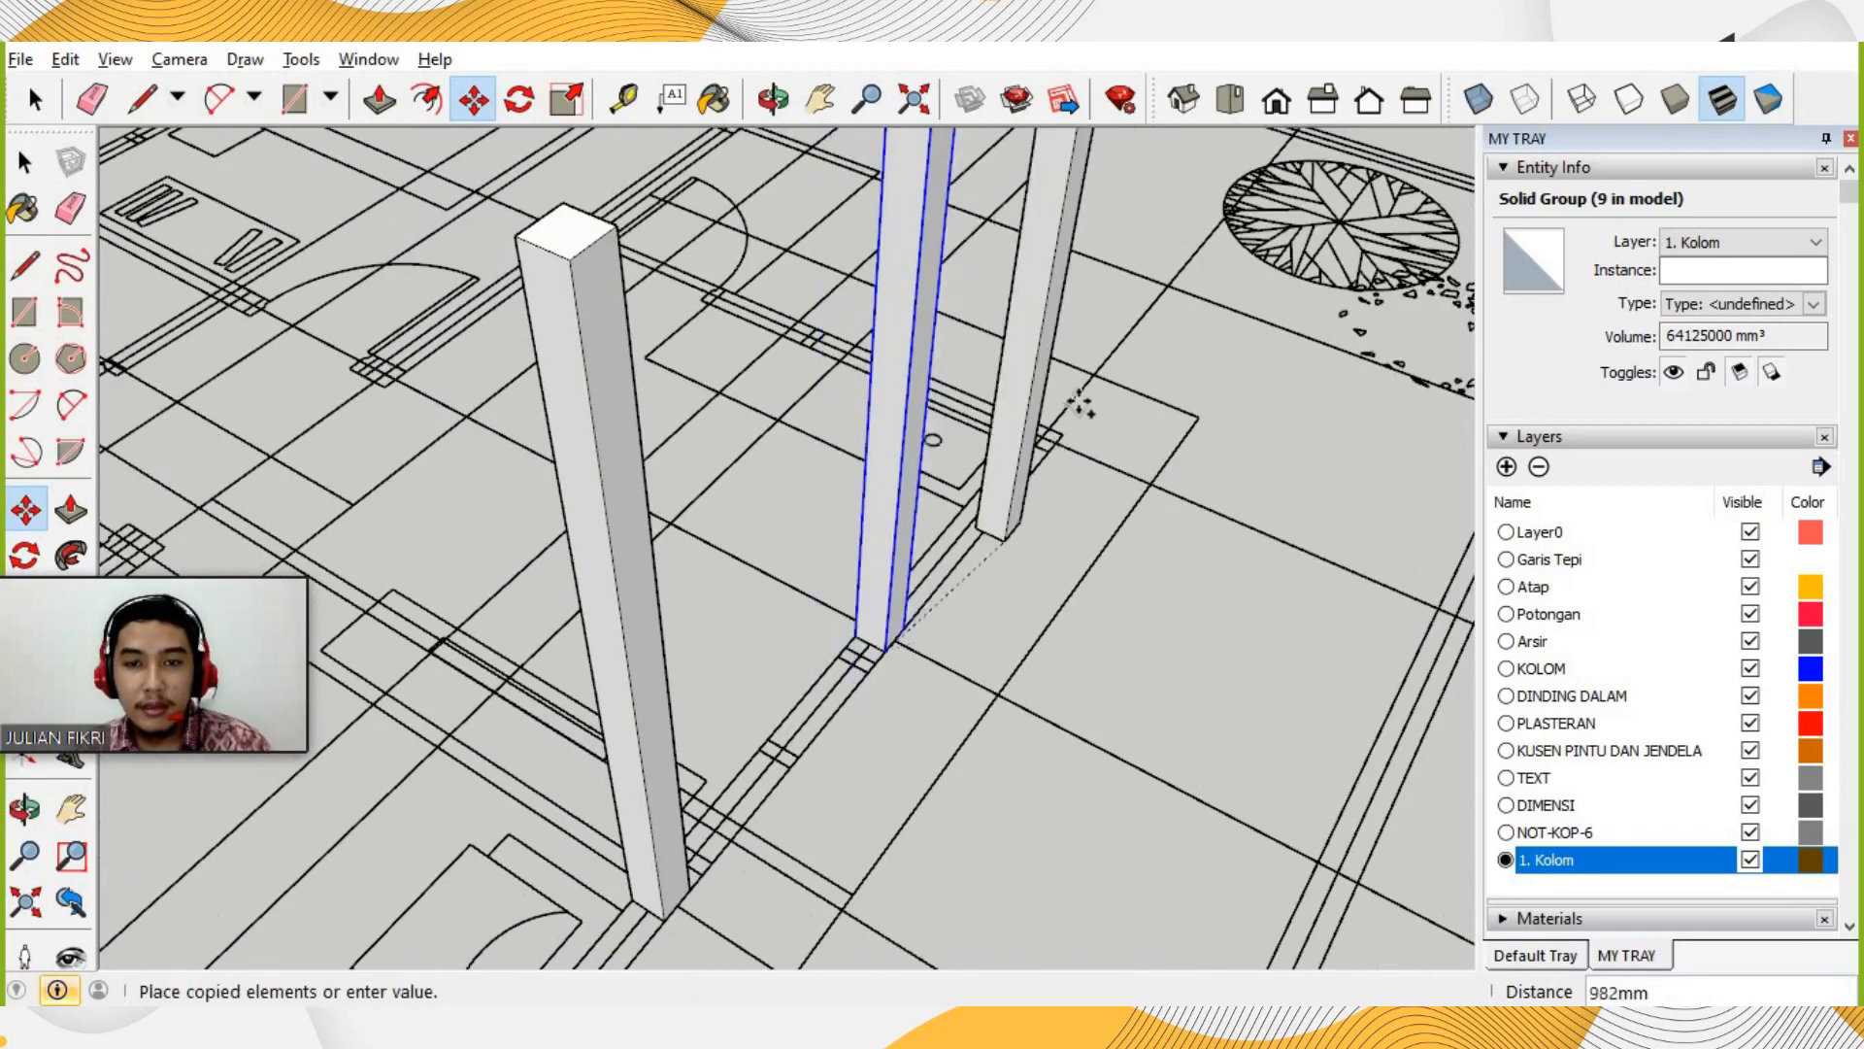
{"action": "scroll", "coordinate": [1059, 423], "scroll_direction": "up", "scroll_amount": 3}
{"action": "left_click", "coordinate": [1053, 499]}
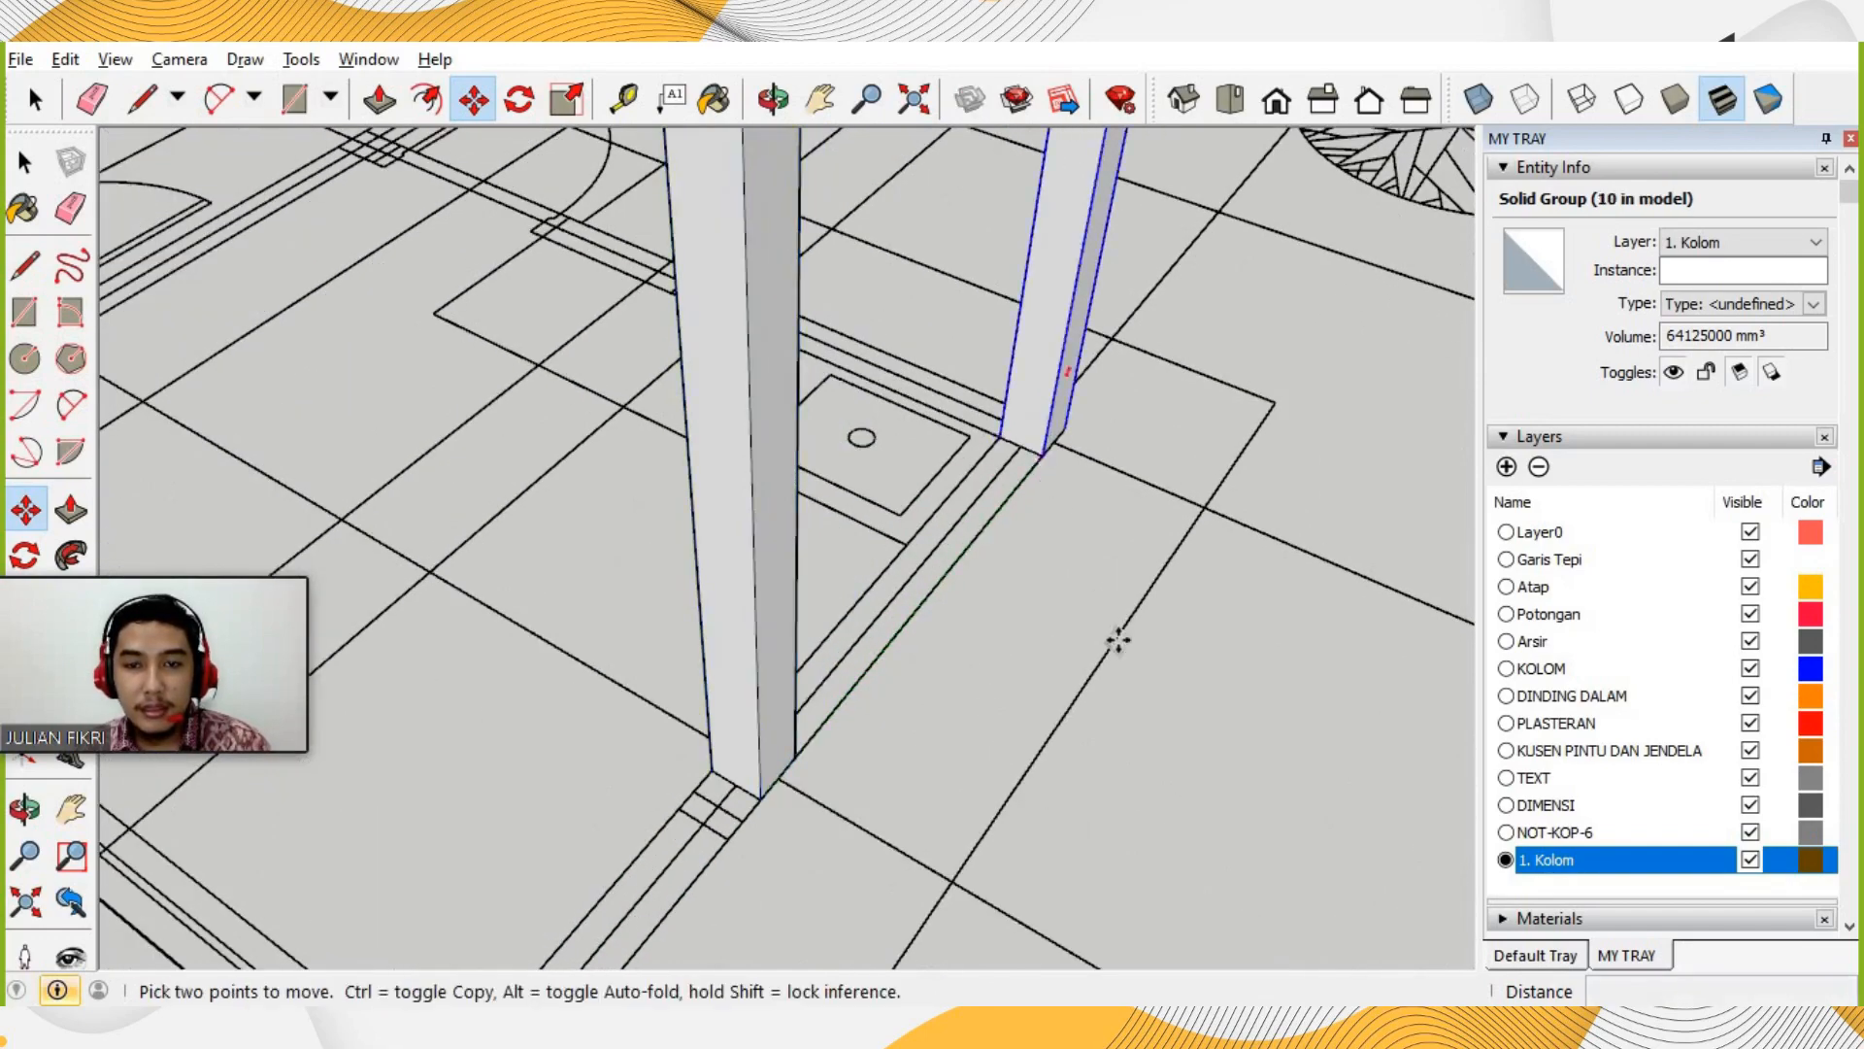
Copy the kitchen's corner column along the red axis to the outline on the far side of the back door.
{"action": "scroll", "coordinate": [1111, 637], "scroll_direction": "down", "scroll_amount": 2}
{"action": "left_click", "coordinate": [1095, 573]}
{"action": "scroll", "coordinate": [1095, 573], "scroll_direction": "down", "scroll_amount": 3}
{"action": "scroll", "coordinate": [738, 436], "scroll_direction": "up", "scroll_amount": 6}
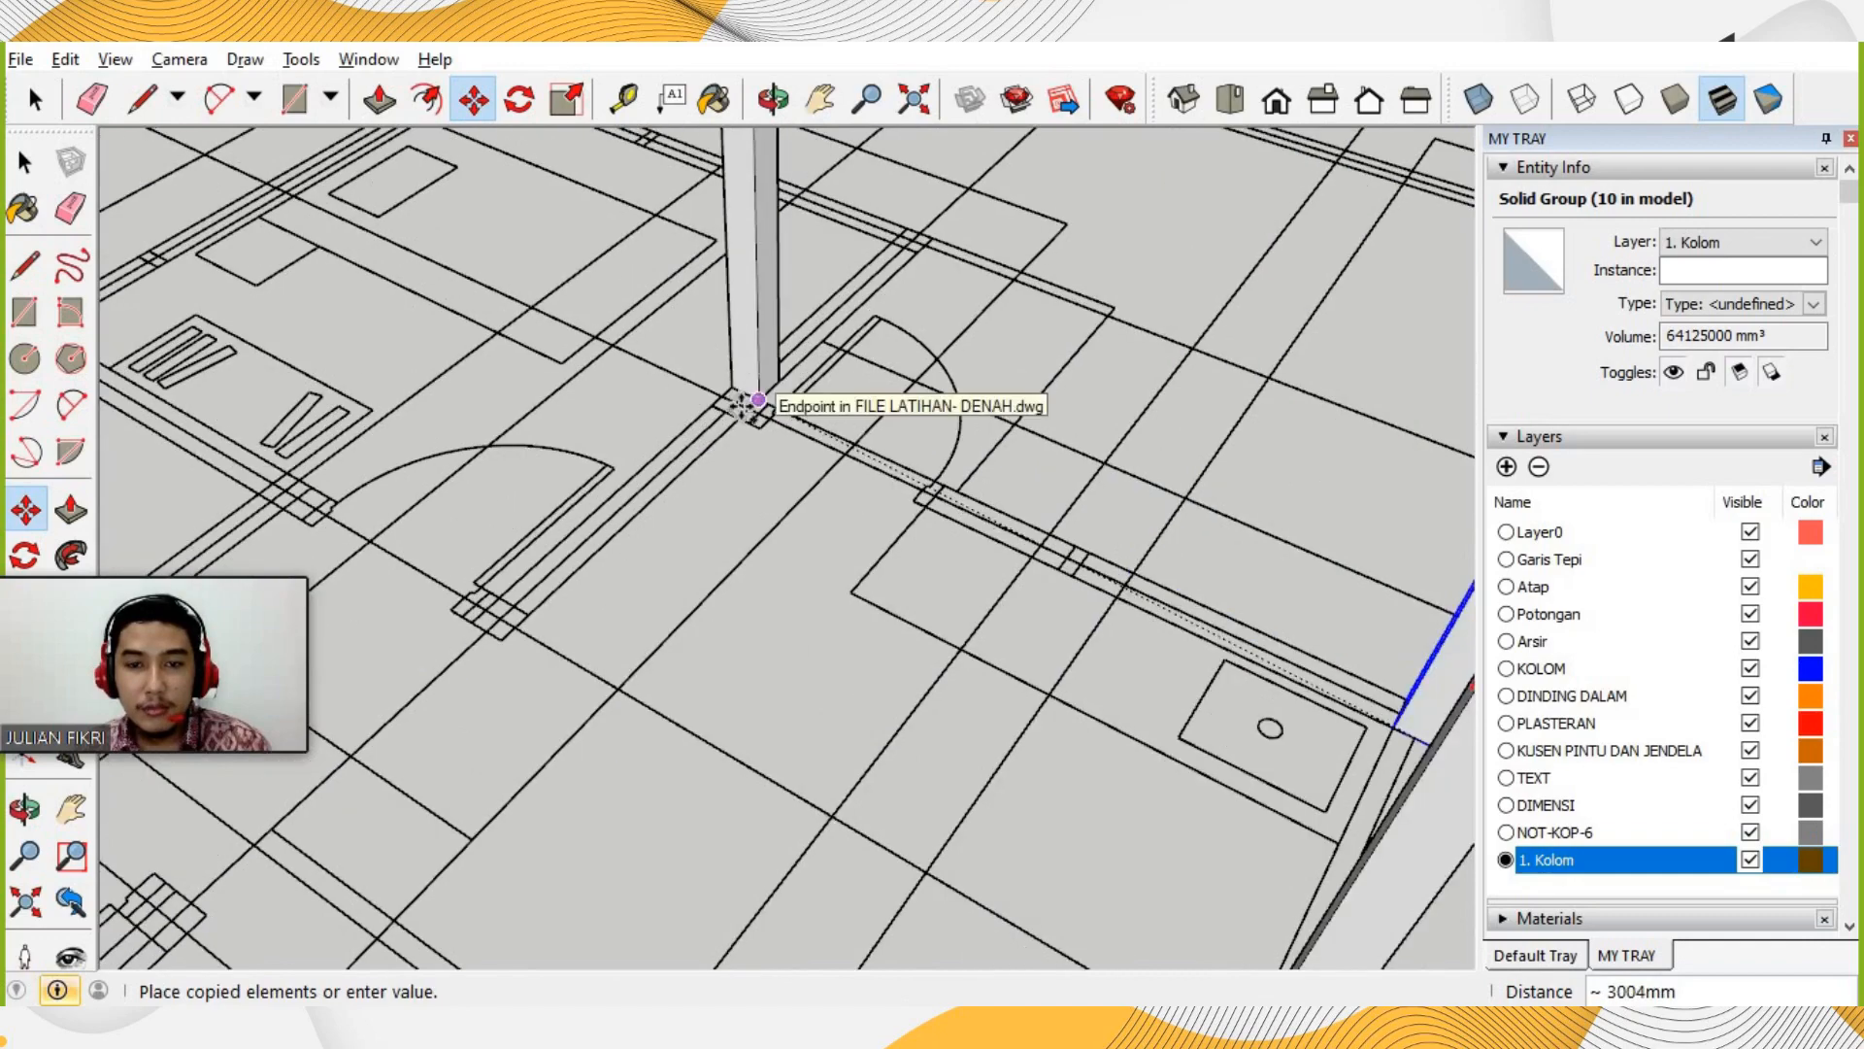
{"action": "scroll", "coordinate": [726, 448], "scroll_direction": "up", "scroll_amount": 1}
{"action": "left_click", "coordinate": [756, 428]}
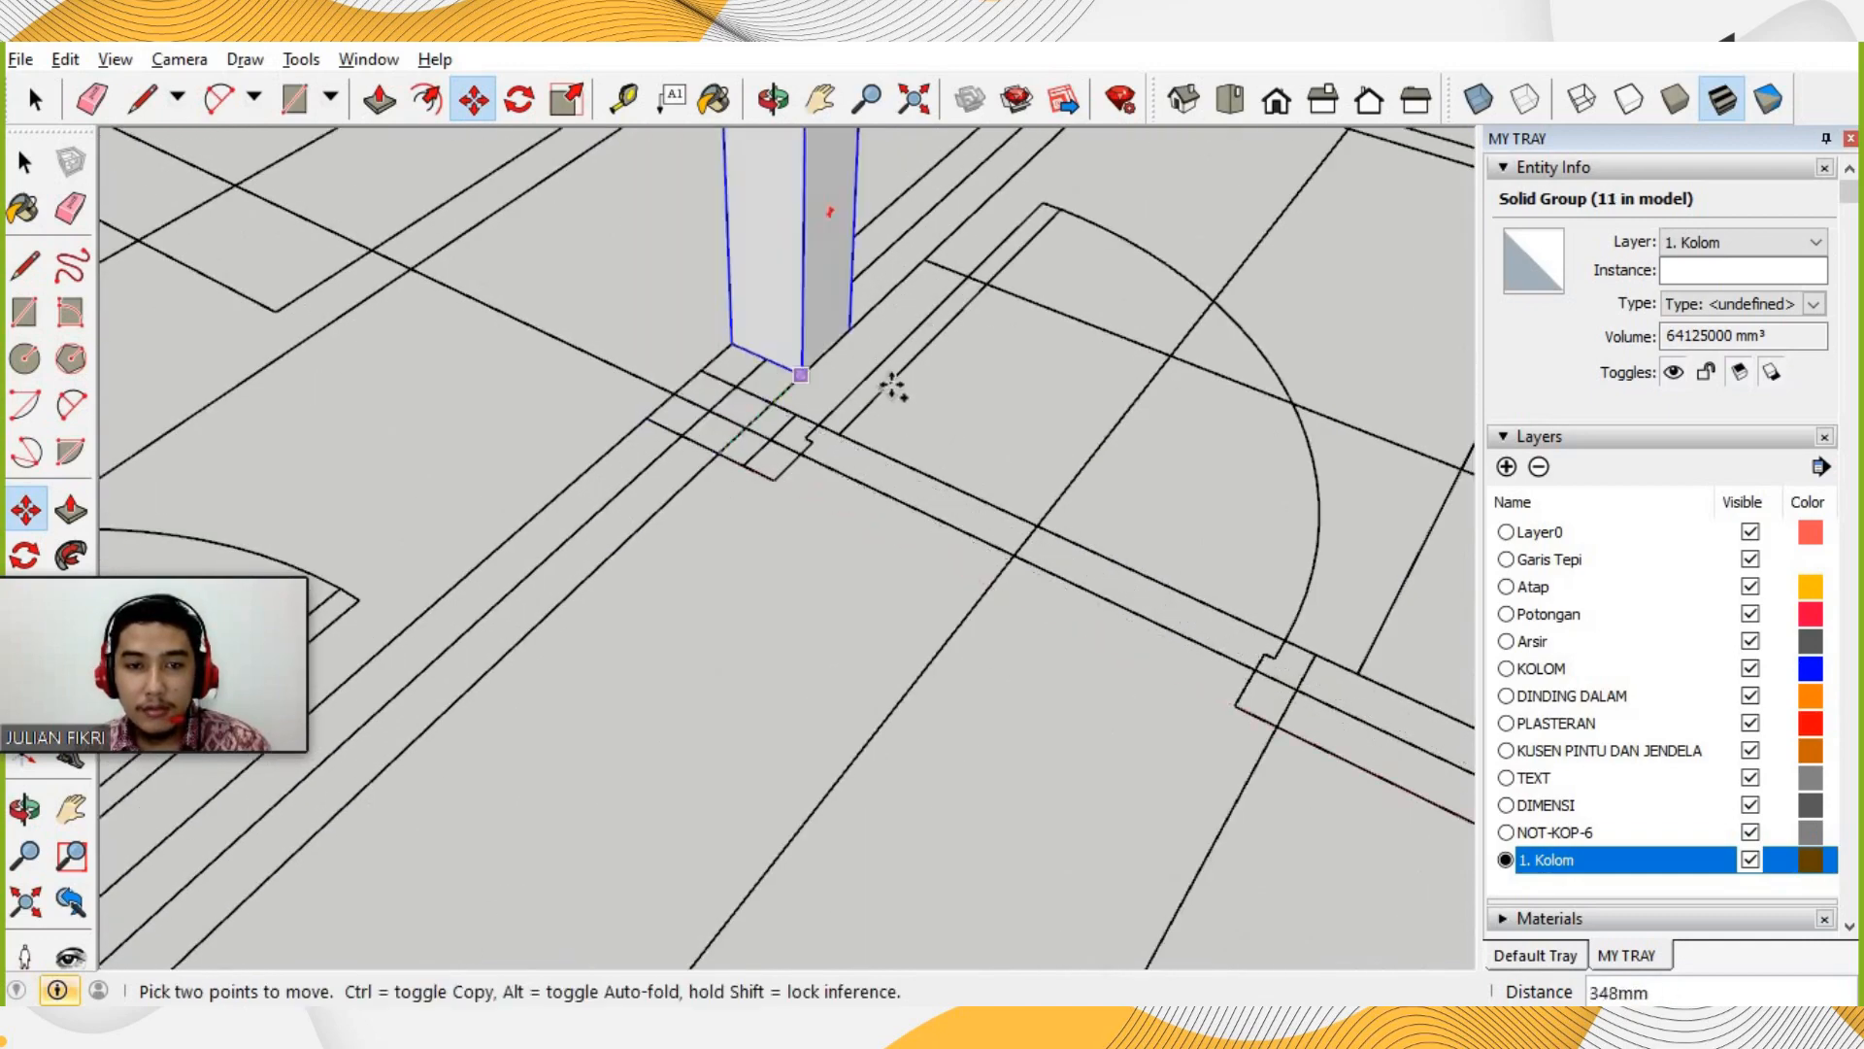
Copy the back-door column along the green axis toward the front to the outline beside the front bedroom's door.
{"action": "left_click", "coordinate": [800, 375]}
{"action": "scroll", "coordinate": [724, 516], "scroll_direction": "down", "scroll_amount": 2}
{"action": "scroll", "coordinate": [794, 488], "scroll_direction": "up", "scroll_amount": 2}
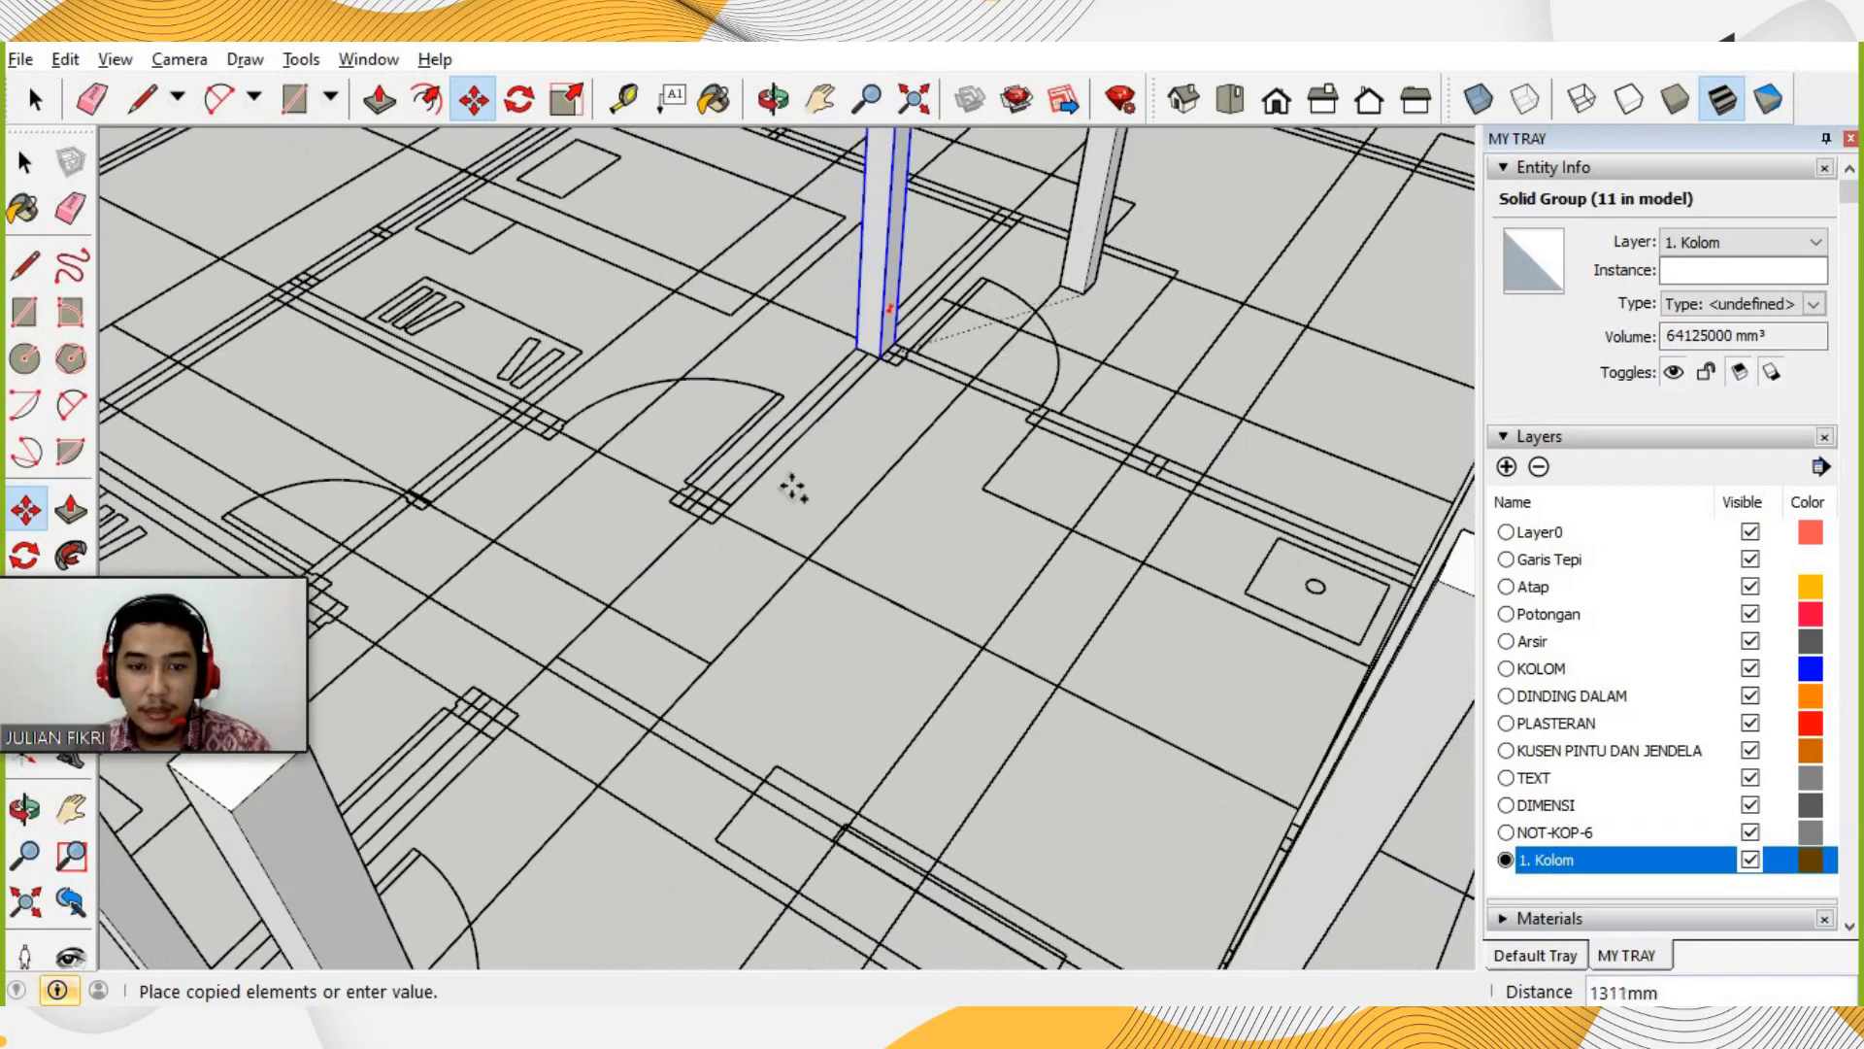
{"action": "scroll", "coordinate": [680, 524], "scroll_direction": "down", "scroll_amount": 1}
{"action": "scroll", "coordinate": [670, 794], "scroll_direction": "up", "scroll_amount": 5}
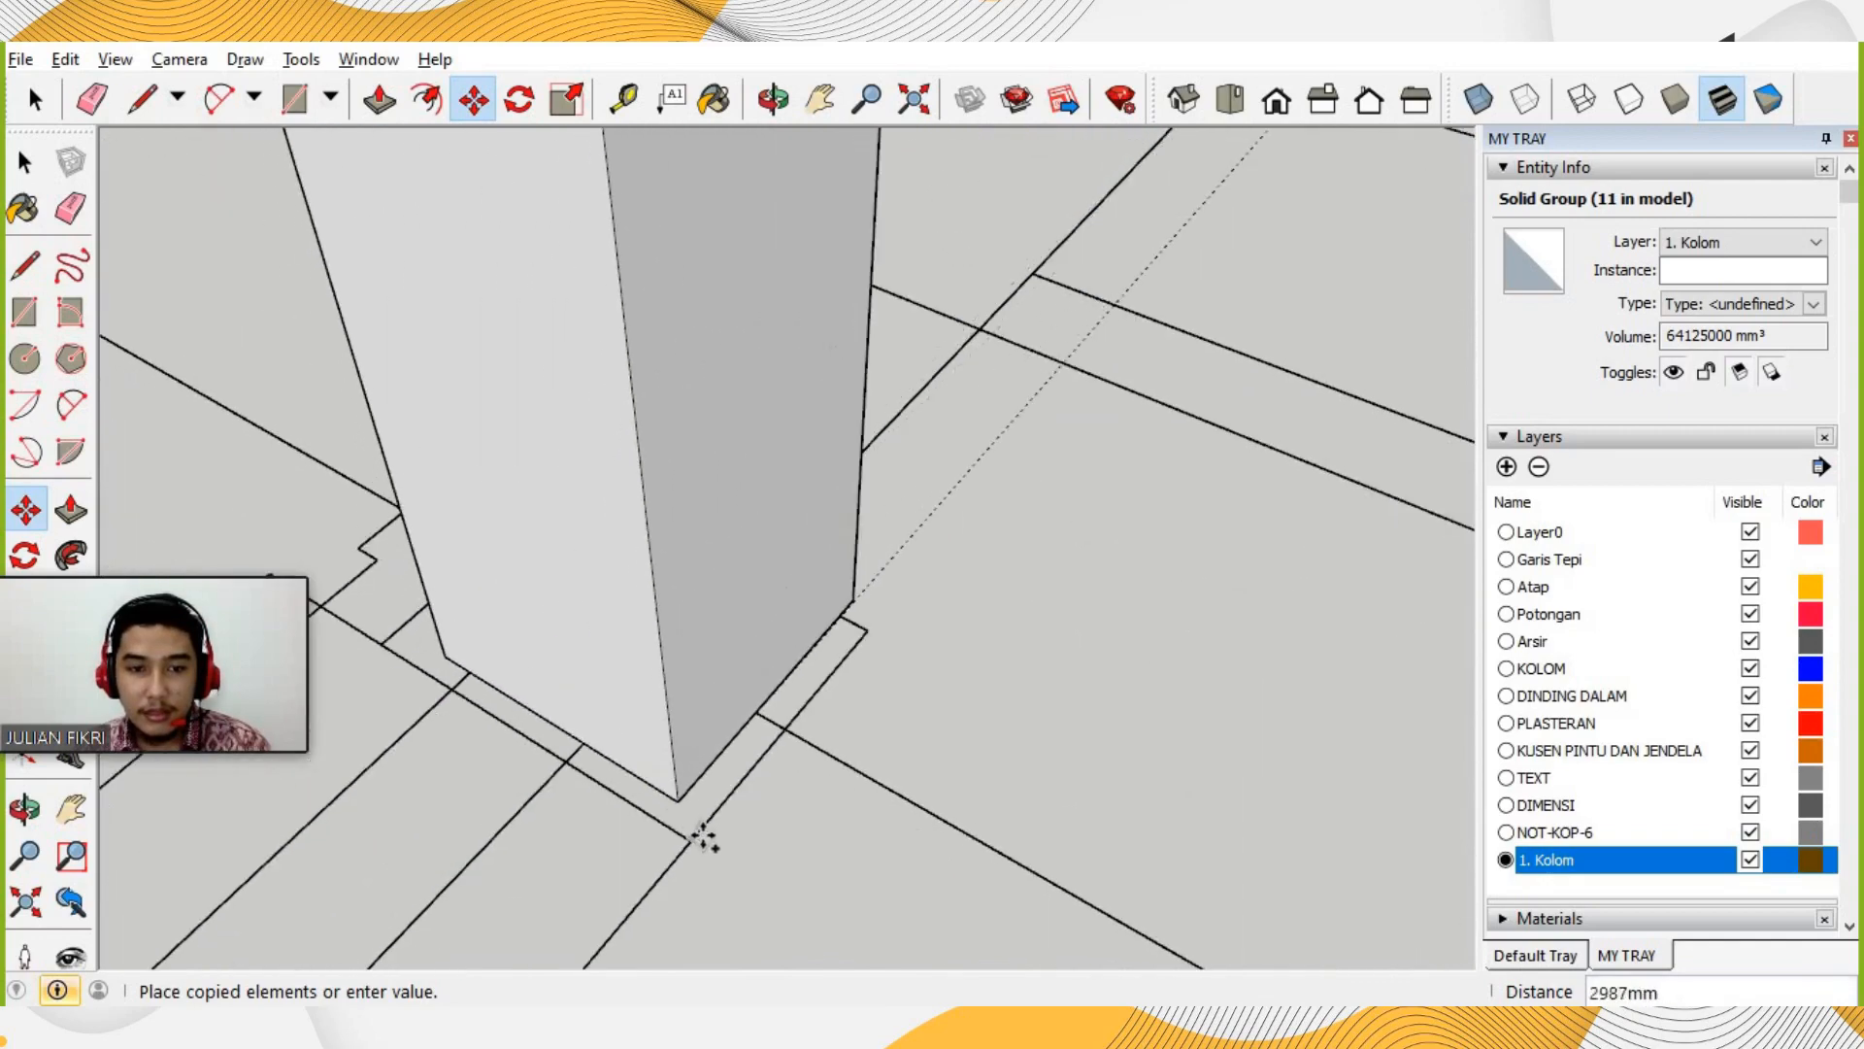
{"action": "left_click", "coordinate": [697, 832]}
Copy the front bedroom's door-side column 1200 mm along the red axis to the outline across the door opening.
{"action": "left_click", "coordinate": [862, 784]}
{"action": "scroll", "coordinate": [932, 758], "scroll_direction": "down", "scroll_amount": 4}
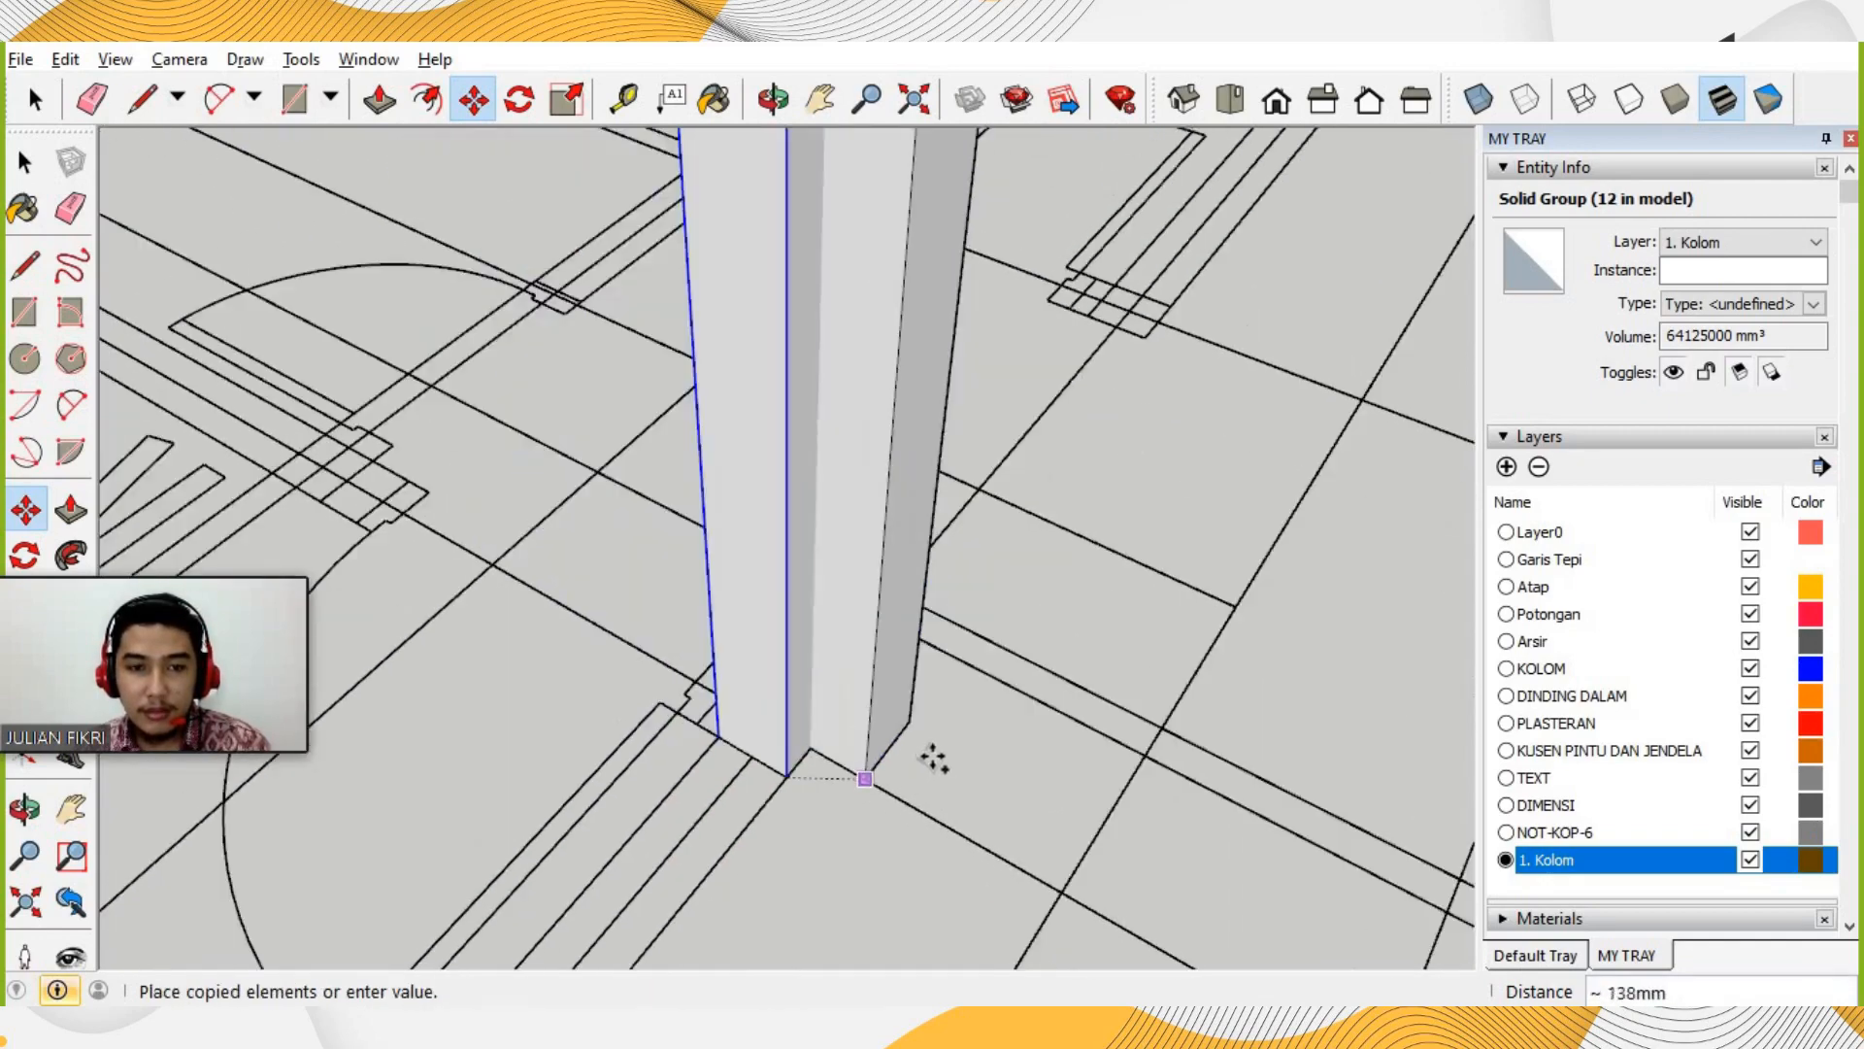
{"action": "scroll", "coordinate": [733, 679], "scroll_direction": "up", "scroll_amount": 4}
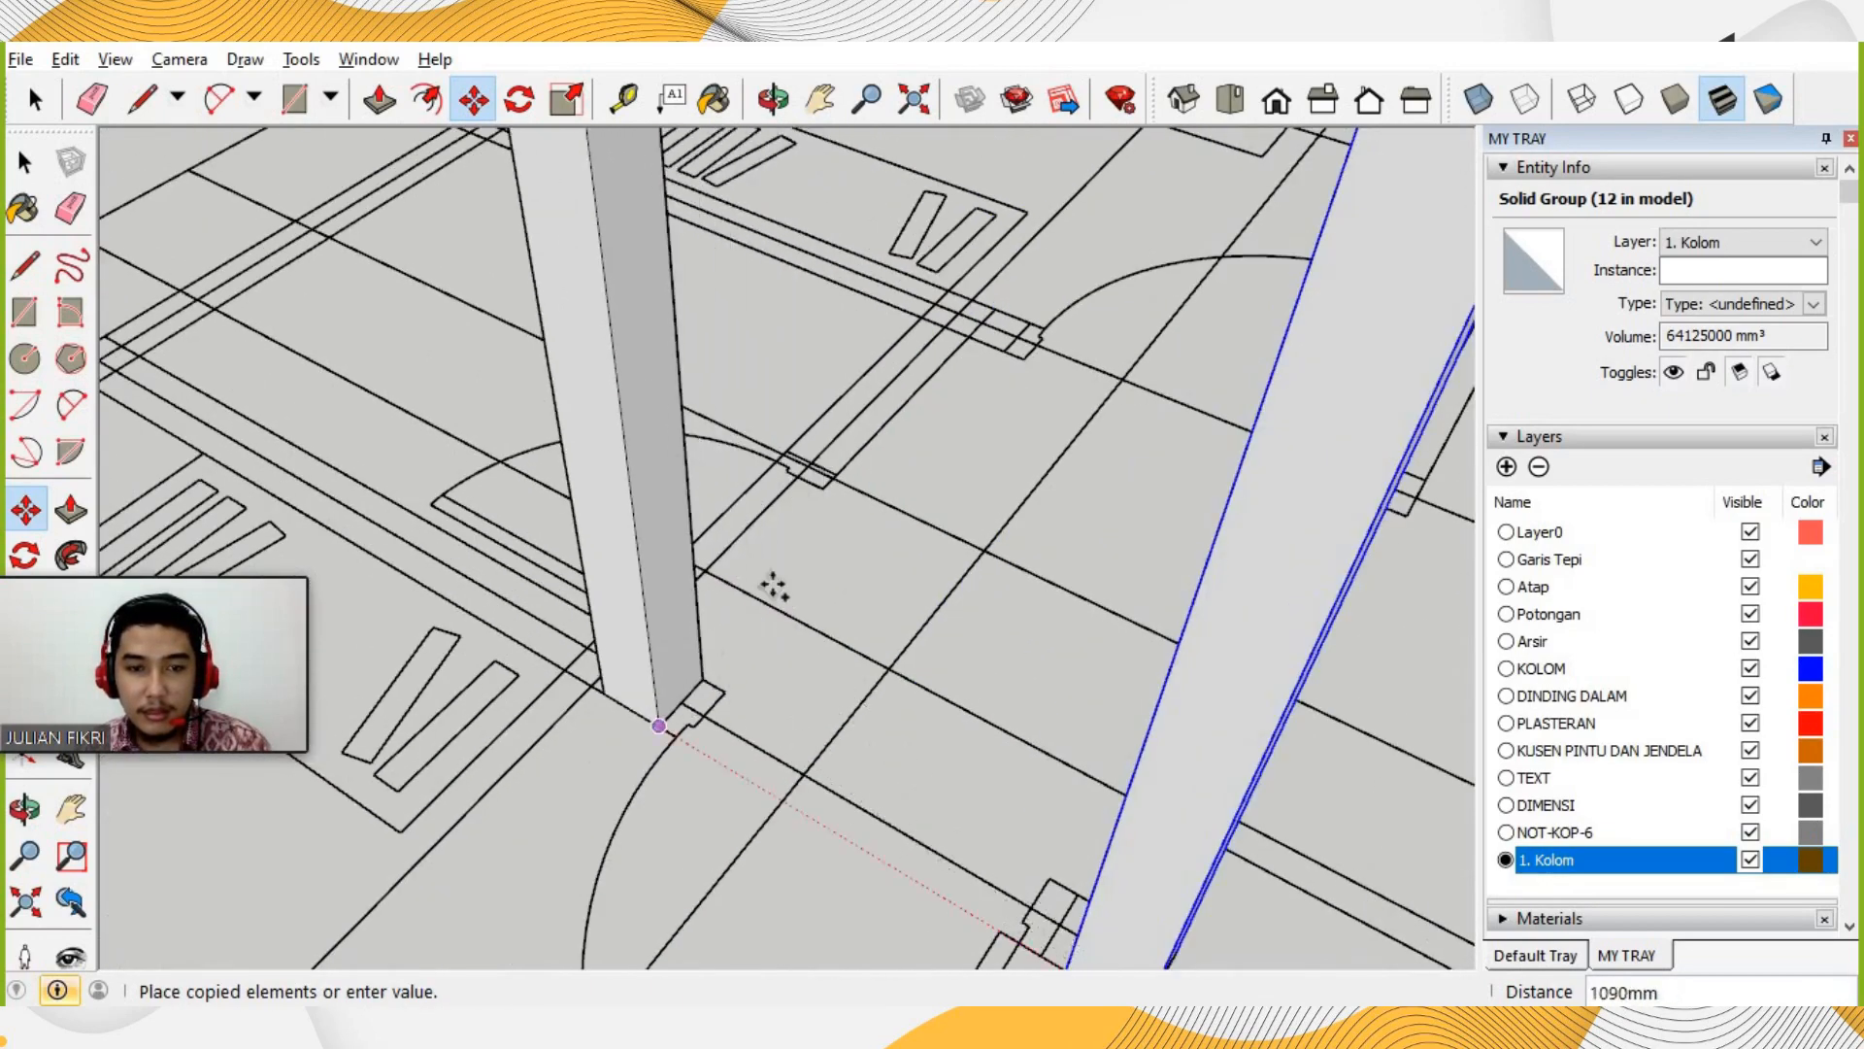
{"action": "scroll", "coordinate": [528, 626], "scroll_direction": "up", "scroll_amount": 5}
{"action": "left_click", "coordinate": [493, 683]}
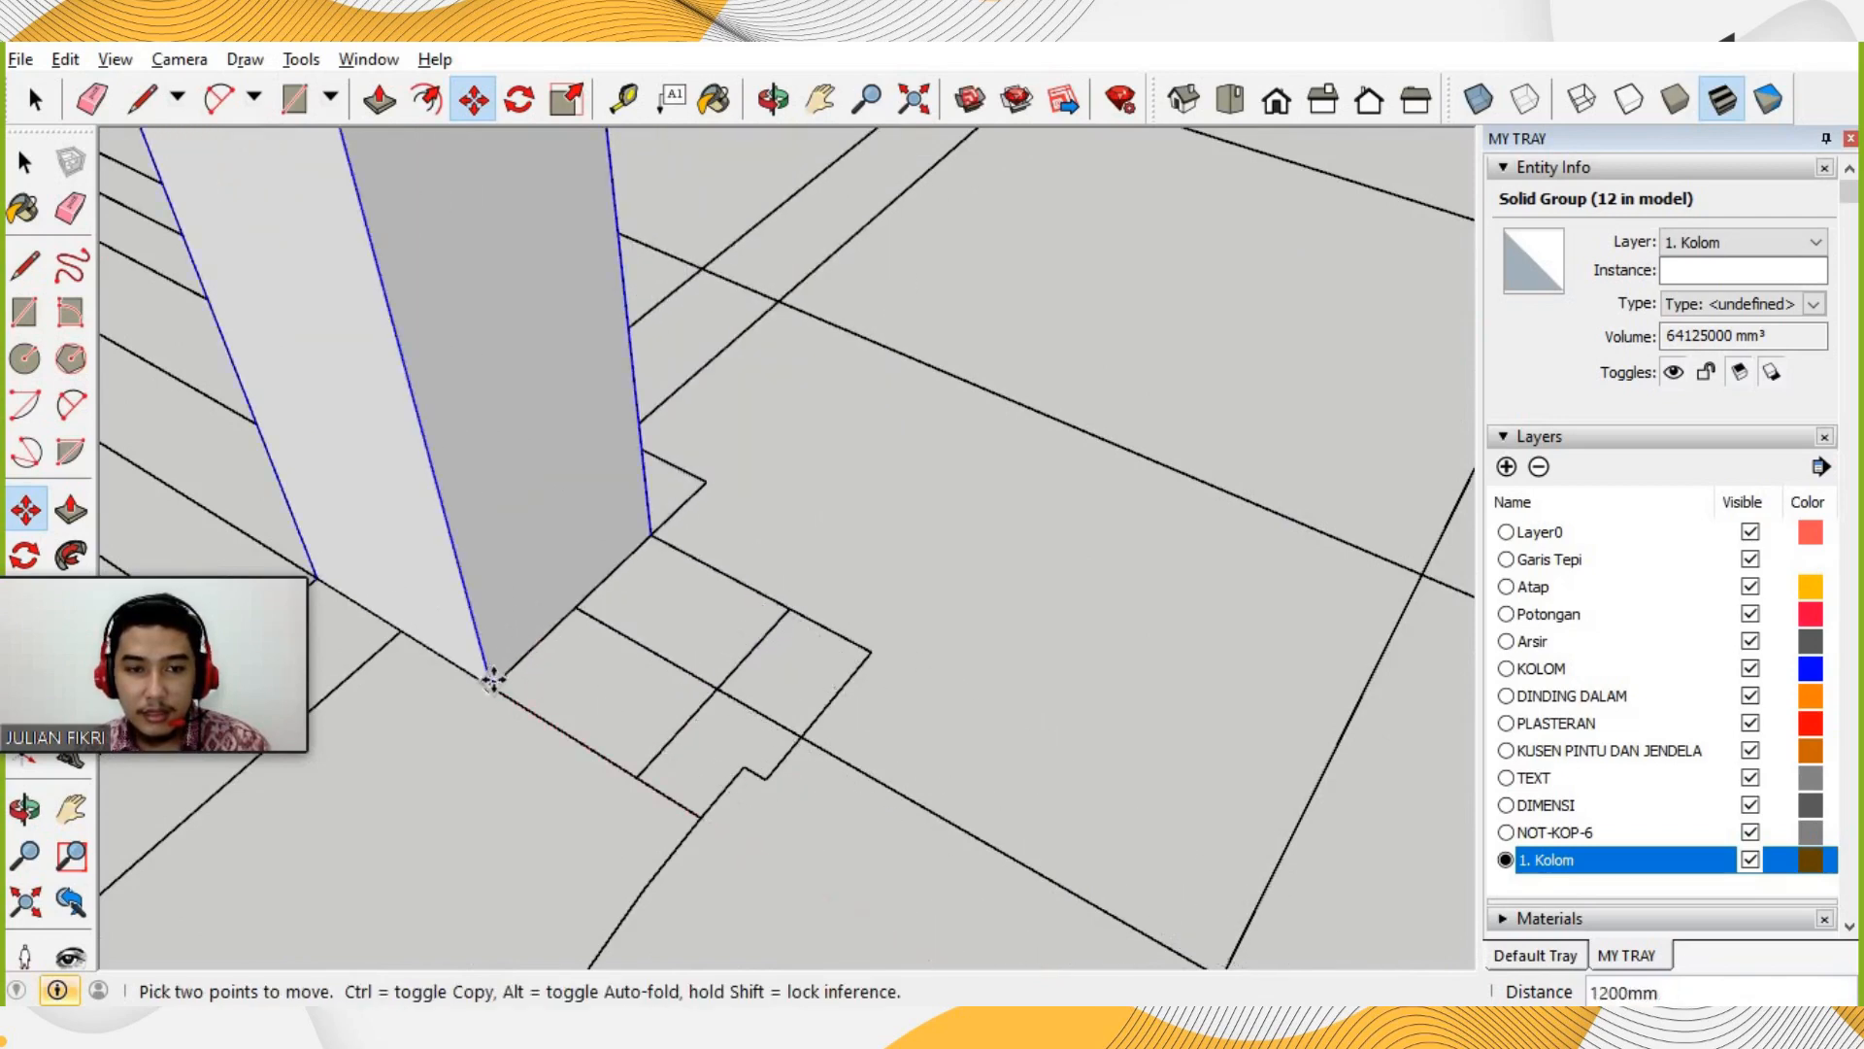
Copy that column along the front bedroom's wardrobe wall to the outline on the house's outer side wall.
{"action": "key", "text": "ctrl"}
{"action": "left_click", "coordinate": [492, 683]}
{"action": "scroll", "coordinate": [818, 479], "scroll_direction": "down", "scroll_amount": 9}
{"action": "scroll", "coordinate": [653, 406], "scroll_direction": "up", "scroll_amount": 8}
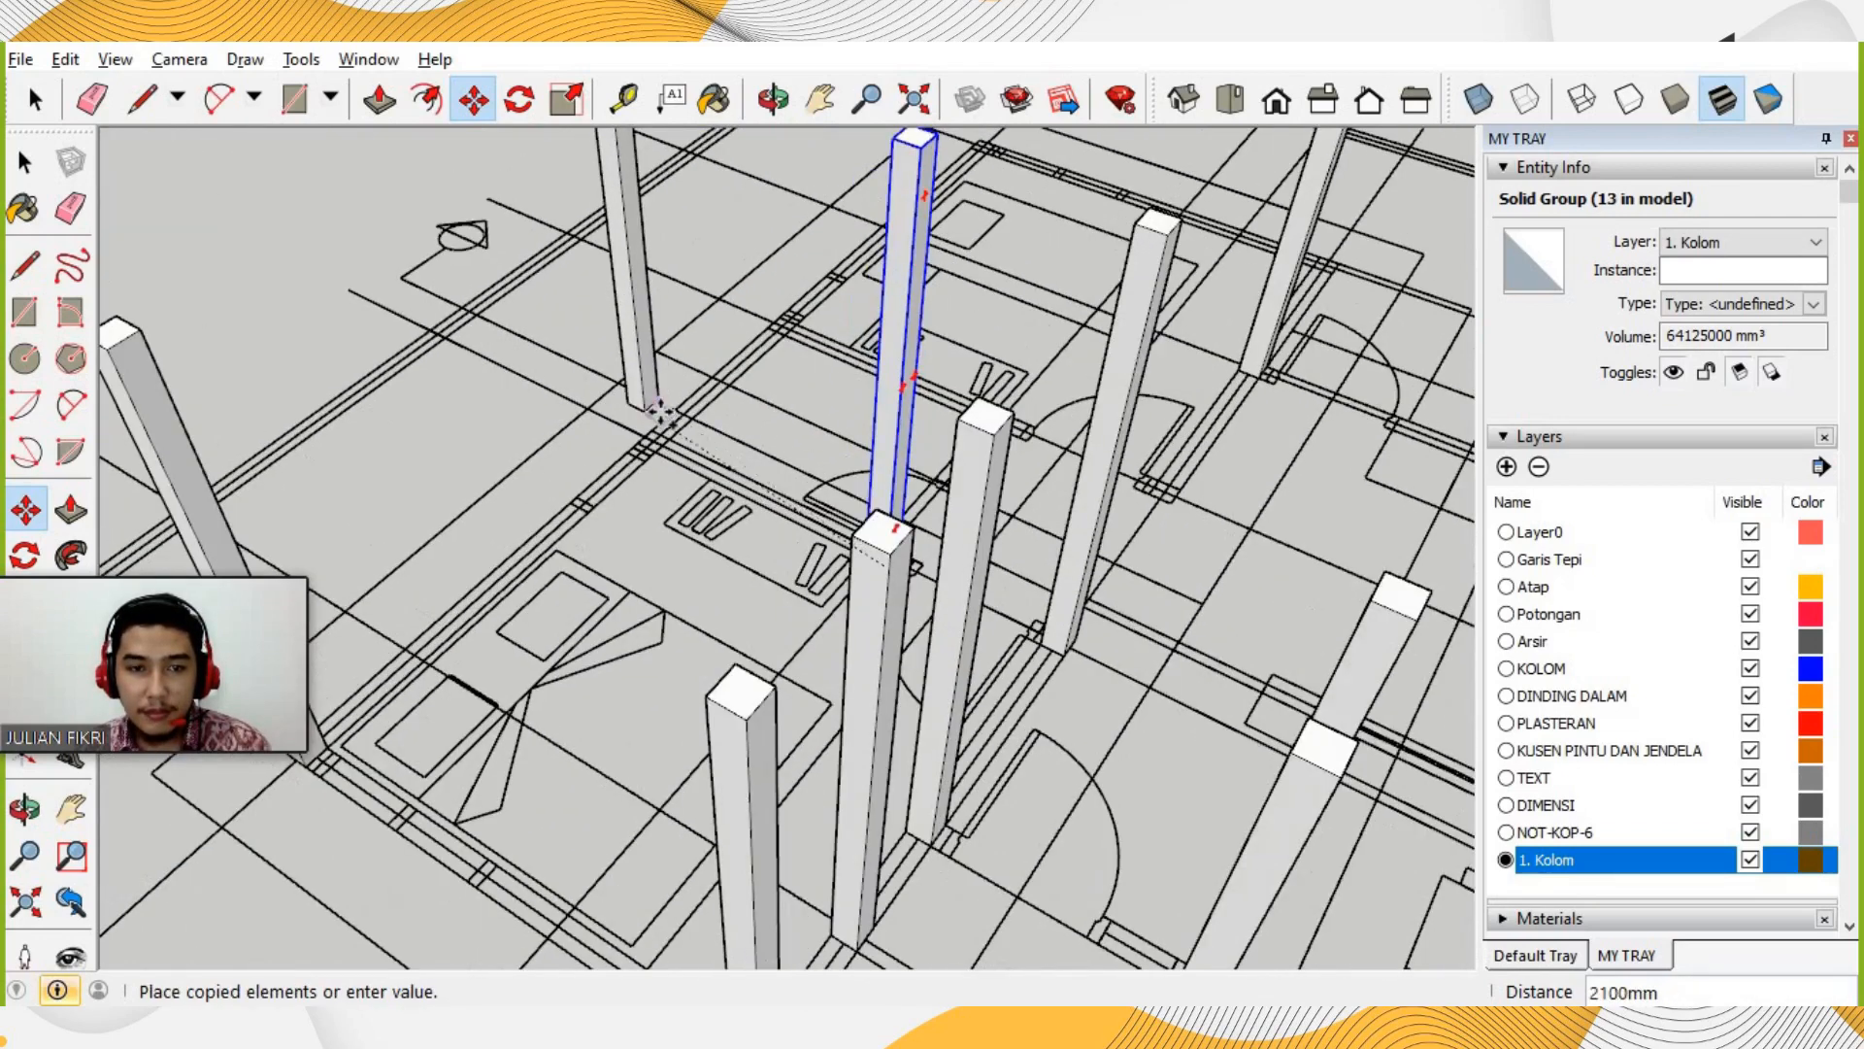
{"action": "left_click", "coordinate": [674, 544]}
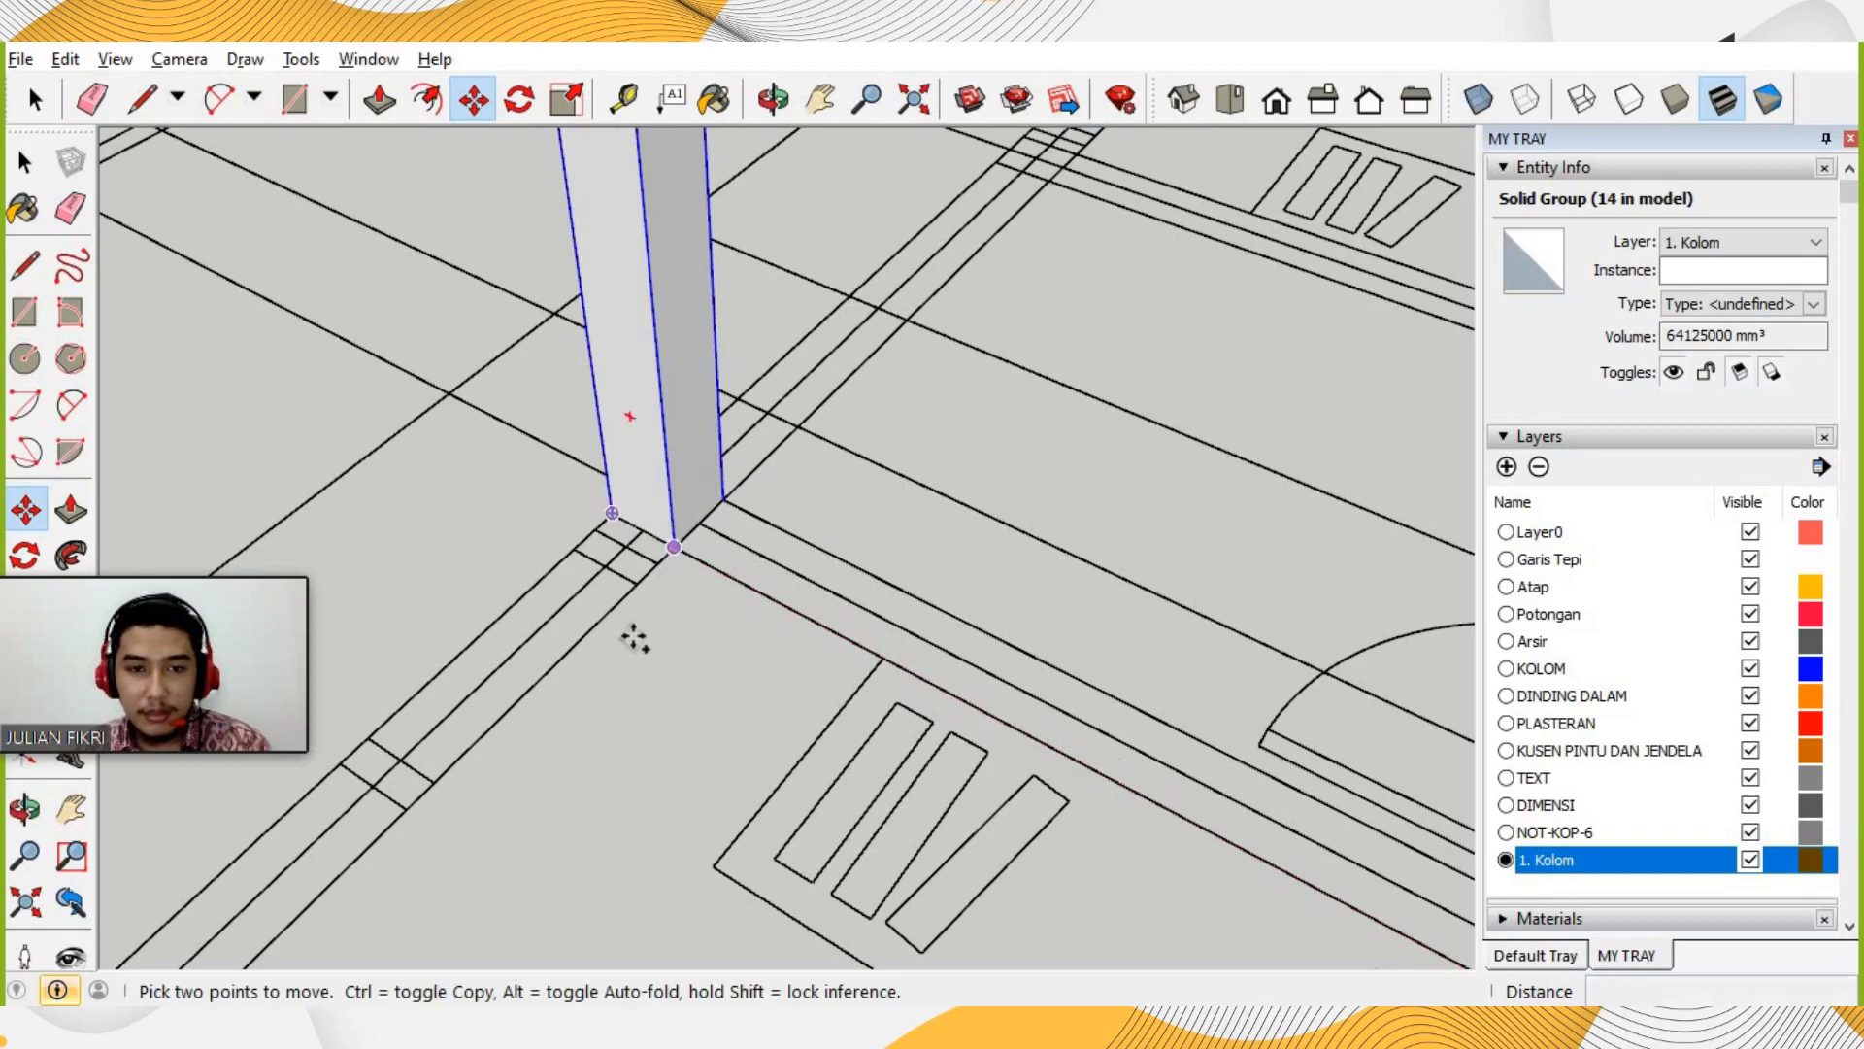
Copy the outer side-wall column 1500 mm along the green axis to the rear bedroom's nearest corner.
{"action": "key", "text": "ctrl"}
{"action": "left_click", "coordinate": [674, 545]}
{"action": "scroll", "coordinate": [638, 627], "scroll_direction": "down", "scroll_amount": 4}
{"action": "scroll", "coordinate": [796, 427], "scroll_direction": "up", "scroll_amount": 6}
{"action": "left_click", "coordinate": [800, 503]}
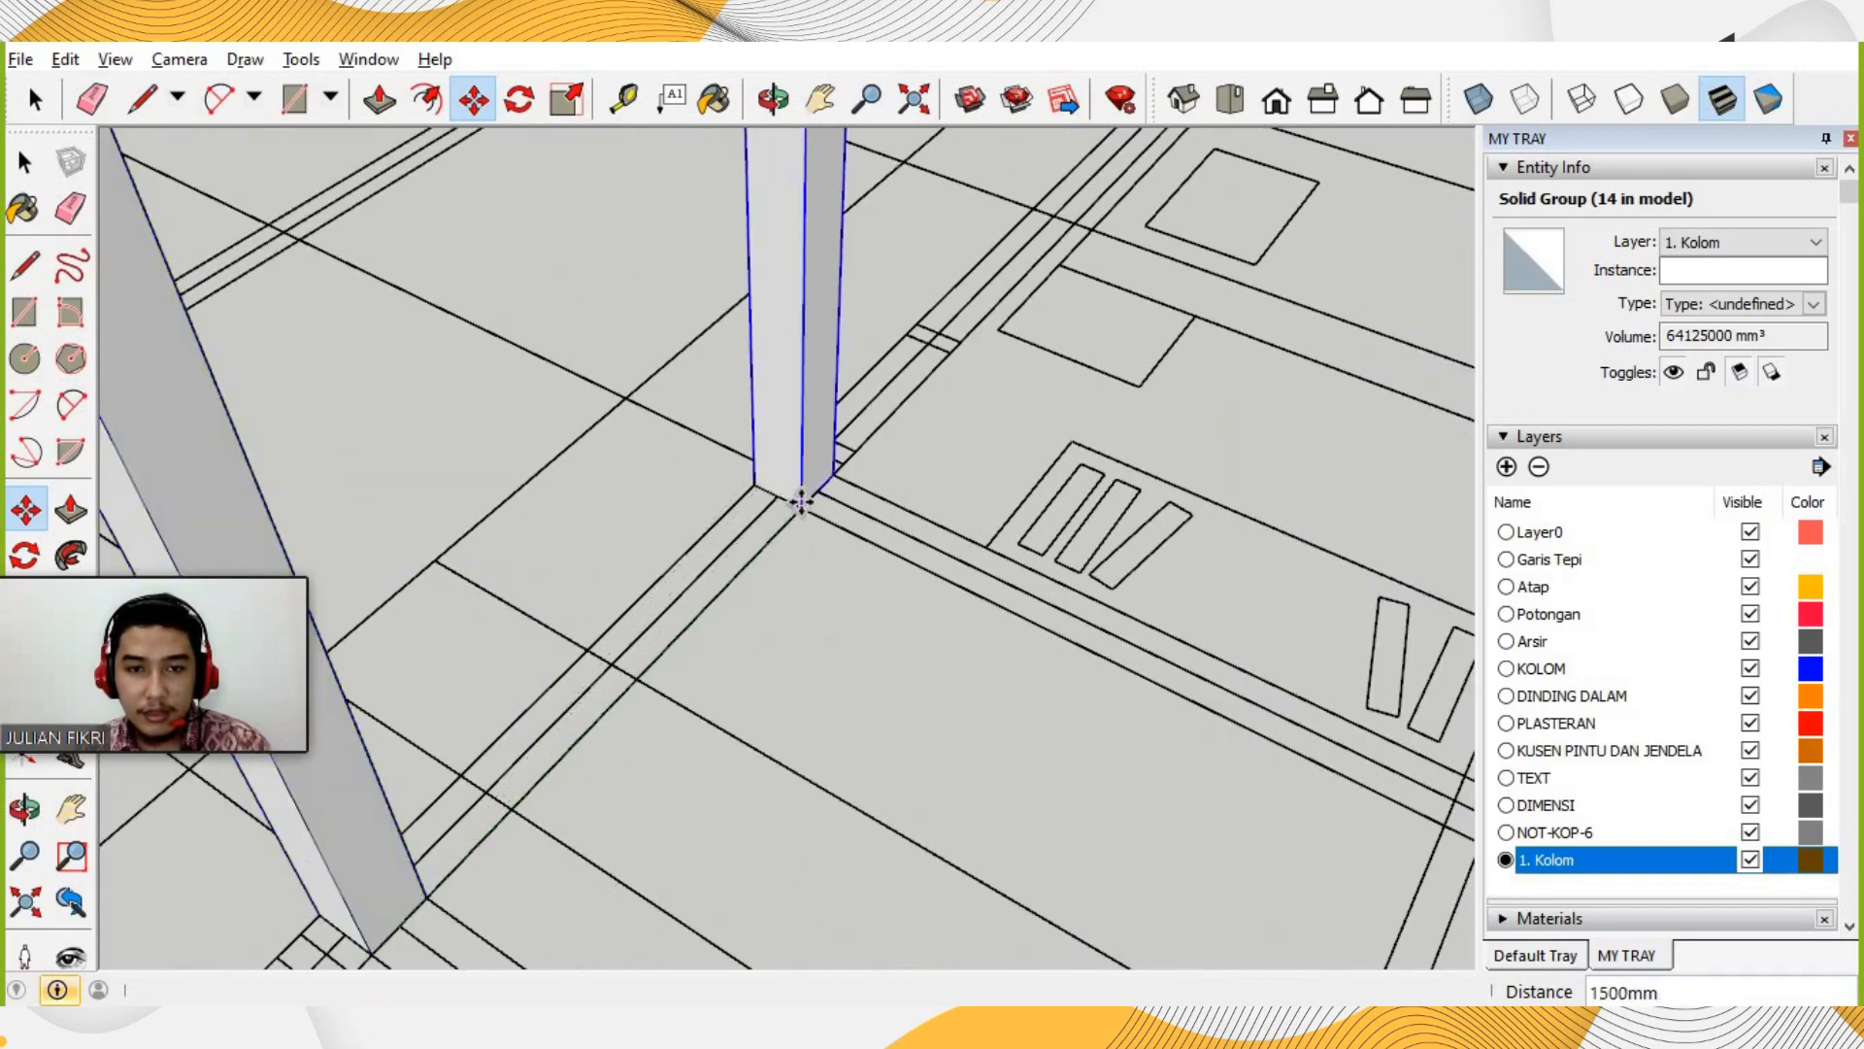
Copy the rear bedroom's side-wall column 1800 mm along its wardrobe wall to the outline beside the bedroom door.
{"action": "key", "text": "ctrl"}
{"action": "left_click", "coordinate": [802, 505]}
{"action": "scroll", "coordinate": [637, 473], "scroll_direction": "down", "scroll_amount": 6}
{"action": "scroll", "coordinate": [841, 530], "scroll_direction": "up", "scroll_amount": 8}
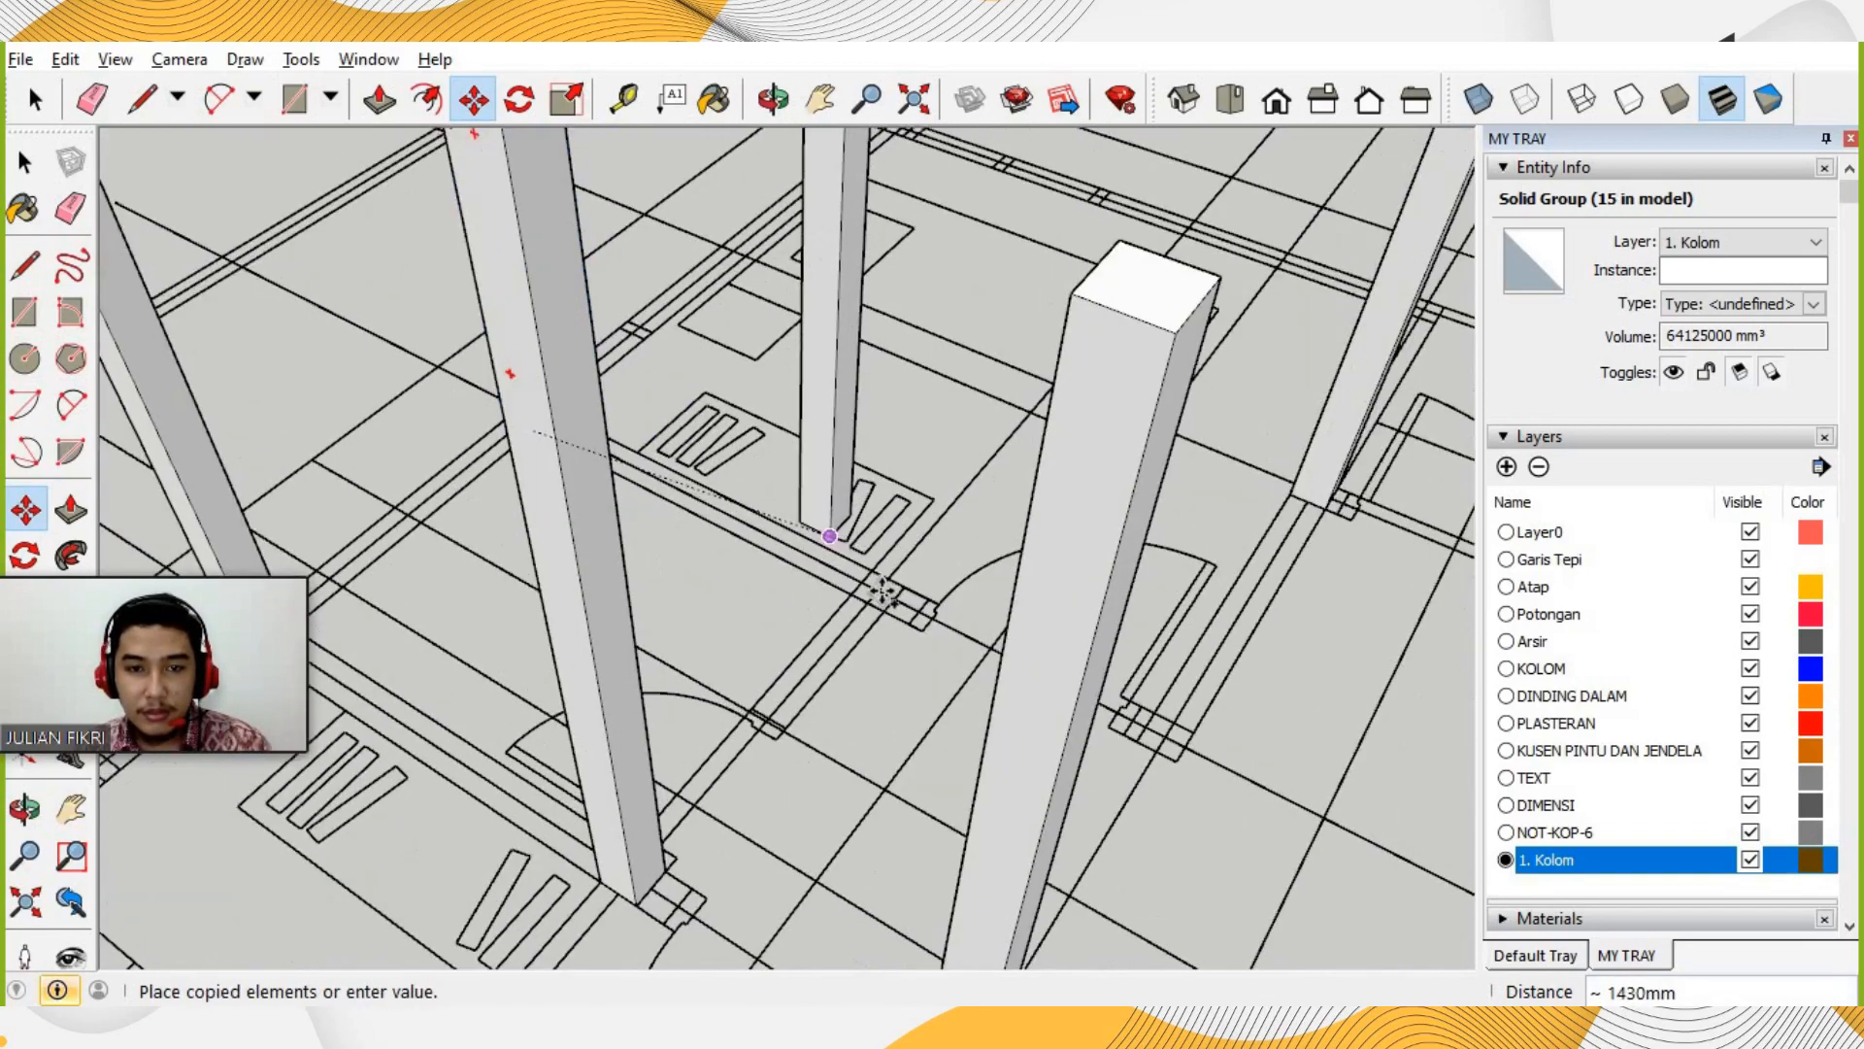
{"action": "left_click", "coordinate": [883, 600]}
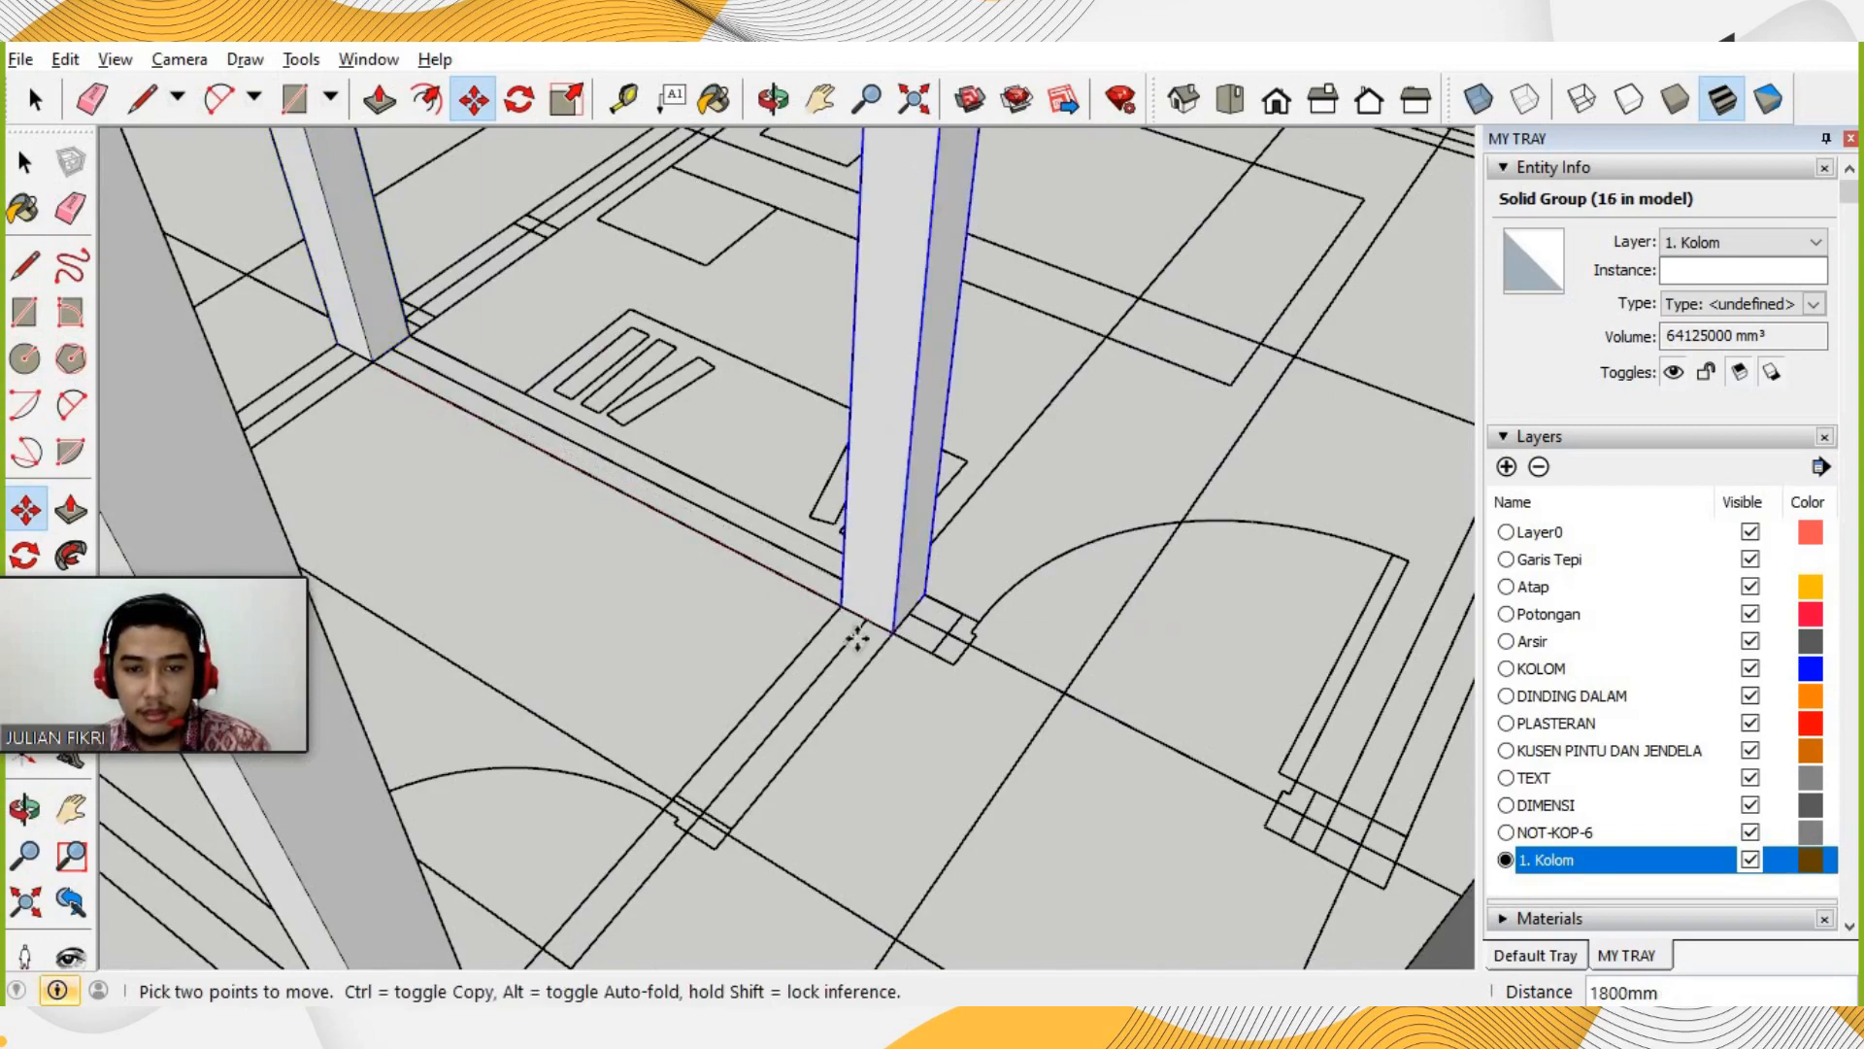
Copy the column across the rear bedroom's door opening along the red axis to the opposite outline.
{"action": "left_click", "coordinate": [893, 633]}
{"action": "key", "text": "ctrl"}
{"action": "scroll", "coordinate": [835, 627], "scroll_direction": "down", "scroll_amount": 6}
{"action": "scroll", "coordinate": [1027, 734], "scroll_direction": "up", "scroll_amount": 5}
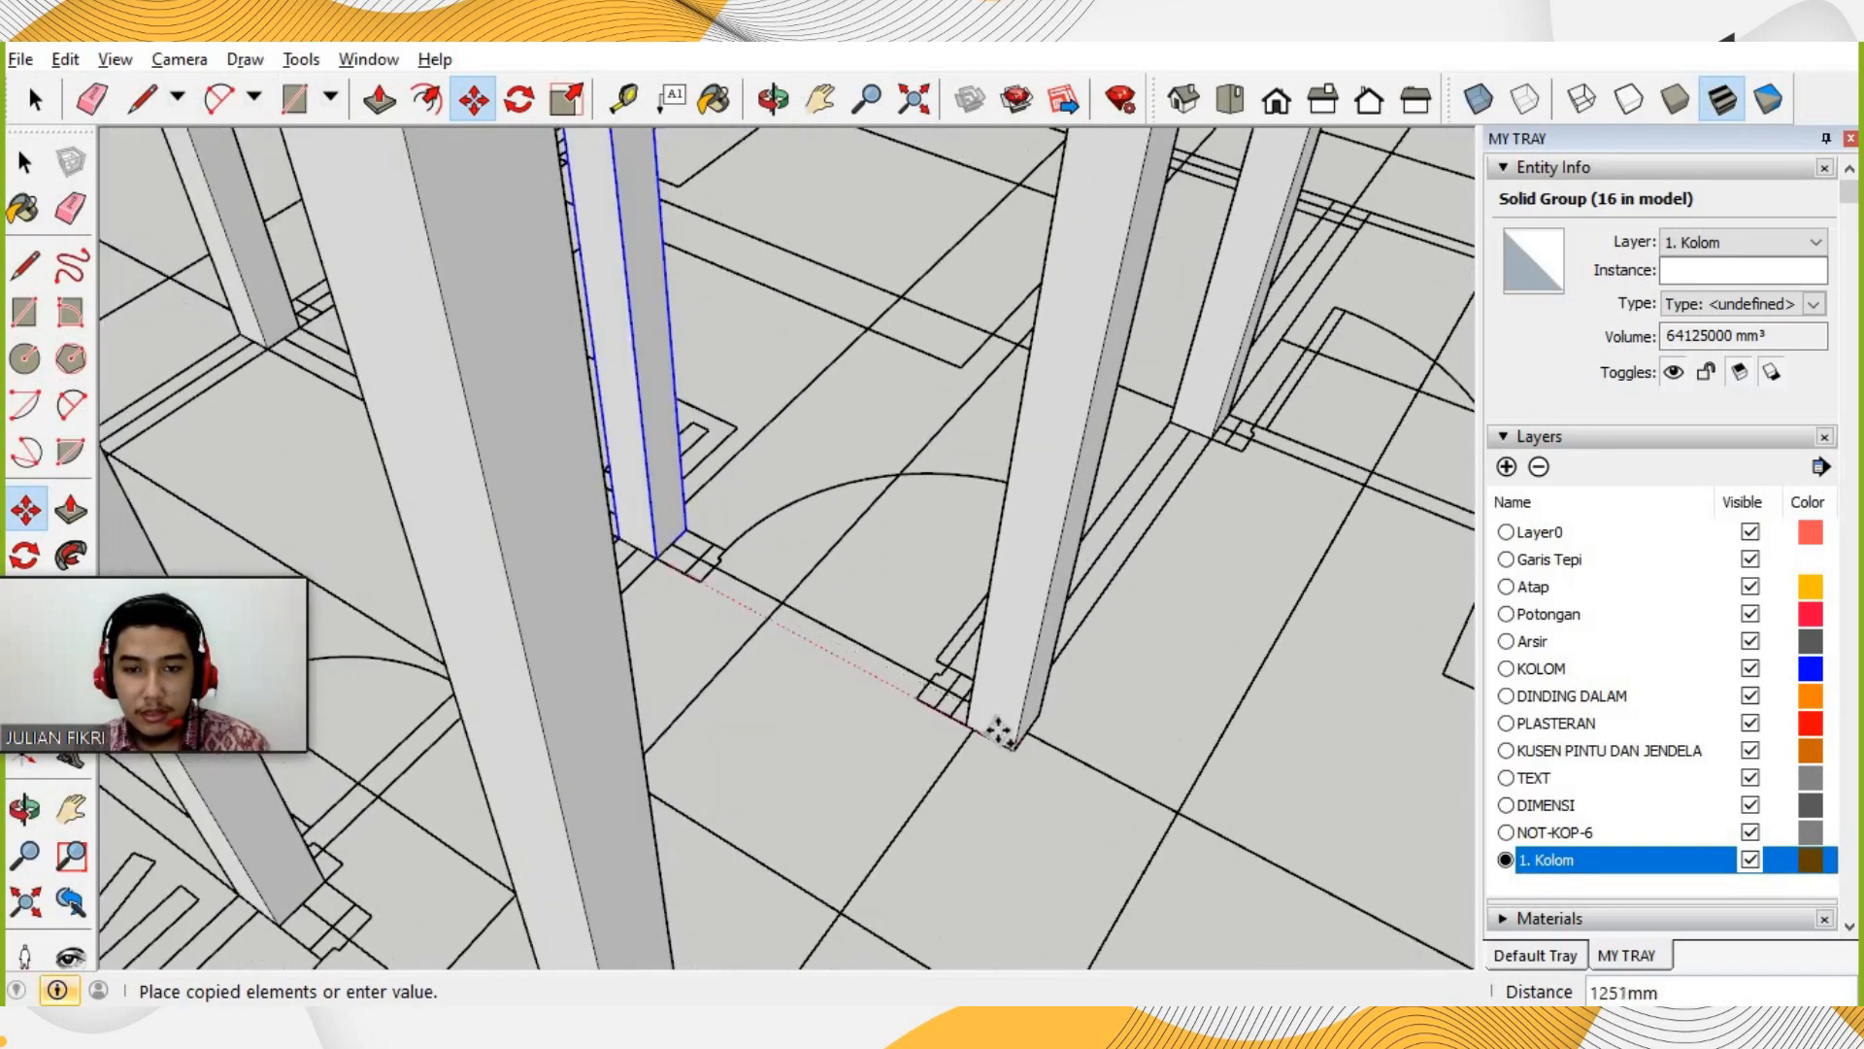
{"action": "scroll", "coordinate": [1000, 730], "scroll_direction": "up", "scroll_amount": 2}
{"action": "left_click", "coordinate": [1005, 736]}
Copy the rear bedroom's door-side column diagonally to the outline at the bedroom's outer back corner.
{"action": "left_click", "coordinate": [956, 833]}
{"action": "key", "text": "ctrl"}
{"action": "scroll", "coordinate": [956, 833], "scroll_direction": "down", "scroll_amount": 5}
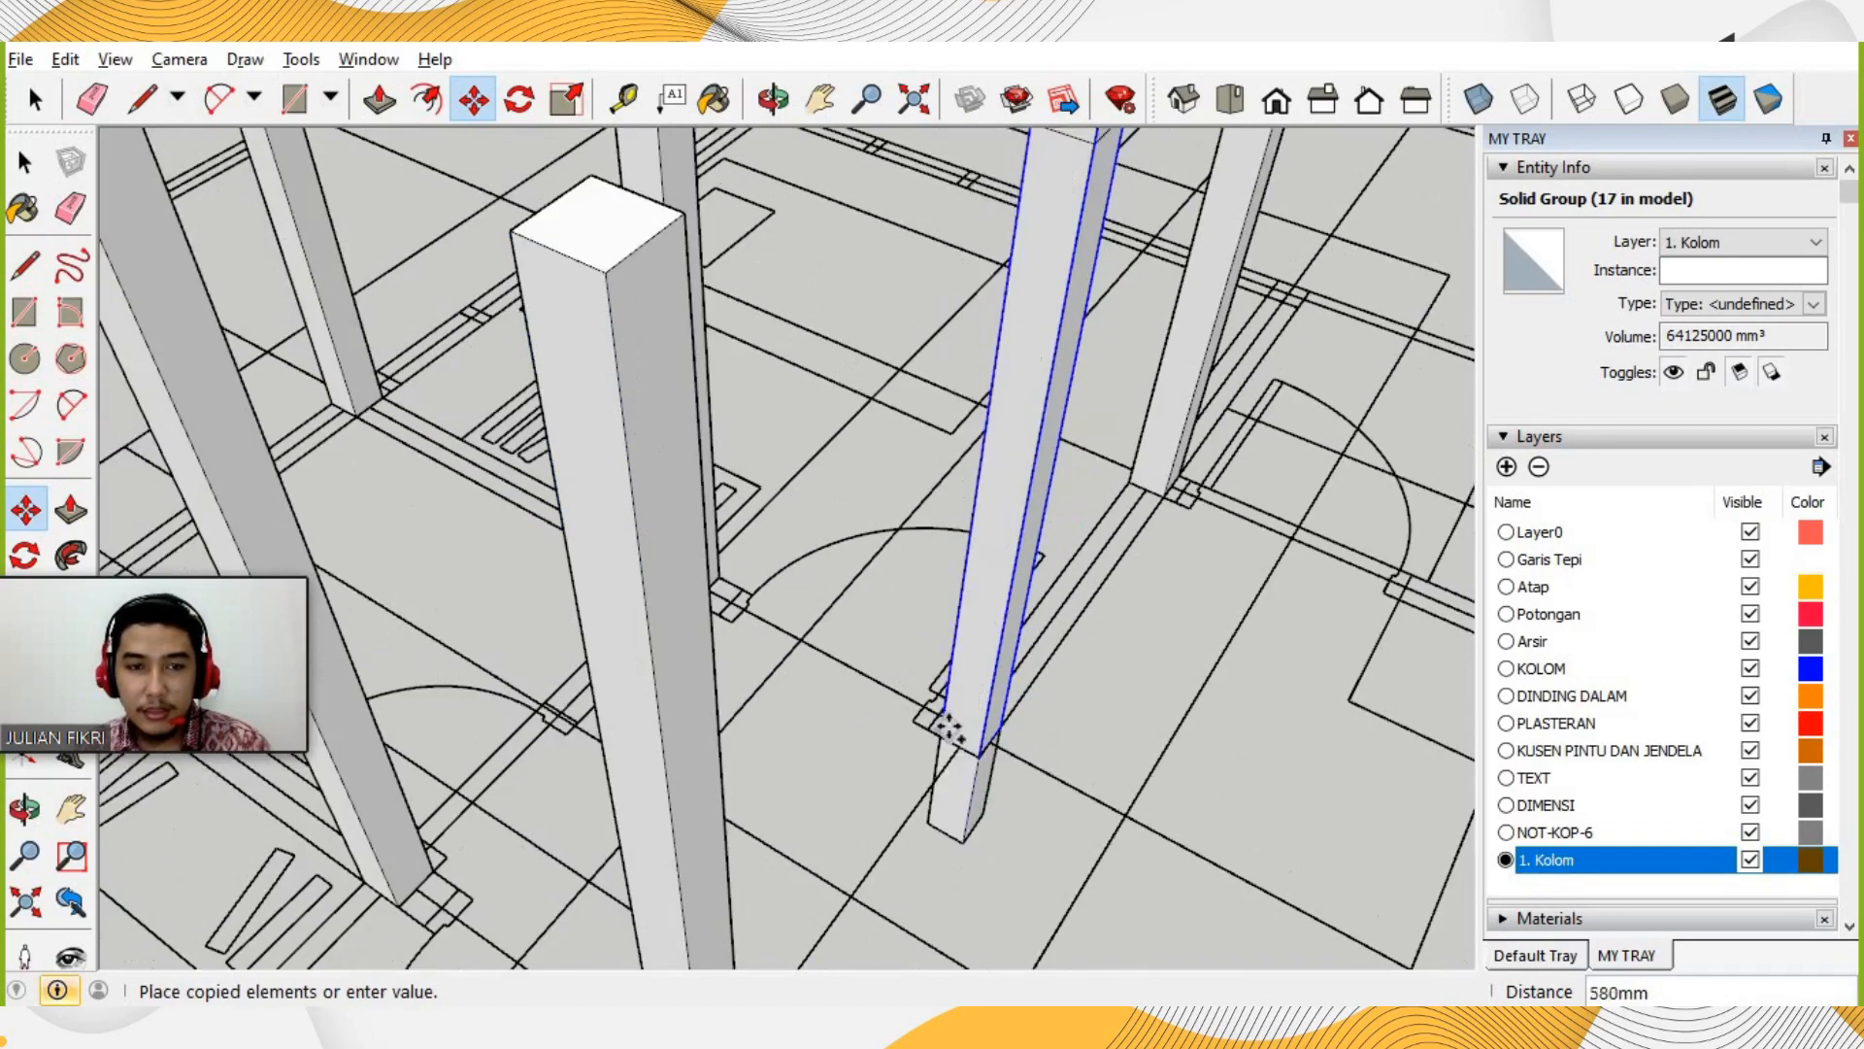
{"action": "scroll", "coordinate": [796, 403], "scroll_direction": "up", "scroll_amount": 5}
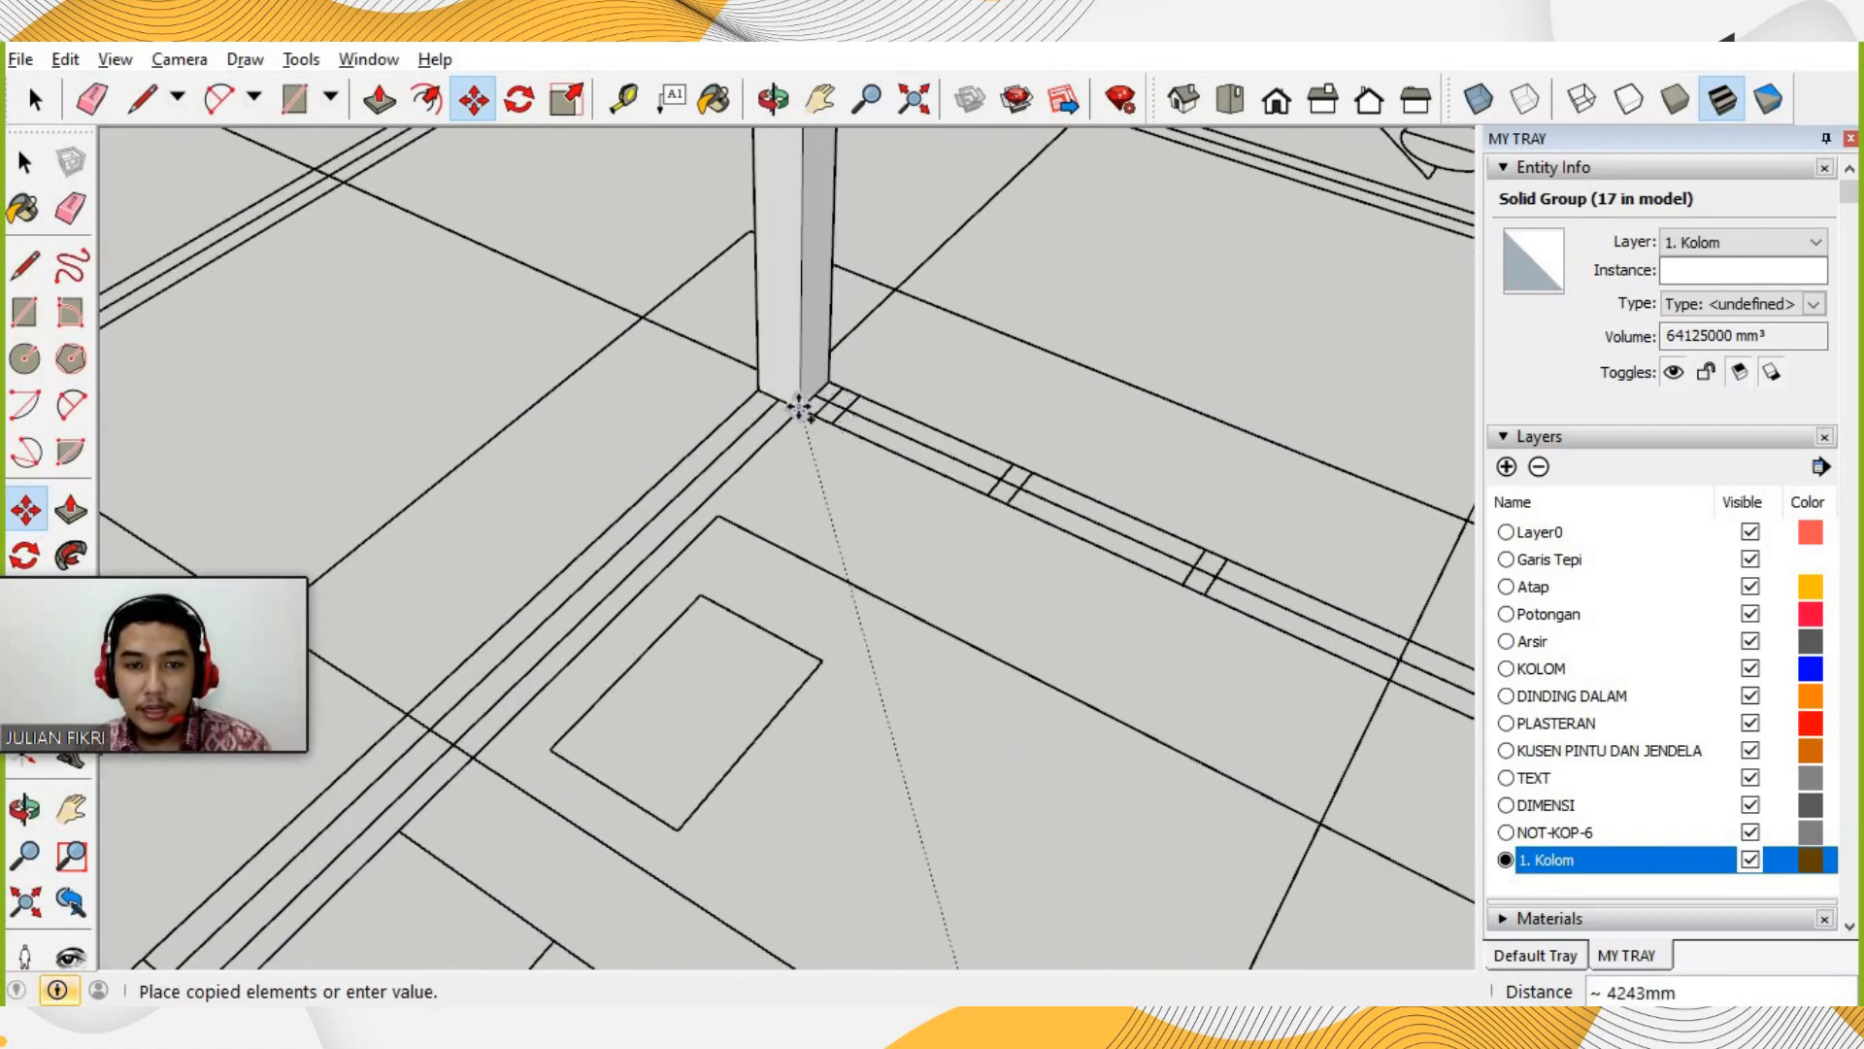
{"action": "scroll", "coordinate": [798, 405], "scroll_direction": "up", "scroll_amount": 2}
{"action": "left_click", "coordinate": [767, 477]}
Copy the outer back-corner column 3000 mm along the red axis to the other end of the rear bedroom's back wall.
{"action": "scroll", "coordinate": [708, 383], "scroll_direction": "down", "scroll_amount": 4}
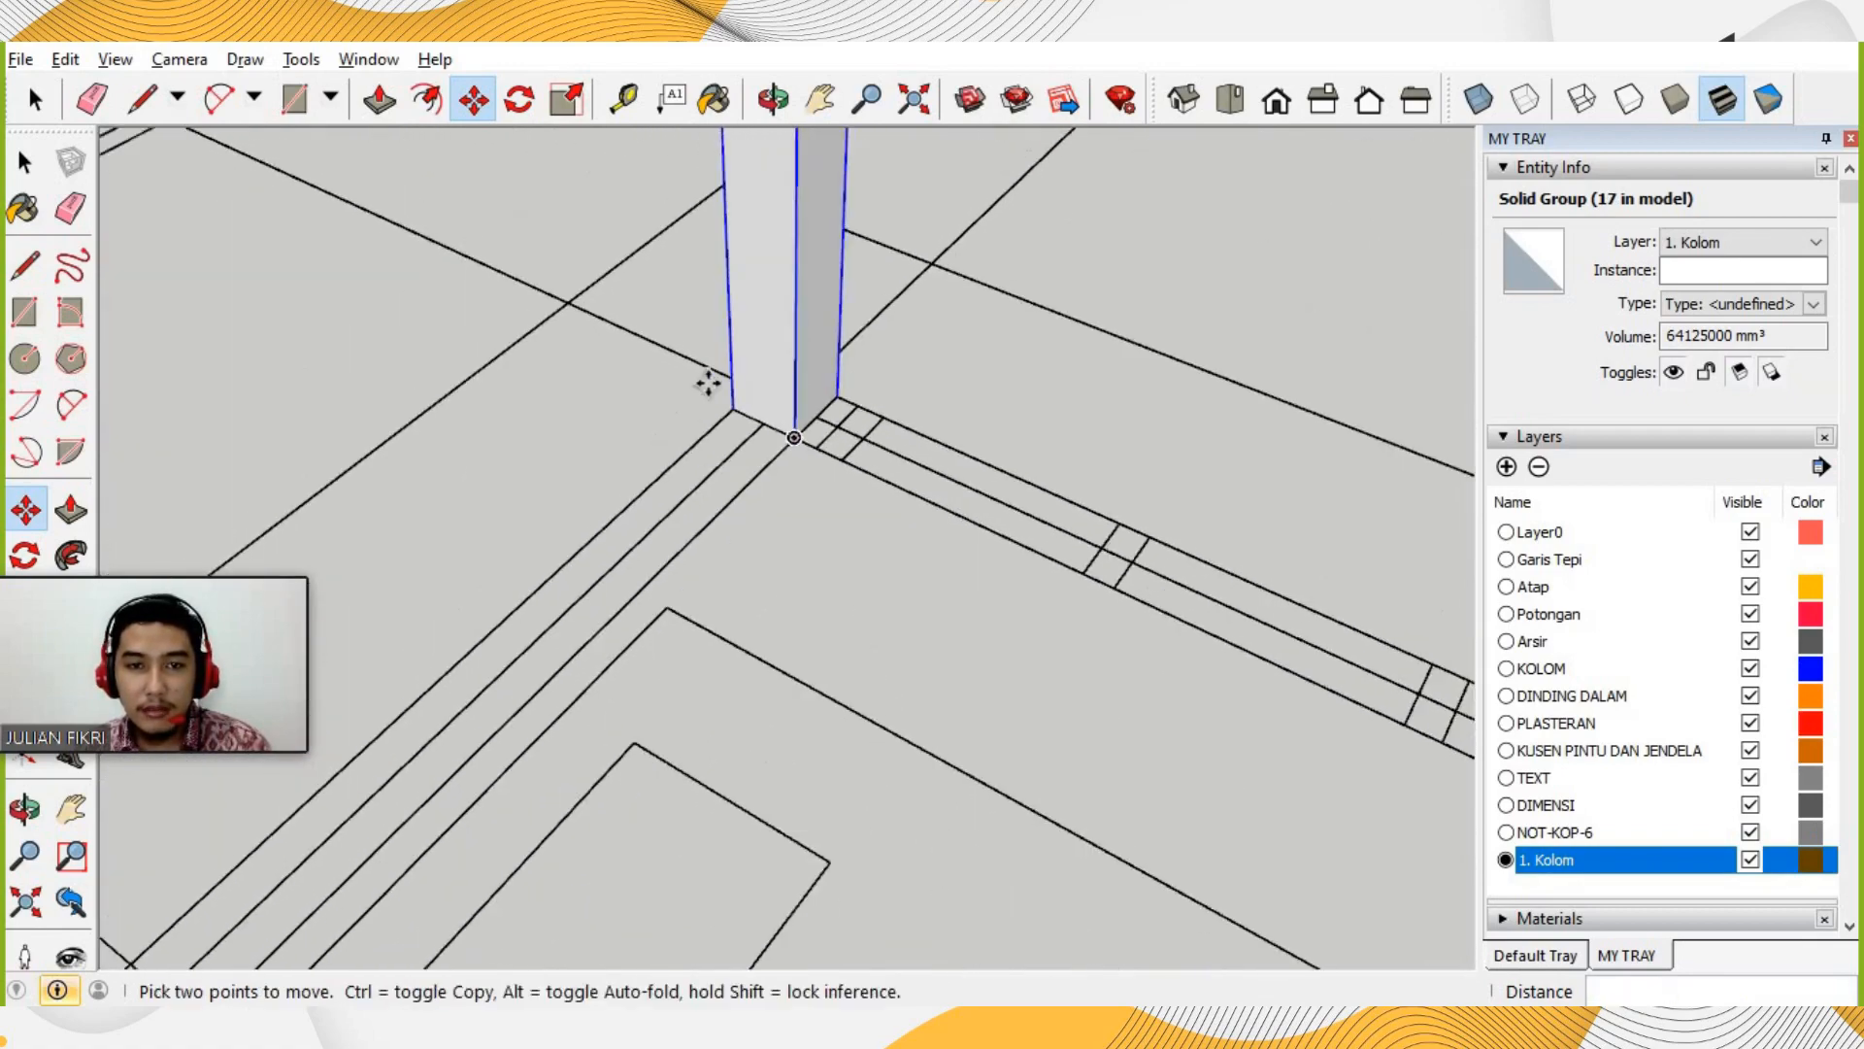
{"action": "scroll", "coordinate": [705, 393], "scroll_direction": "up", "scroll_amount": 4}
{"action": "scroll", "coordinate": [705, 393], "scroll_direction": "down", "scroll_amount": 5}
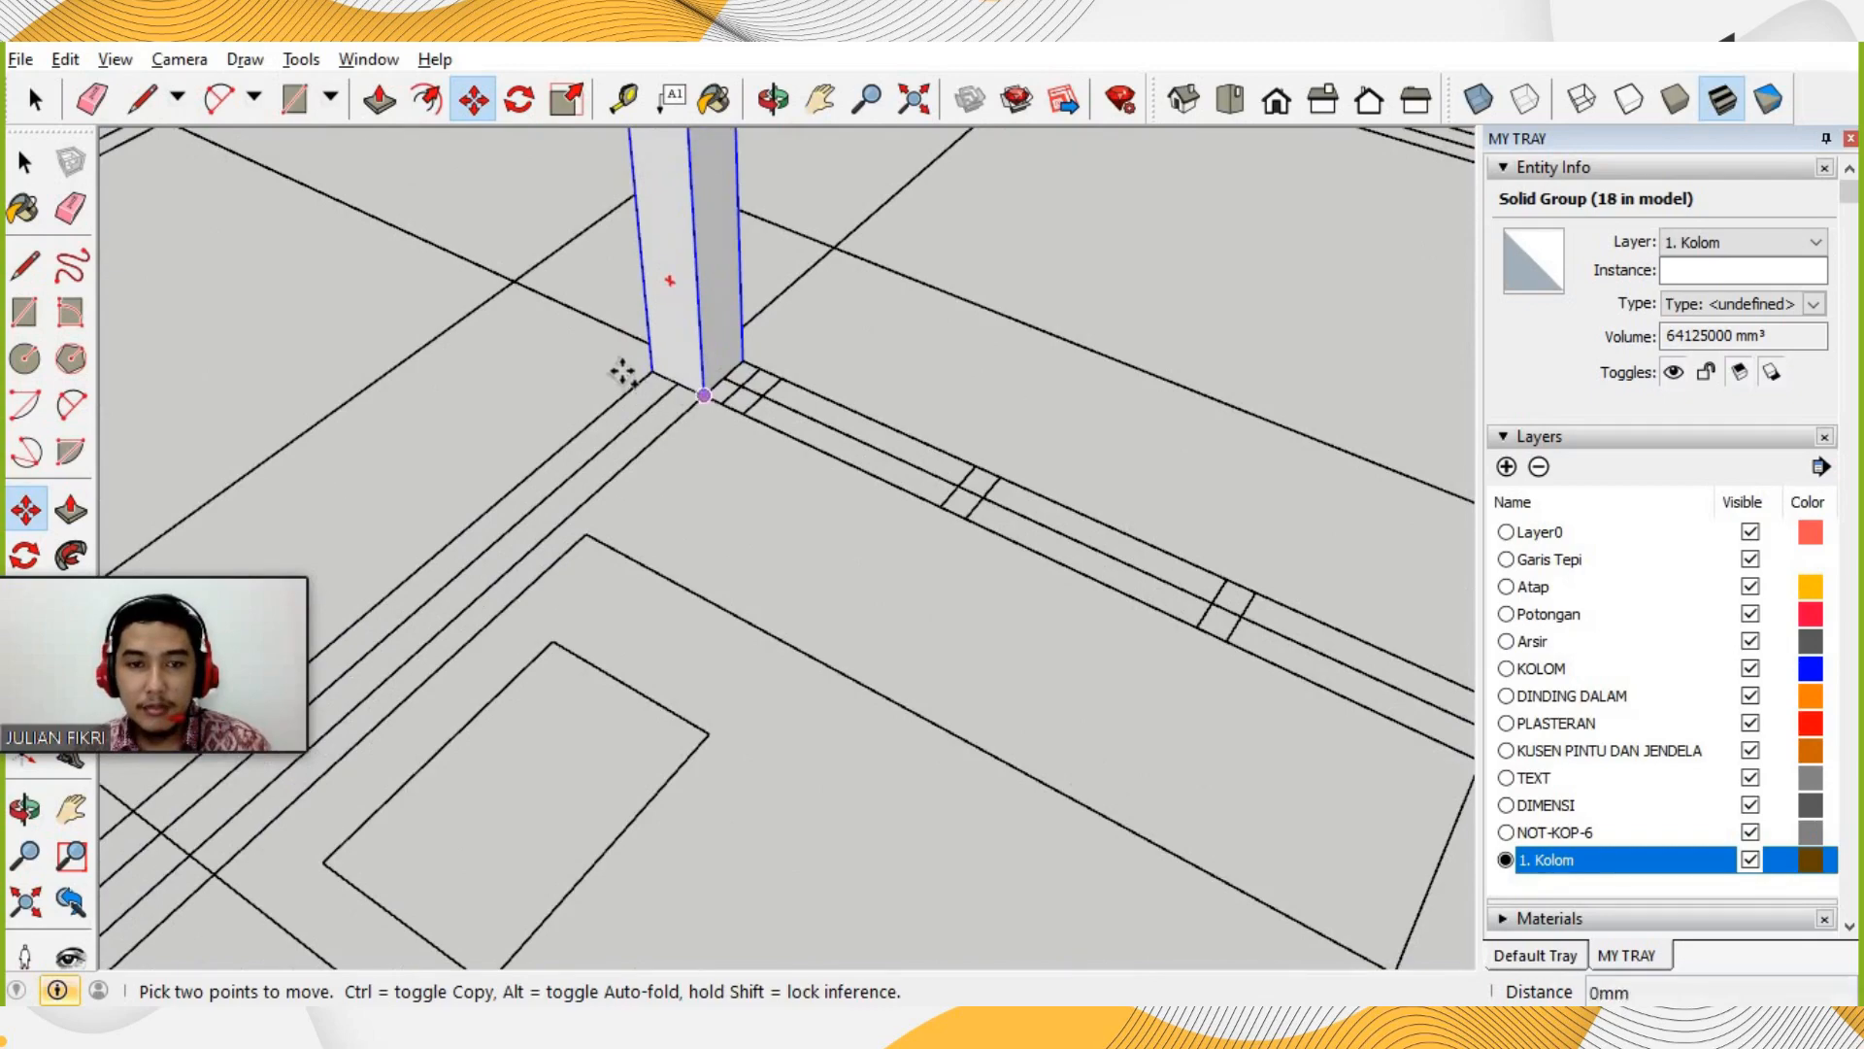
{"action": "left_click", "coordinate": [705, 393]}
{"action": "key", "text": "ctrl"}
{"action": "scroll", "coordinate": [891, 505], "scroll_direction": "up", "scroll_amount": 5}
{"action": "scroll", "coordinate": [891, 505], "scroll_direction": "up", "scroll_amount": 2}
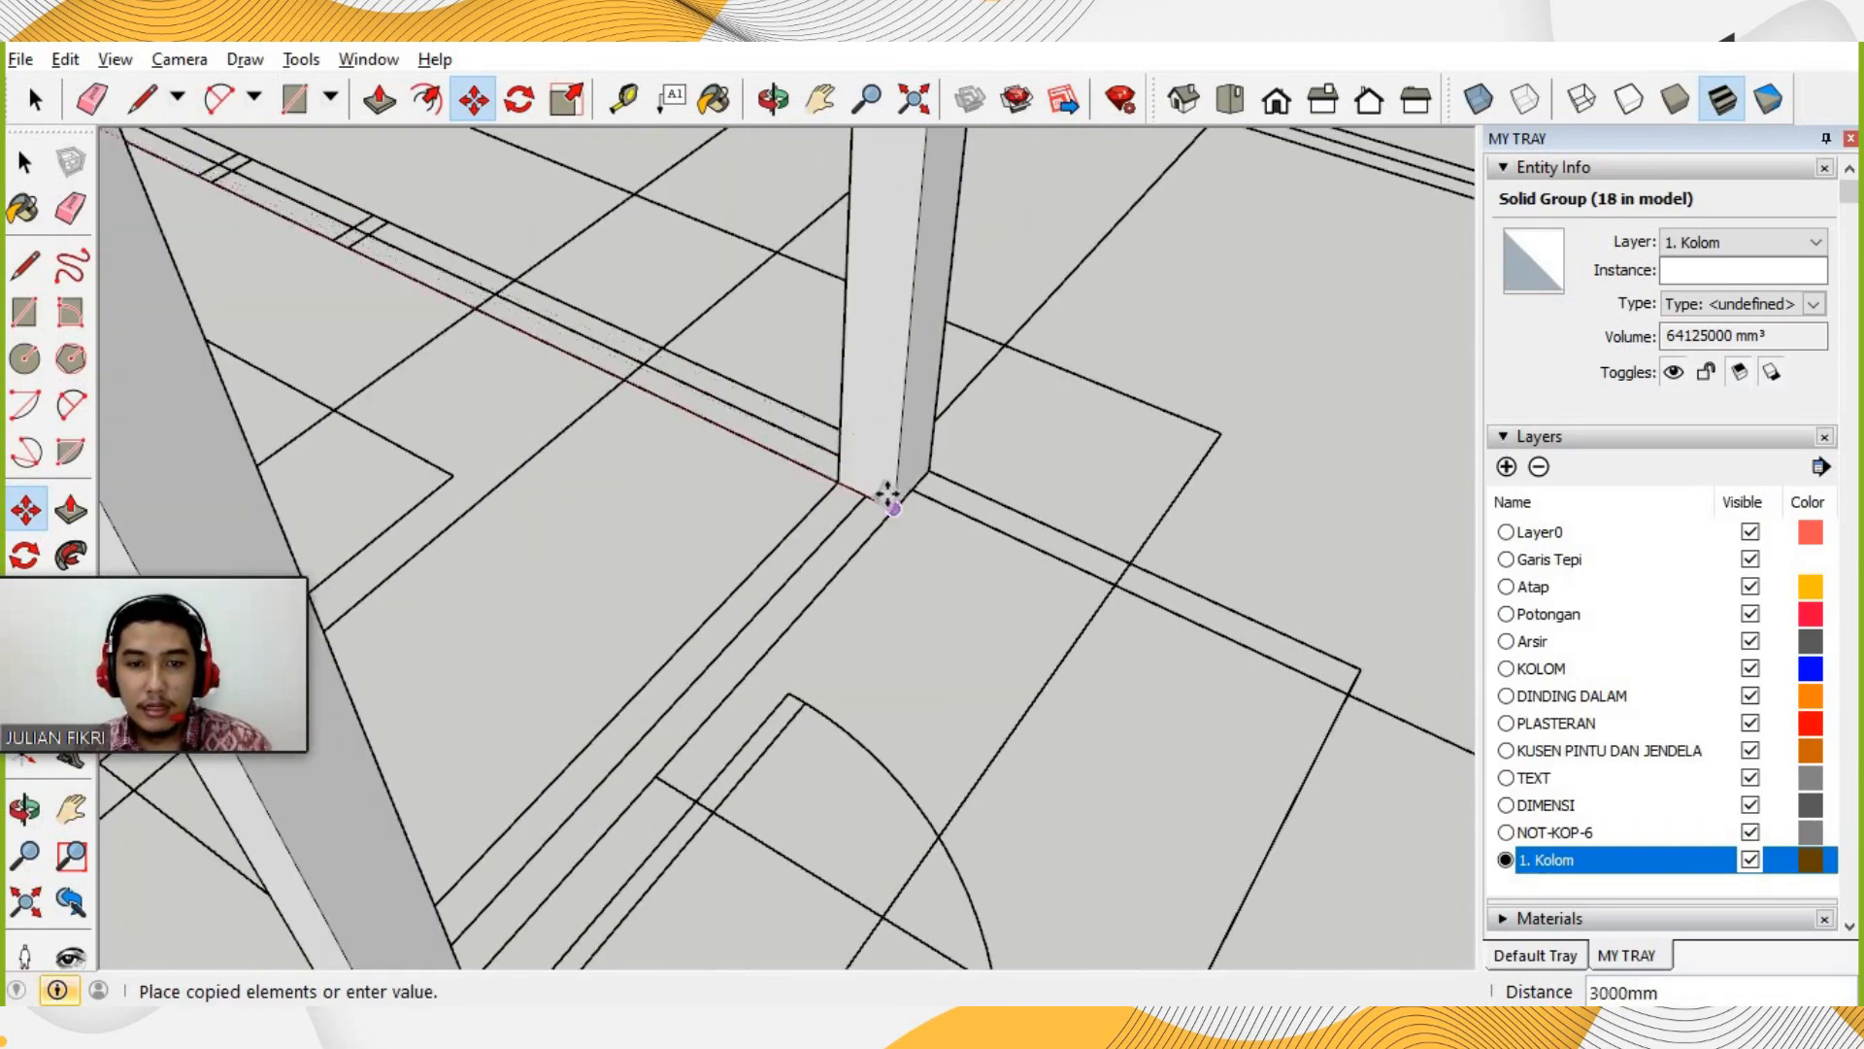
{"action": "left_click", "coordinate": [860, 368]}
Show the model from the top in Parallel Projection to check the columns against the floor plan.
{"action": "scroll", "coordinate": [860, 368], "scroll_direction": "down", "scroll_amount": 6}
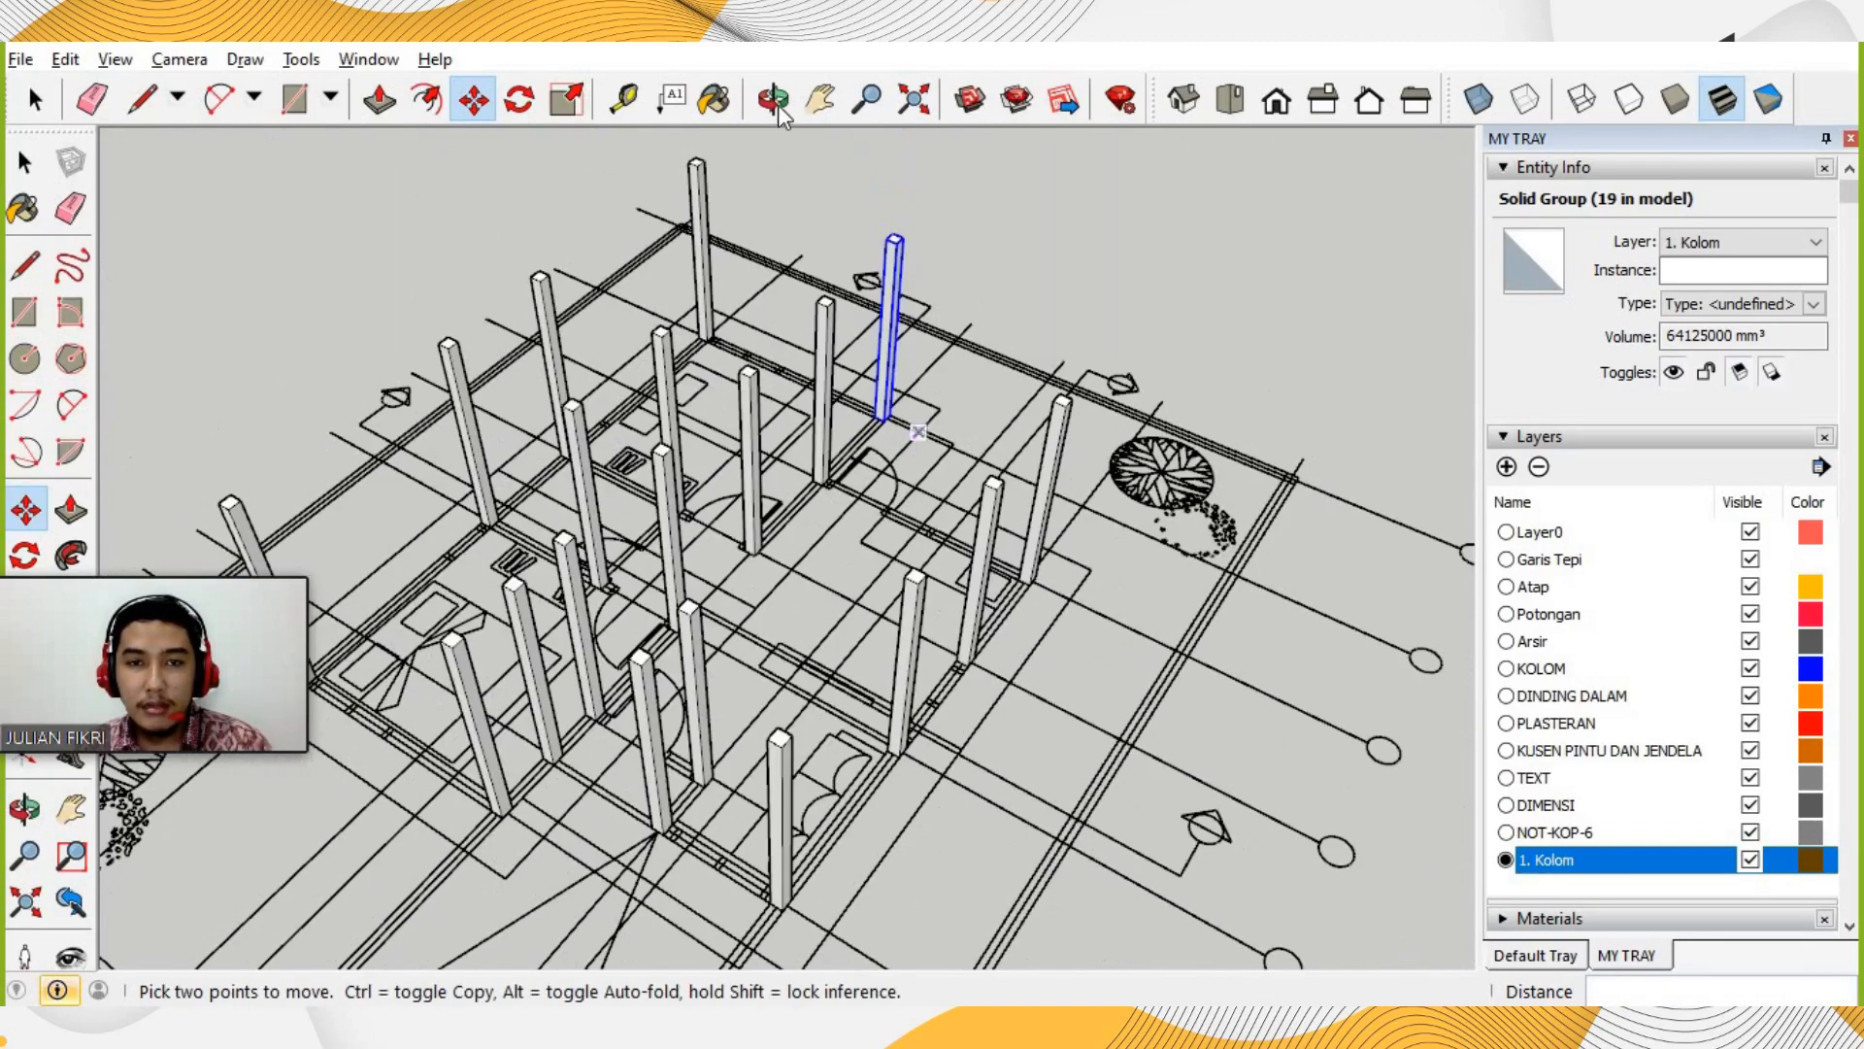
{"action": "left_click", "coordinate": [777, 105]}
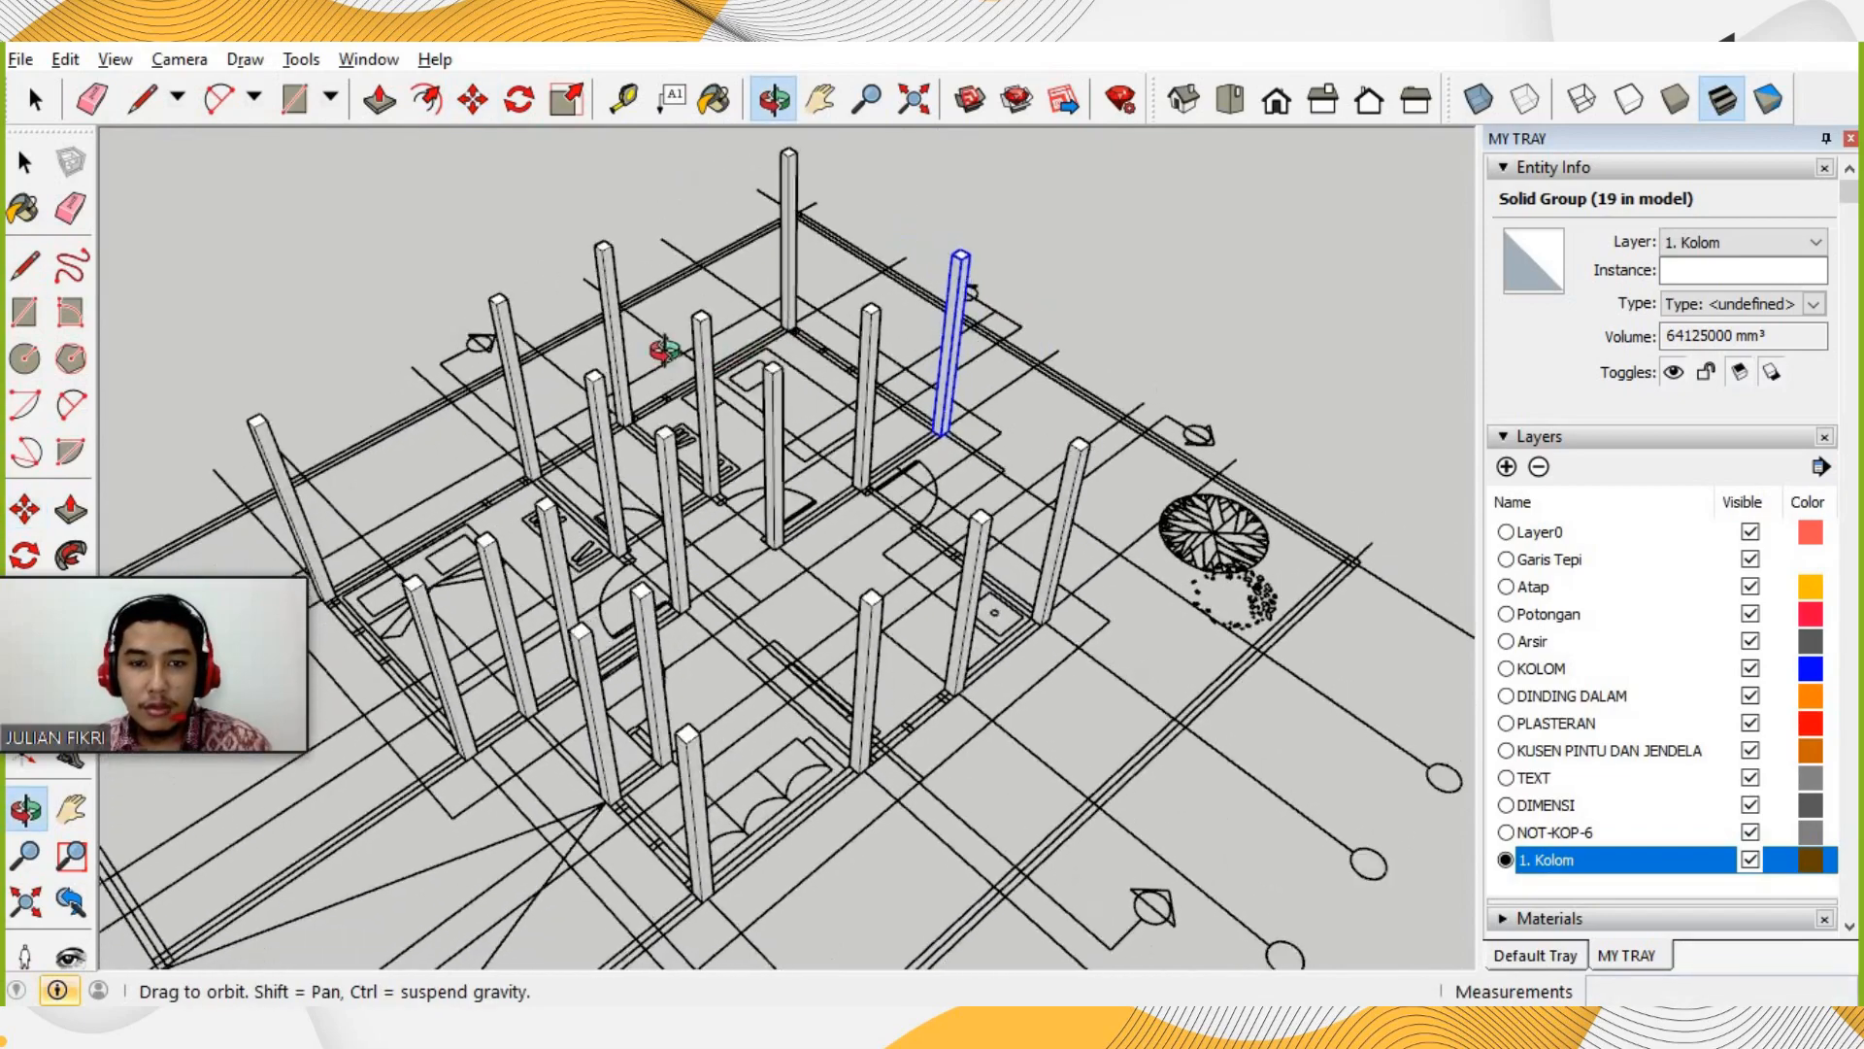
{"action": "left_click_drag", "start_coordinate": [664, 350], "coordinate": [925, 680]}
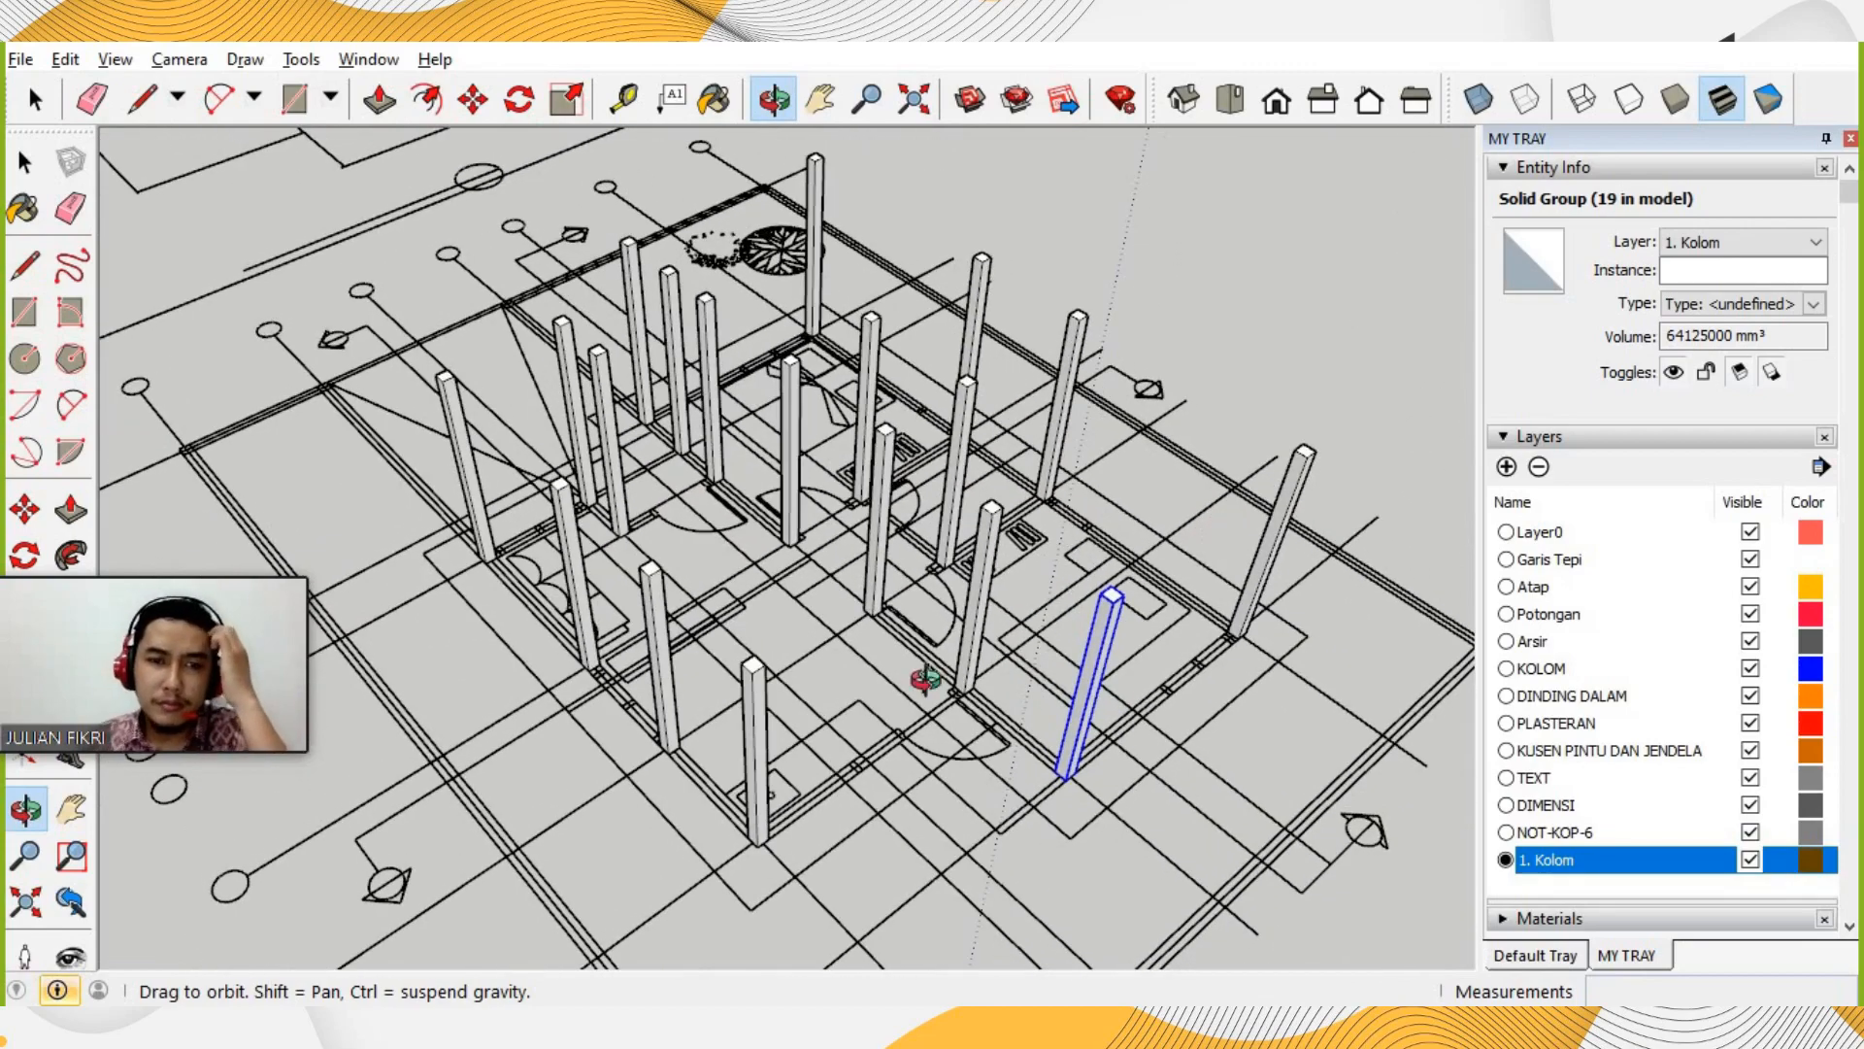
{"action": "left_click_drag", "start_coordinate": [570, 490], "coordinate": [898, 631]}
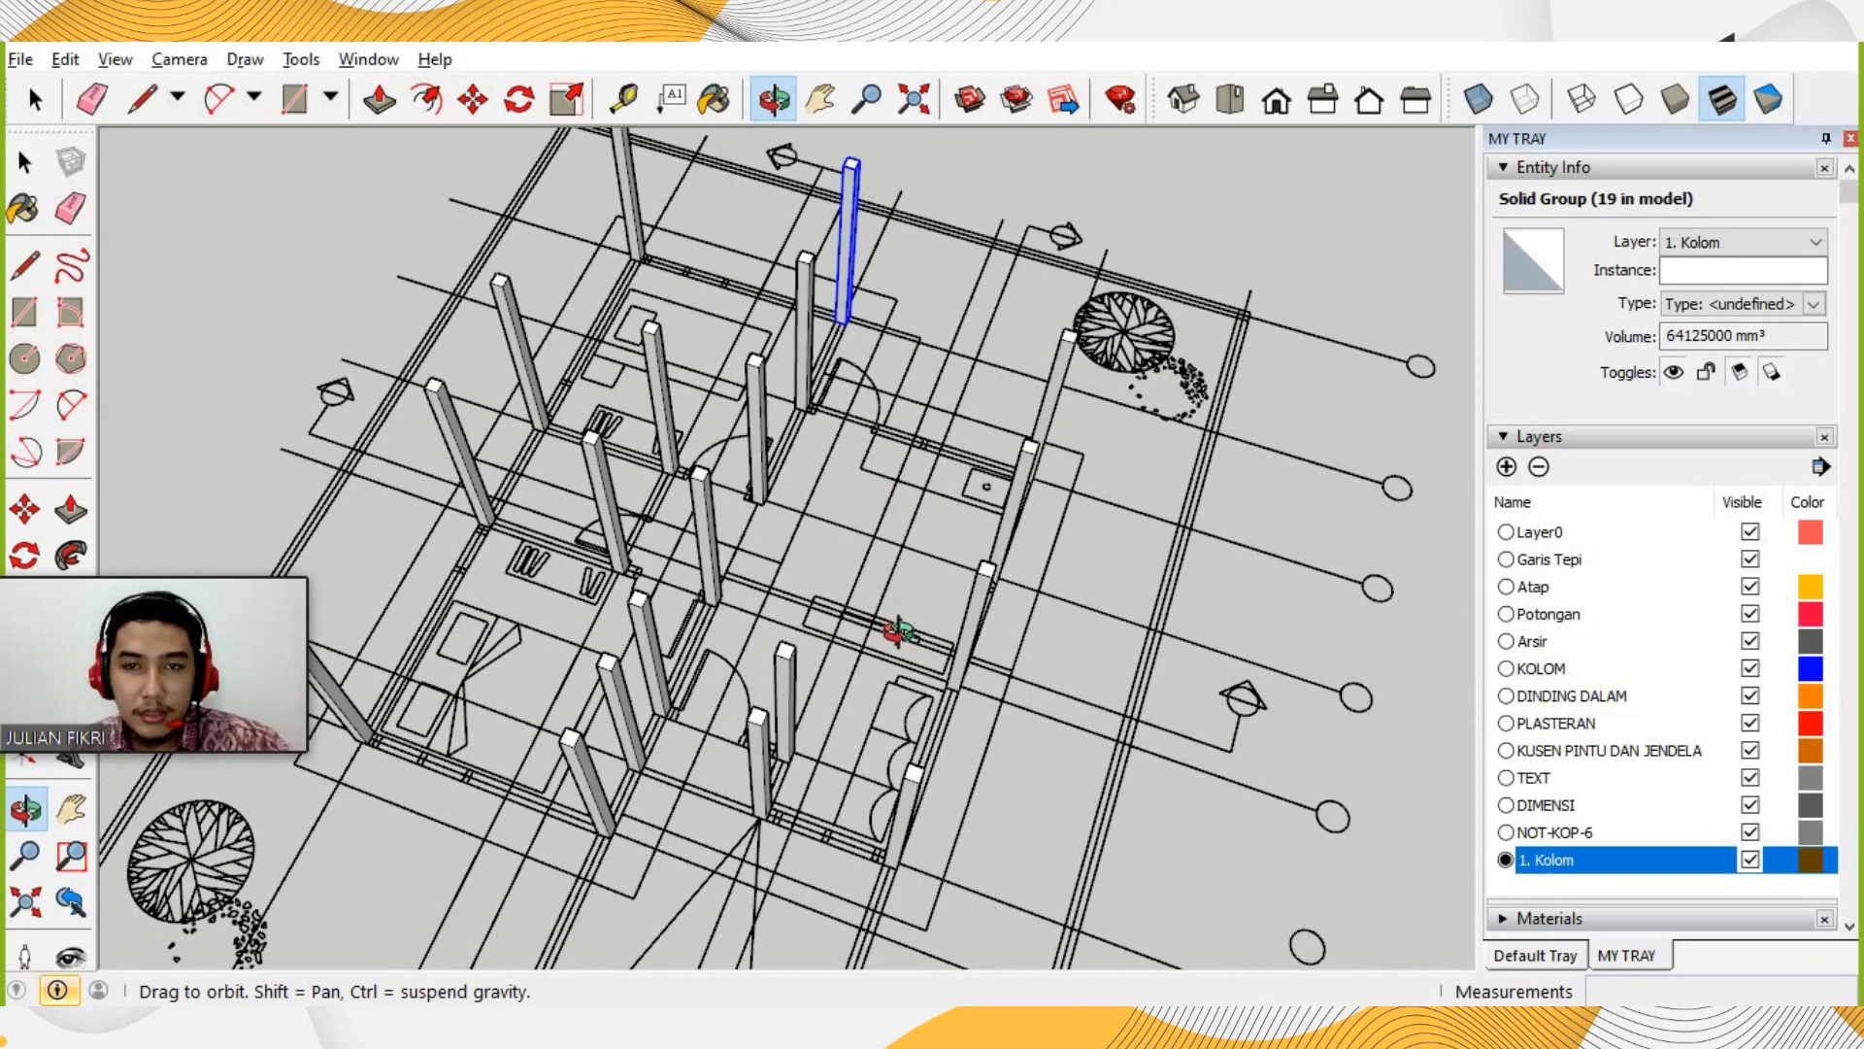
{"action": "left_click", "coordinate": [1237, 108]}
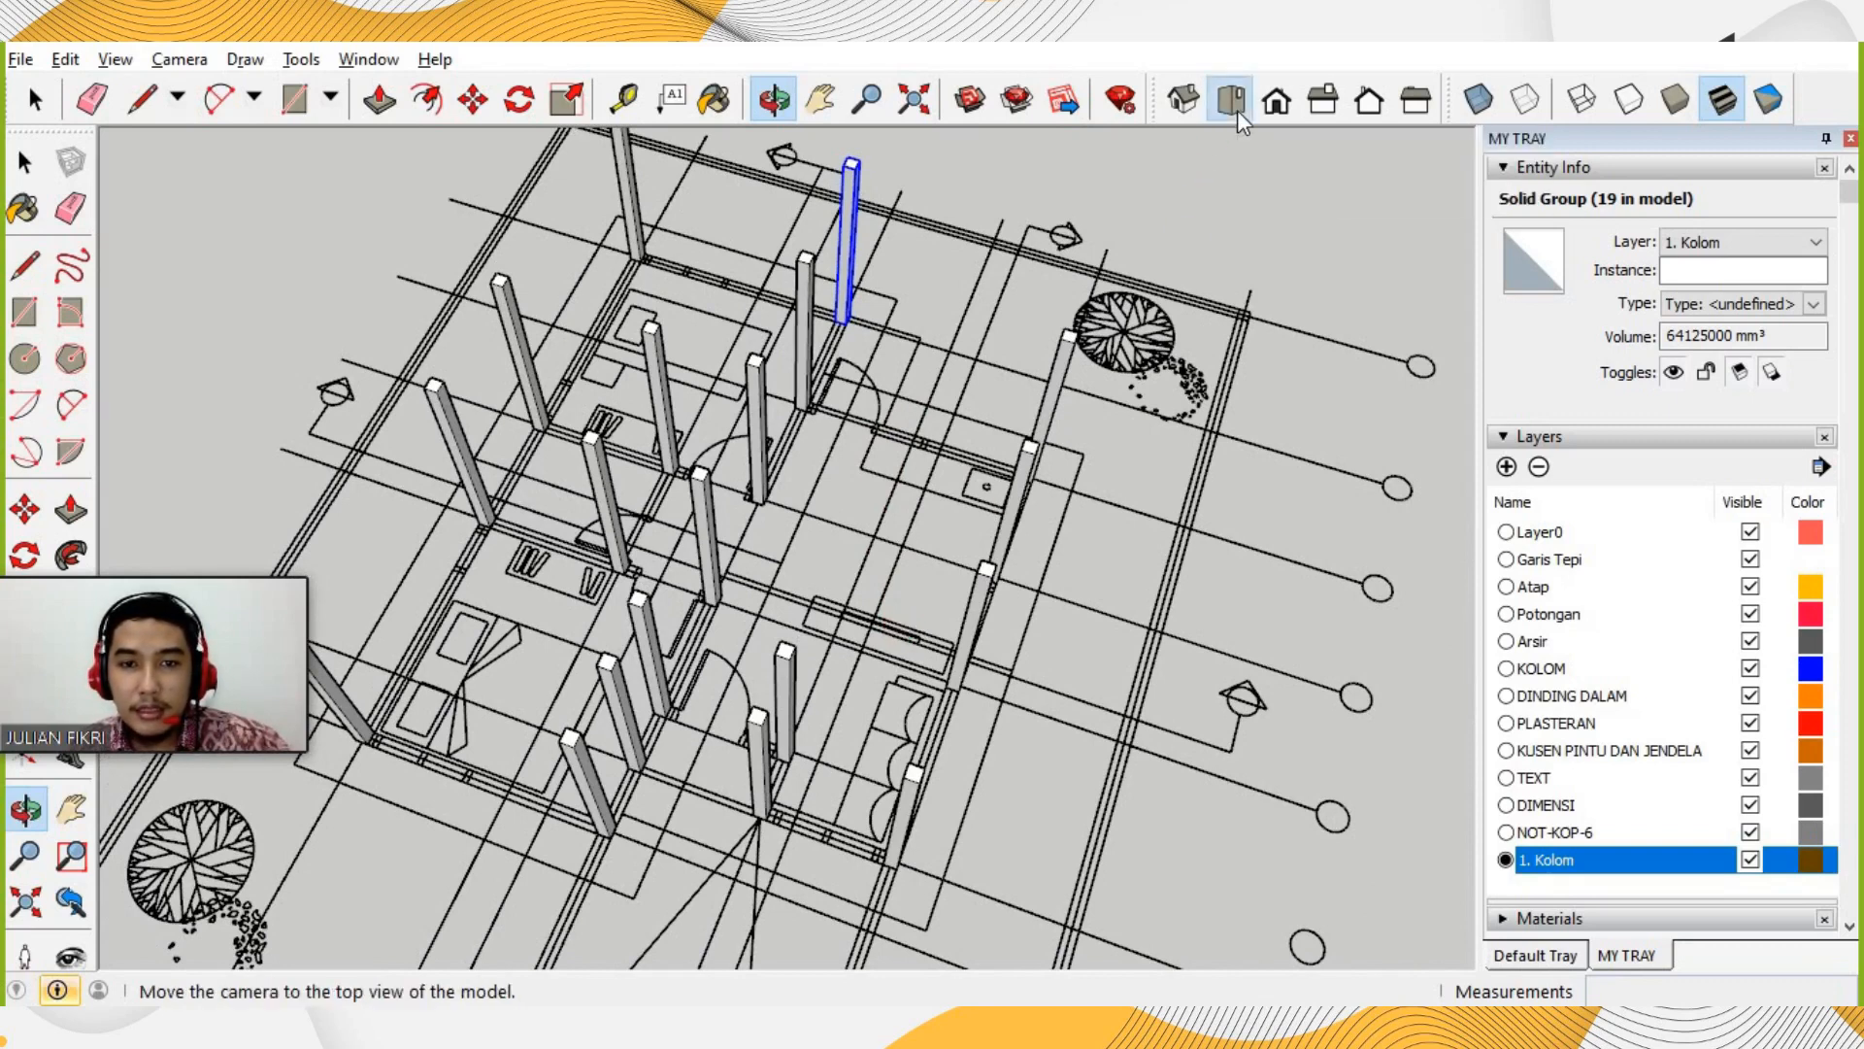
{"action": "left_click_drag", "start_coordinate": [903, 738], "coordinate": [1063, 458]}
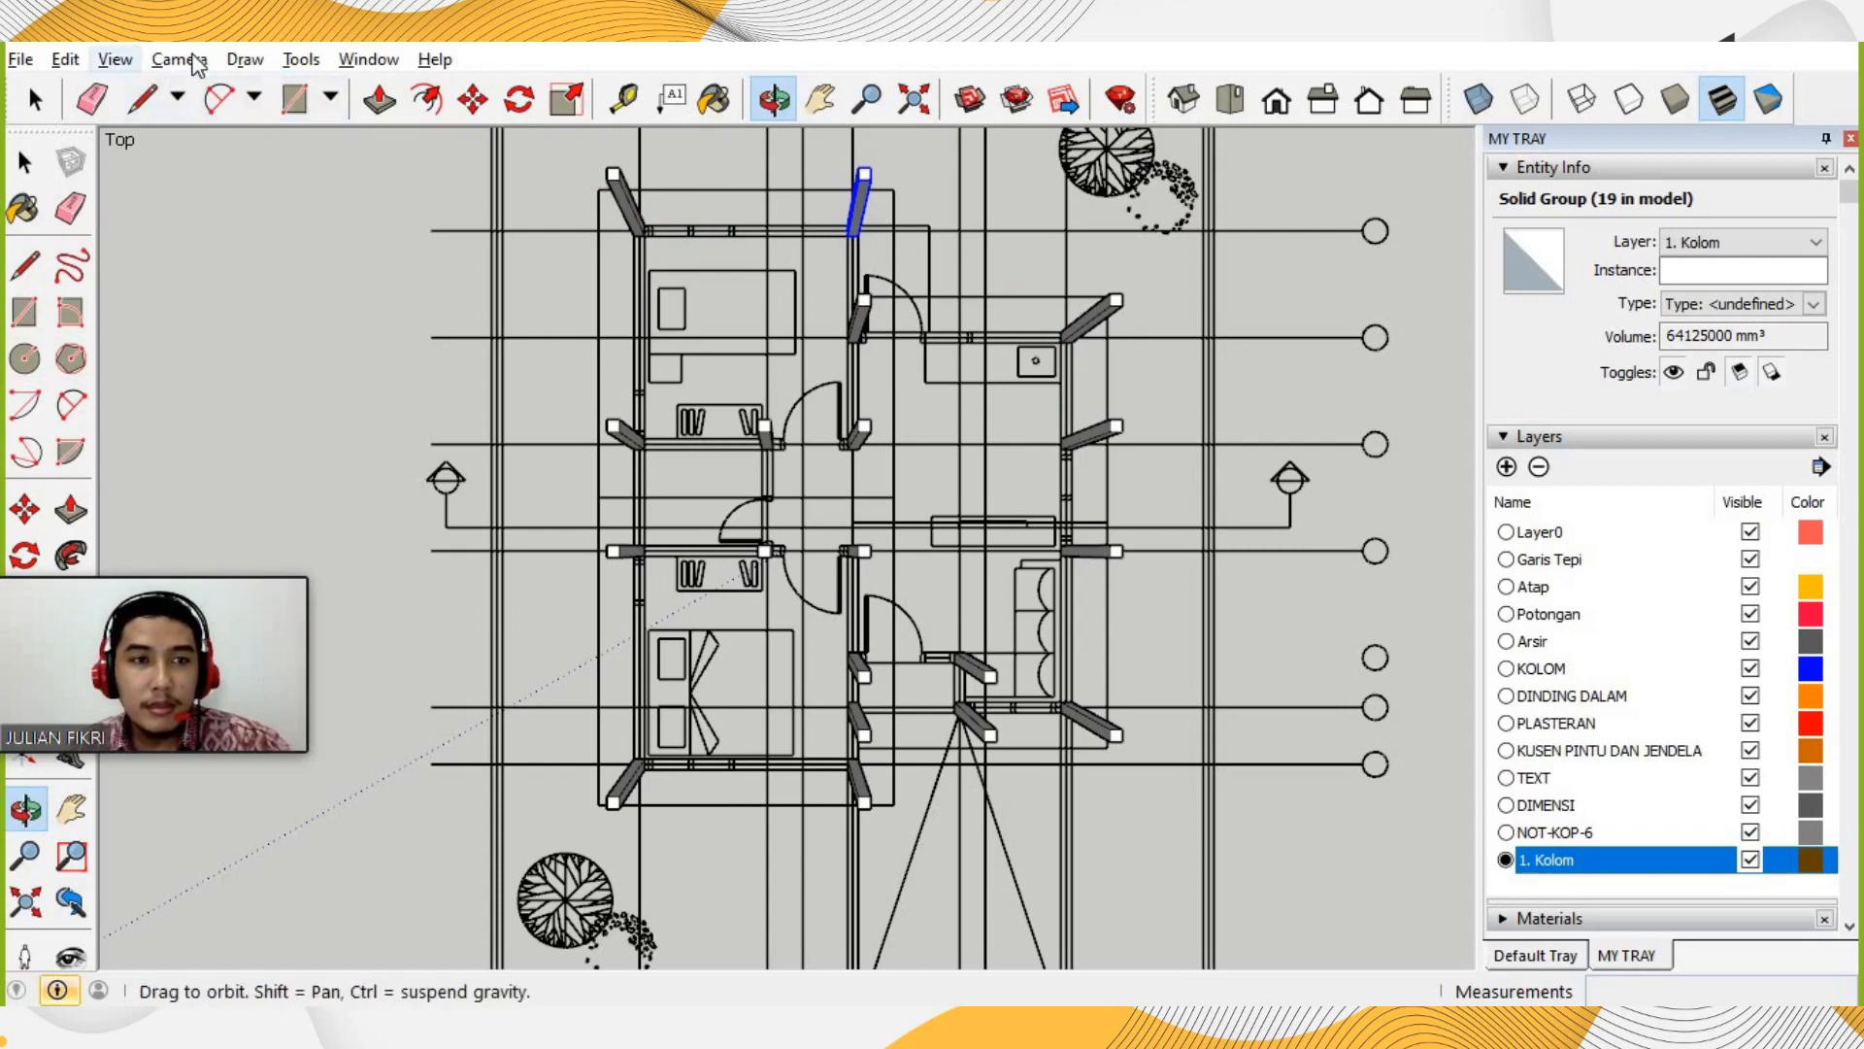
{"action": "left_click", "coordinate": [179, 60]}
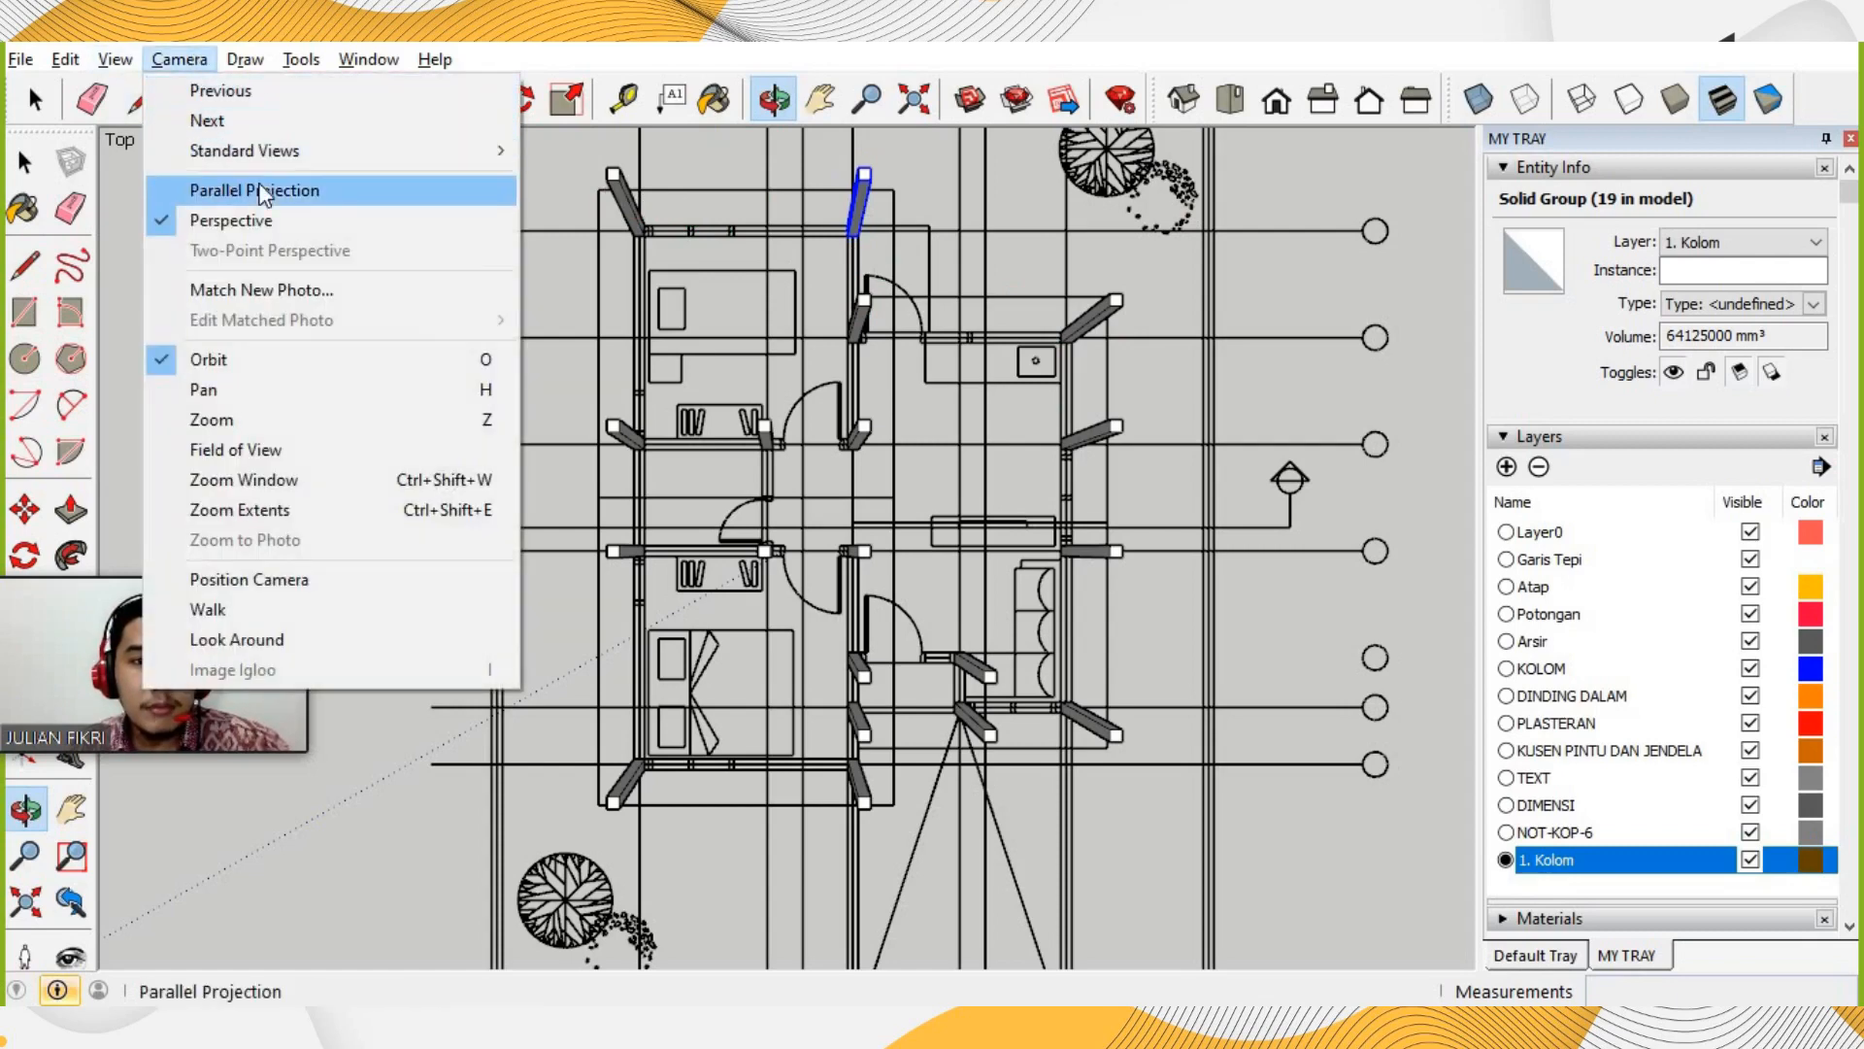
{"action": "left_click", "coordinate": [262, 191]}
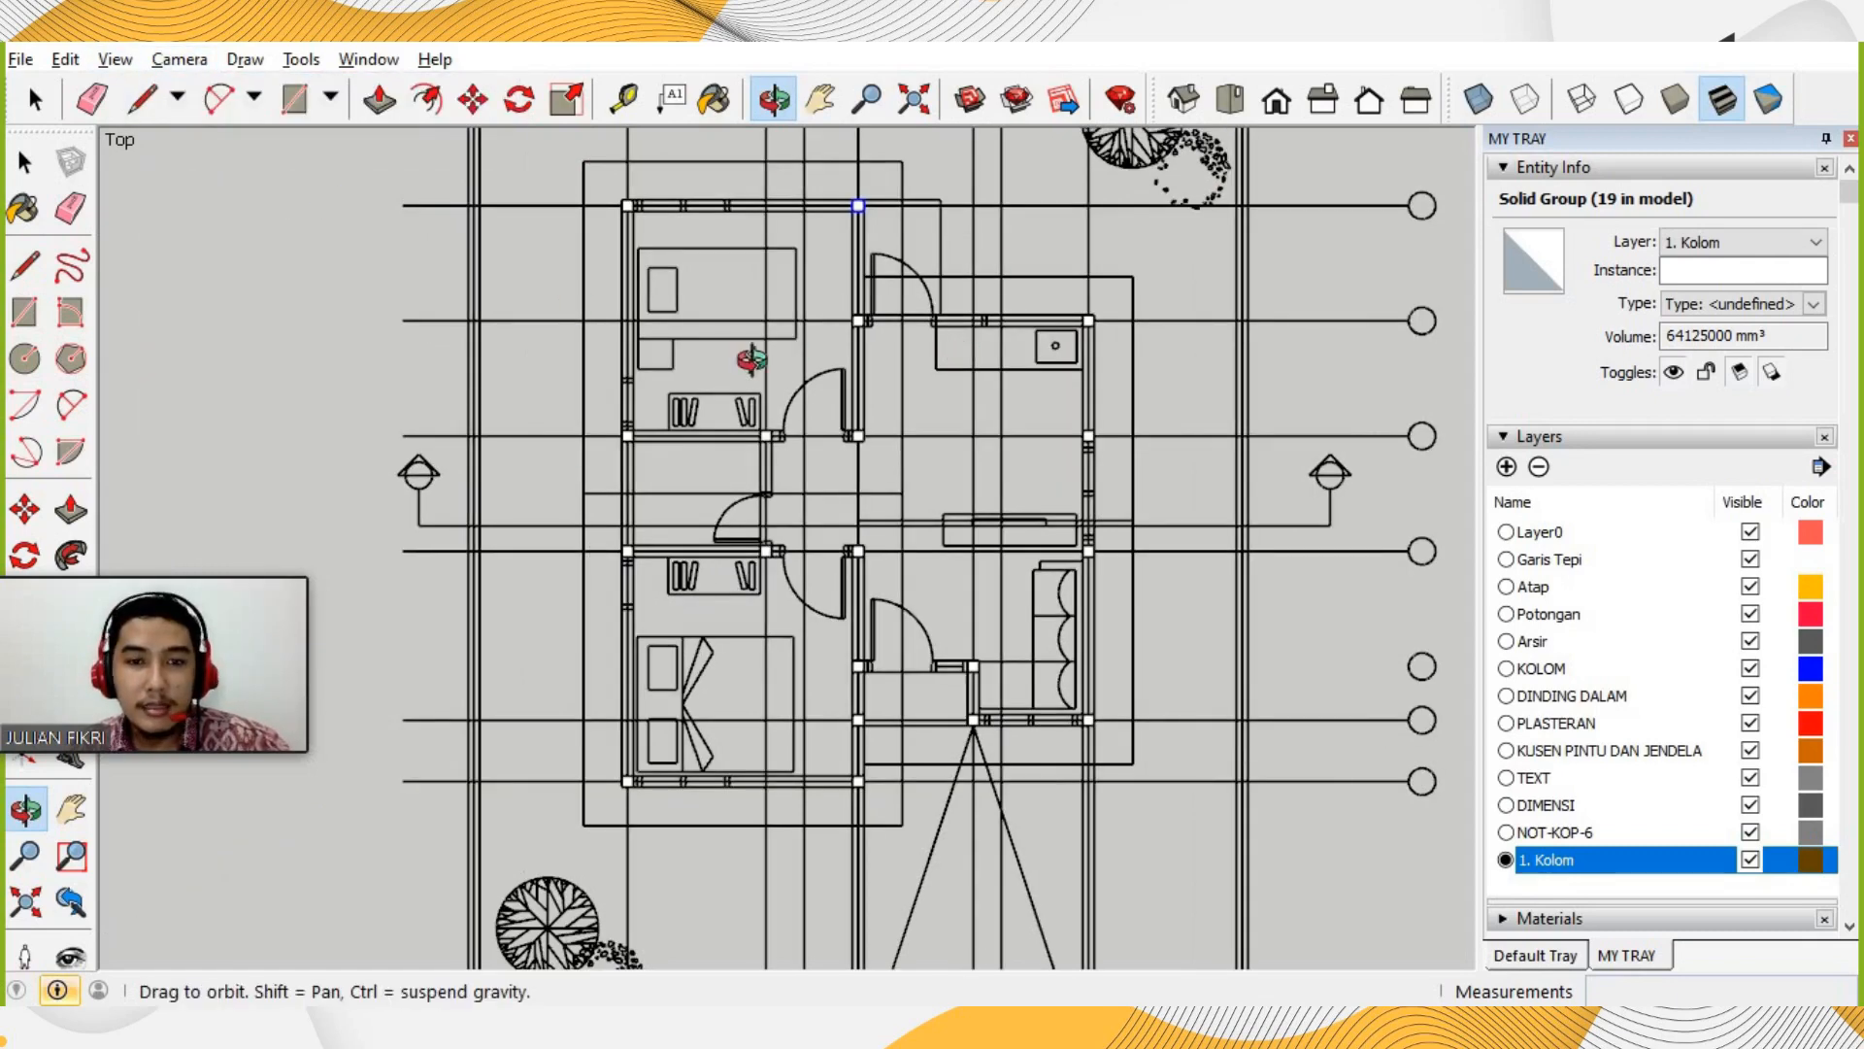